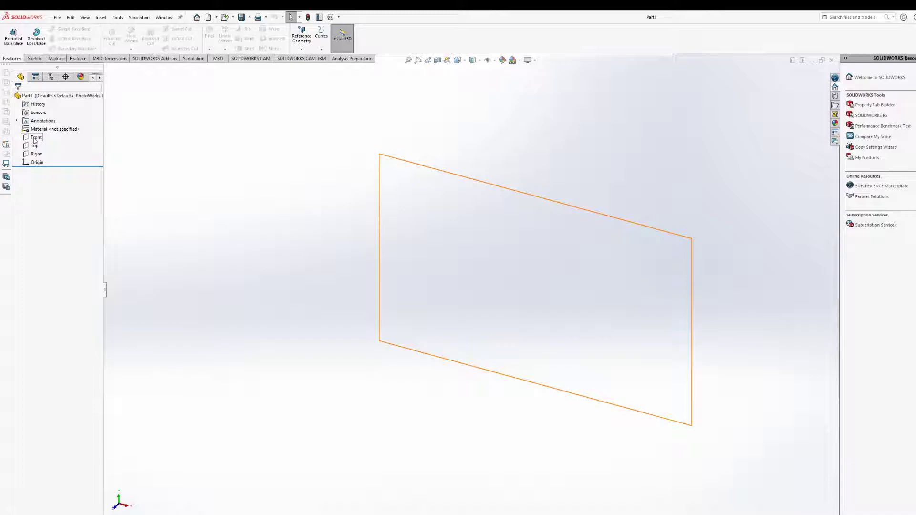
Open a sketch on the Front plane and draw a center rectangle about 92 by 45 mm centered on the origin.
left_click(38, 138)
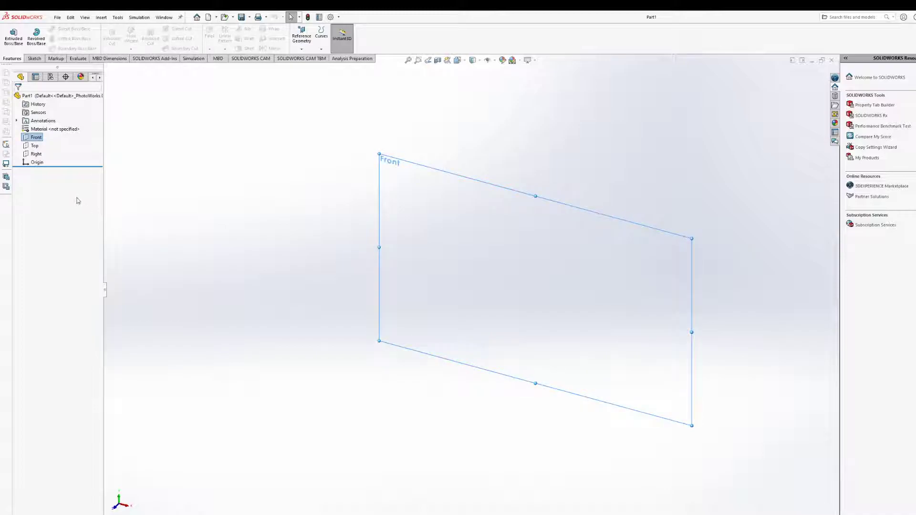
left_click(39, 125)
scroll(502, 323, "up", 2)
scroll(487, 310, "down", 3)
mouse_move(414, 242)
middle_mouse_down("ctrl")
mouse_move(422, 266)
mouse_move(411, 254)
middle_mouse_up("ctrl")
scroll(411, 254, "down", 1)
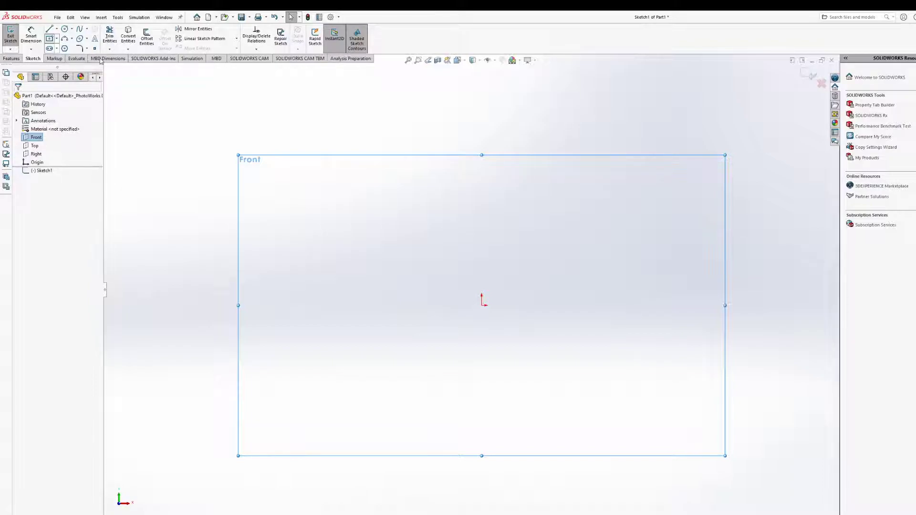
left_click(482, 305)
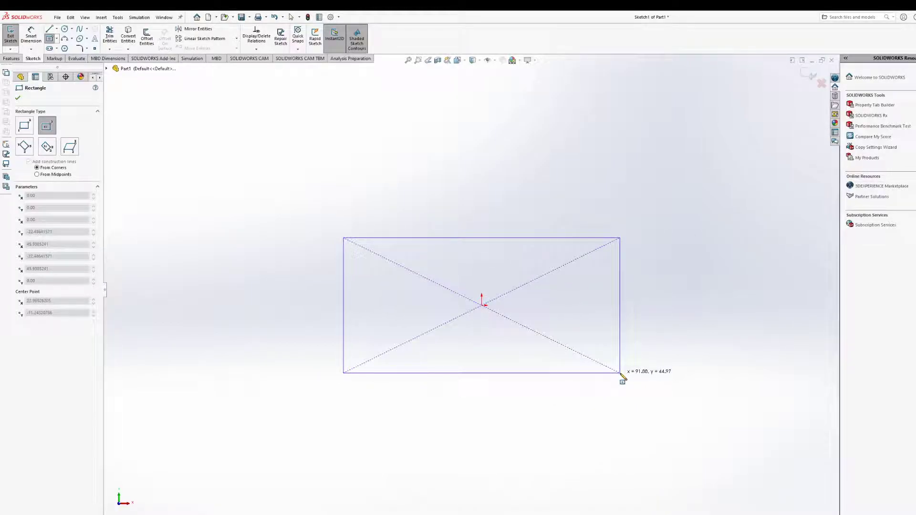
left_click(620, 373)
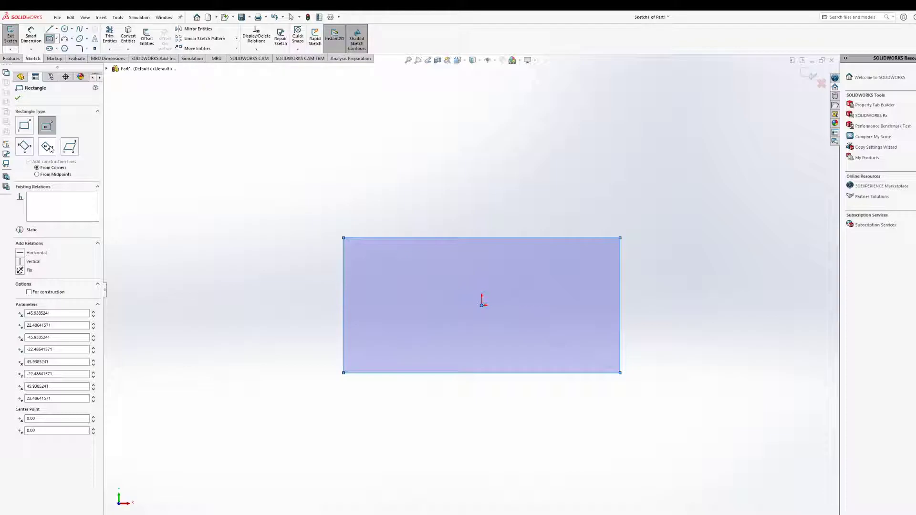
Try a corner rectangle about 41 by 27 mm starting from the centered rectangle's upper-left corner, and undo it.
left_click(25, 129)
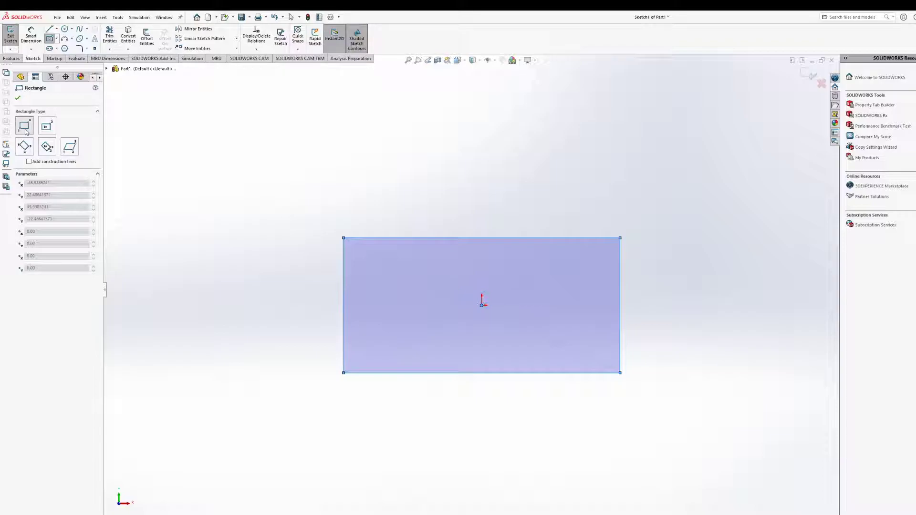
left_click(344, 238)
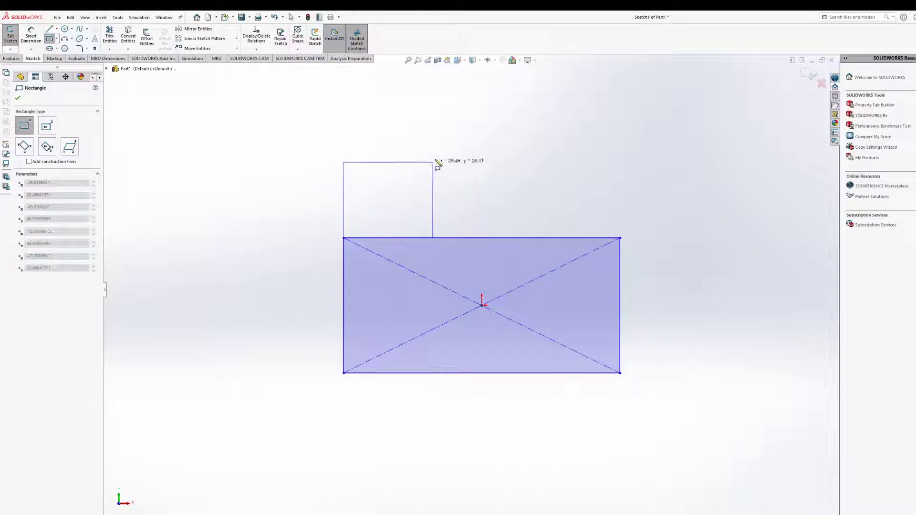
left_click(469, 156)
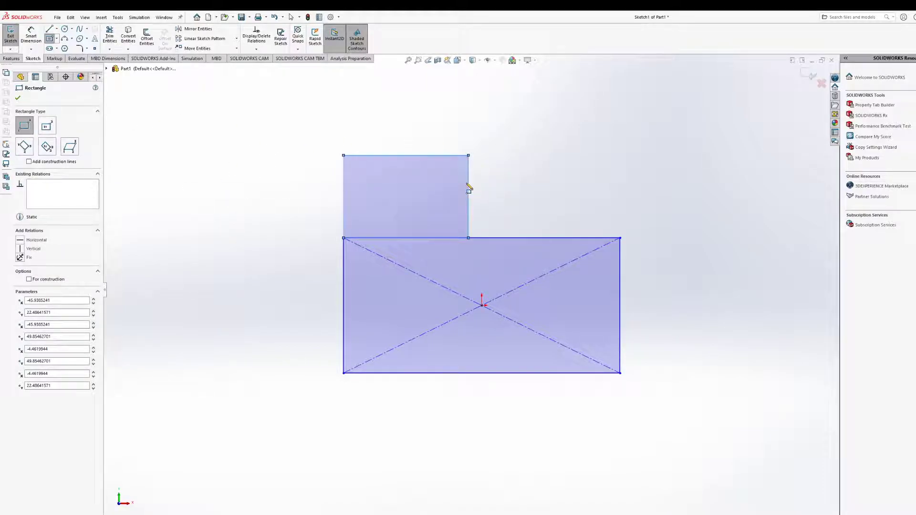
key("ctrl+z")
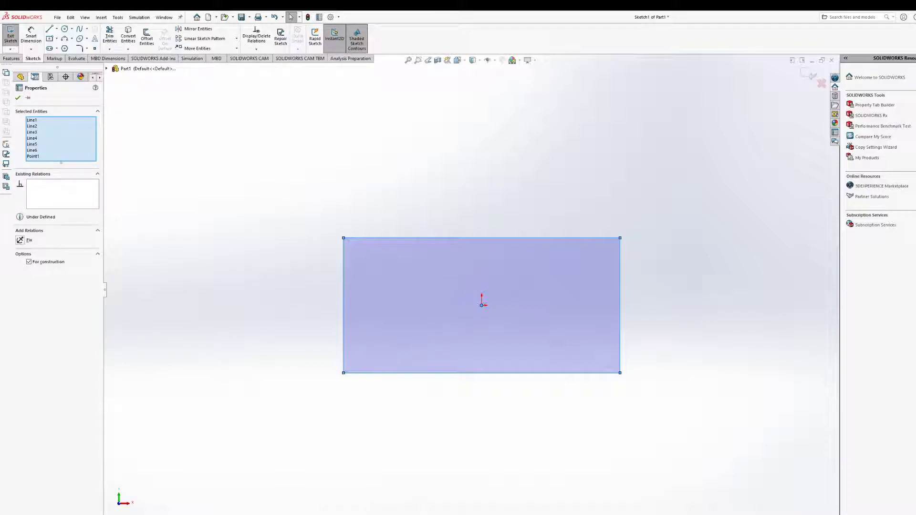
Dimension the rectangle's bottom edge to 20 mm and place the dimension below it.
left_click(17, 97)
left_click(34, 36)
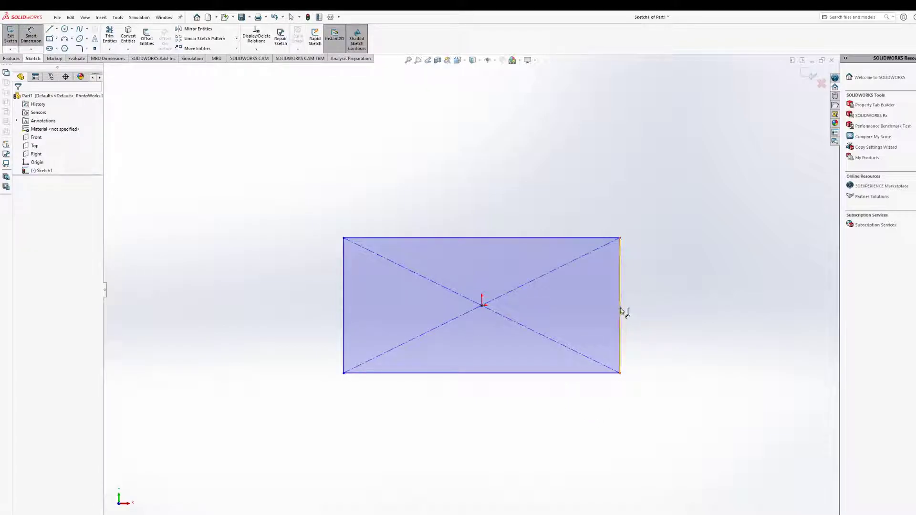
left_click(466, 377)
left_click(495, 446)
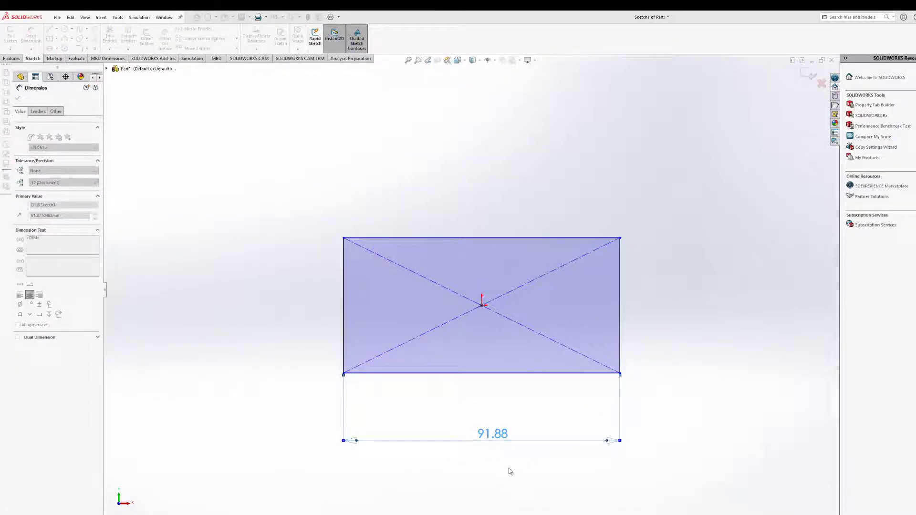
type("20")
key("Return")
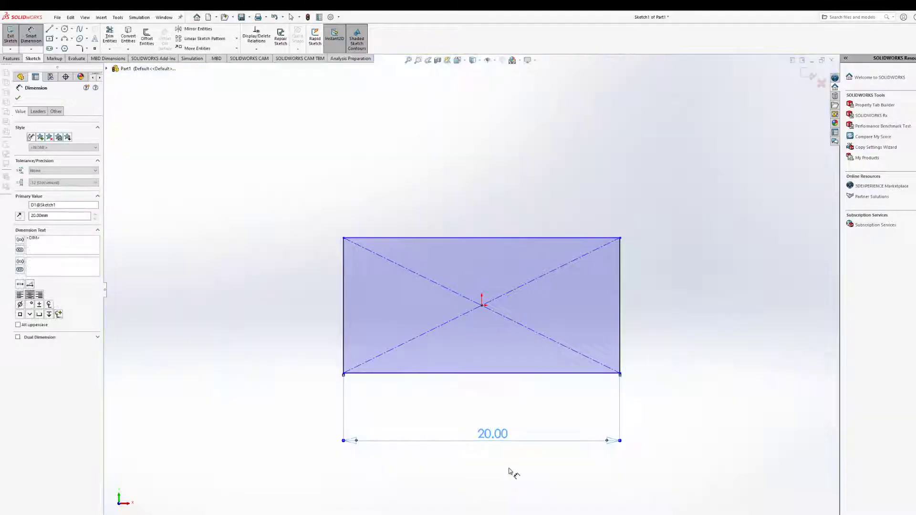
left_click_drag(496, 438, 476, 436)
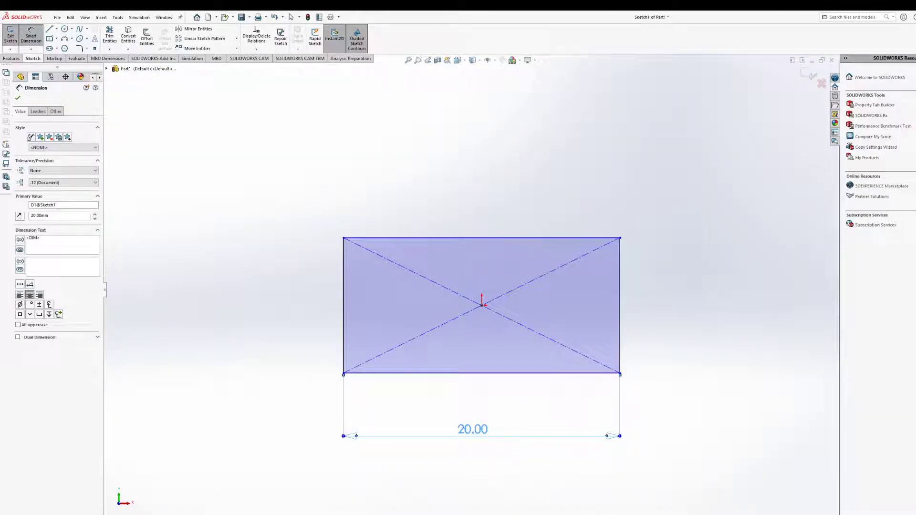
Rebuild out of the sketch, reopen it for editing, and shift the width dimension slightly.
key("Escape")
key("ctrl+b")
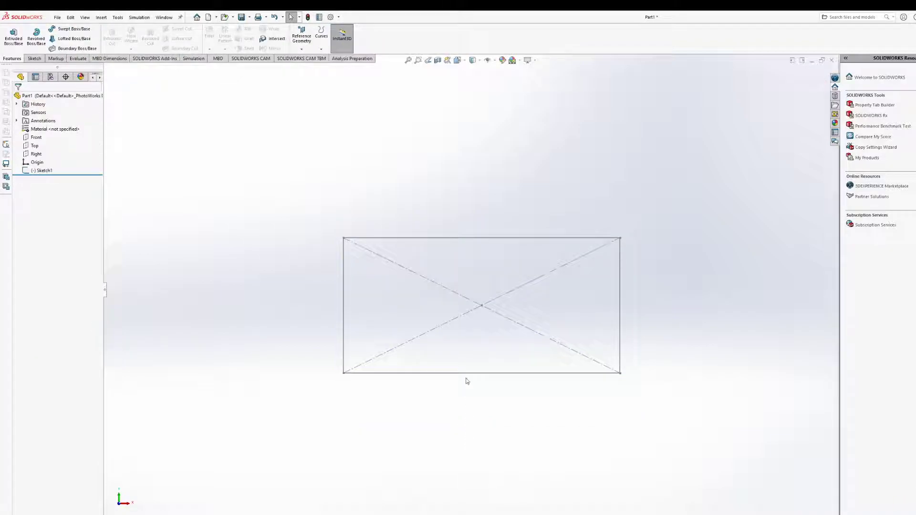
left_click(61, 170)
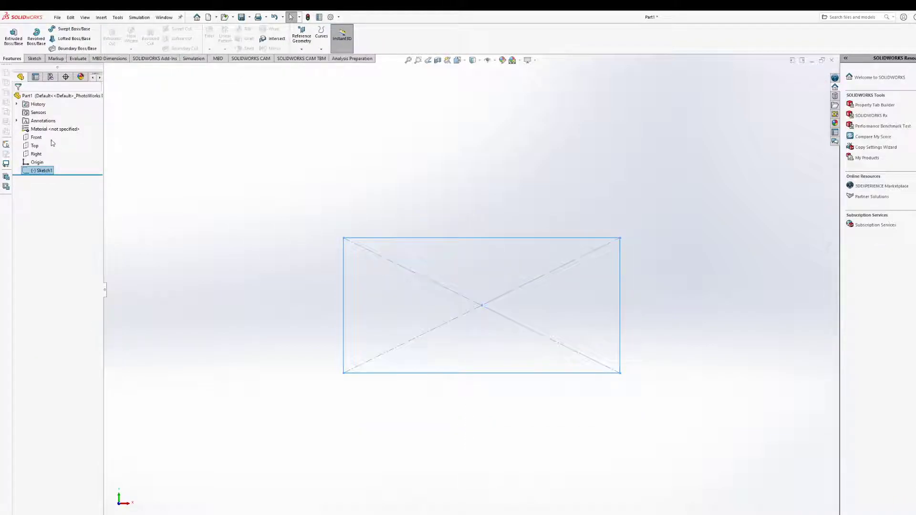
left_click(55, 153)
left_click_drag(482, 434, 497, 433)
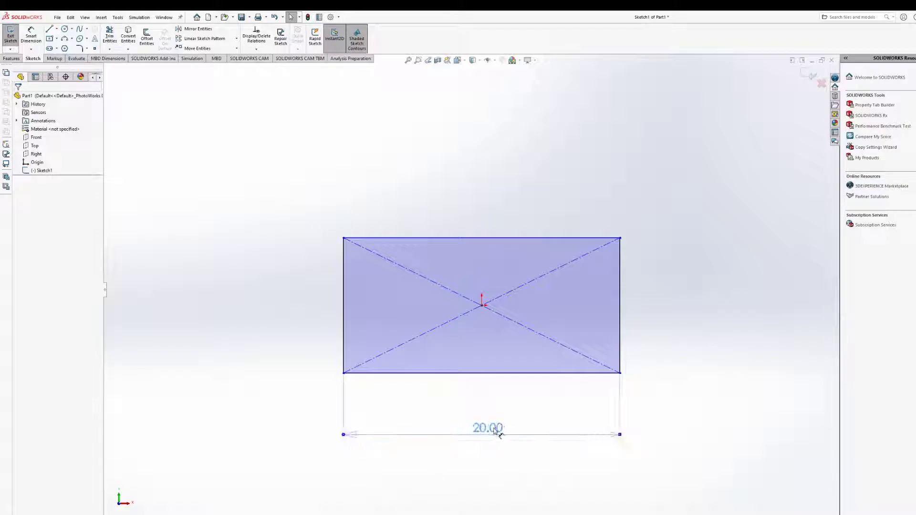
Dimension the rectangle's vertical right edge to 10 mm, placing the dimension beside it.
left_click(620, 301)
left_click(31, 36)
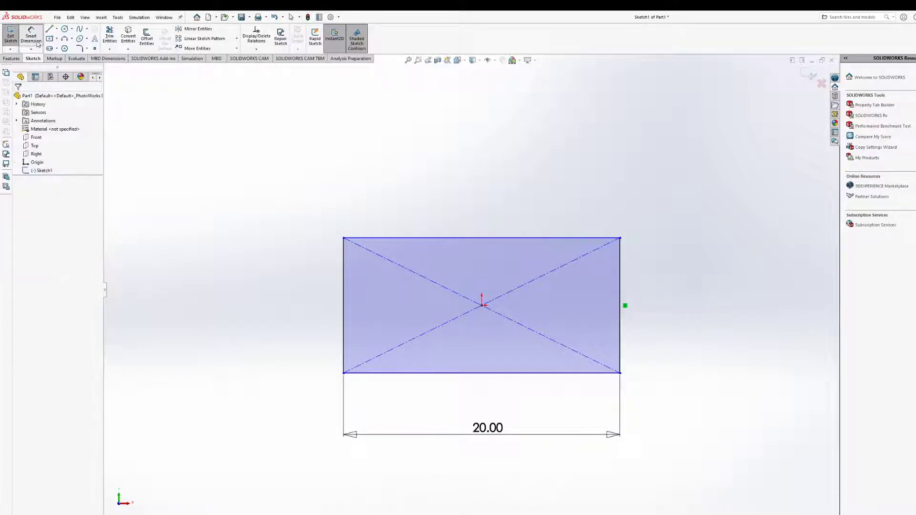
left_click(620, 323)
left_click(695, 321)
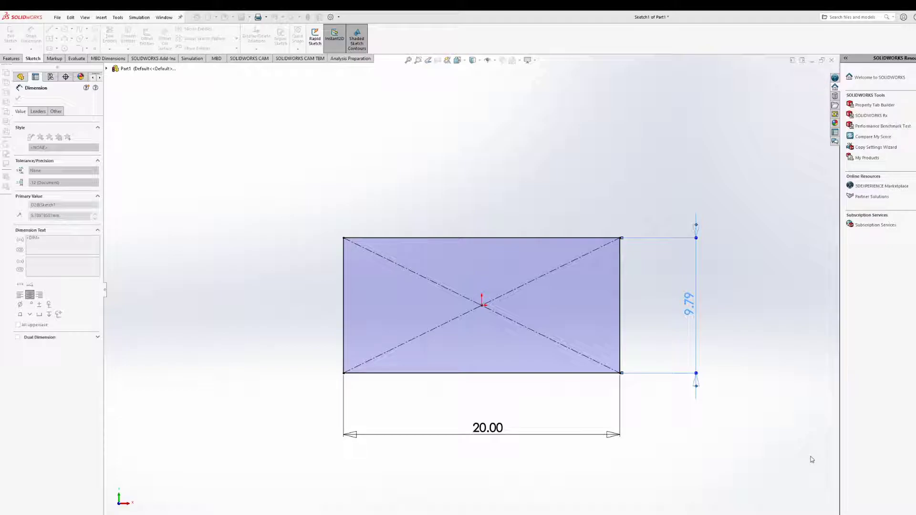
type("10")
key("Return")
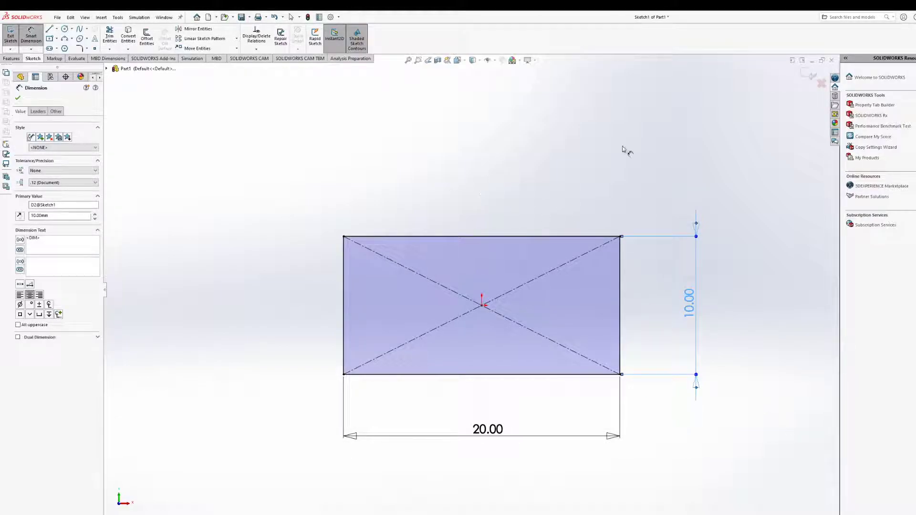
left_click(18, 98)
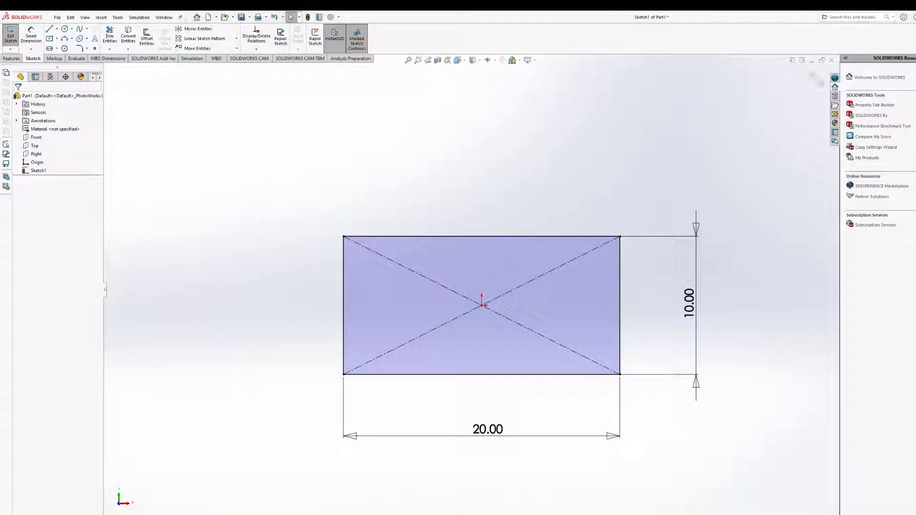
Start an extruded boss from the rectangle with a blind depth of 10 mm from the sketch plane.
mouse_move(482, 267)
middle_mouse_down()
mouse_move(429, 280)
mouse_move(394, 307)
mouse_move(436, 300)
mouse_move(440, 288)
mouse_move(455, 300)
middle_mouse_up()
left_click(291, 18)
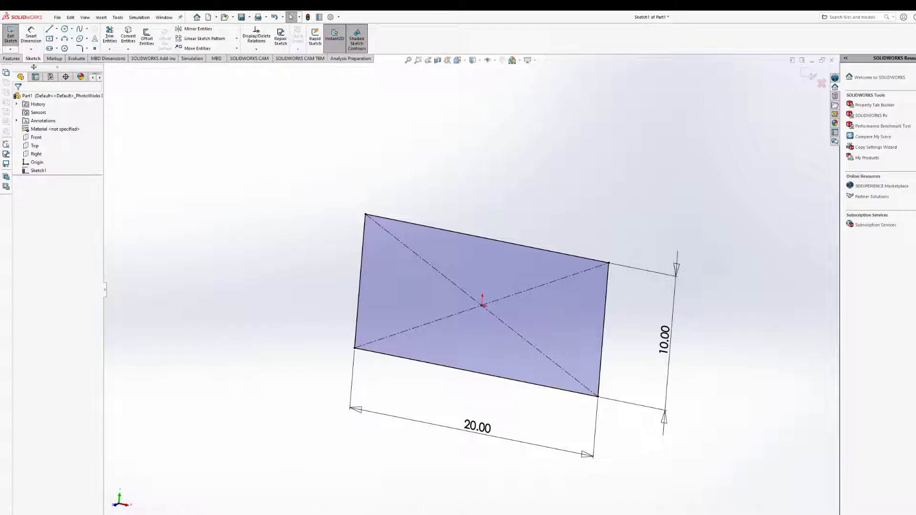
left_click(11, 58)
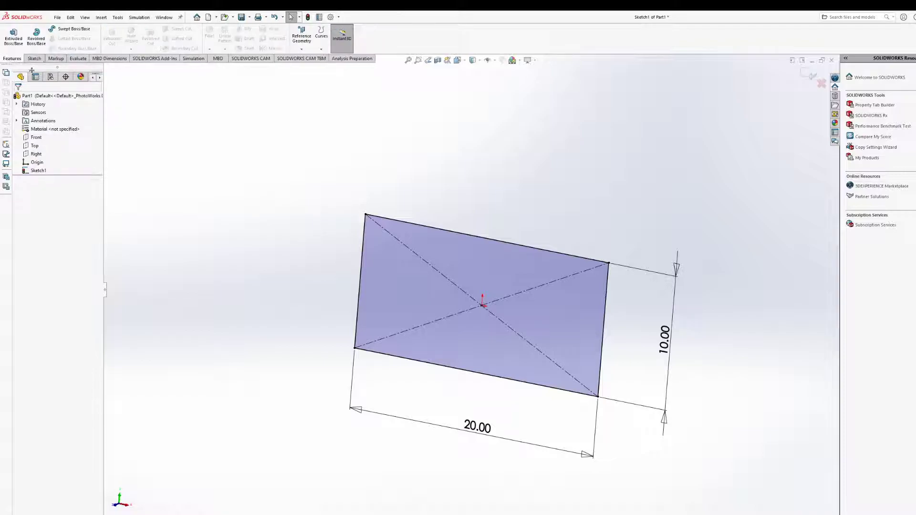
left_click(14, 34)
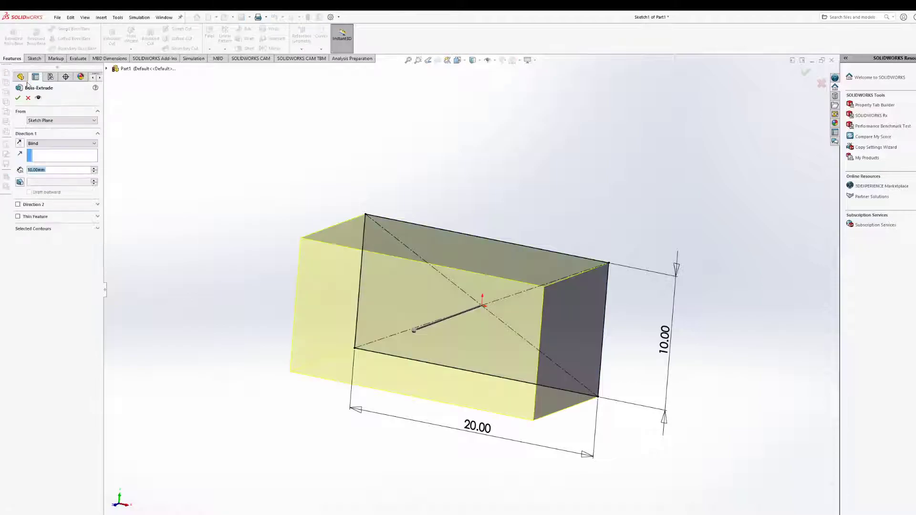
middle_click_drag(355, 175, 201, 156)
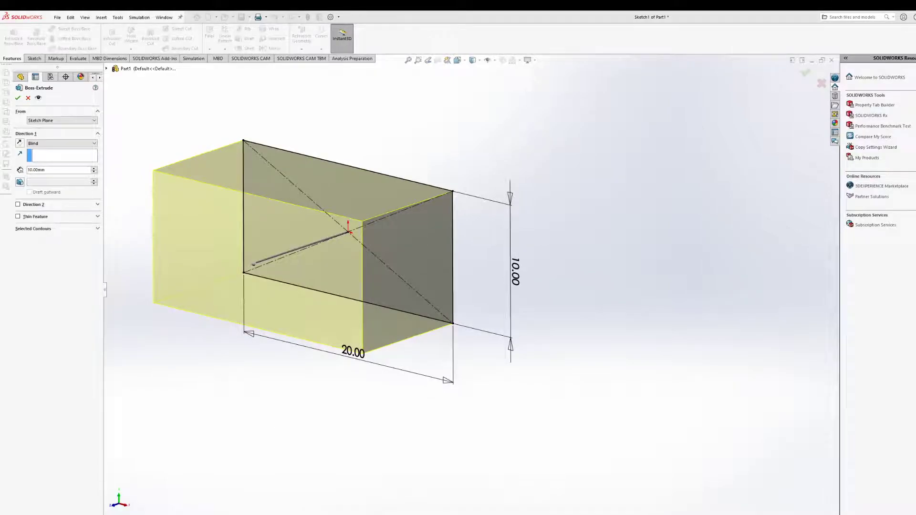
middle_click_drag(276, 403, 315, 443)
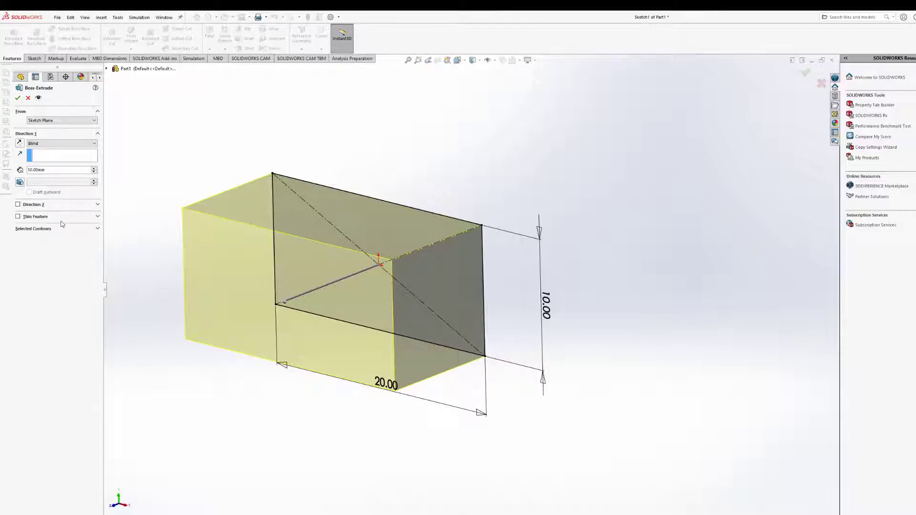
Enable draft for the extrusion's first direction and set the inward draft angle to 18 degrees.
left_click(20, 183)
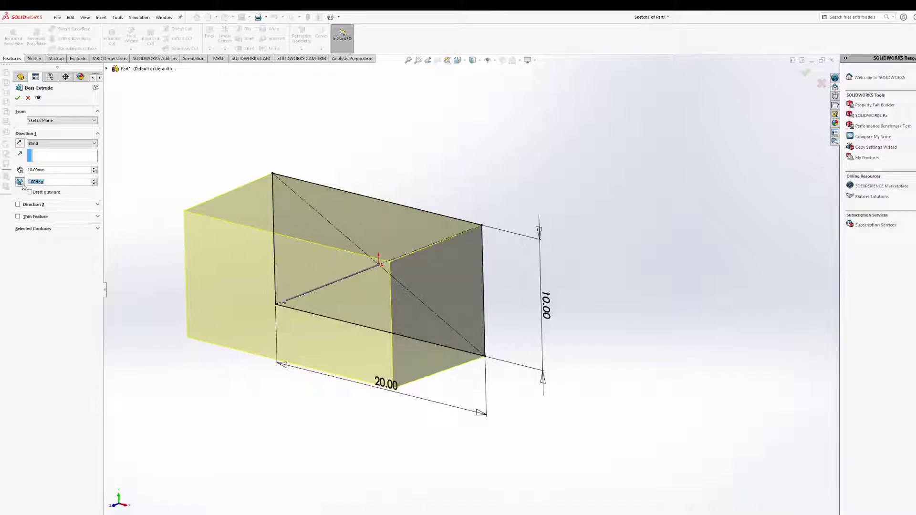
middle_click_drag(264, 307, 367, 296)
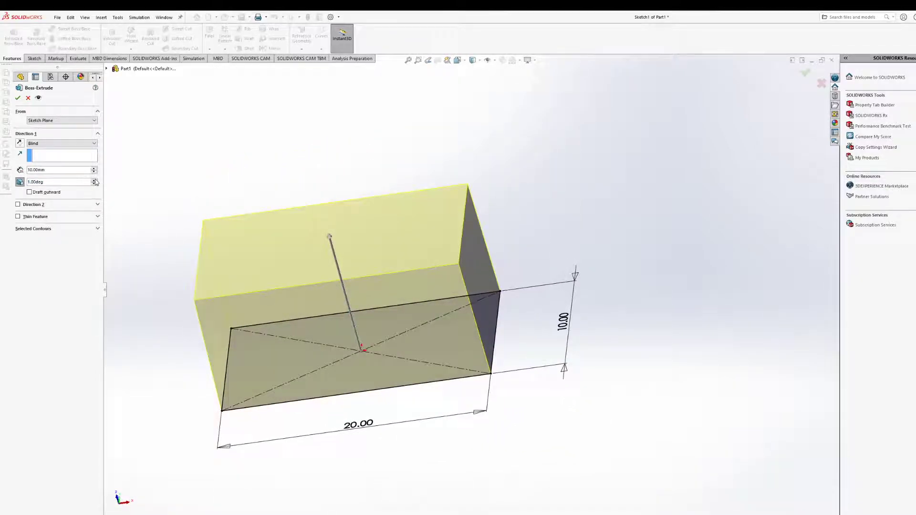
left_click(95, 180)
left_click(95, 180)
middle_click_drag(265, 231, 270, 207)
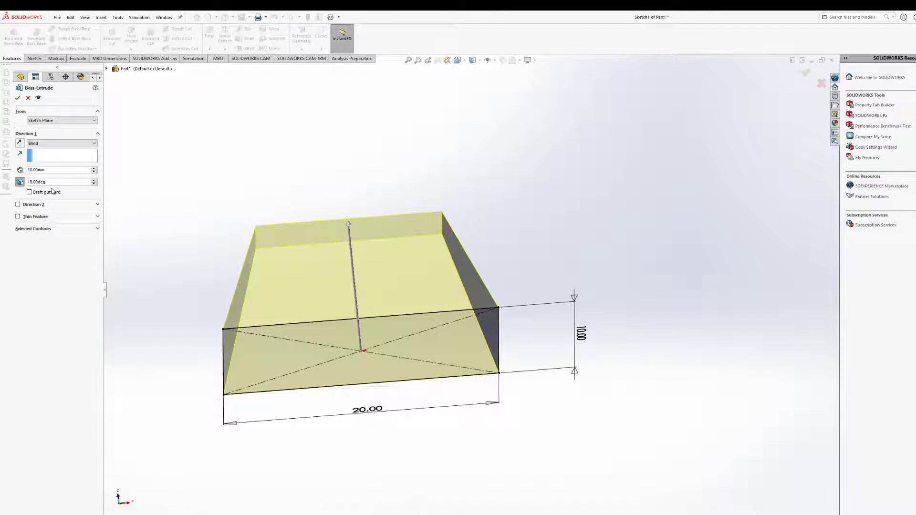
middle_click_drag(364, 241, 356, 339)
scroll(363, 332, "up", 1)
middle_click_drag(403, 321, 295, 272, "ctrl")
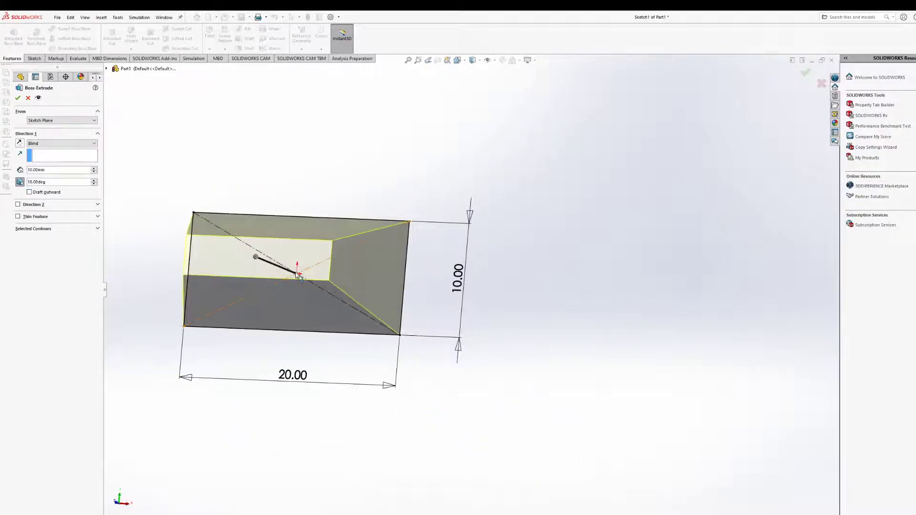
Try drafting the extrusion outward, and switch it back to inward draft.
left_click(48, 192)
mouse_move(198, 272)
middle_mouse_down()
mouse_move(279, 176)
mouse_move(258, 199)
mouse_move(175, 237)
middle_mouse_up()
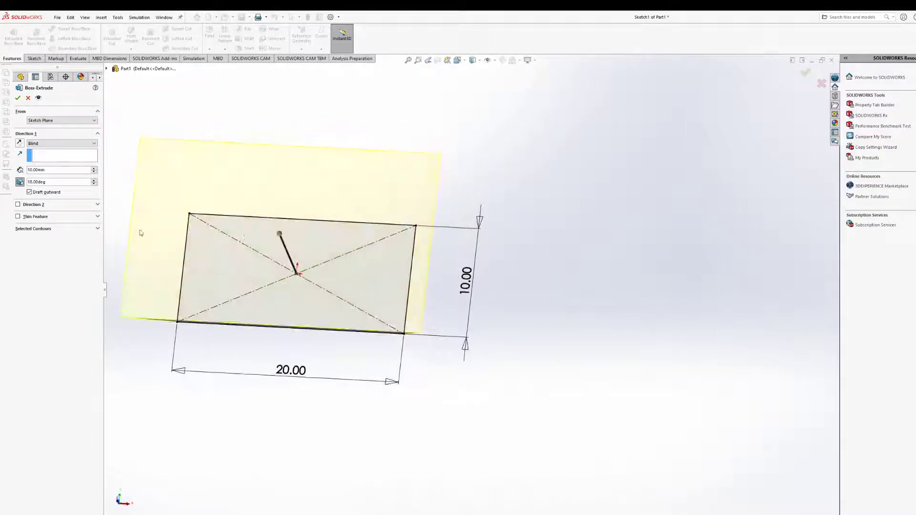
left_click(49, 193)
middle_click_drag(263, 242, 4, 213)
Add a second extrusion direction, blind 10 mm deep with draft turned off, and accept the boss.
left_click(97, 204)
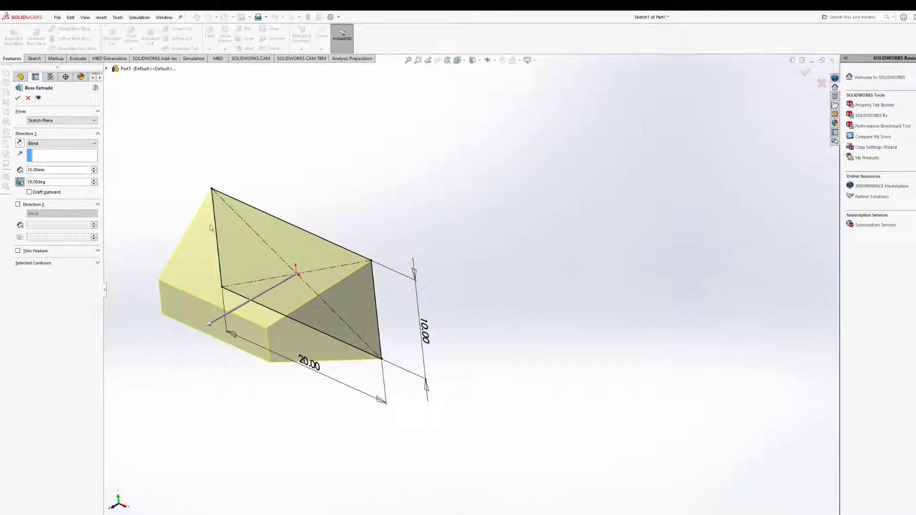
middle_click_drag(277, 267, 236, 234)
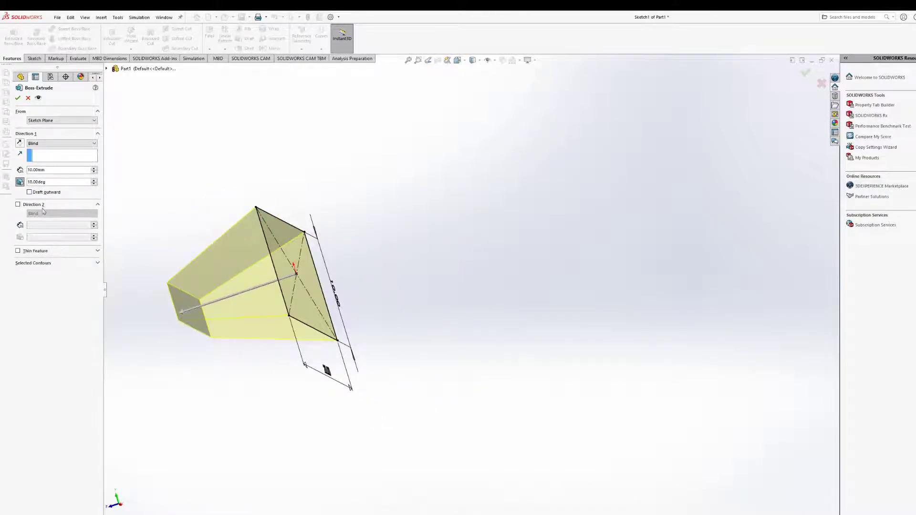
left_click(27, 205)
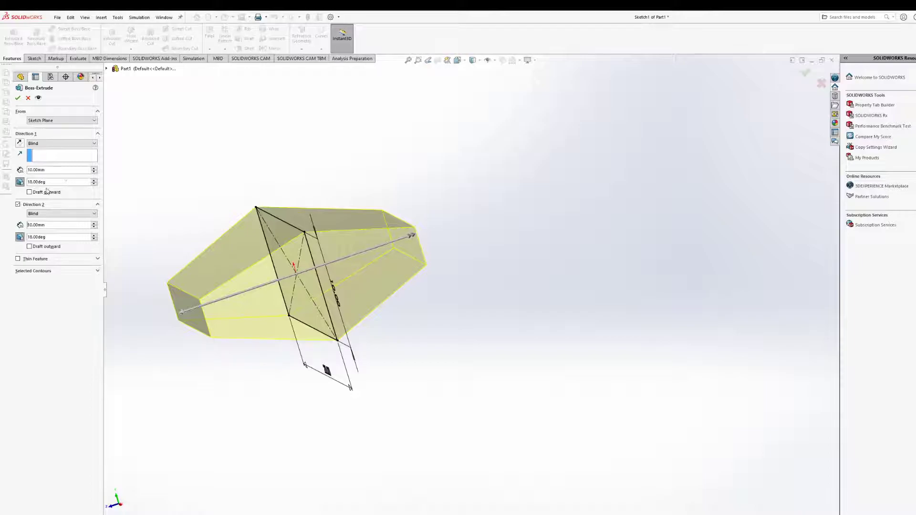
left_click(20, 237)
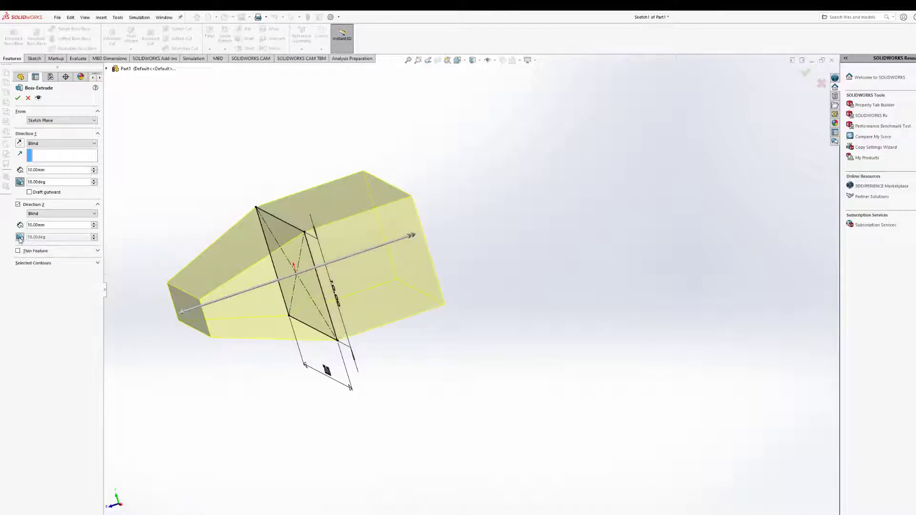
mouse_move(305, 260)
middle_mouse_down()
mouse_move(329, 252)
mouse_move(377, 263)
middle_mouse_up()
mouse_move(256, 194)
middle_mouse_down()
mouse_move(211, 195)
mouse_move(204, 223)
middle_mouse_up()
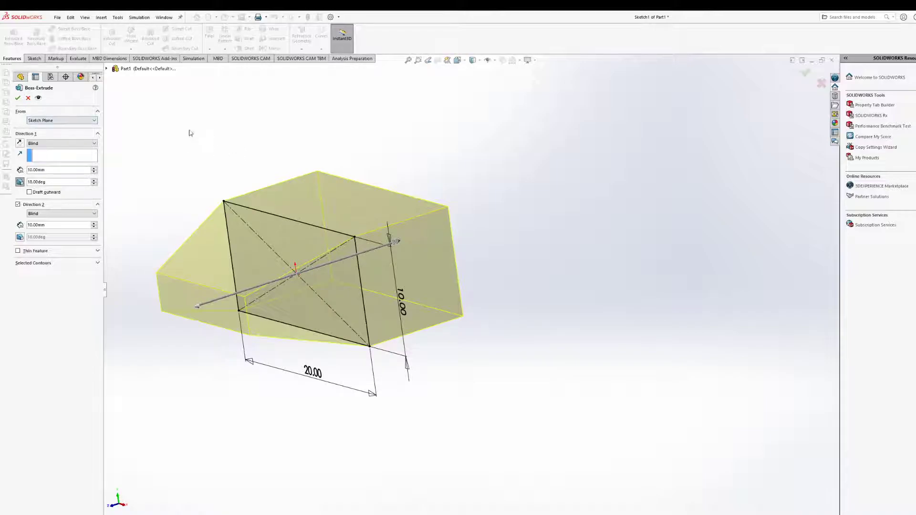
left_click(16, 98)
middle_click_drag(219, 266, 261, 234)
middle_click_drag(250, 272, 308, 224)
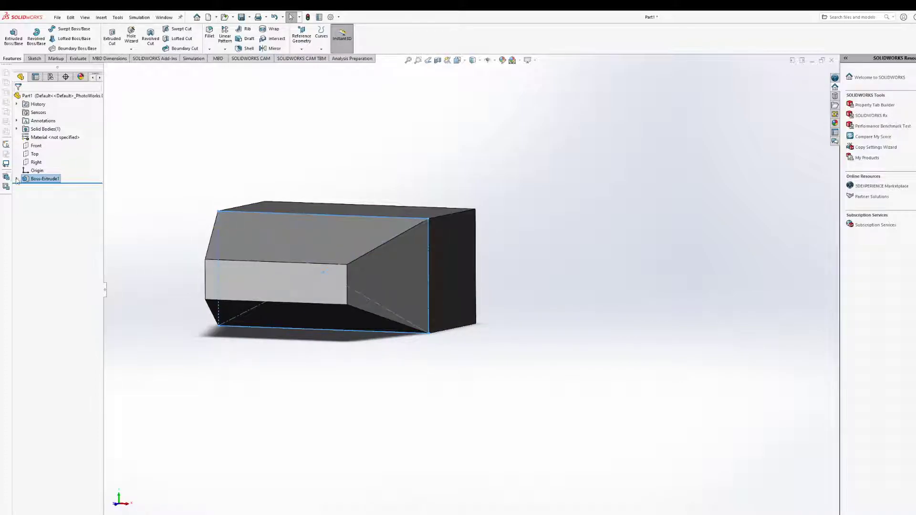
Open the rectangle sketch under the boss extrusion for editing.
left_click(17, 179)
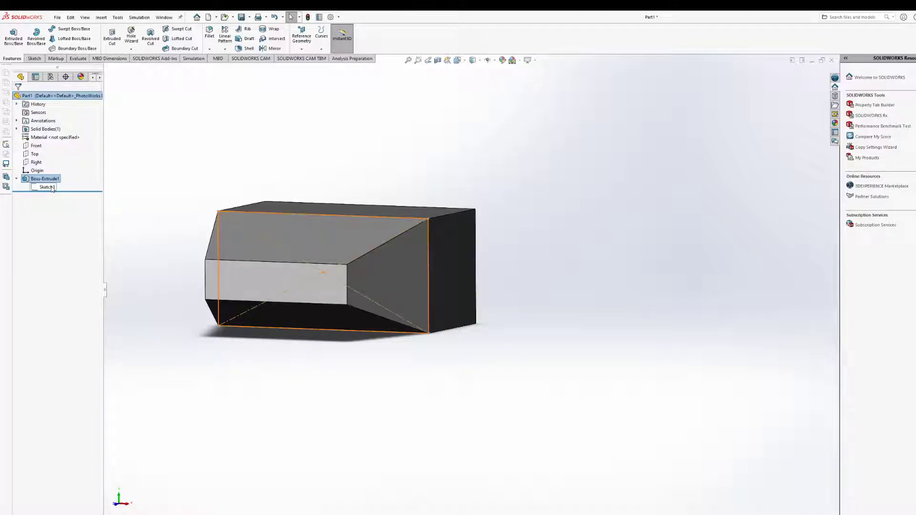
left_click(46, 187)
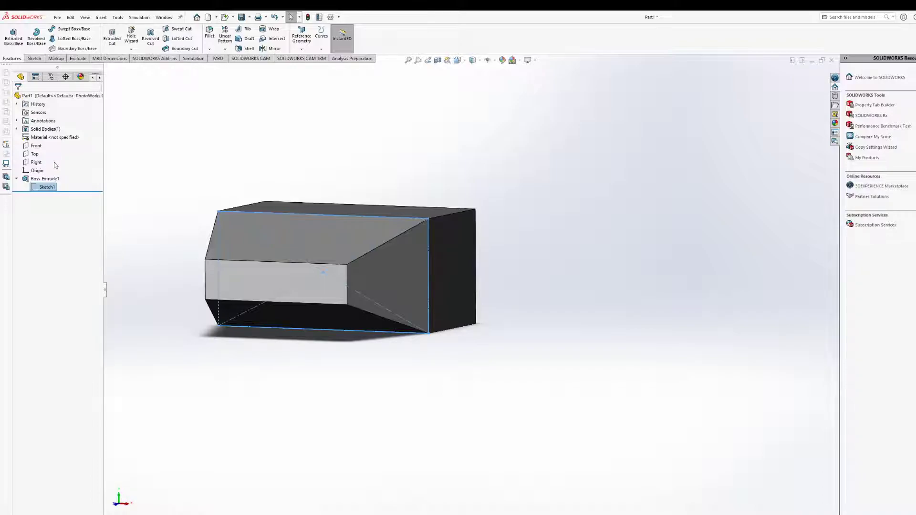
left_click(54, 165)
mouse_move(306, 248)
middle_mouse_down()
mouse_move(356, 256)
mouse_move(350, 246)
mouse_move(330, 263)
middle_mouse_up()
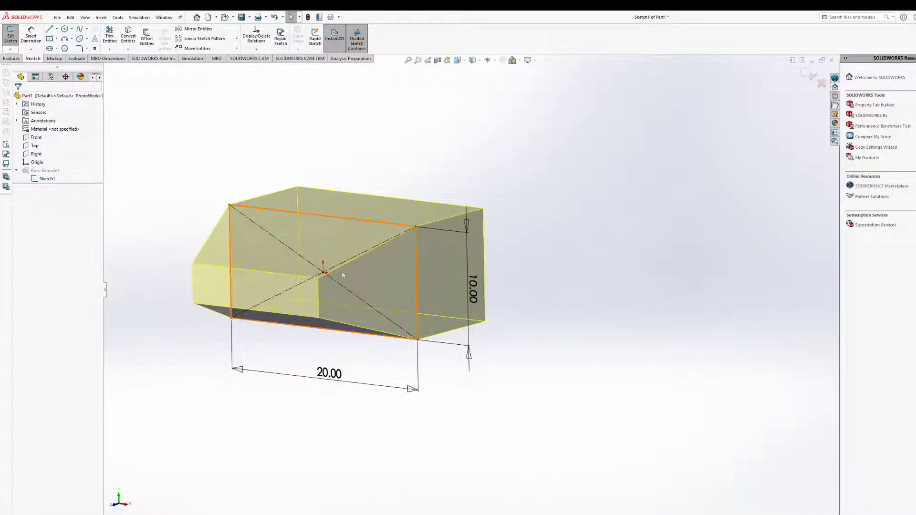
mouse_move(479, 322)
middle_mouse_down()
mouse_move(530, 322)
mouse_move(518, 327)
middle_mouse_up()
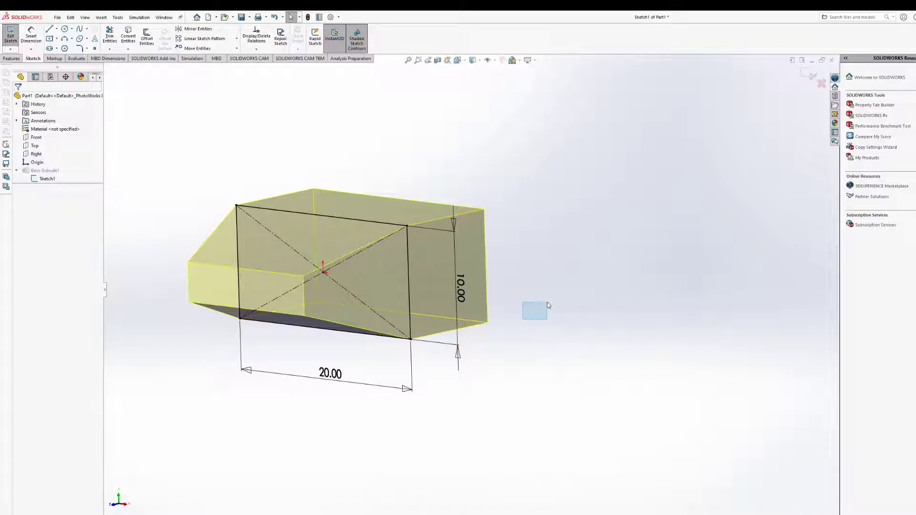
key("ctrl+8")
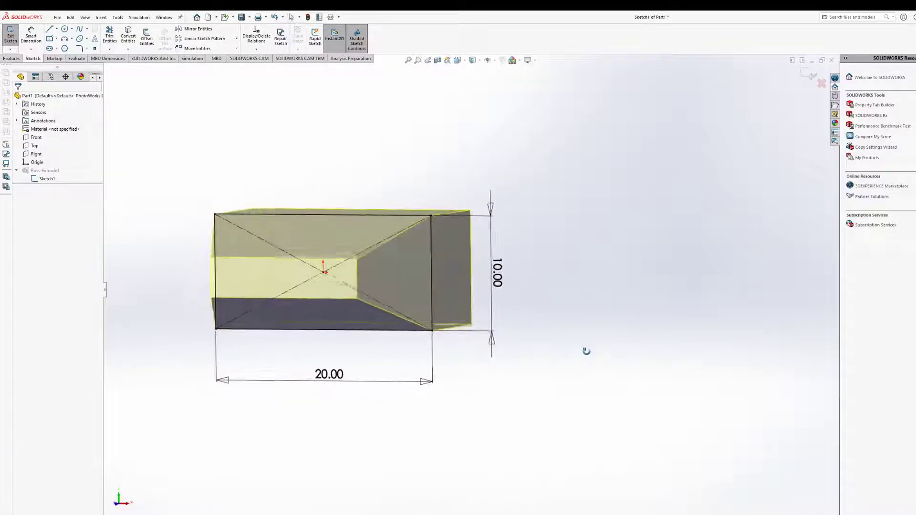
Set the rectangle's vertical dimension to 15 mm and exit the sketch to rebuild the part.
left_click(496, 275)
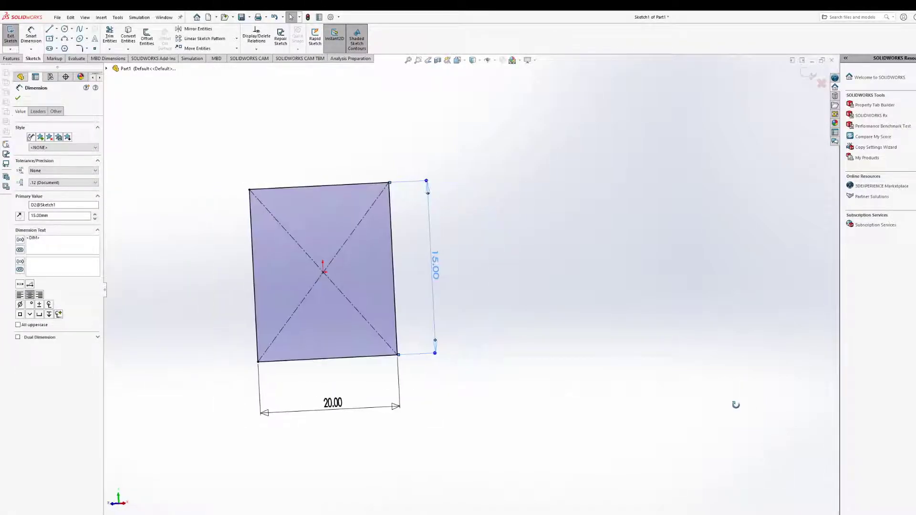
key("Escape")
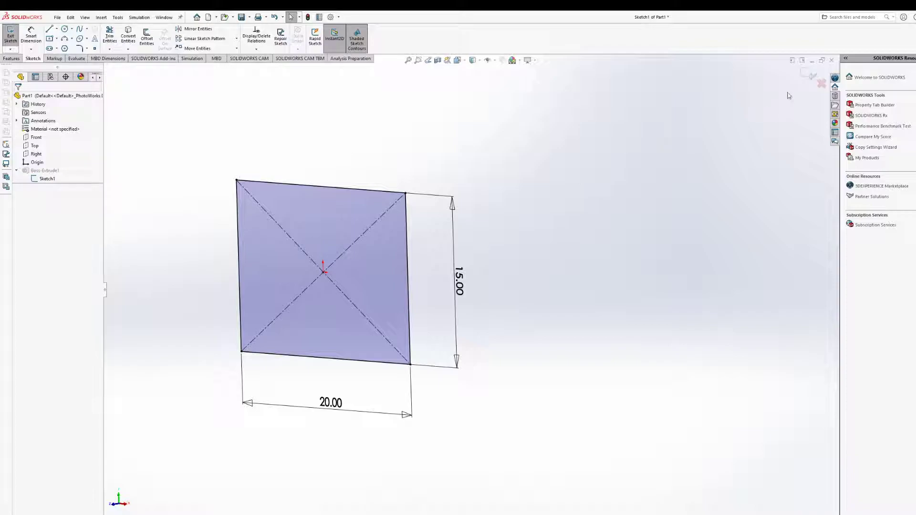
left_click(811, 75)
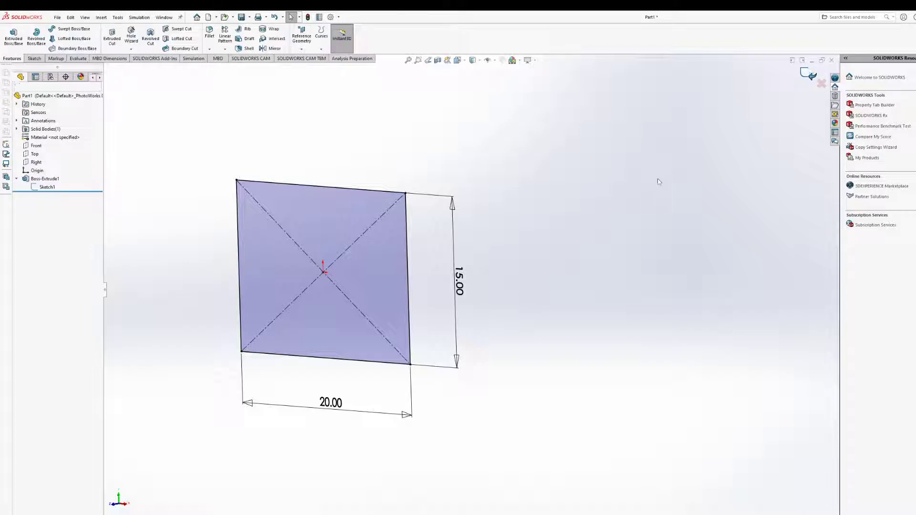
Examine the rebuilt part from several angles, comparing its drafted and straight portions.
middle_click_drag(489, 221, 476, 229)
scroll(447, 263, "down", 5)
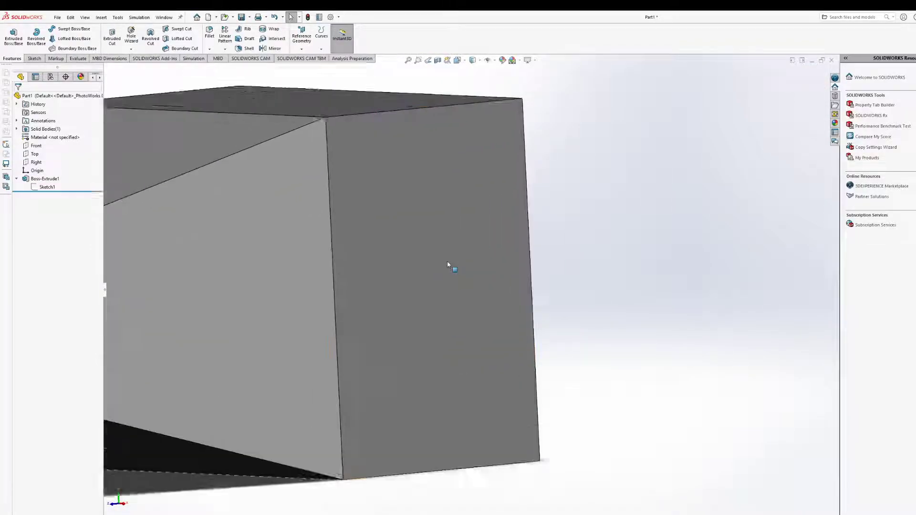
scroll(451, 272, "up", 5)
middle_click_drag(405, 299, 322, 300)
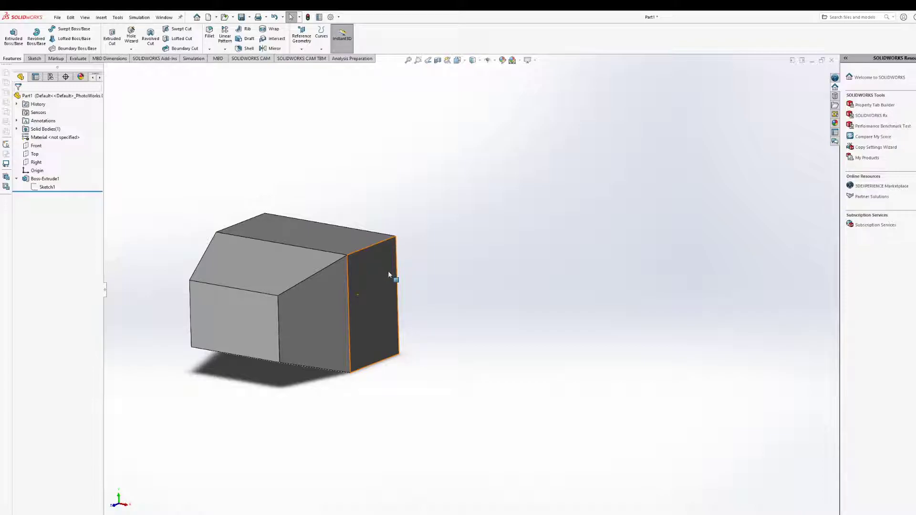
middle_click_drag(395, 372, 390, 396)
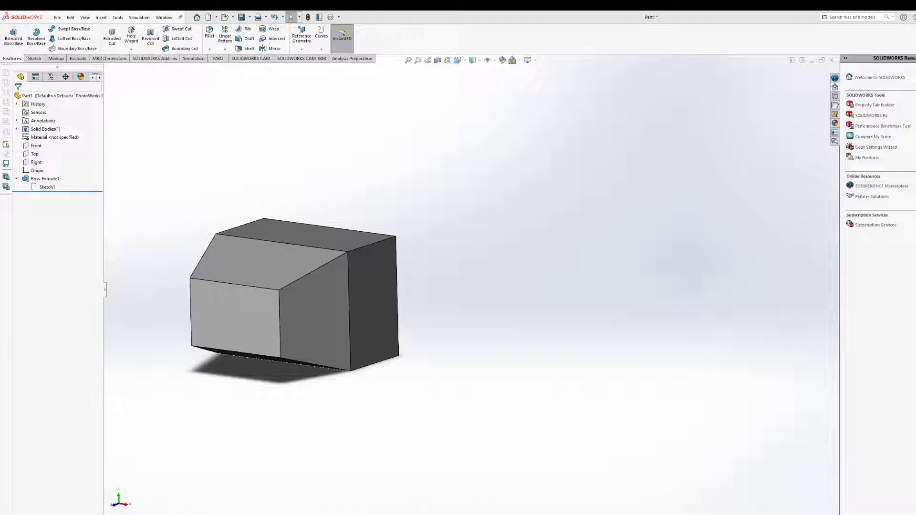
middle_click_drag(374, 313, 370, 332)
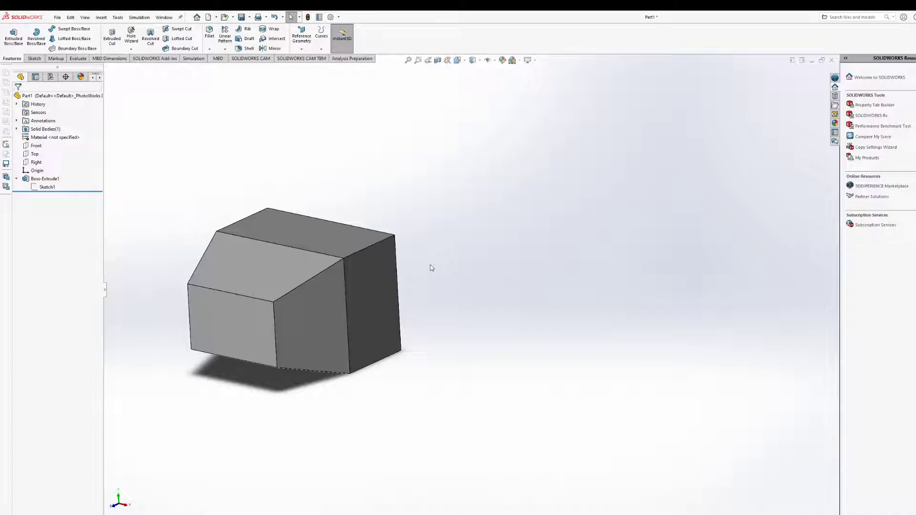
middle_click_drag(362, 262, 377, 249)
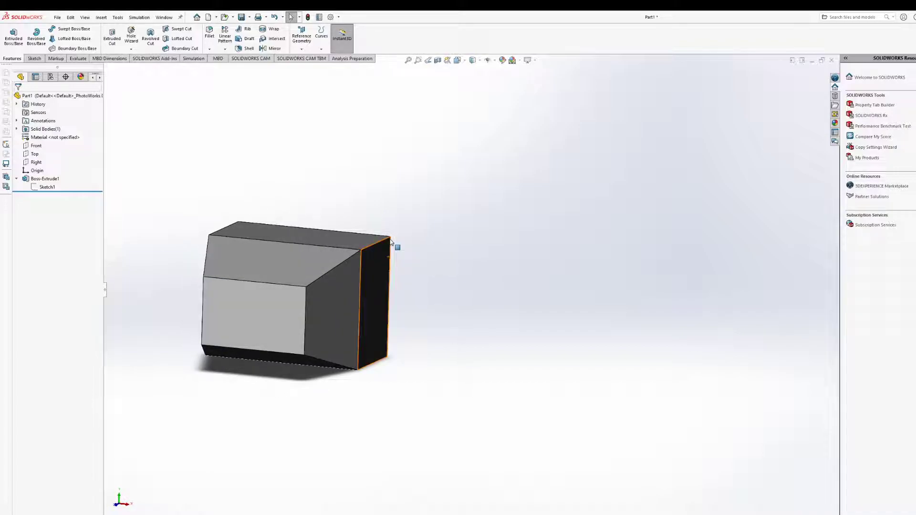
middle_click_drag(444, 225, 415, 321)
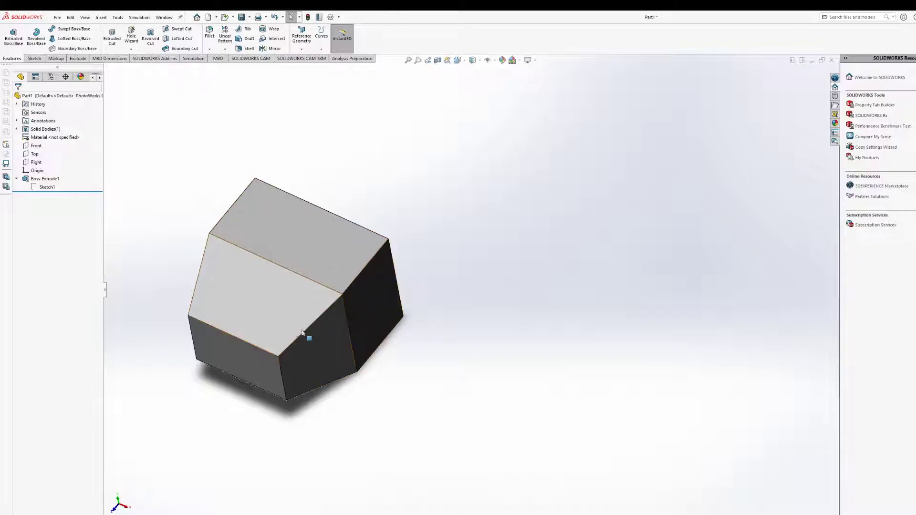
Inspect the upper drafted face with its feature dimensions, and review the part's shape from other sides.
left_click(265, 306)
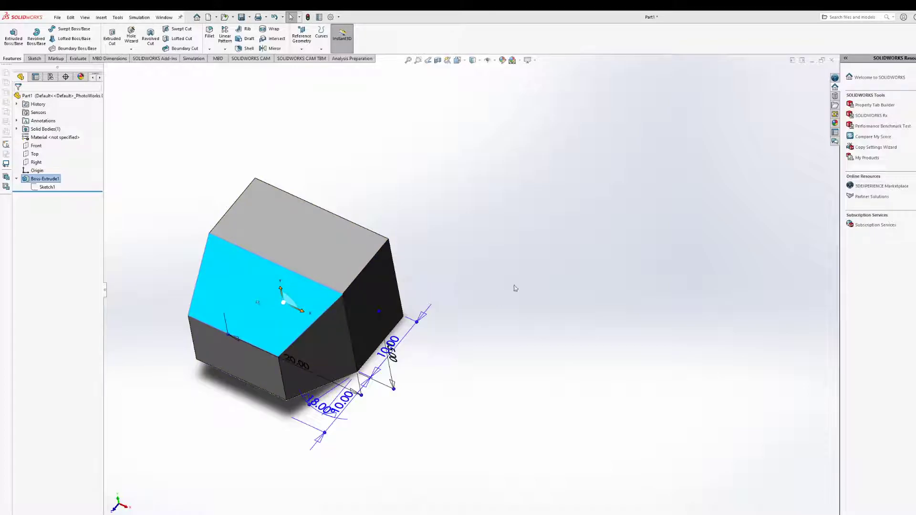
middle_click_drag(411, 362, 381, 308)
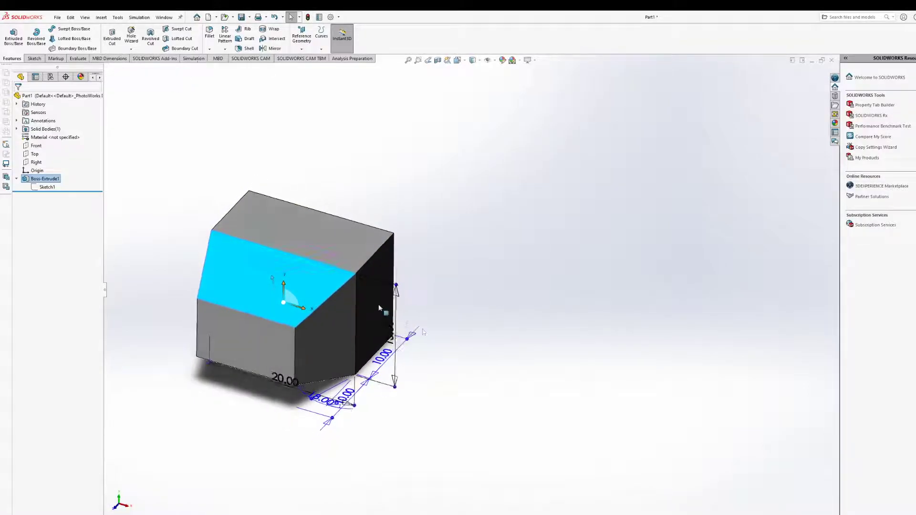
left_click(435, 264)
middle_click_drag(435, 265, 423, 260)
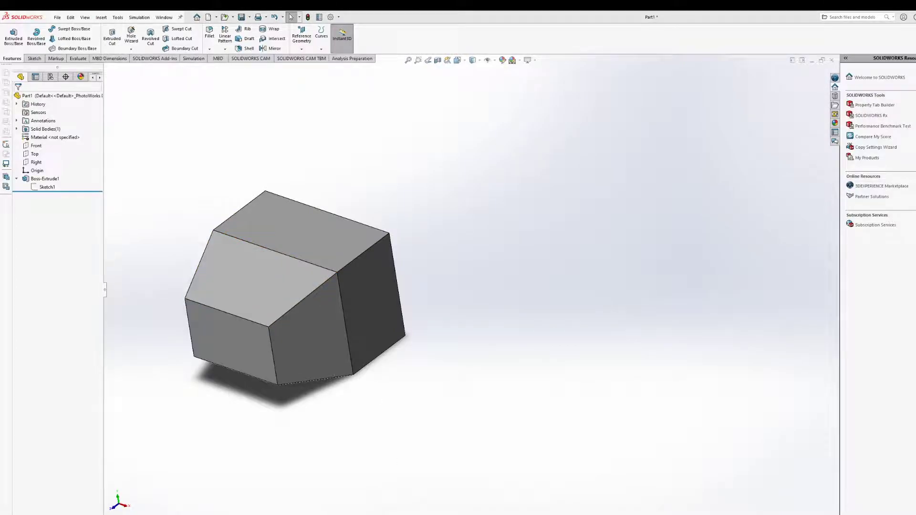
mouse_move(492, 369)
middle_mouse_down()
mouse_move(480, 349)
mouse_move(460, 367)
mouse_move(476, 327)
mouse_move(493, 334)
mouse_move(487, 321)
mouse_move(485, 344)
mouse_move(487, 322)
mouse_move(523, 280)
mouse_move(502, 293)
mouse_move(537, 288)
mouse_move(514, 309)
mouse_move(519, 266)
mouse_move(464, 272)
mouse_move(482, 311)
mouse_move(518, 282)
mouse_move(529, 291)
middle_mouse_up()
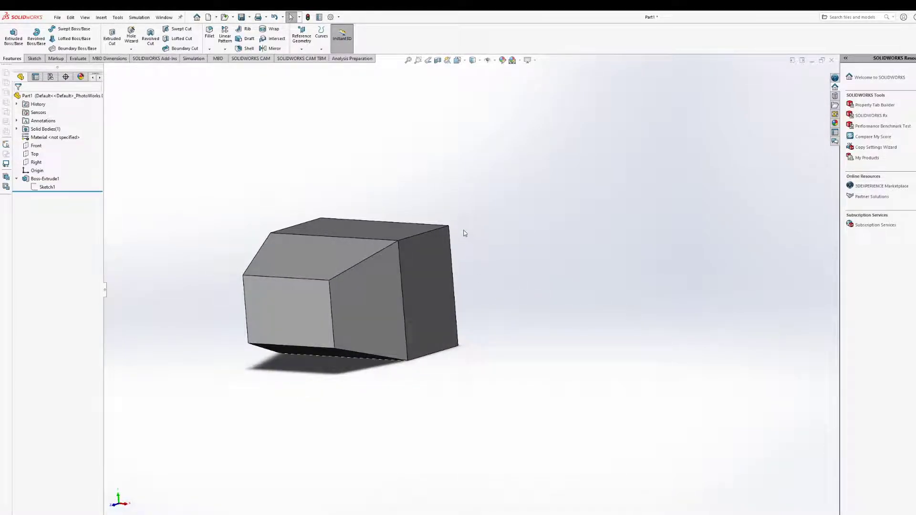
middle_click_drag(429, 192, 508, 209, "ctrl")
scroll(534, 300, "down", 4)
middle_click_drag(451, 259, 431, 254)
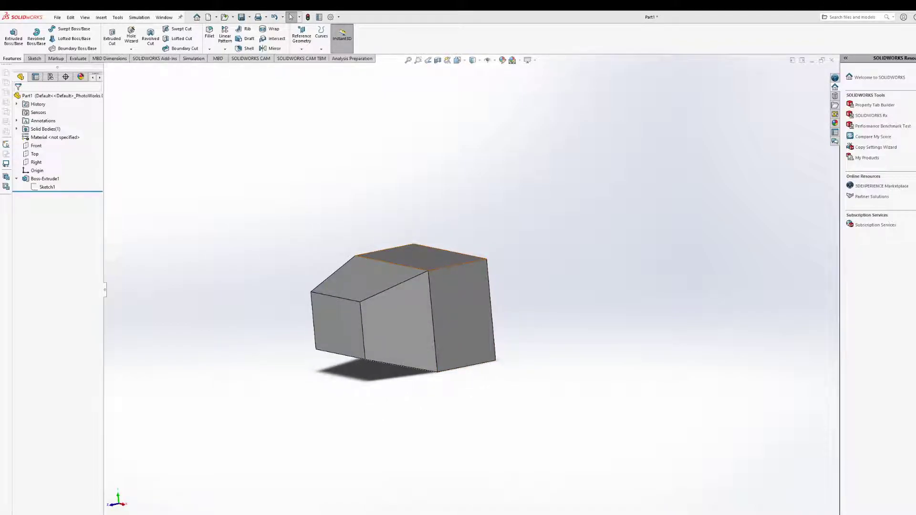
middle_click_drag(436, 287, 327, 280)
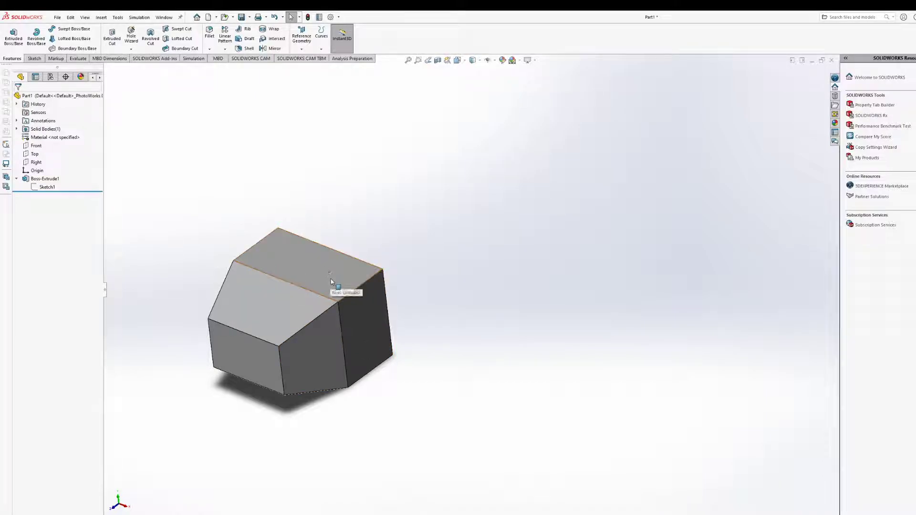
Select the flat upper face of the straight portion and examine the extrusion's draft angle dimension up close.
left_click(331, 282)
middle_click_drag(405, 313, 436, 366)
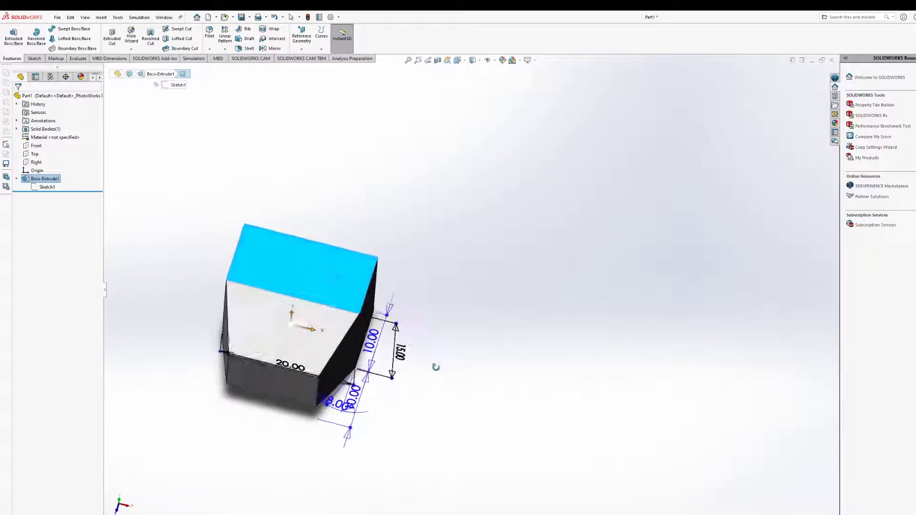
middle_click_drag(382, 396, 376, 440)
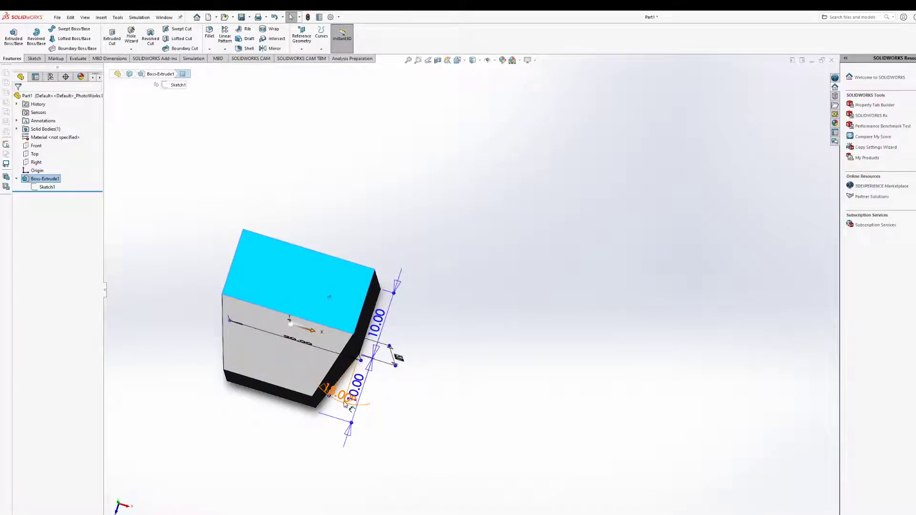
scroll(345, 415, "down", 4)
scroll(345, 335, "down", 1)
middle_click_drag(343, 334, 442, 414)
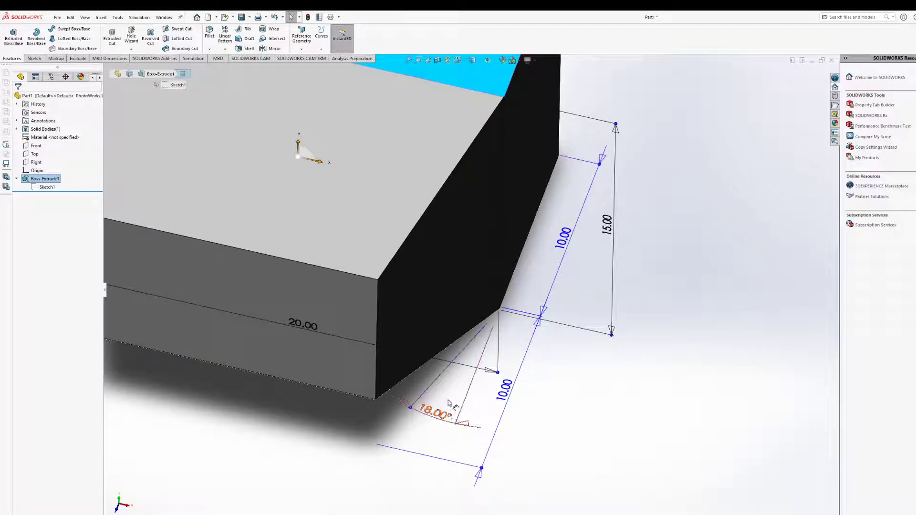
middle_click_drag(480, 261, 475, 303)
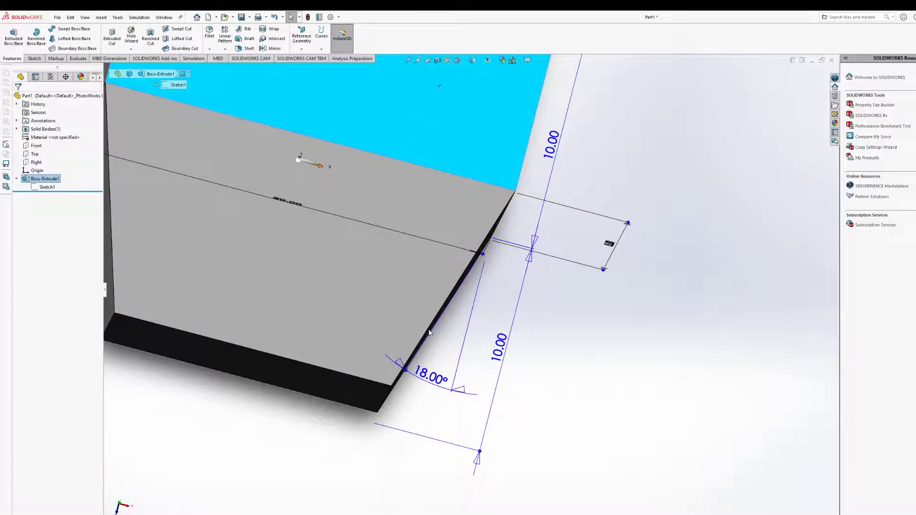
middle_click_drag(431, 334, 455, 326)
scroll(586, 401, "up", 3)
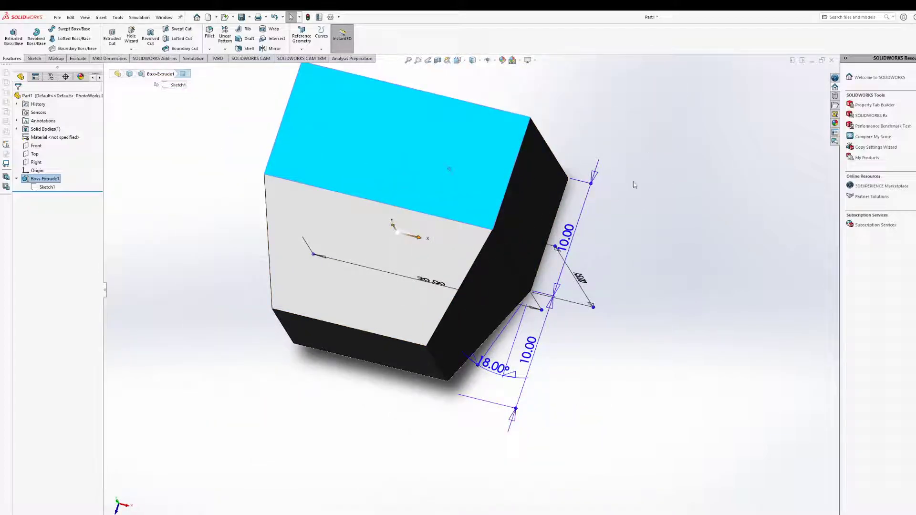
Start a new sketch on the flat upper face of the straight portion.
middle_click_drag(592, 258, 603, 123)
middle_click_drag(620, 203, 453, 322)
left_click(574, 232)
left_click(339, 208)
middle_click_drag(530, 303, 568, 307)
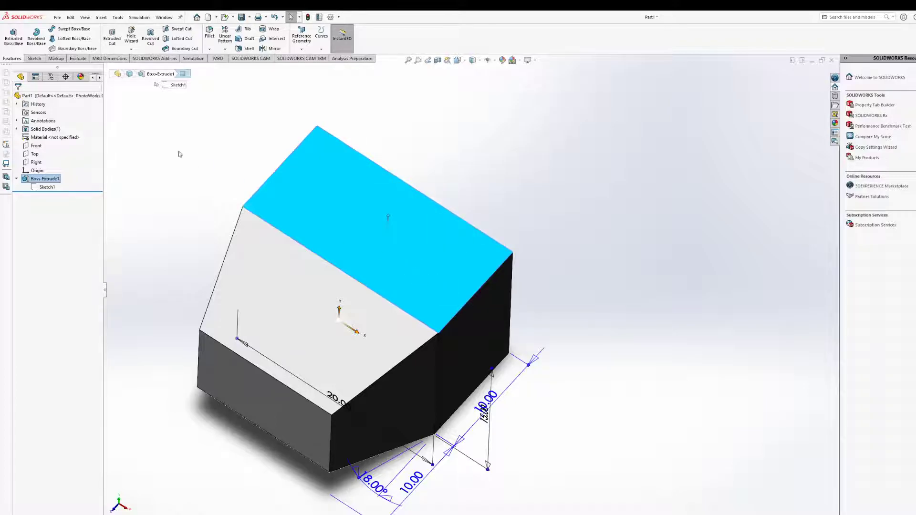
left_click(39, 61)
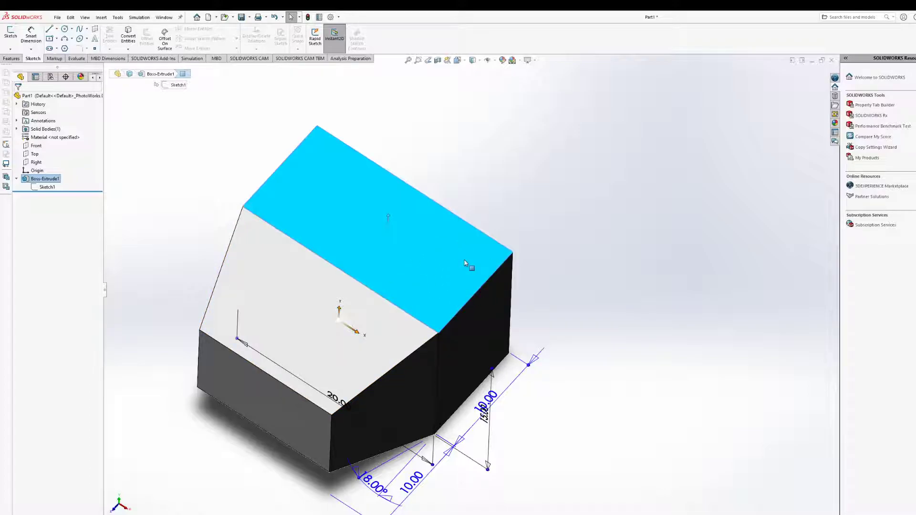
left_click(465, 263)
left_click(10, 33)
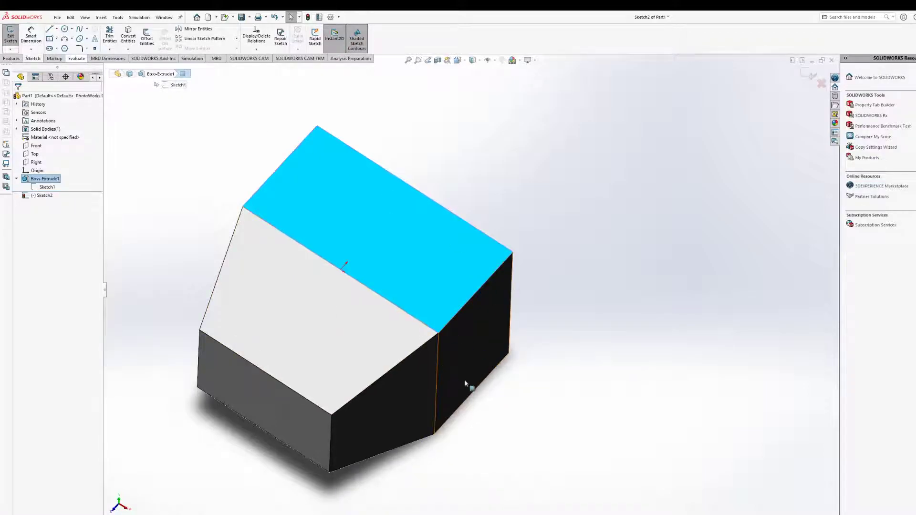
Examine the new sketch's face from nearly straight above.
middle_click_drag(504, 308, 501, 466)
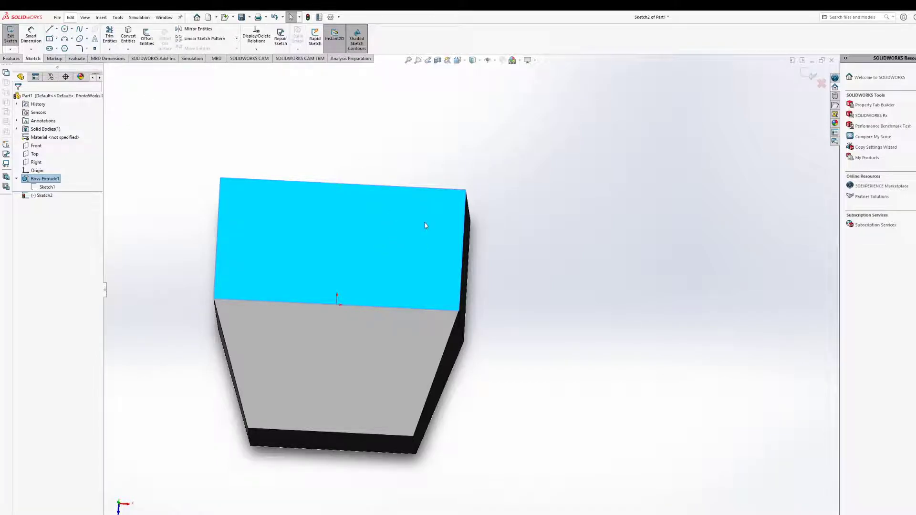
left_click(310, 154)
middle_click_drag(349, 167, 350, 232)
left_click(351, 232)
left_click(341, 193)
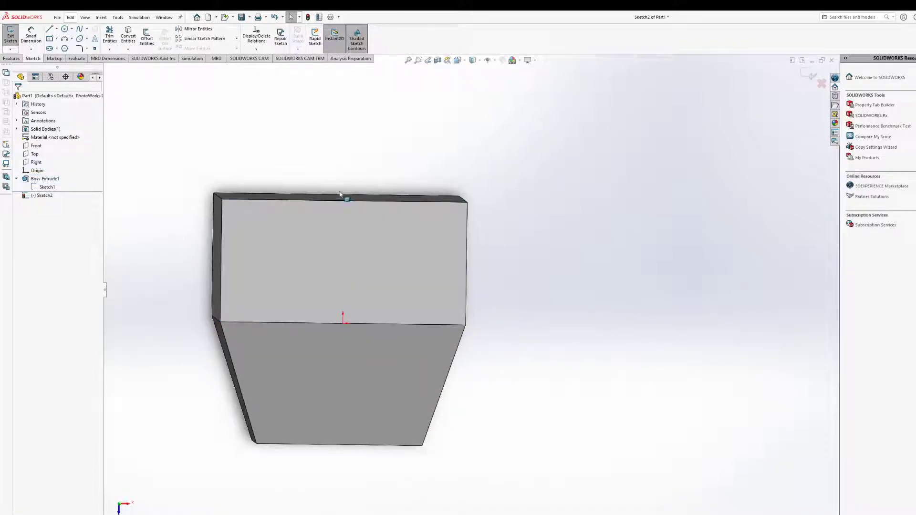
left_click(336, 237)
left_click(378, 117)
middle_click_drag(373, 219, 366, 213)
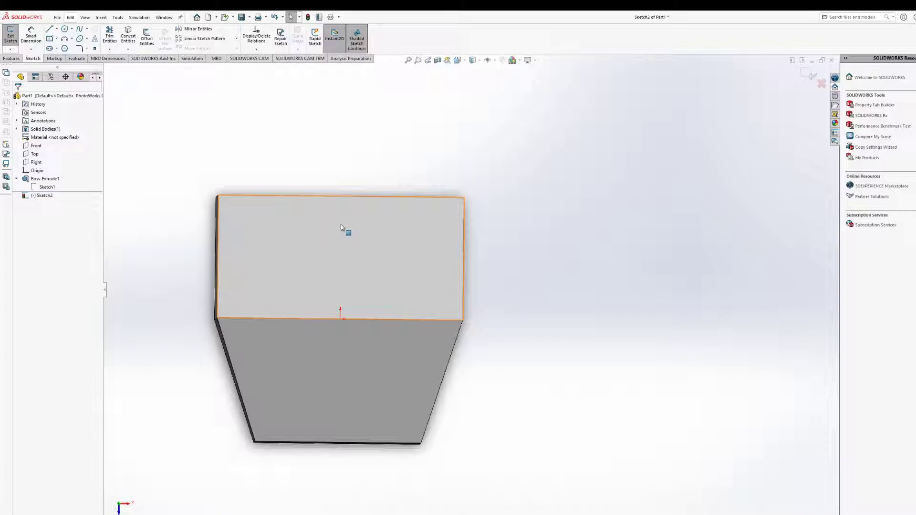
middle_click_drag(439, 219, 440, 206)
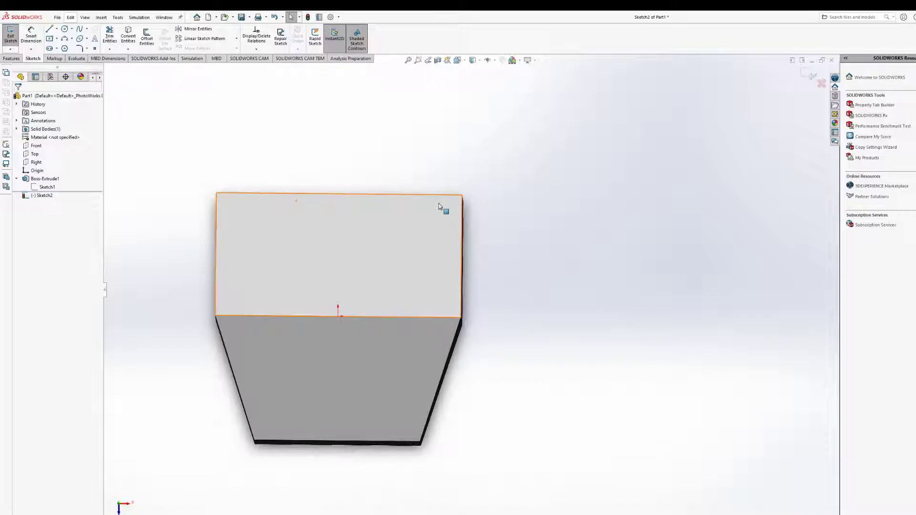
Sketch a circle in the middle of the upper face, vertically in line with the origin, and set its radius to 2 mm.
left_click(457, 60)
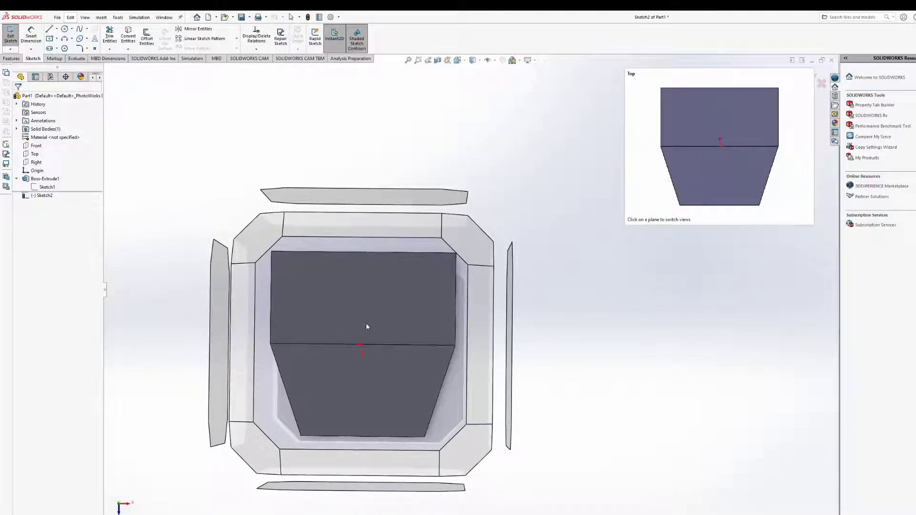
middle_click_drag(347, 362, 402, 232)
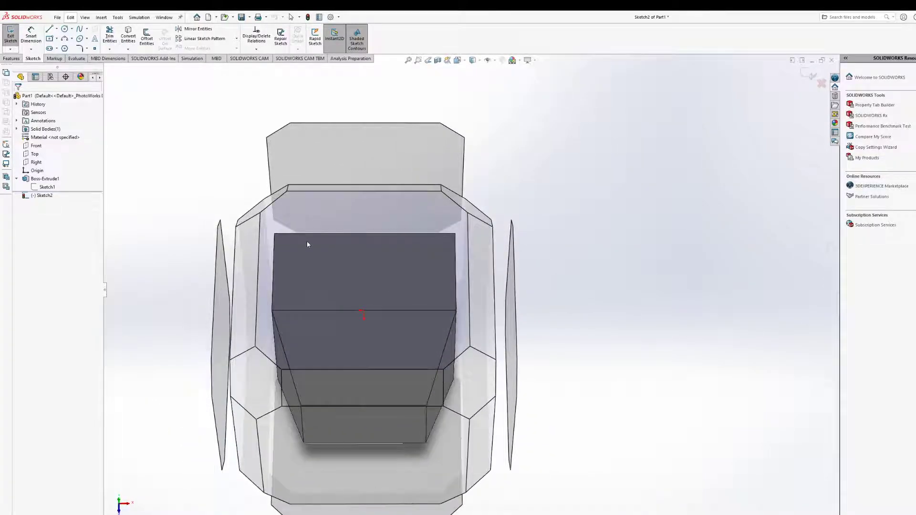
middle_click_drag(326, 233, 327, 253)
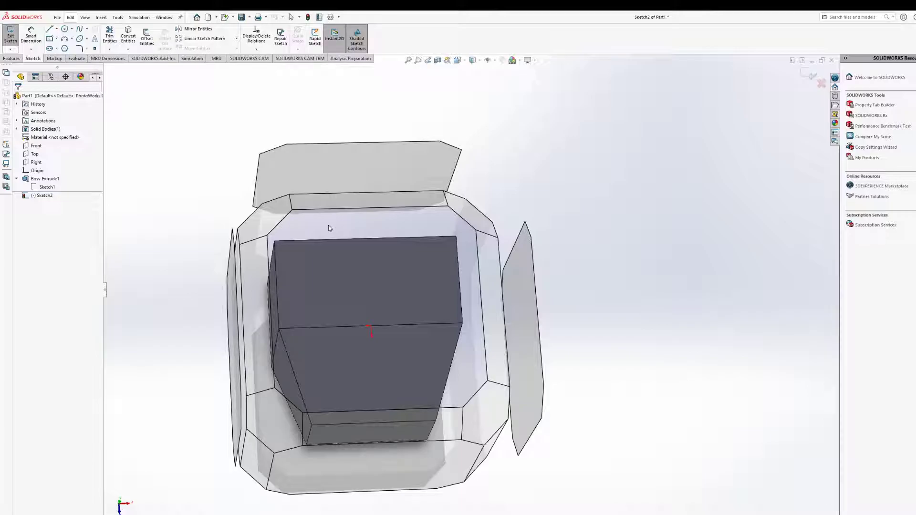
key("ctrl+8")
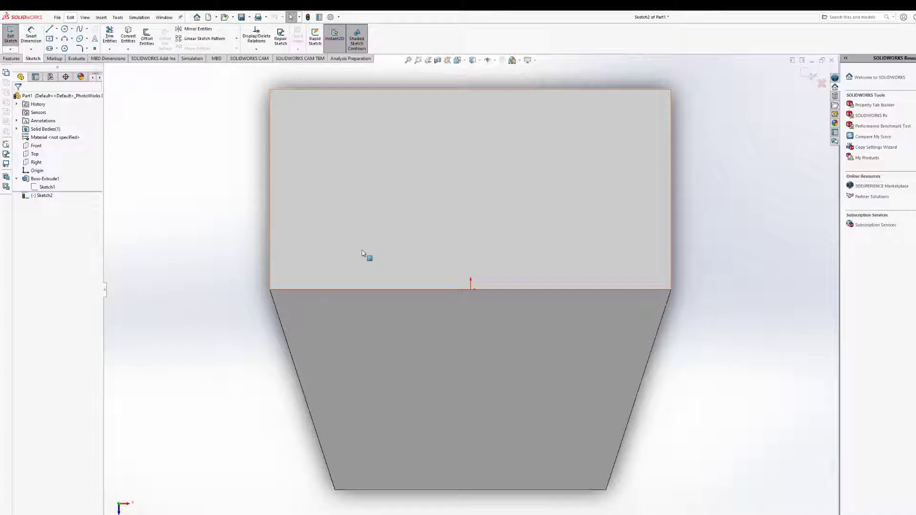
left_click(65, 29)
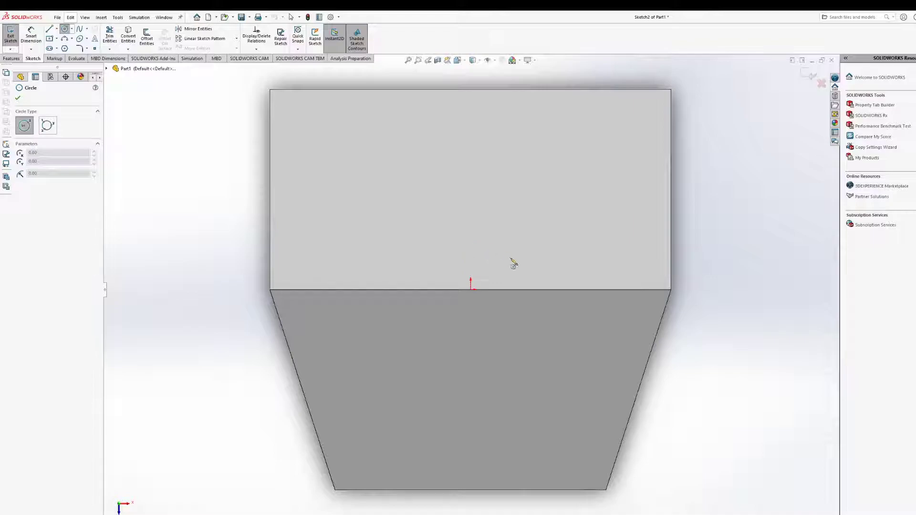
left_click(471, 190)
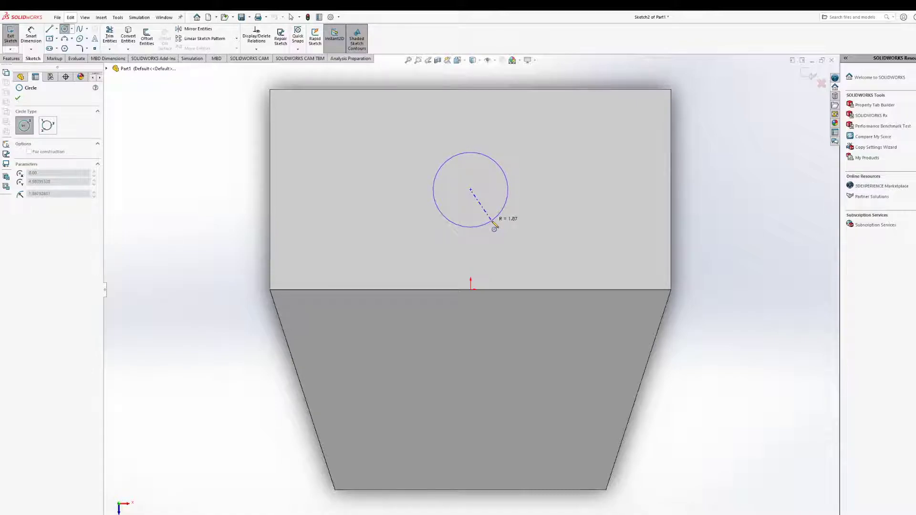
left_click(493, 224)
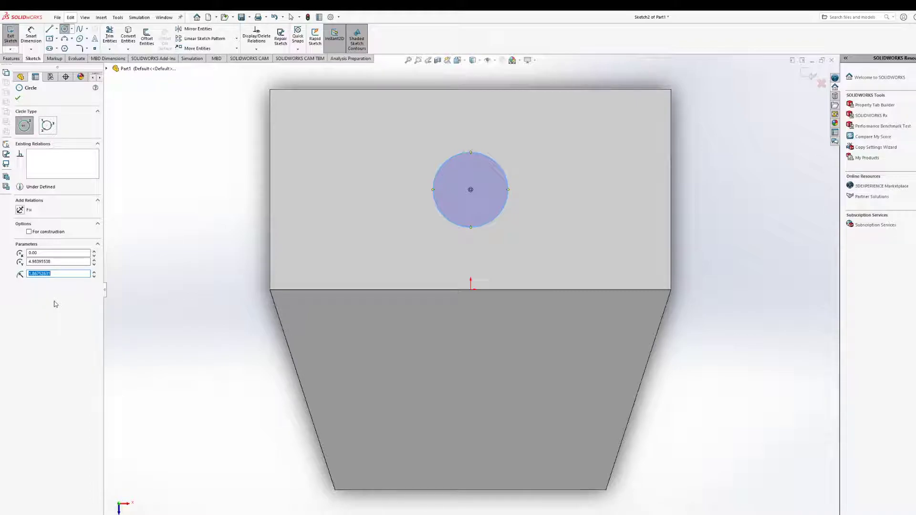
type("2.00")
key("Return")
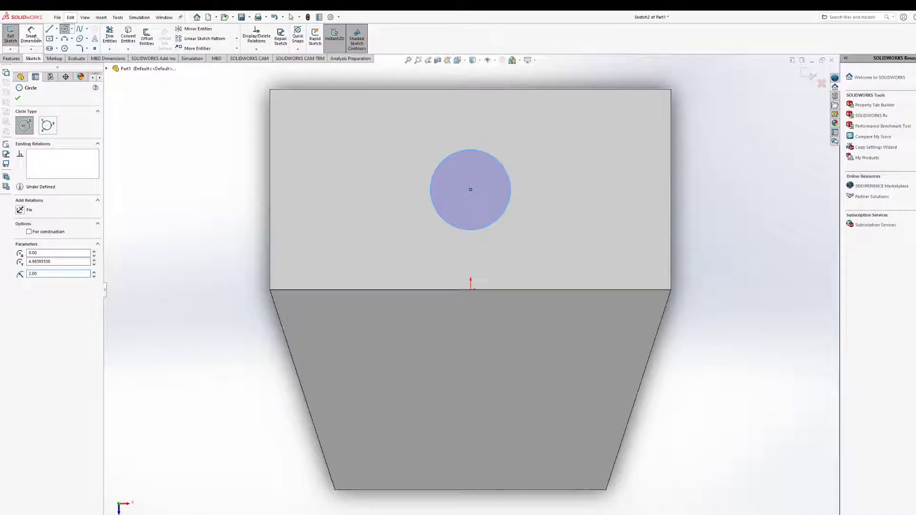
left_click(18, 99)
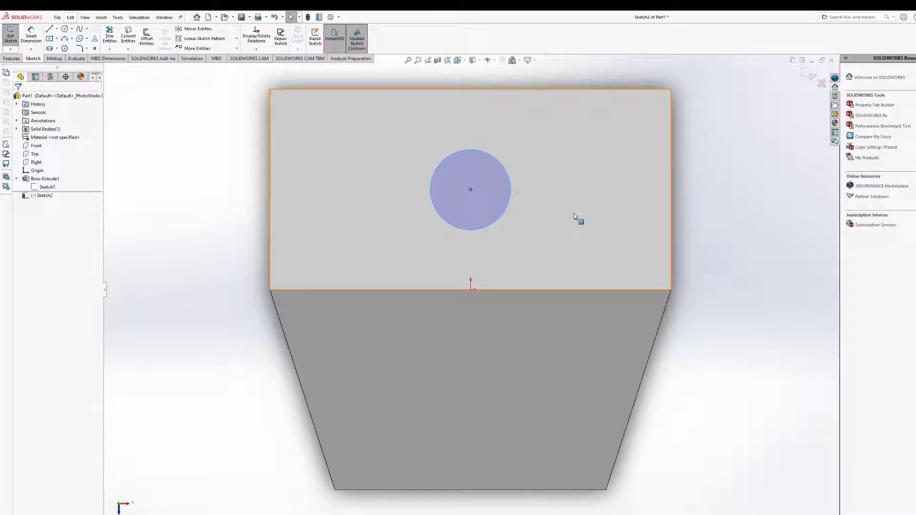
Dimension the circle's diameter, placing the dimension outside the circle on the face.
left_click(31, 37)
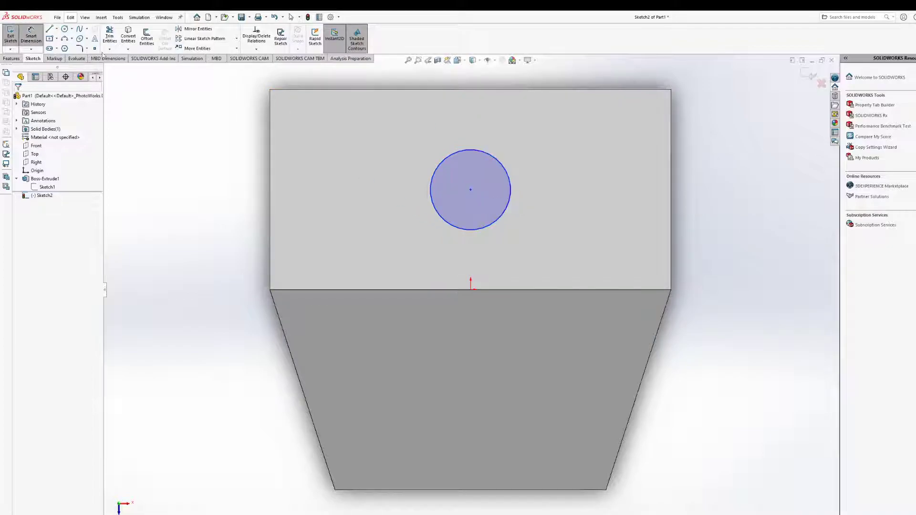
left_click(448, 226)
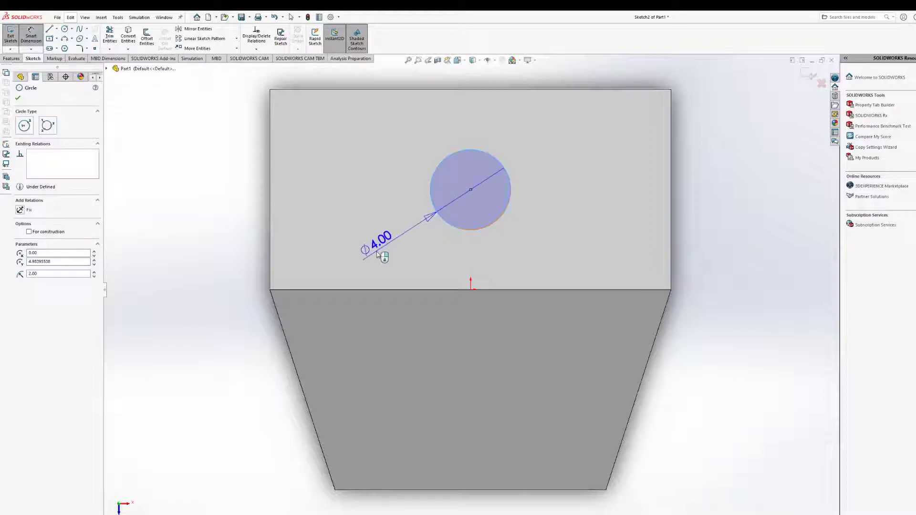
left_click(352, 255)
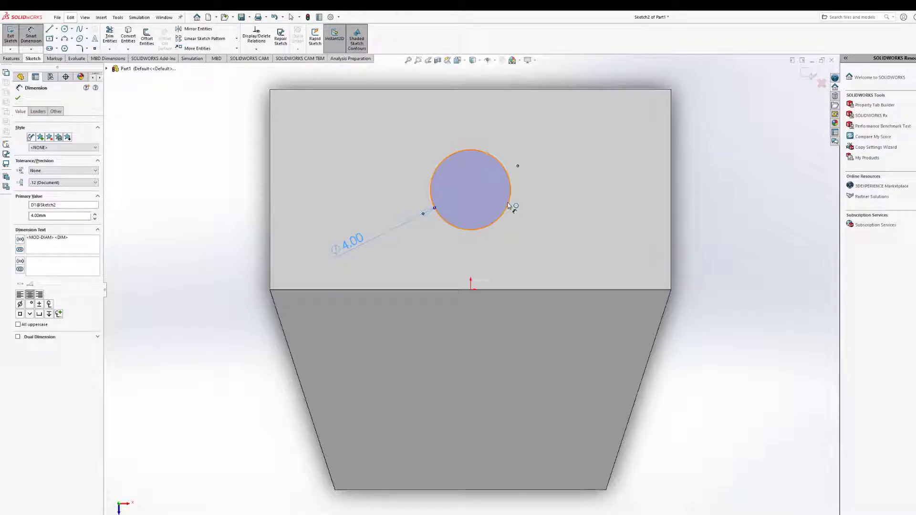
left_click(35, 45)
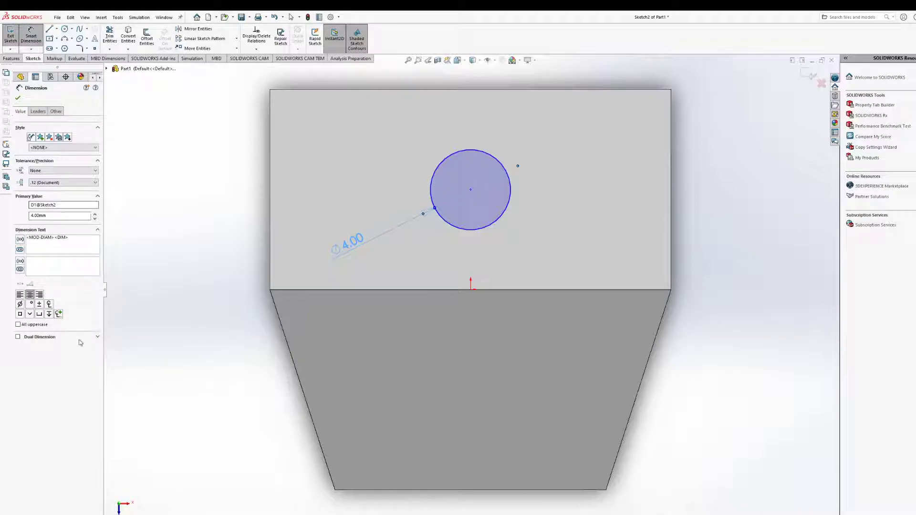
left_click(472, 230)
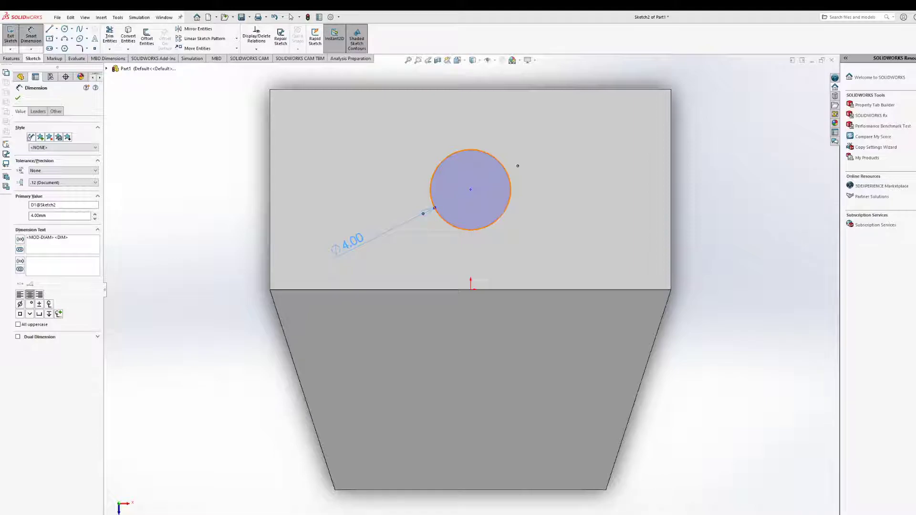
key("Return")
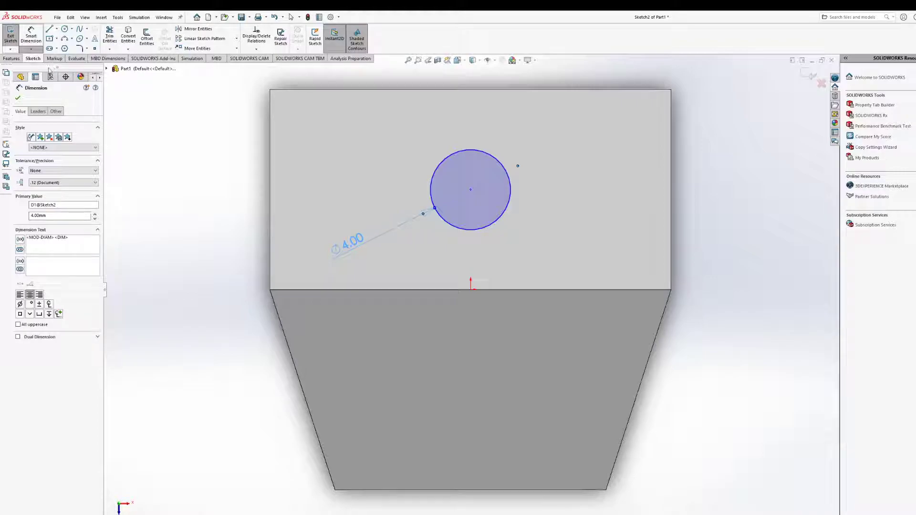
Dimension the horizontal distance from the circle's centre to the face's right edge, with the dimension text placed outside the part.
left_click(31, 38)
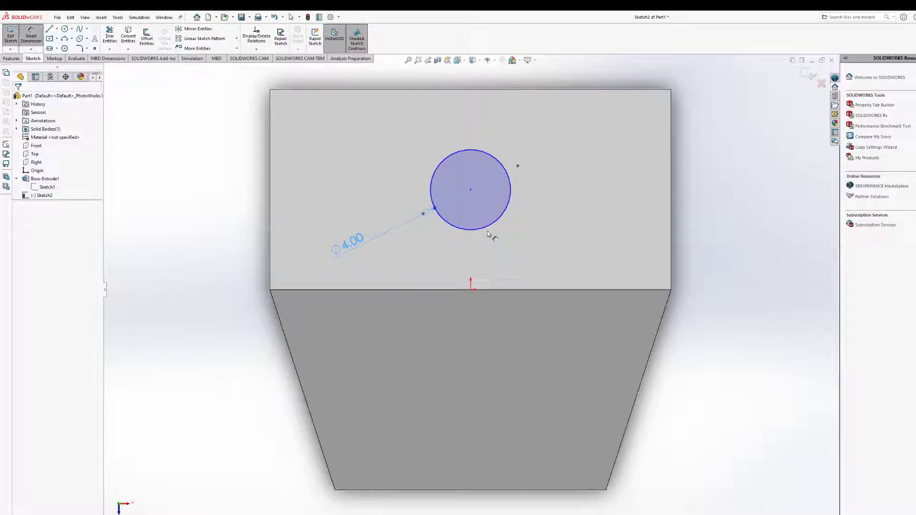
left_click(511, 196)
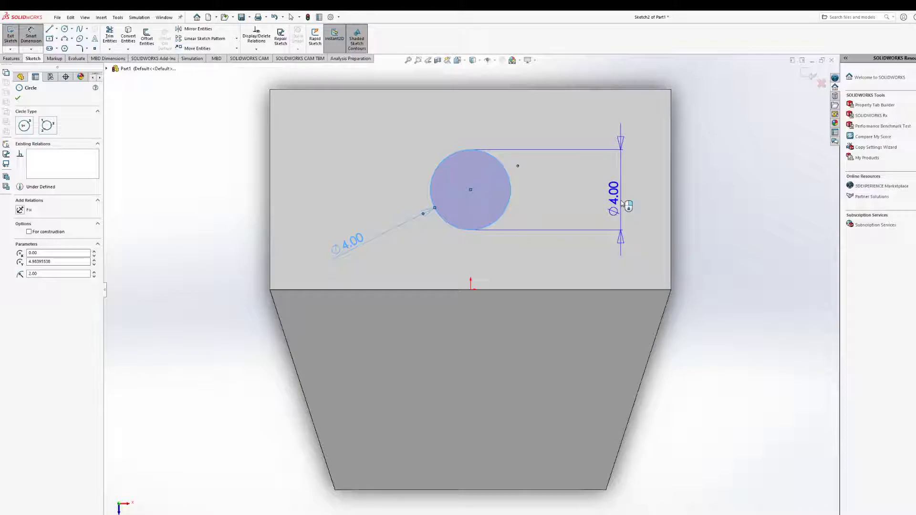
left_click(671, 175)
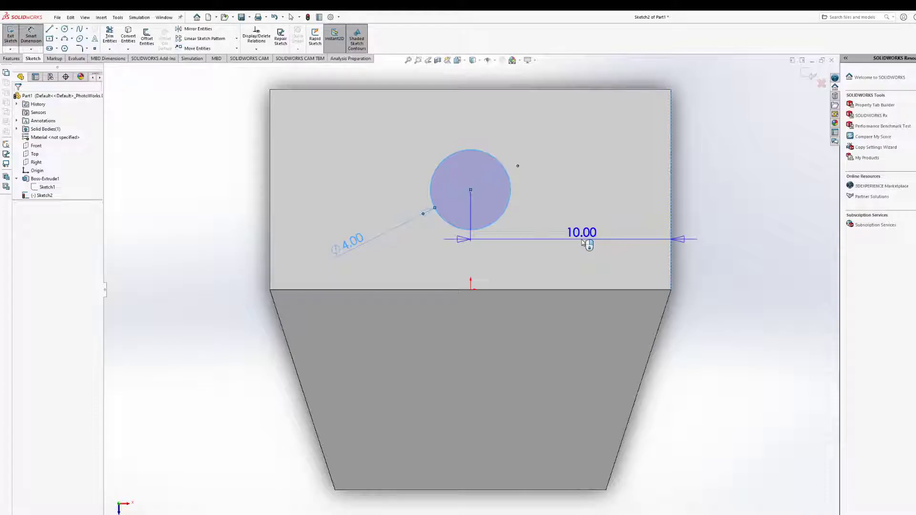
left_click(590, 257)
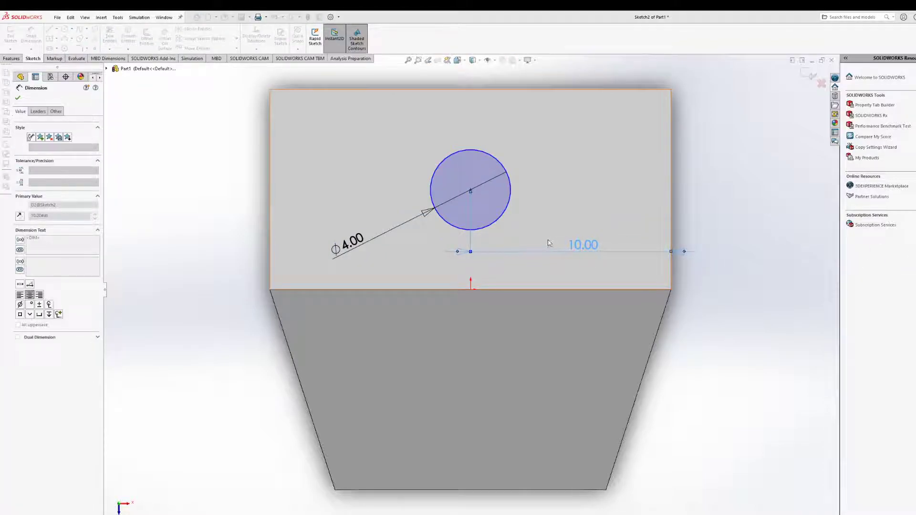
left_click_drag(585, 252, 722, 240)
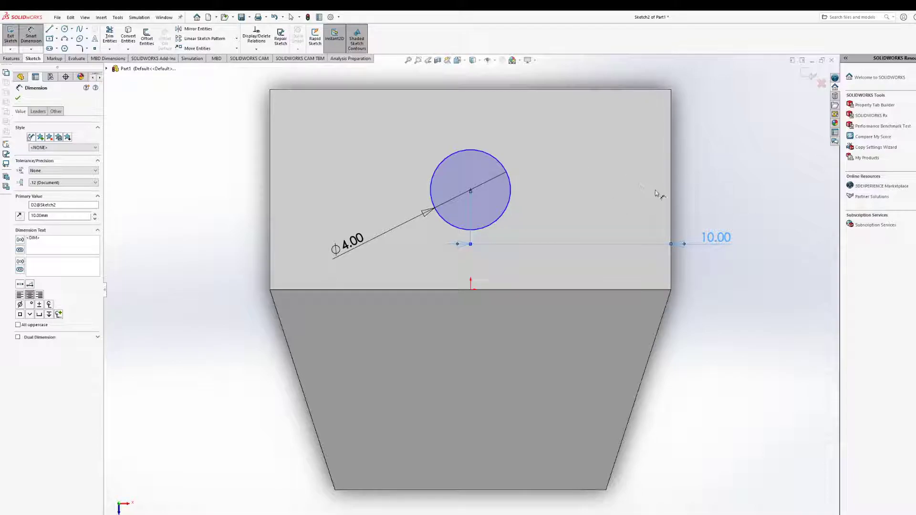
Dimension the circle's centre 5 mm from the face's long edge farthest from the origin, and exit the sketch.
left_click(493, 157)
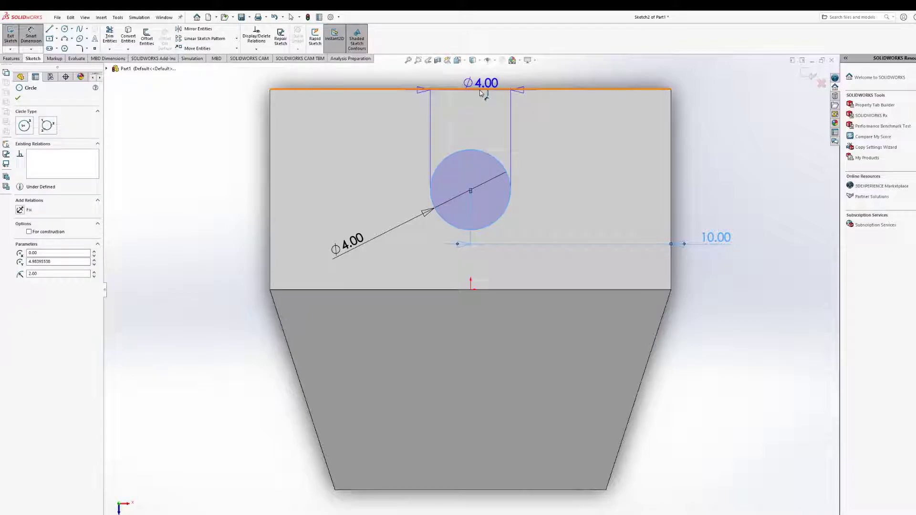
left_click(489, 90)
left_click(538, 134)
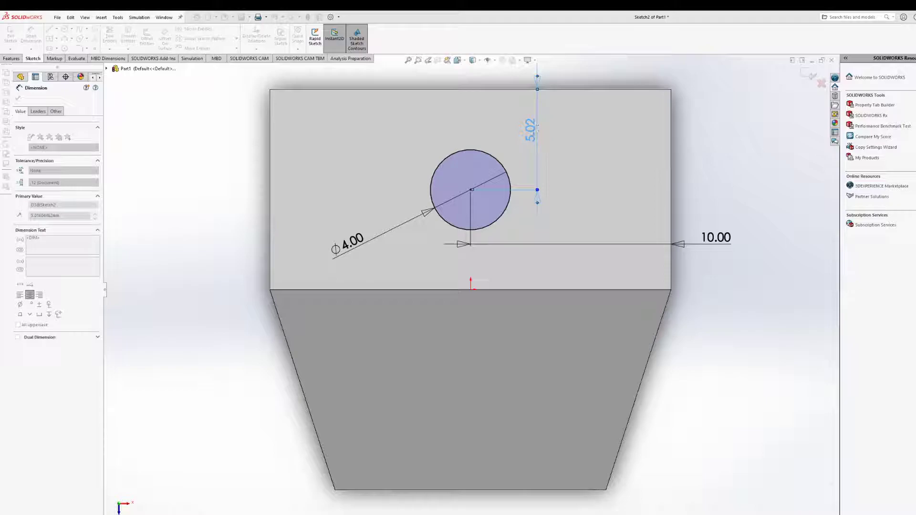
type("5")
key("Return")
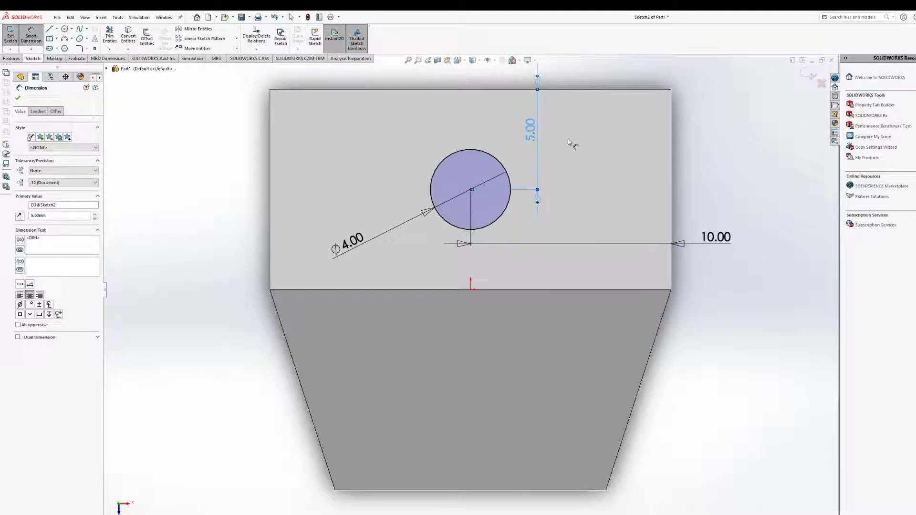
left_click_drag(531, 130, 552, 154)
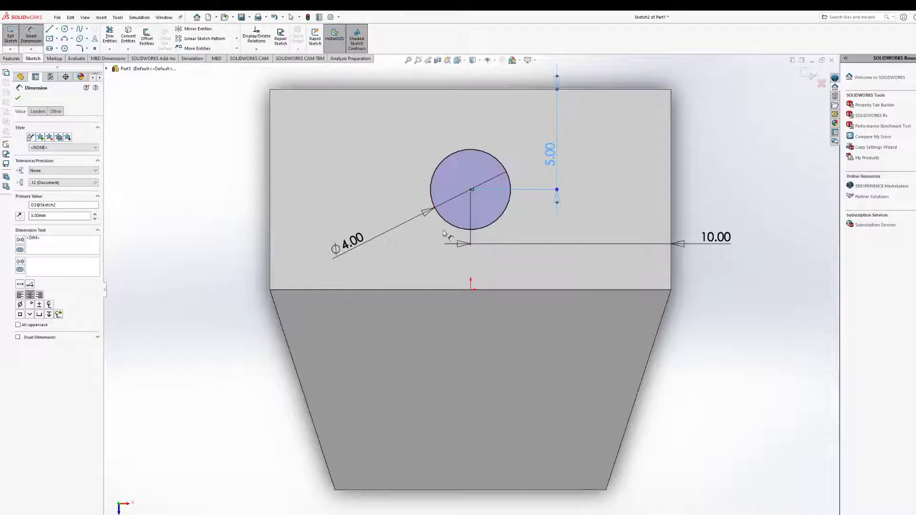
key("Escape")
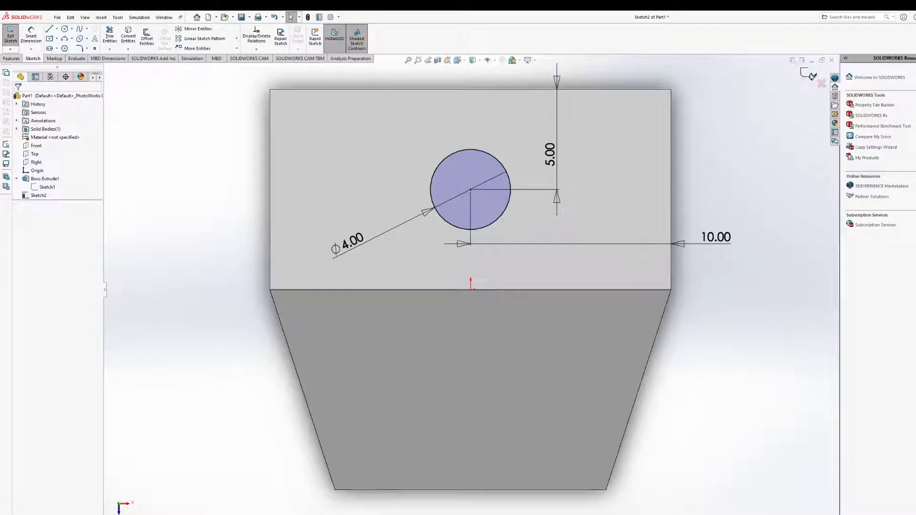
left_click(811, 76)
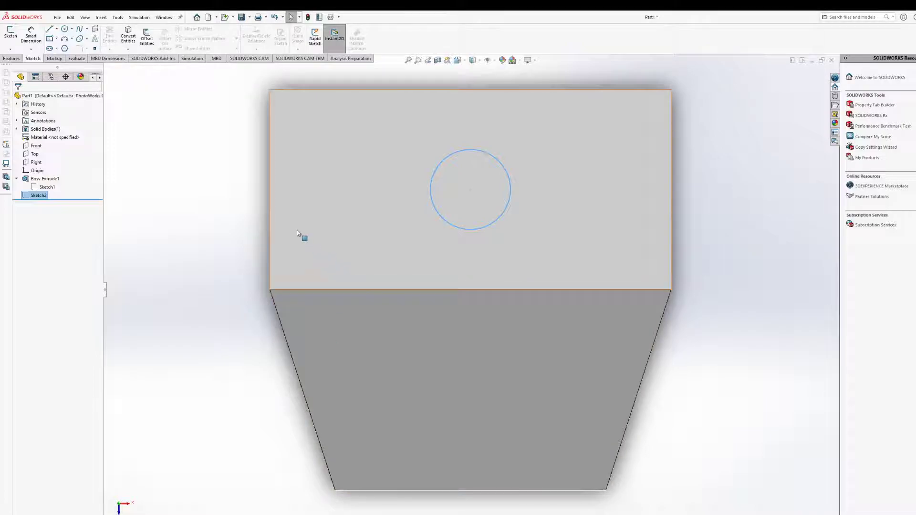
middle_click_drag(365, 284, 349, 252)
key("ctrl+8")
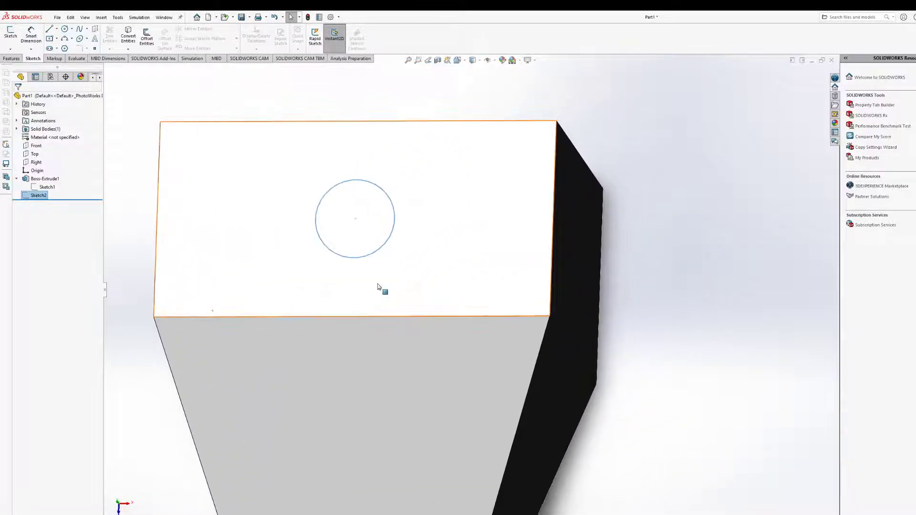
mouse_move(386, 286)
middle_mouse_down()
mouse_move(388, 248)
mouse_move(341, 266)
mouse_move(378, 270)
middle_mouse_up()
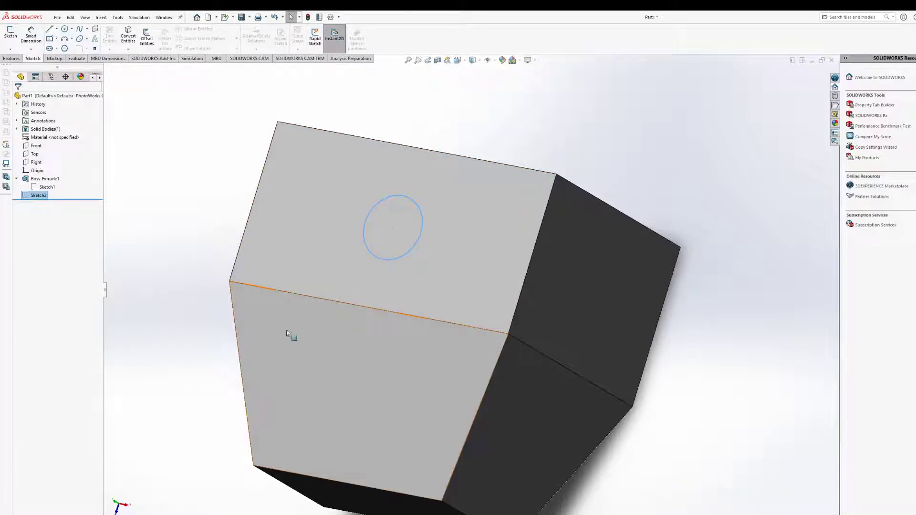
left_click(38, 196)
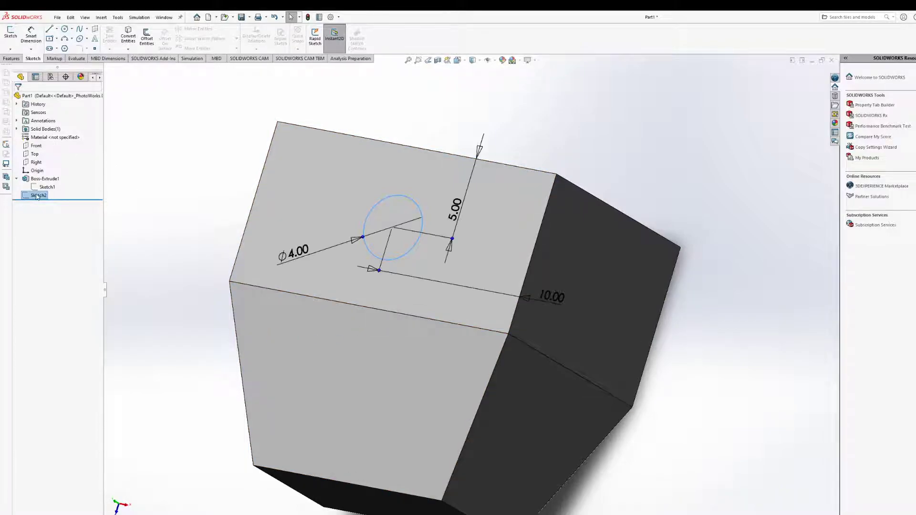
left_click(12, 58)
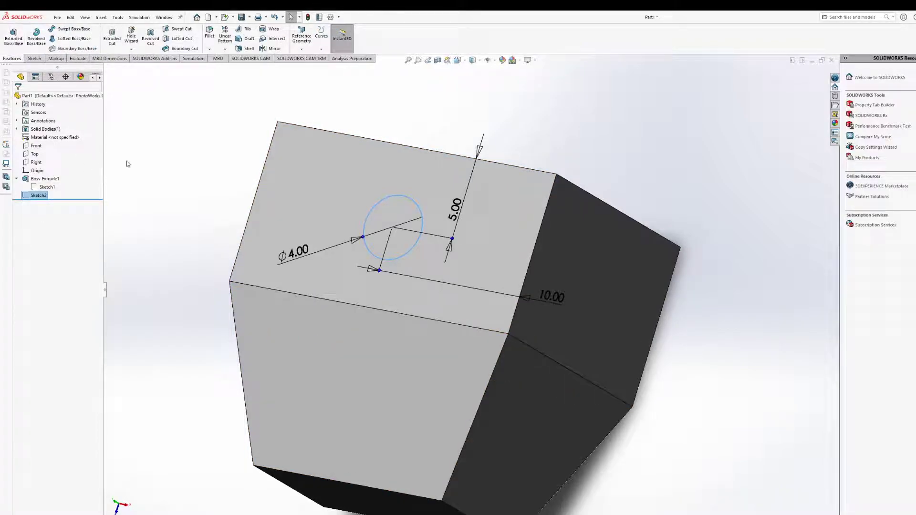
left_click(14, 37)
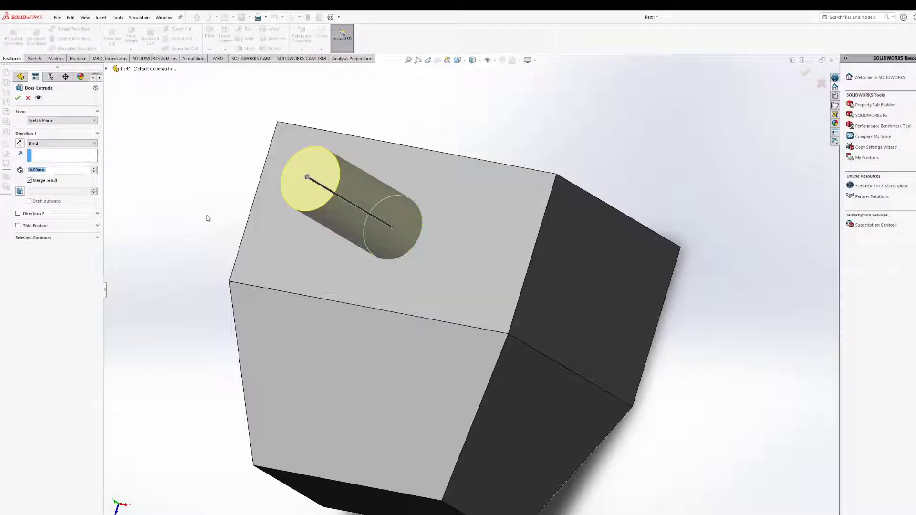
middle_click_drag(262, 241, 486, 59)
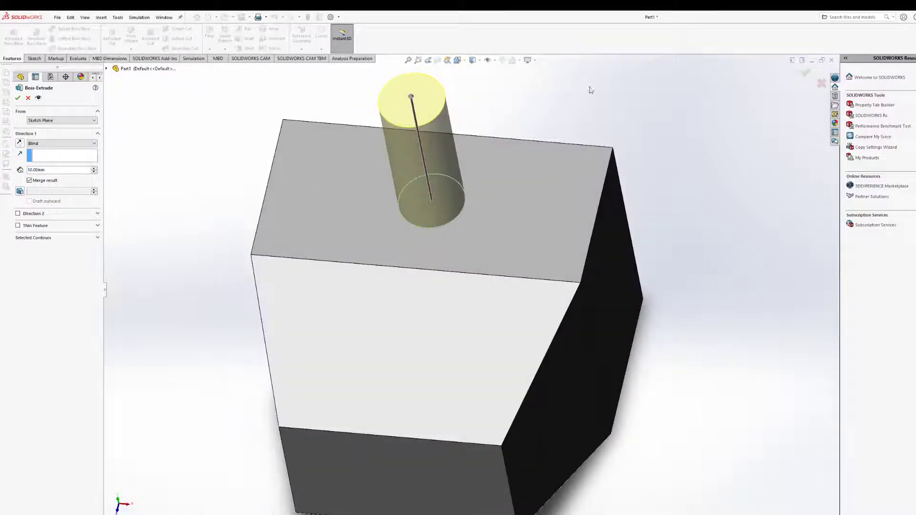
left_click(821, 83)
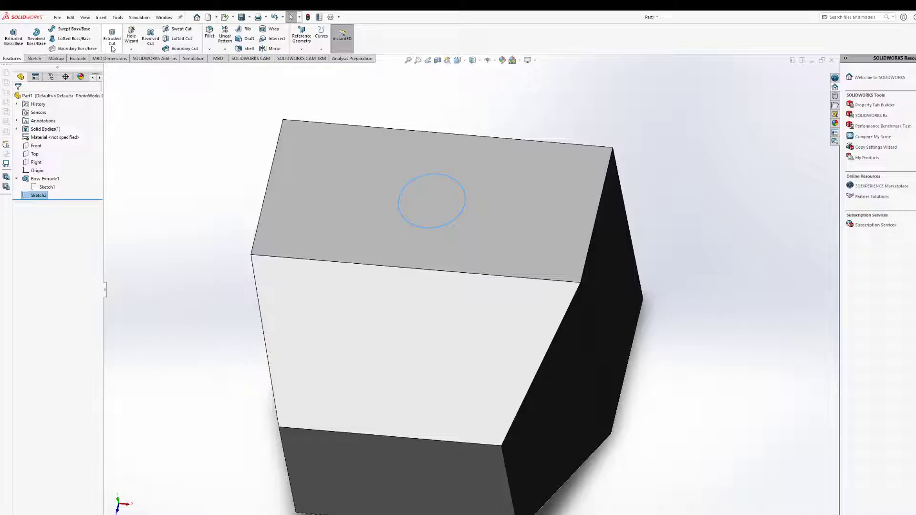
Start an extruded cut from the circle sketch on the upper face and examine its blind preview around the part.
left_click(113, 48)
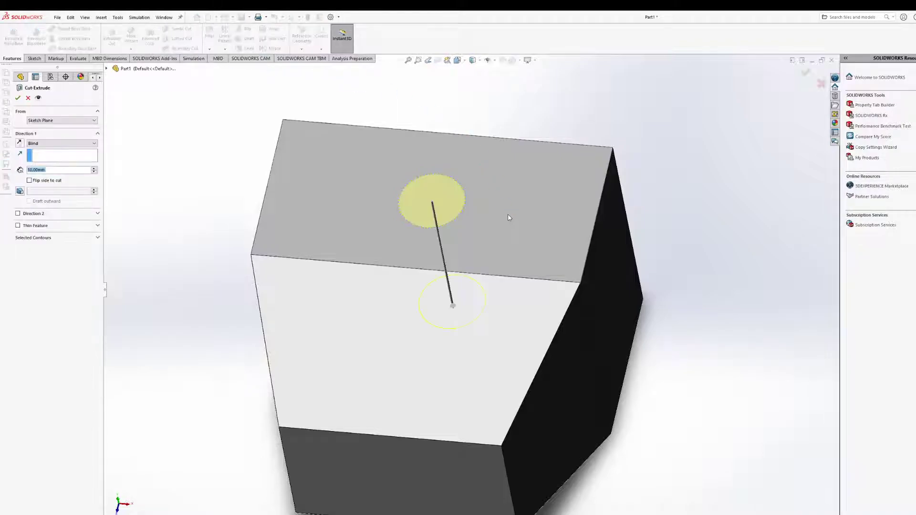
middle_click_drag(512, 193, 457, 213)
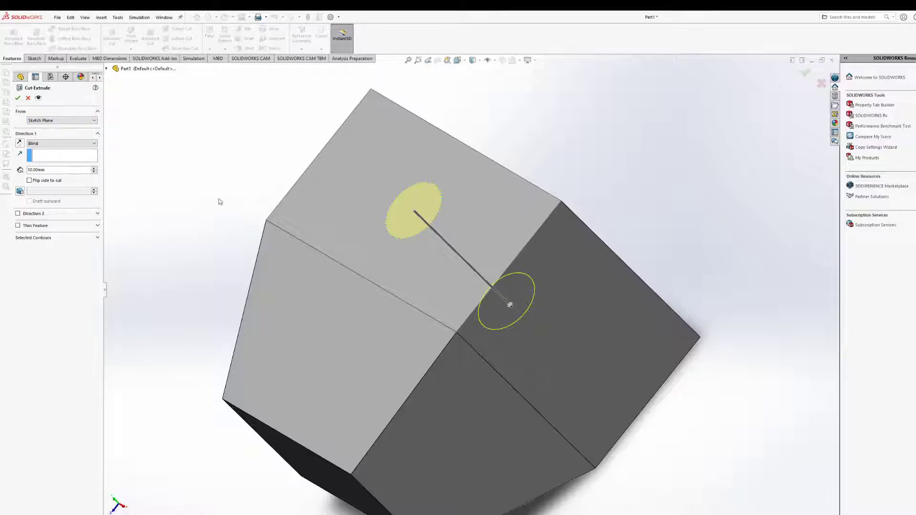
key("alt")
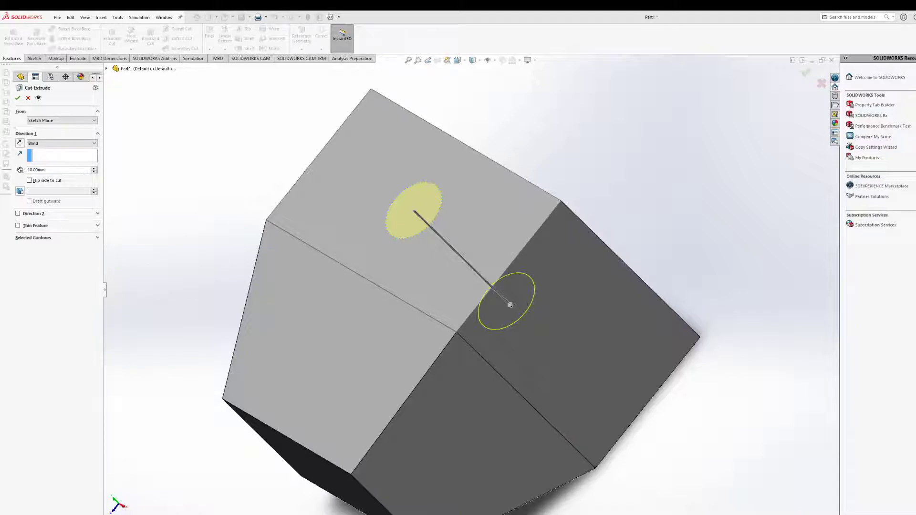
mouse_move(517, 227)
middle_mouse_down()
mouse_move(532, 205)
mouse_move(528, 223)
middle_mouse_up()
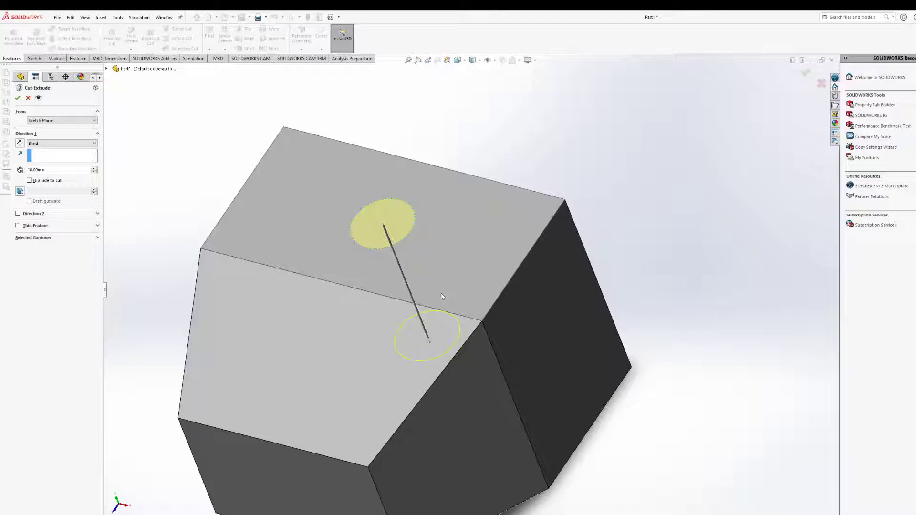
middle_click_drag(420, 289, 369, 219)
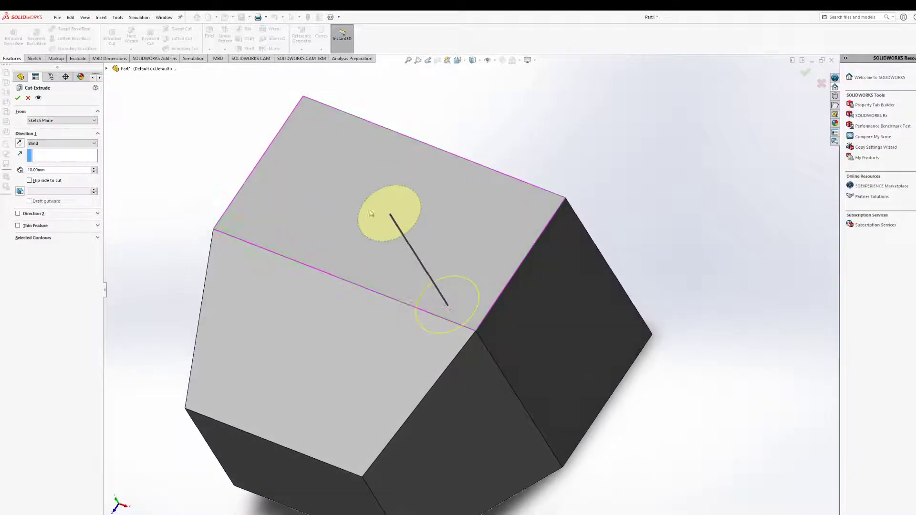
mouse_move(445, 236)
middle_mouse_down()
mouse_move(555, 275)
mouse_move(575, 231)
mouse_move(627, 246)
mouse_move(563, 236)
mouse_move(496, 210)
mouse_move(525, 201)
middle_mouse_up()
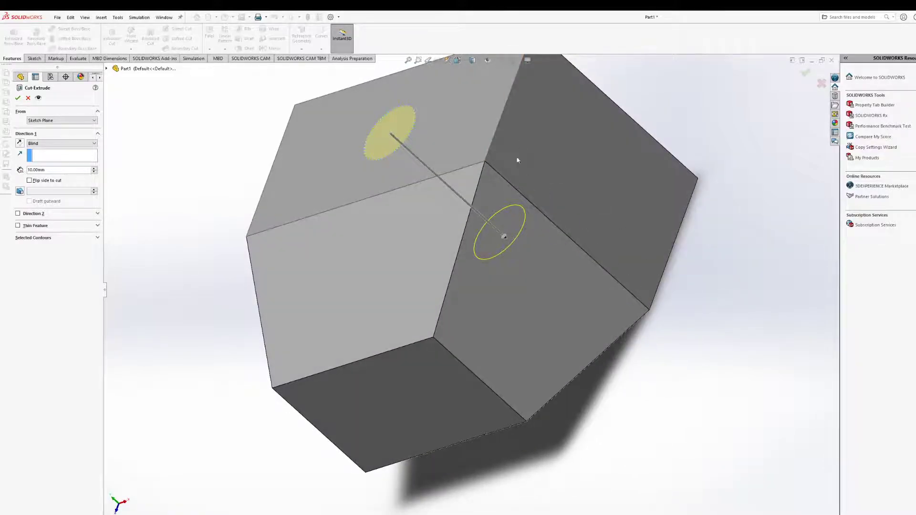
middle_click_drag(537, 157, 554, 164)
middle_click_drag(507, 274, 523, 318)
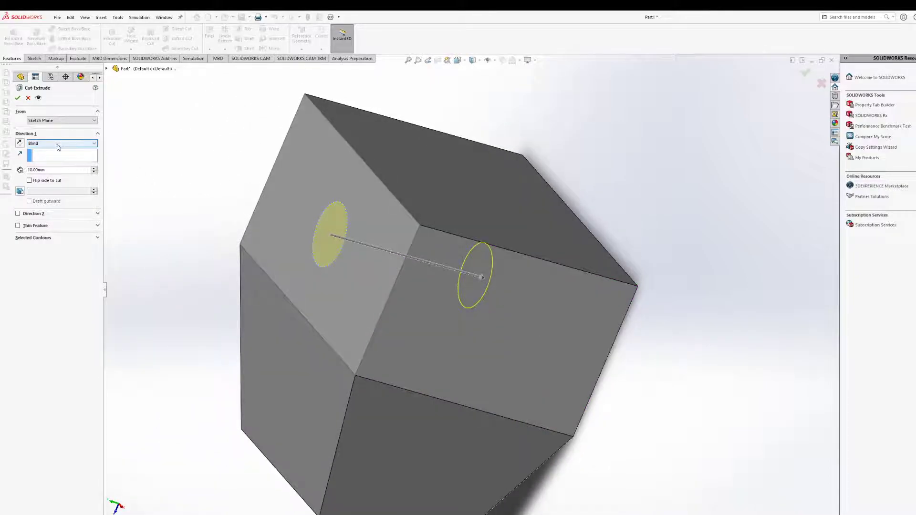
middle_click_drag(345, 259, 350, 246)
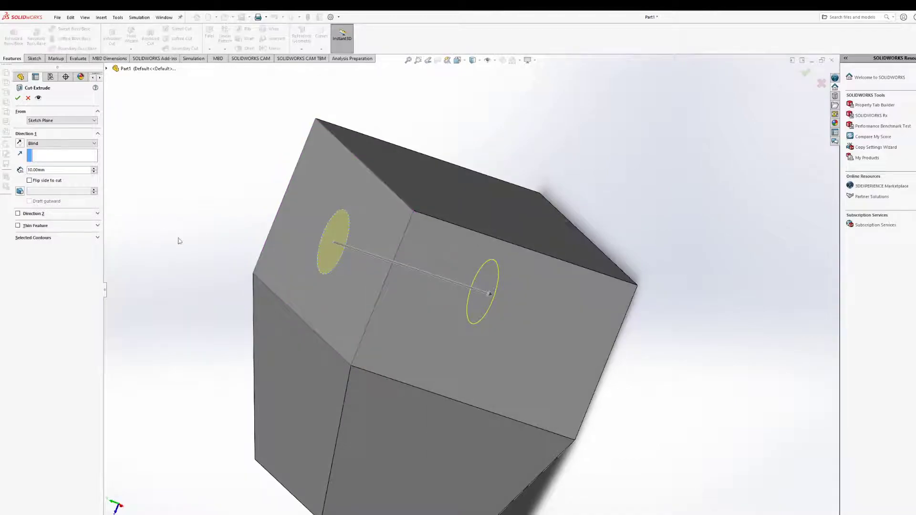
Set the blind cut's depth to 30 mm and check how far the preview extends beyond the part.
middle_click_drag(197, 241, 193, 156, "ctrl")
left_click(95, 168)
left_click(96, 168)
scroll(524, 286, "up", 3)
middle_click_drag(525, 286, 532, 336)
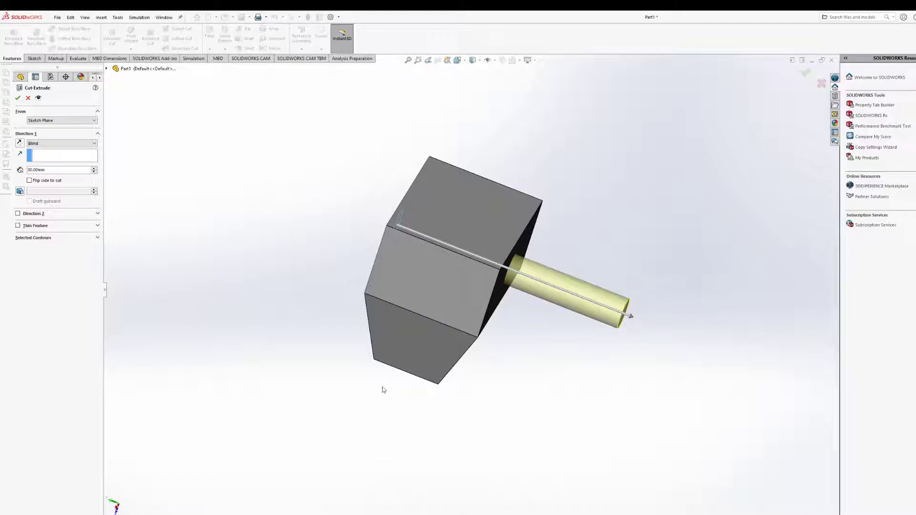
middle_click_drag(542, 259, 620, 243)
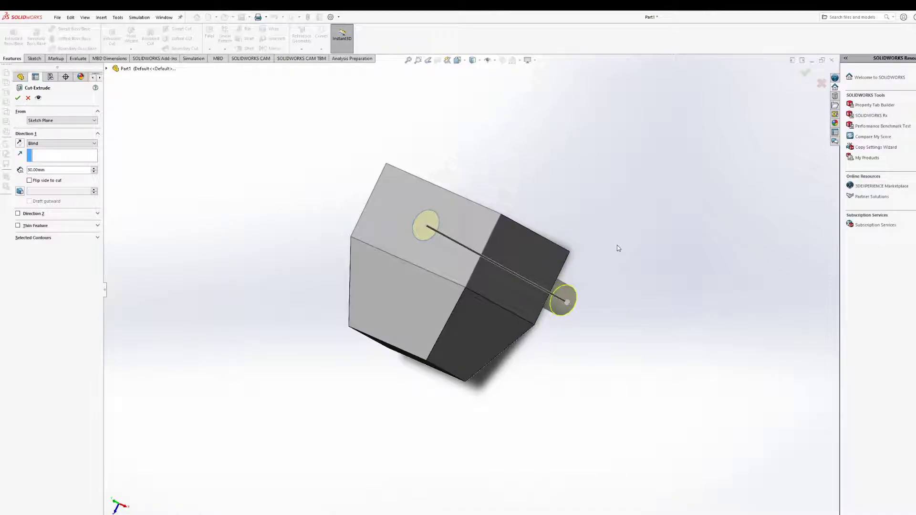
scroll(625, 246, "up", 2)
scroll(620, 251, "down", 6)
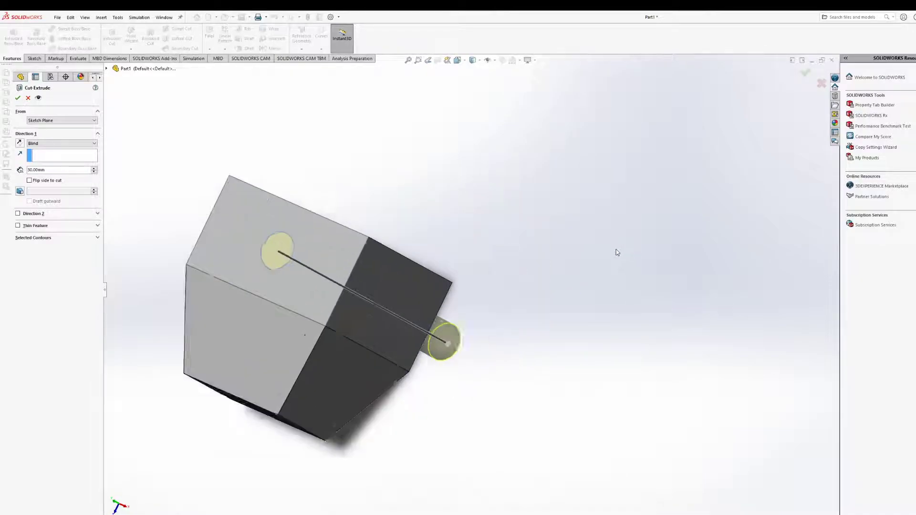
scroll(364, 309, "up", 4)
middle_click_drag(316, 324, 458, 305, "ctrl")
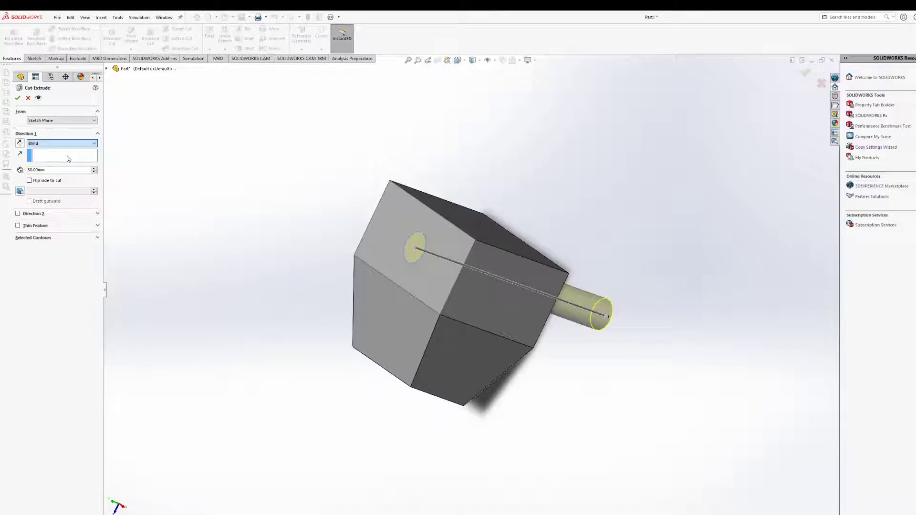
Try the Through All end condition for the circular cut, and switch it to Through All - Both.
key("Down")
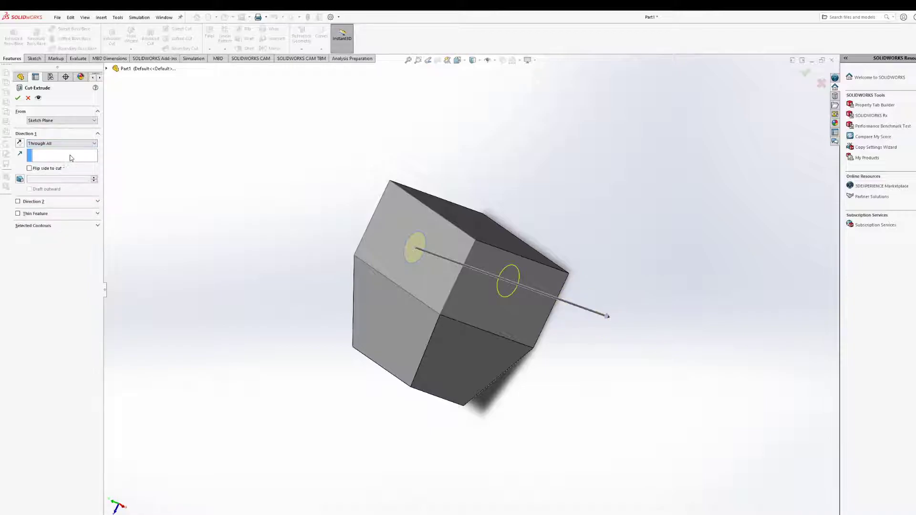
middle_click_drag(507, 268, 476, 222)
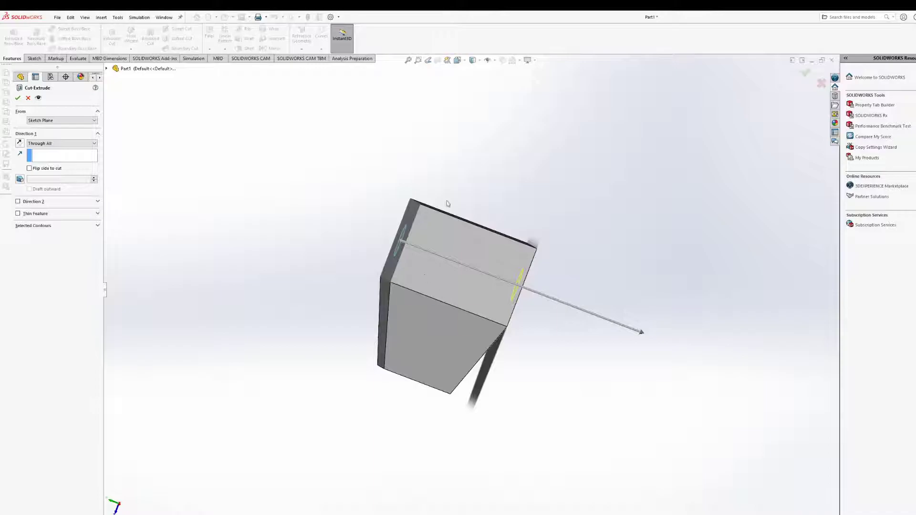
left_click(67, 165)
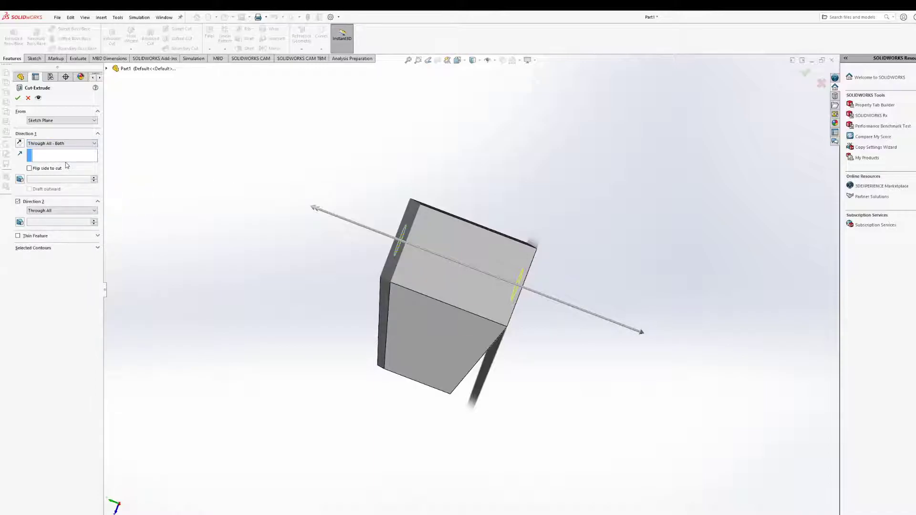
middle_click_drag(393, 225, 424, 257)
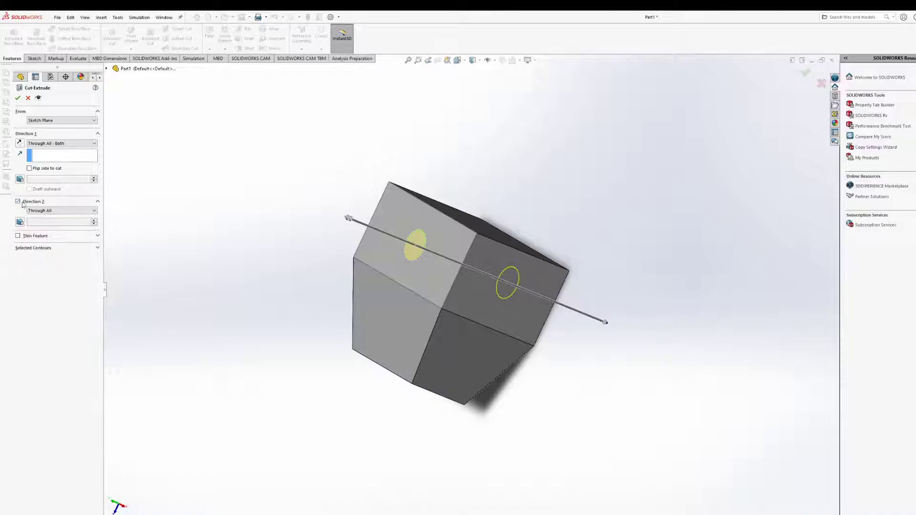
Change the cut's end condition to Up To Next and turn off its second direction.
scroll(61, 143, "down", 1)
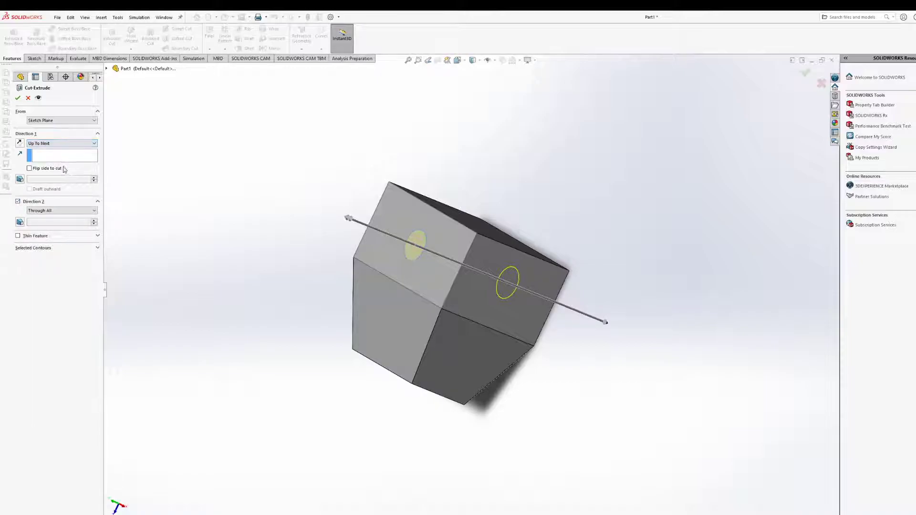
left_click(18, 201)
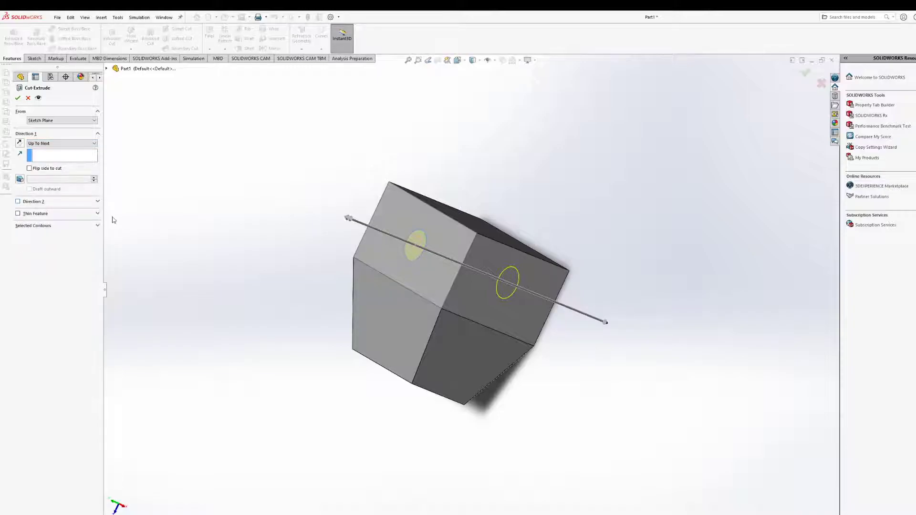
middle_click_drag(208, 185, 169, 193)
middle_click_drag(413, 251, 362, 264)
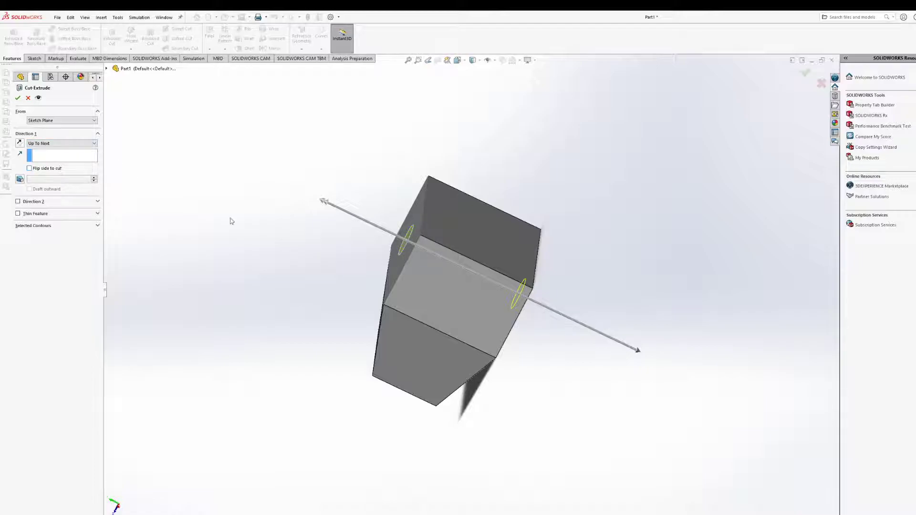
middle_click_drag(414, 295, 448, 240)
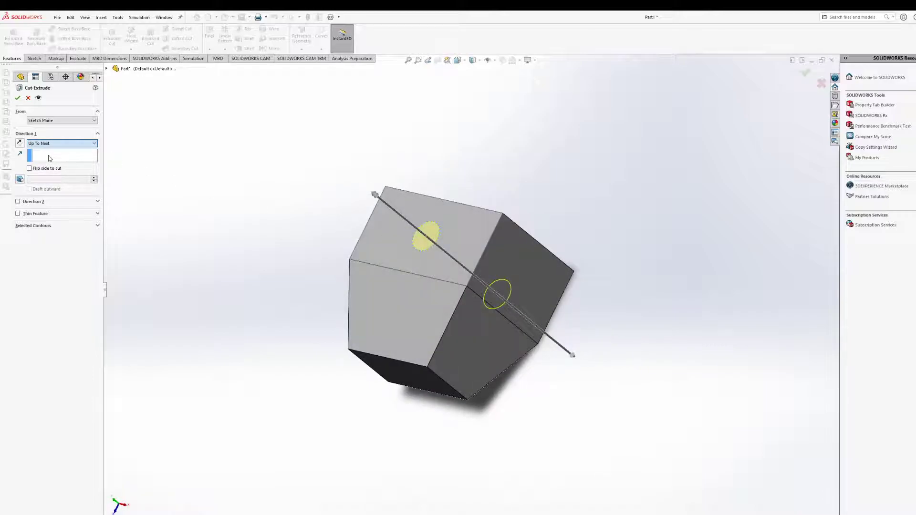
Set the cut's end condition to Through All, create the hole, and inspect it through the part.
scroll(50, 143, "up", 2)
middle_click_drag(220, 219, 208, 241)
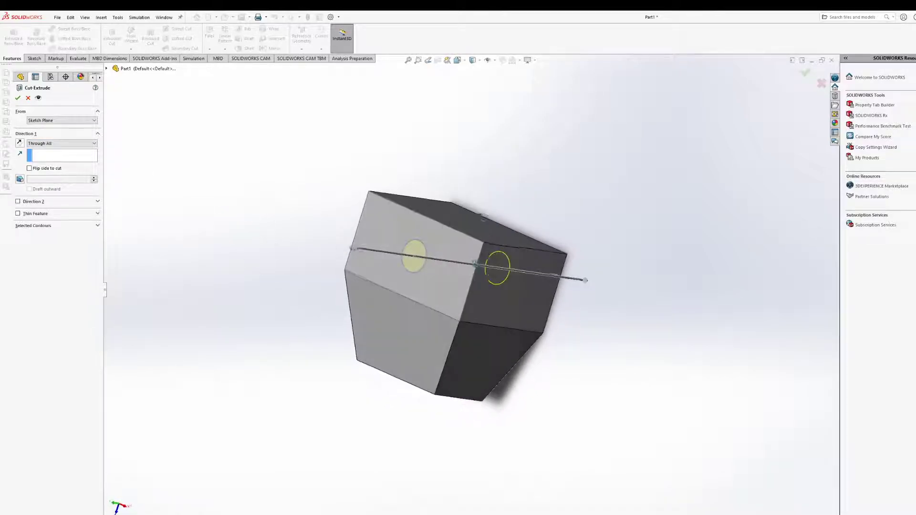
left_click(18, 98)
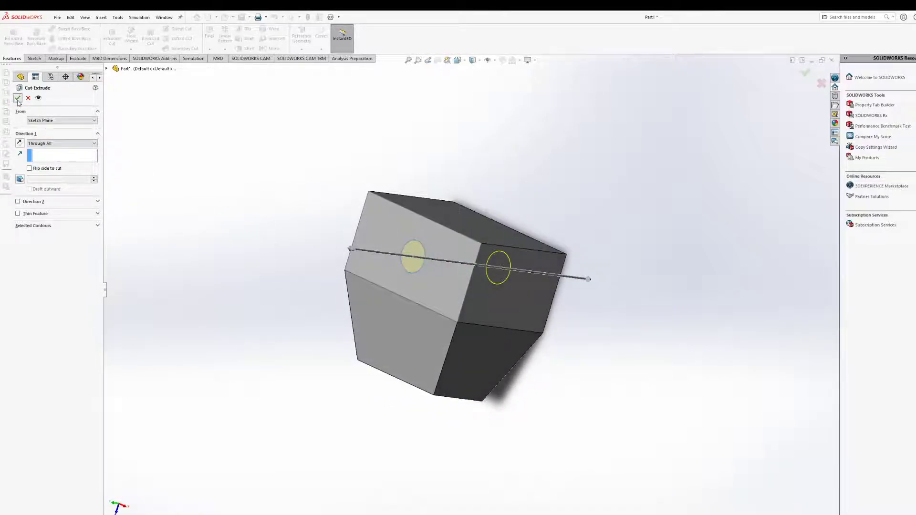
middle_click_drag(414, 279, 466, 251)
scroll(464, 283, "down", 1)
scroll(456, 278, "down", 2)
scroll(453, 278, "up", 1)
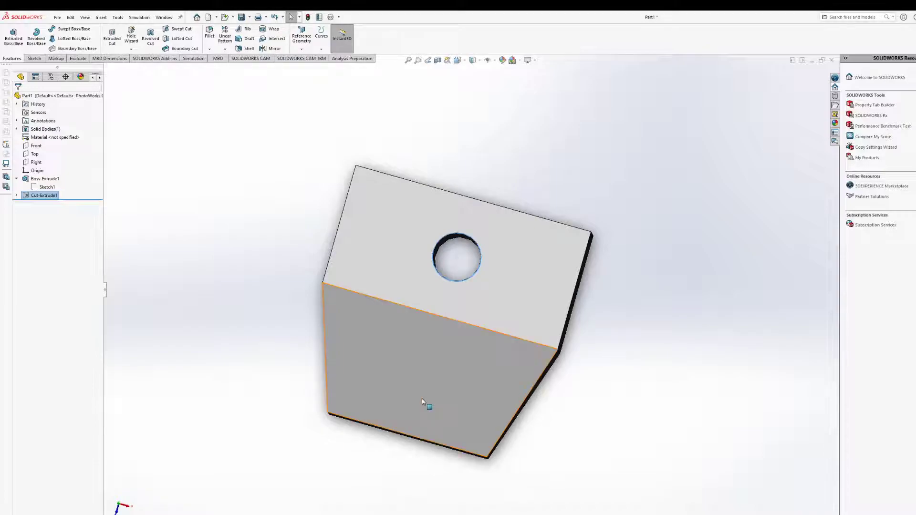
mouse_move(538, 305)
middle_mouse_down()
mouse_move(502, 296)
mouse_move(544, 289)
mouse_move(547, 302)
middle_mouse_up()
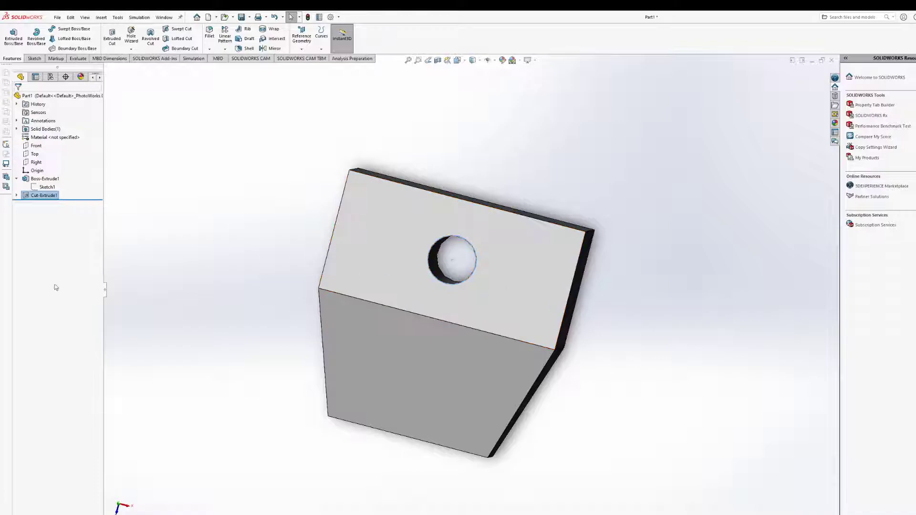
Reopen the circular through-cut for editing and turn on its draft in the first direction.
left_click(16, 195)
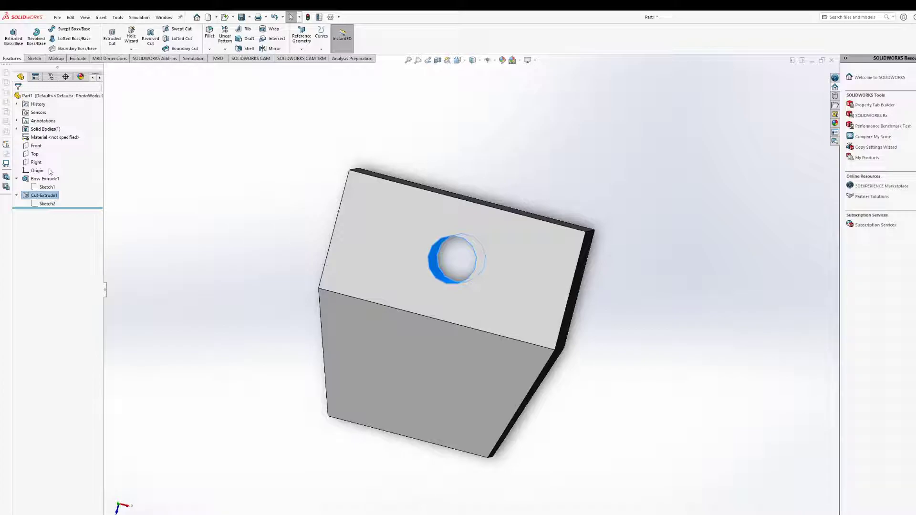
left_click(49, 169)
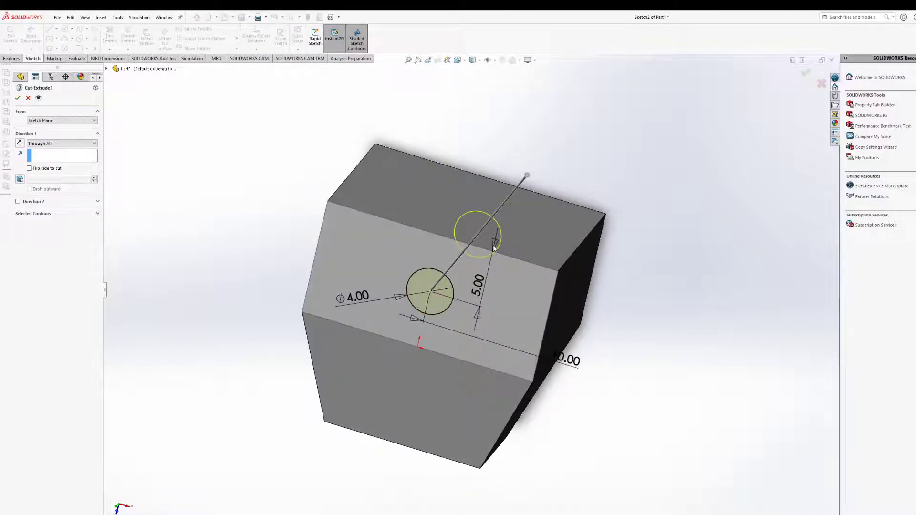
left_click(19, 180)
mouse_move(453, 247)
middle_mouse_down()
mouse_move(448, 265)
mouse_move(449, 253)
middle_mouse_up()
middle_click_drag(315, 167, 347, 170)
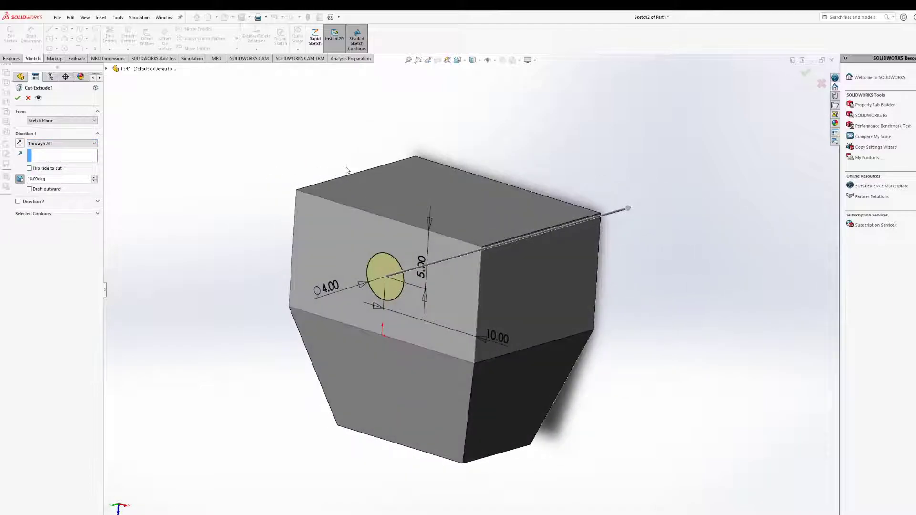
mouse_move(429, 225)
middle_mouse_down()
mouse_move(487, 222)
mouse_move(518, 262)
mouse_move(472, 278)
mouse_move(458, 244)
mouse_move(469, 203)
mouse_move(420, 286)
mouse_move(391, 277)
mouse_move(349, 227)
middle_mouse_up()
Lower the hole's draft angle to 4 degrees and examine the tapered preview on both ends.
left_click(95, 181)
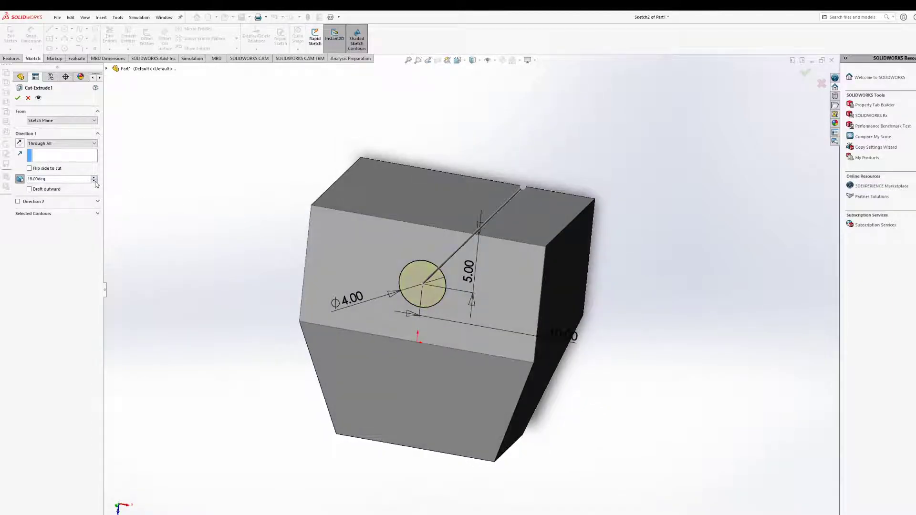
left_click(95, 182)
left_click(95, 181)
left_click(95, 182)
left_click(95, 181)
left_click(95, 182)
middle_click_drag(576, 333, 441, 216)
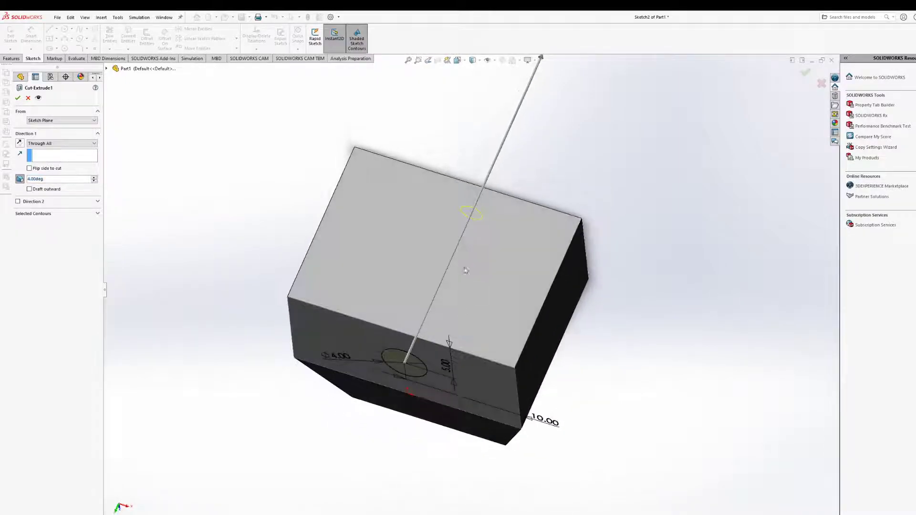
middle_click_drag(481, 254, 463, 282)
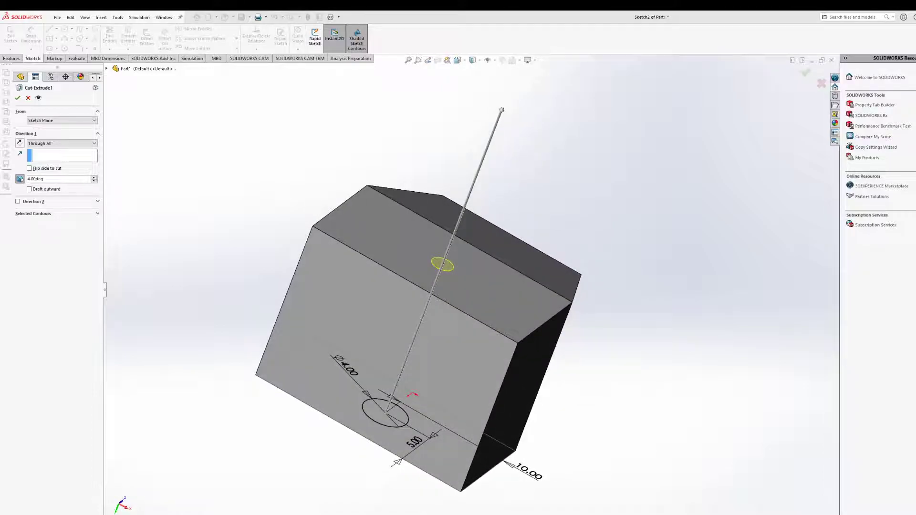
mouse_move(409, 276)
middle_mouse_down()
mouse_move(445, 209)
mouse_move(472, 96)
middle_mouse_up()
mouse_move(497, 317)
middle_mouse_down()
mouse_move(496, 279)
mouse_move(543, 280)
mouse_move(419, 262)
mouse_move(407, 271)
middle_mouse_up()
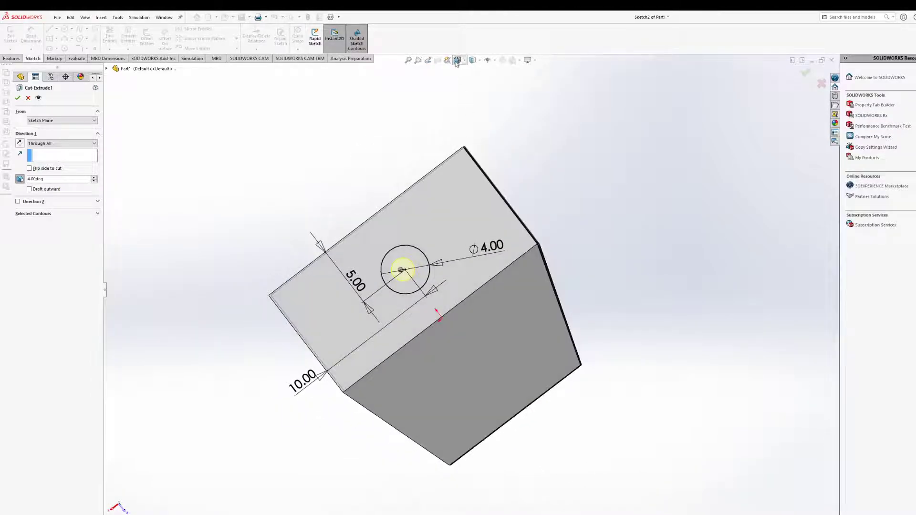
Set the hole's draft angle to 5 degrees, apply the edited cut, and check the tapered hole.
left_click(458, 60)
left_click(450, 89)
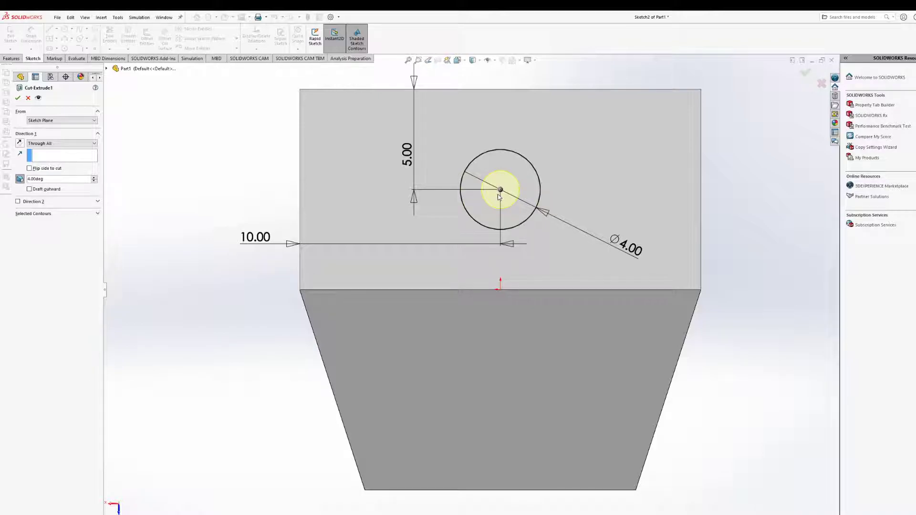
left_click(94, 178)
left_click(94, 177)
left_click(95, 178)
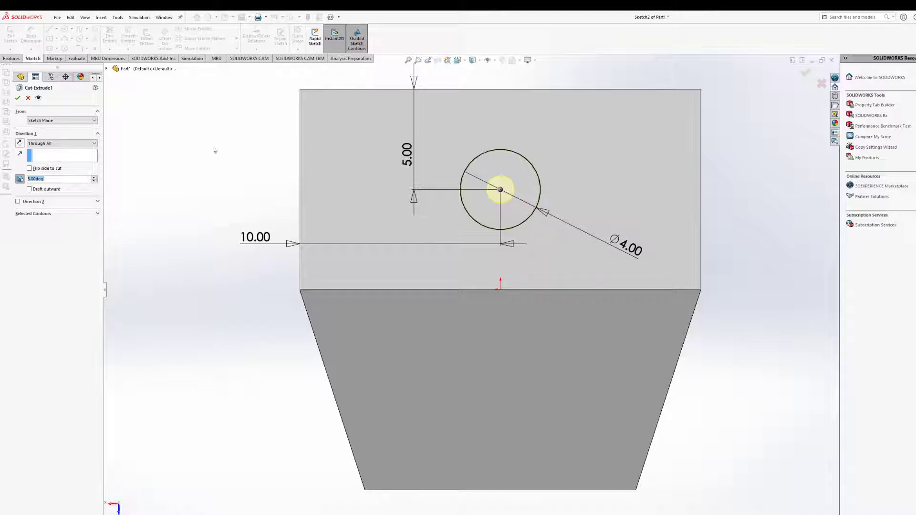
left_click(18, 98)
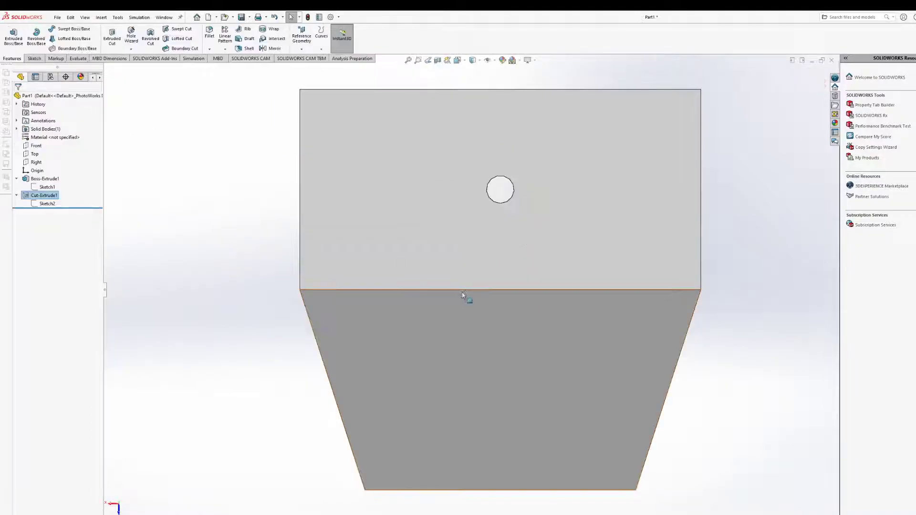
middle_click_drag(467, 205, 680, 204)
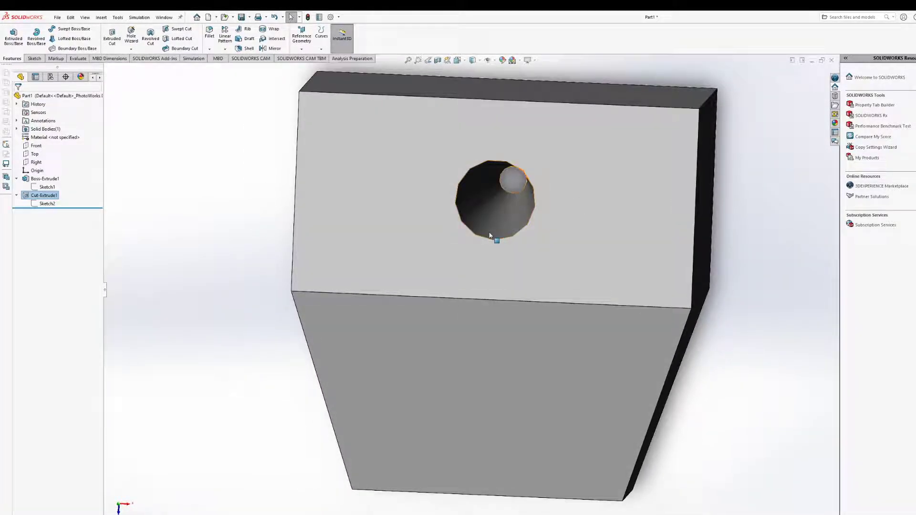
Section the part parallel to the Front plane at a -5 mm offset, keep the section, and examine the tapered hole along its length.
scroll(491, 221, "up", 5)
middle_click_drag(485, 256, 456, 300)
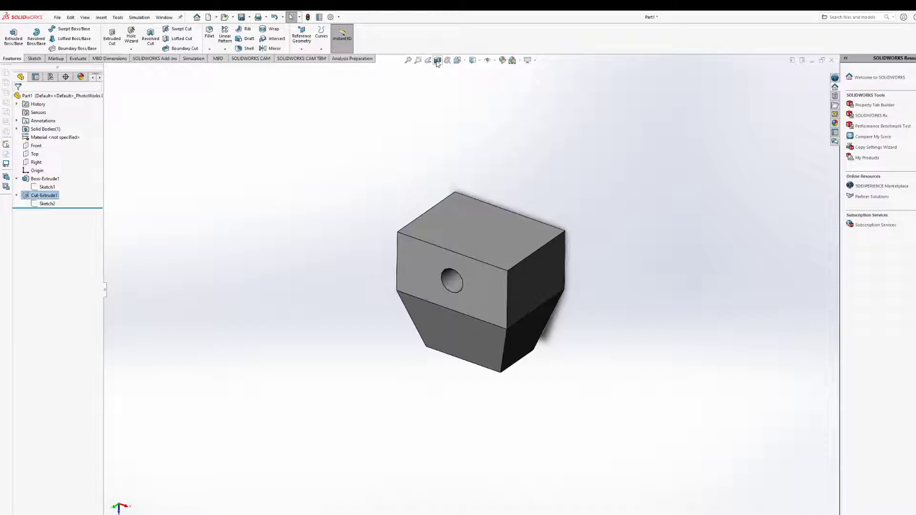
left_click(438, 62)
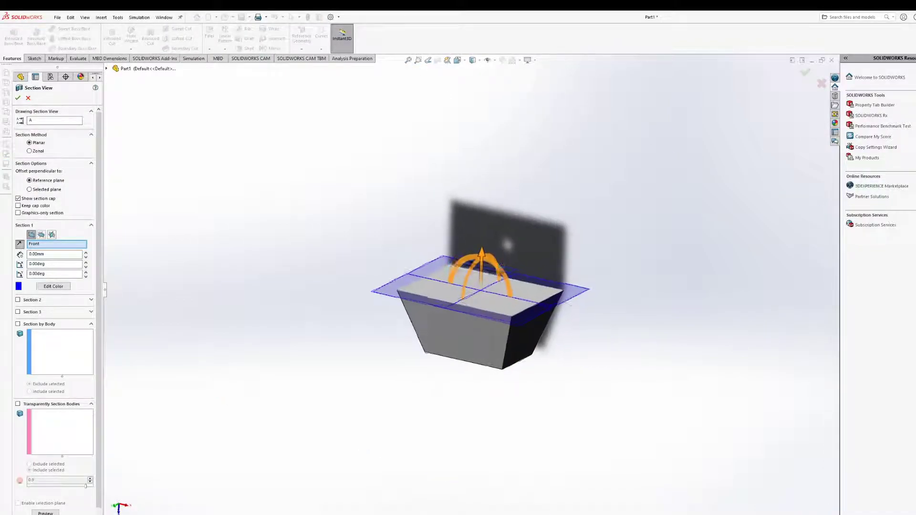
left_click_drag(482, 253, 485, 228)
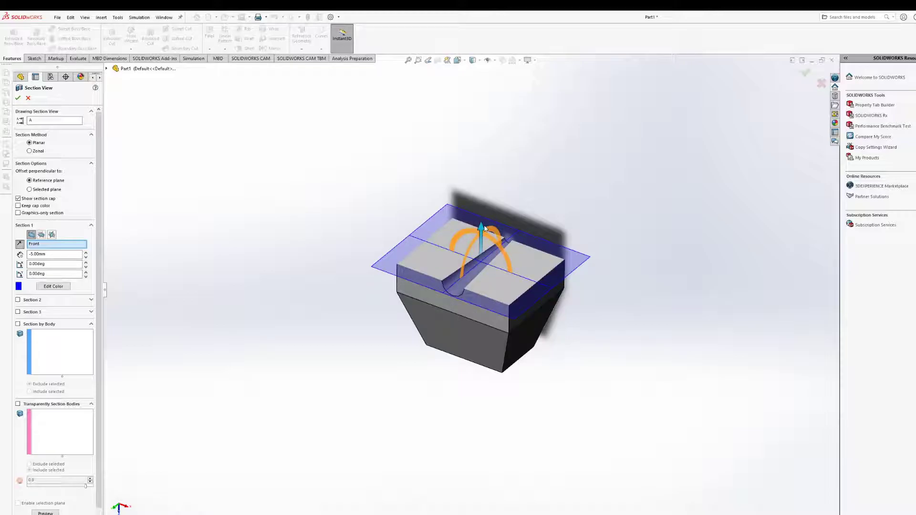
left_click(28, 98)
scroll(468, 307, "down", 5)
mouse_move(468, 307)
middle_mouse_down()
mouse_move(475, 267)
mouse_move(482, 318)
middle_mouse_up()
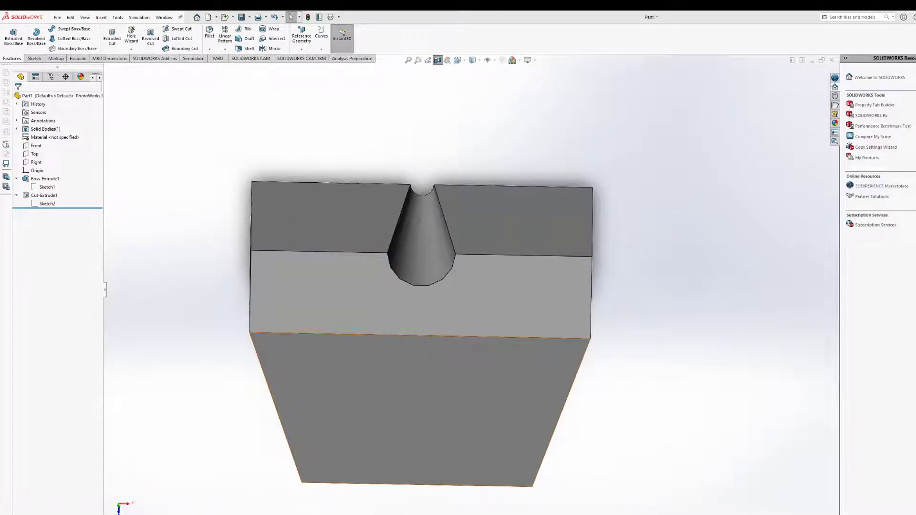
mouse_move(420, 267)
middle_mouse_down()
mouse_move(357, 309)
mouse_move(191, 267)
middle_mouse_up()
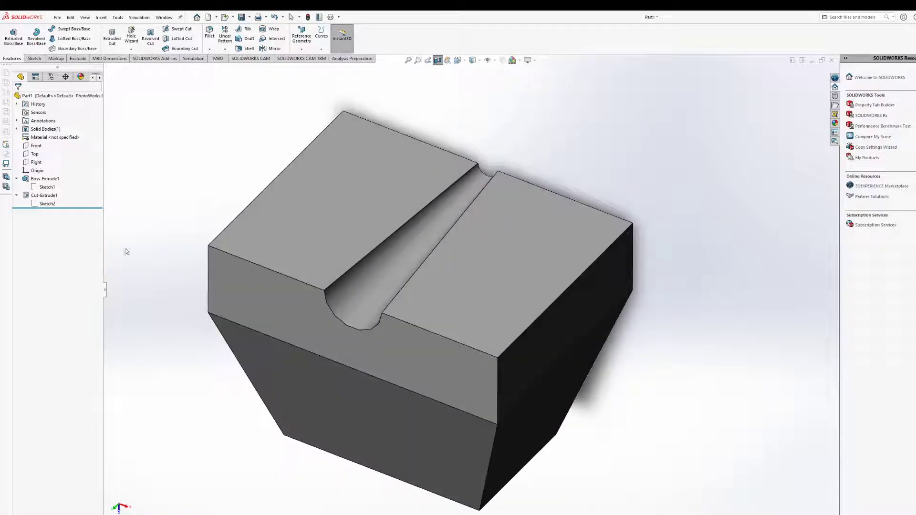
Display the base extrusion's dimensions on the sectioned part, inspect its drafted sides, and turn the section view off.
left_click(43, 179)
middle_click_drag(157, 289, 157, 230)
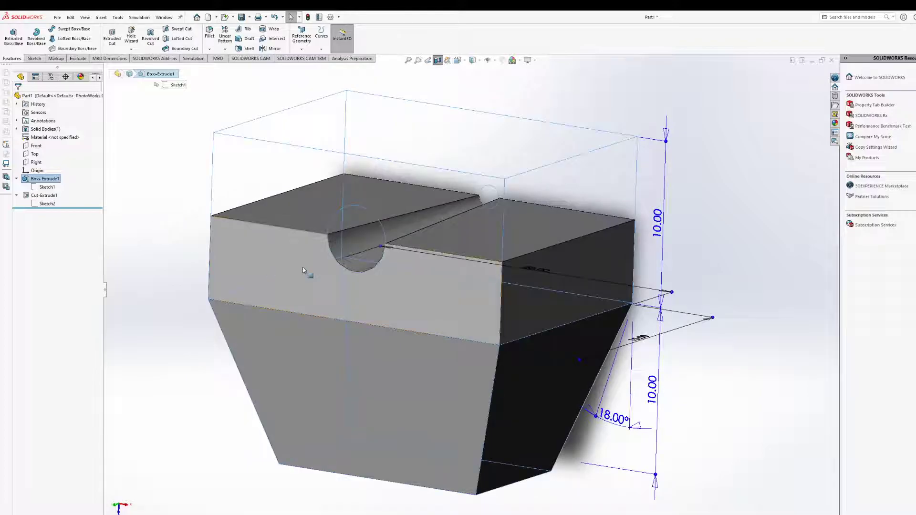
scroll(360, 324, "down", 3)
scroll(363, 325, "down", 3)
scroll(349, 303, "up", 4)
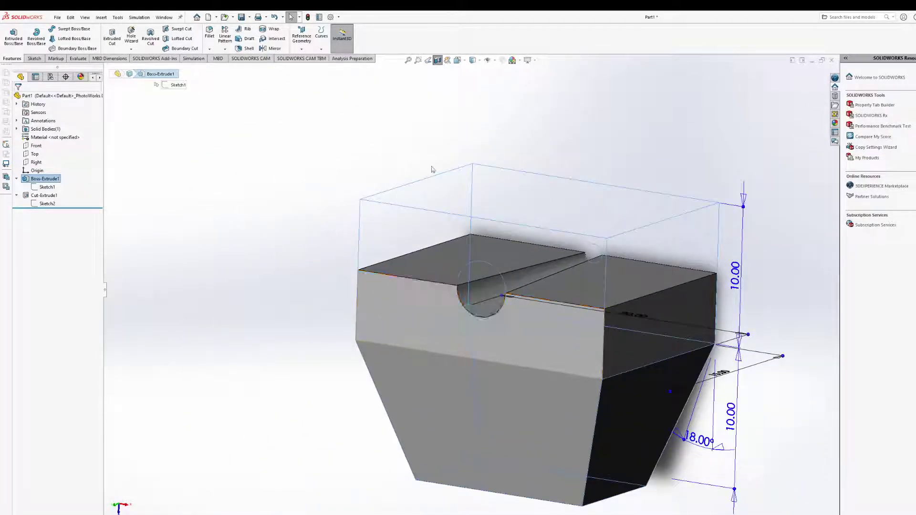
middle_click_drag(620, 182, 549, 189)
middle_click_drag(137, 198, 286, 252)
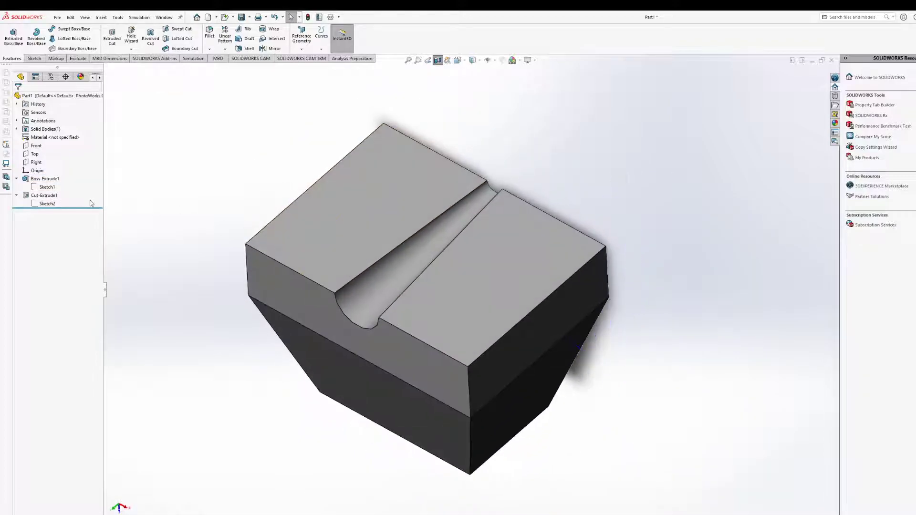
left_click(438, 61)
middle_click_drag(427, 237, 468, 150)
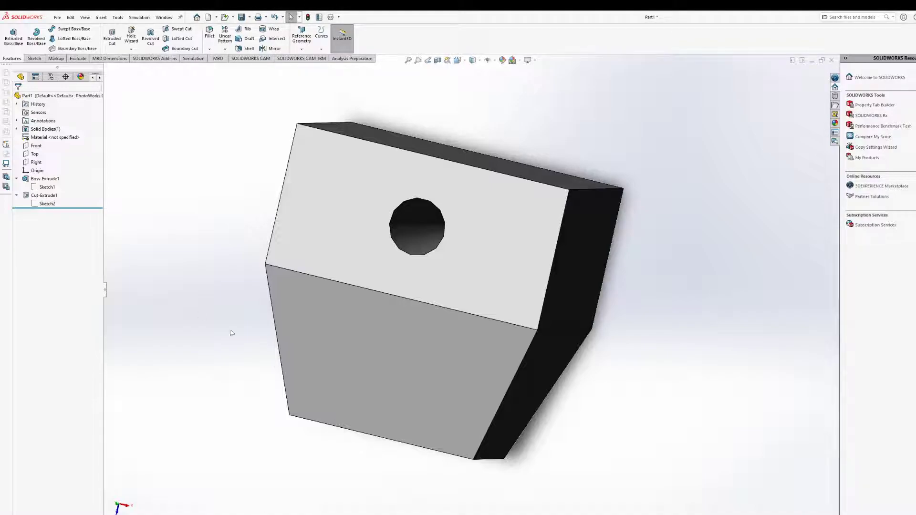
Reopen the circular cut for editing, turn on Flip side to cut, and examine the reversed preview from several angles.
left_click(44, 196)
left_click(51, 170)
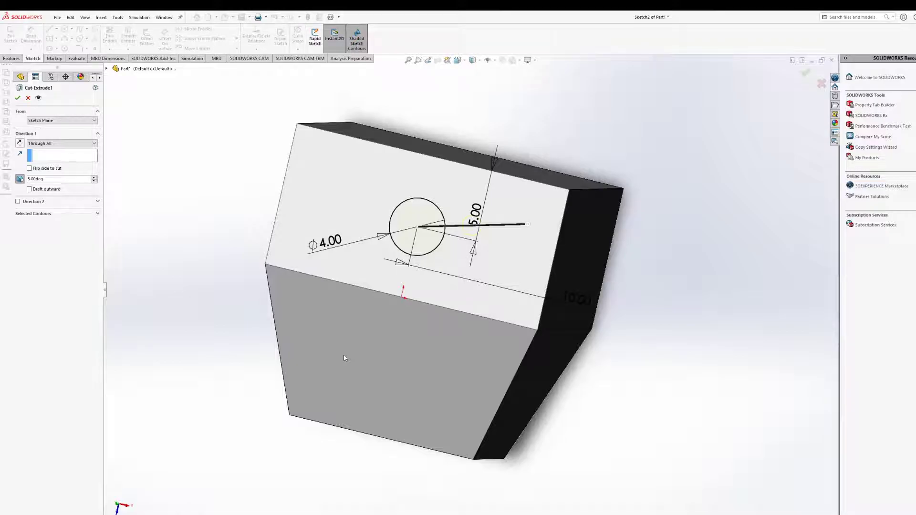
mouse_move(371, 263)
middle_mouse_down()
mouse_move(383, 258)
mouse_move(384, 271)
middle_mouse_up()
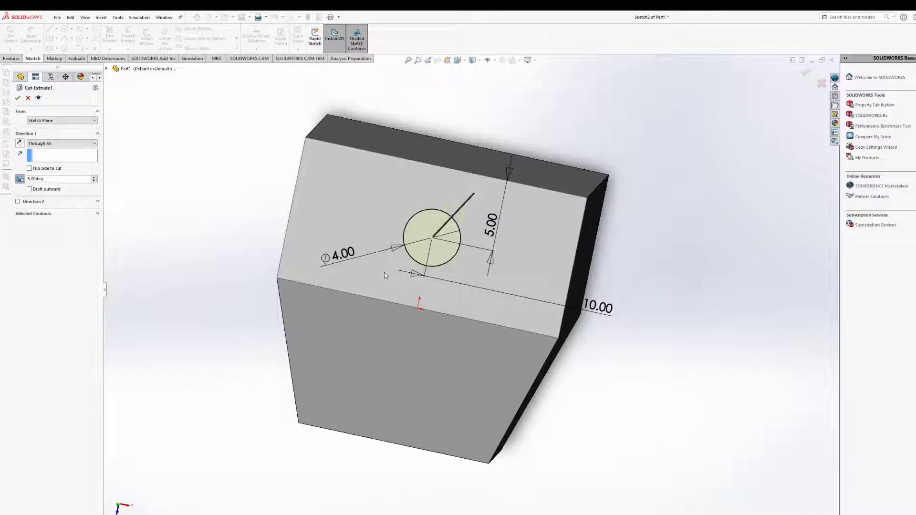
key("alt")
middle_click_drag(463, 318, 454, 293)
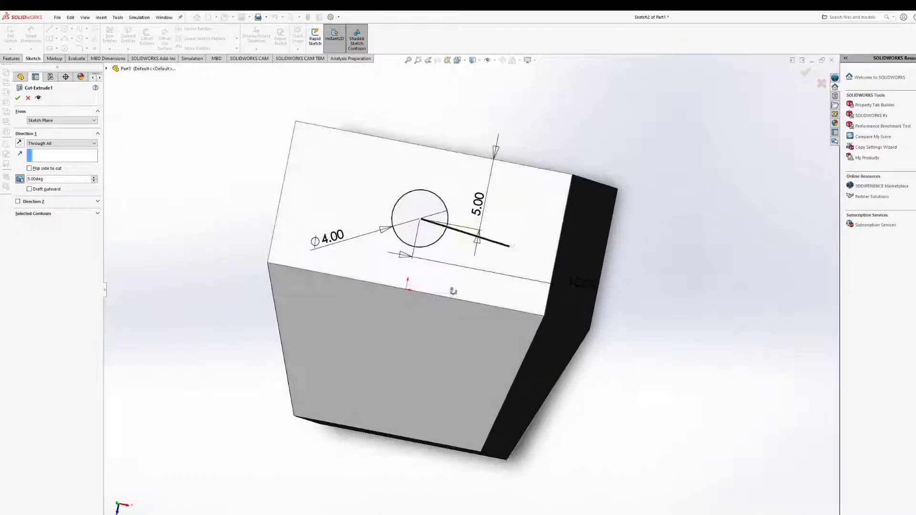
left_click(54, 169)
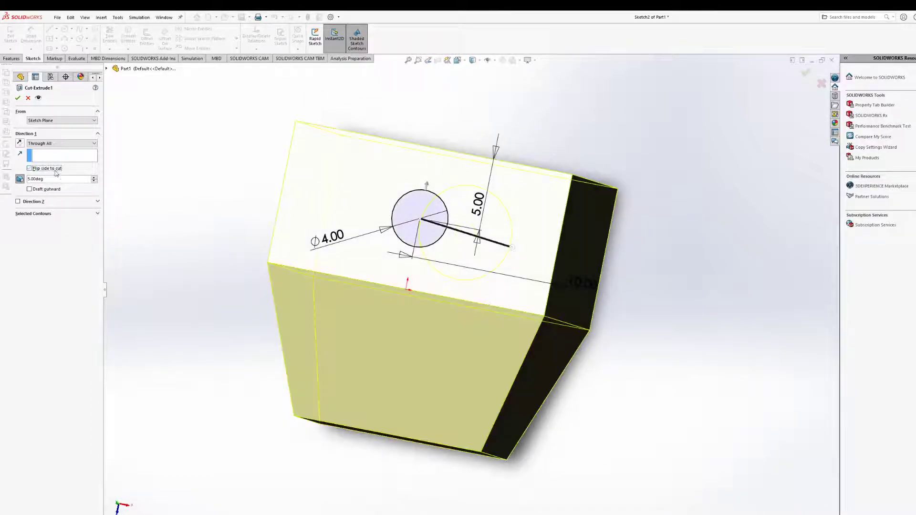
mouse_move(466, 241)
middle_mouse_down()
mouse_move(446, 311)
mouse_move(428, 310)
mouse_move(413, 236)
mouse_move(519, 256)
middle_mouse_up()
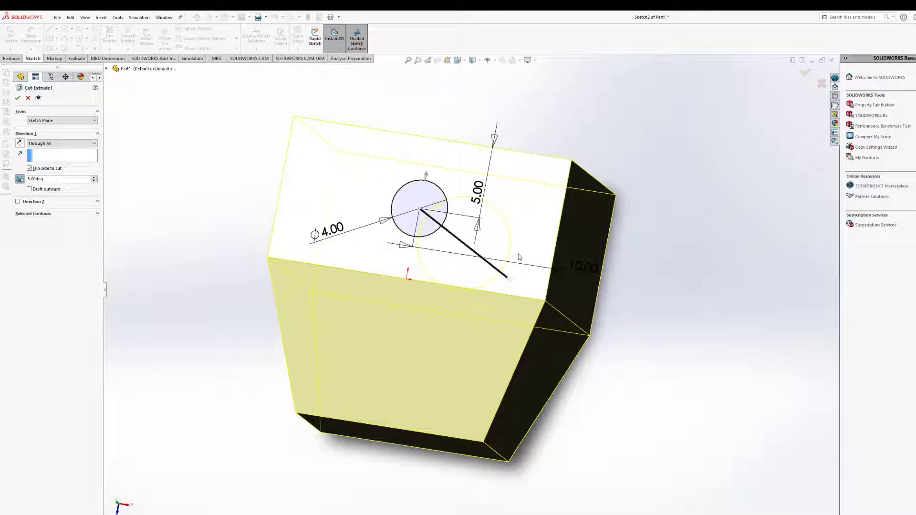
mouse_move(528, 249)
middle_mouse_down()
mouse_move(399, 262)
mouse_move(428, 257)
mouse_move(433, 235)
middle_mouse_up()
mouse_move(465, 187)
middle_mouse_down()
mouse_move(396, 196)
mouse_move(470, 217)
middle_mouse_up()
mouse_move(472, 273)
middle_mouse_down()
mouse_move(419, 244)
mouse_move(520, 243)
mouse_move(467, 261)
mouse_move(464, 147)
middle_mouse_up()
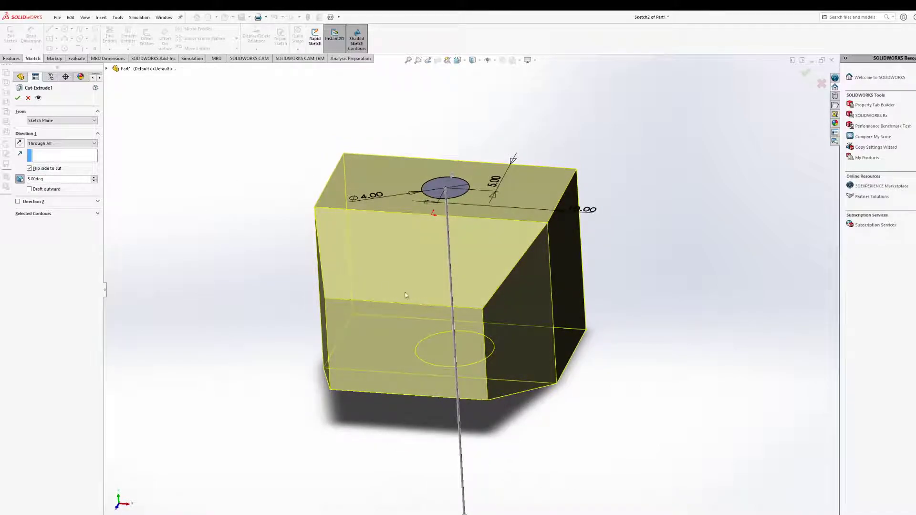
Apply the flipped cut and inspect the remaining tapered body from the front and from both ends.
left_click(18, 98)
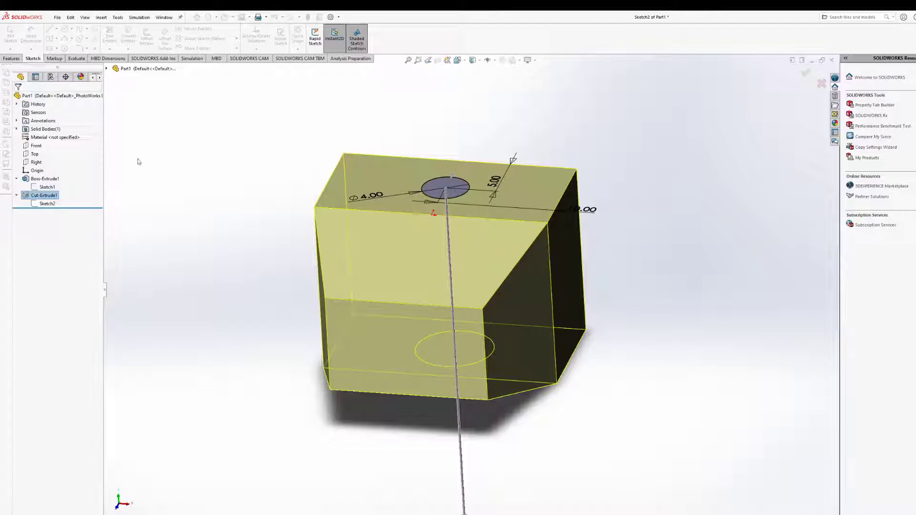
key("ctrl+1")
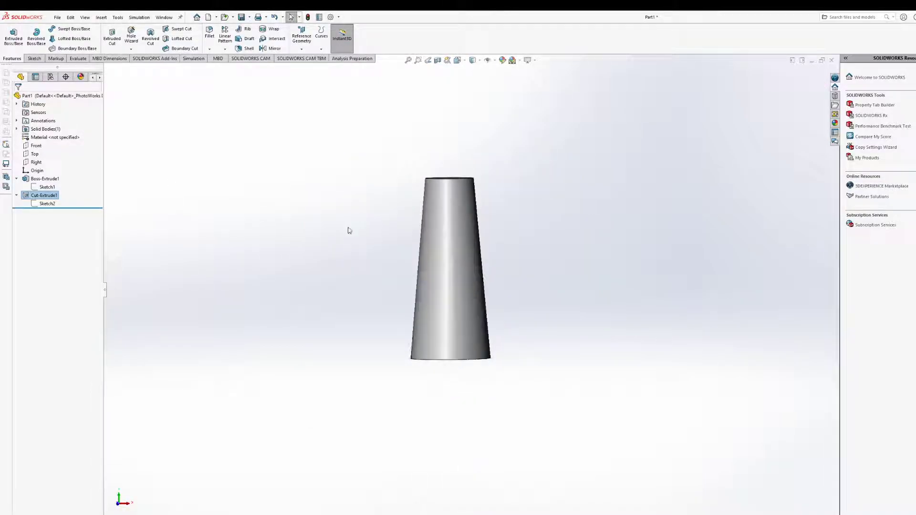
middle_click_drag(295, 211, 286, 305)
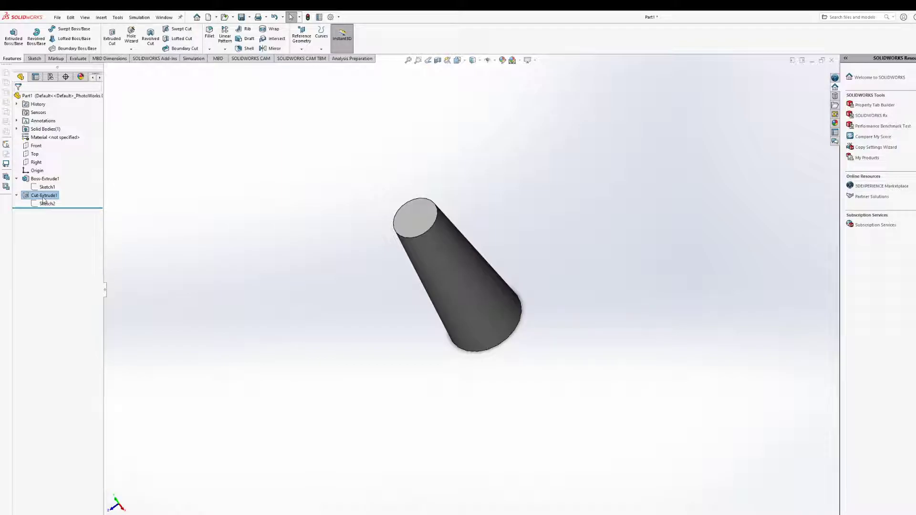
middle_click_drag(423, 312, 312, 304)
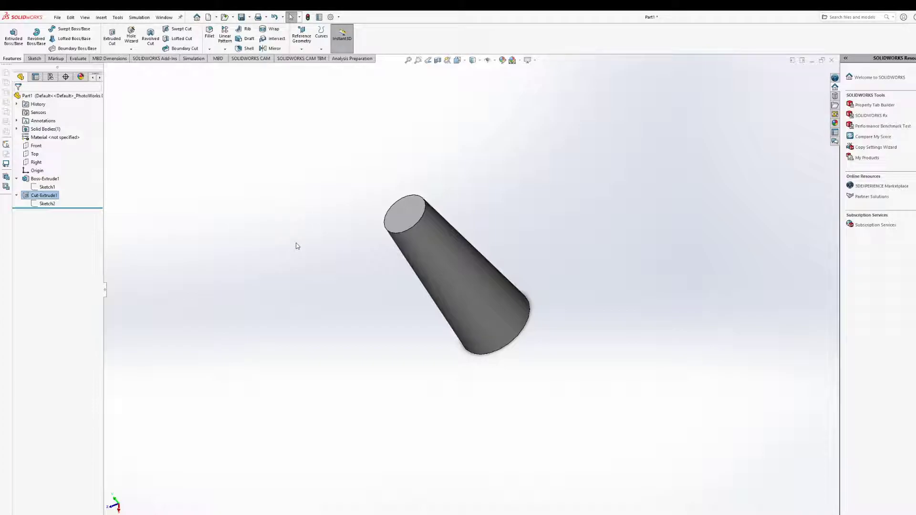
middle_click_drag(451, 173, 428, 218)
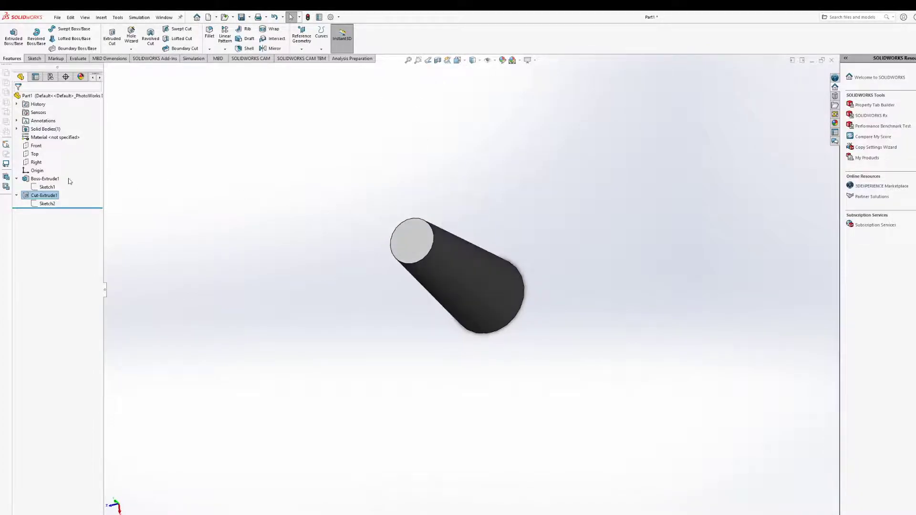
Edit the circular cut again, turn off Flip side to cut, and apply it to restore the block with its hole.
left_click(49, 195)
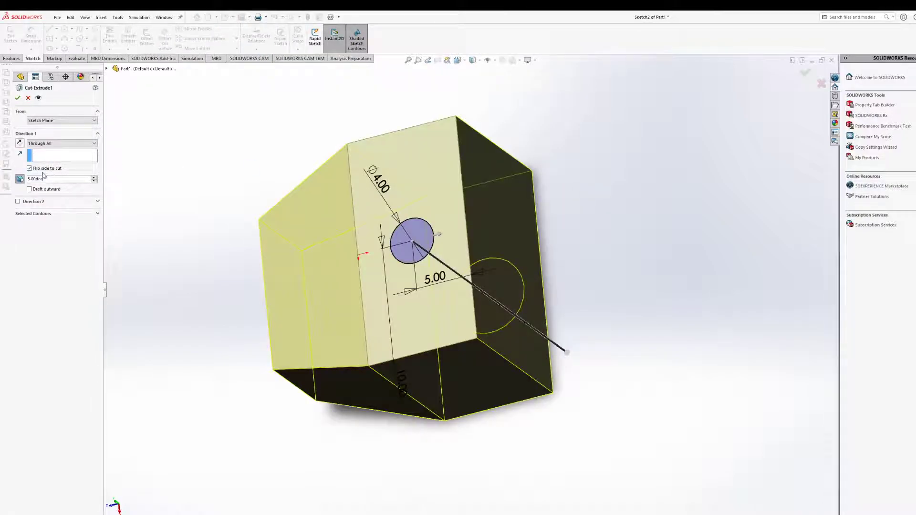
left_click(44, 170)
middle_click_drag(263, 225, 315, 246)
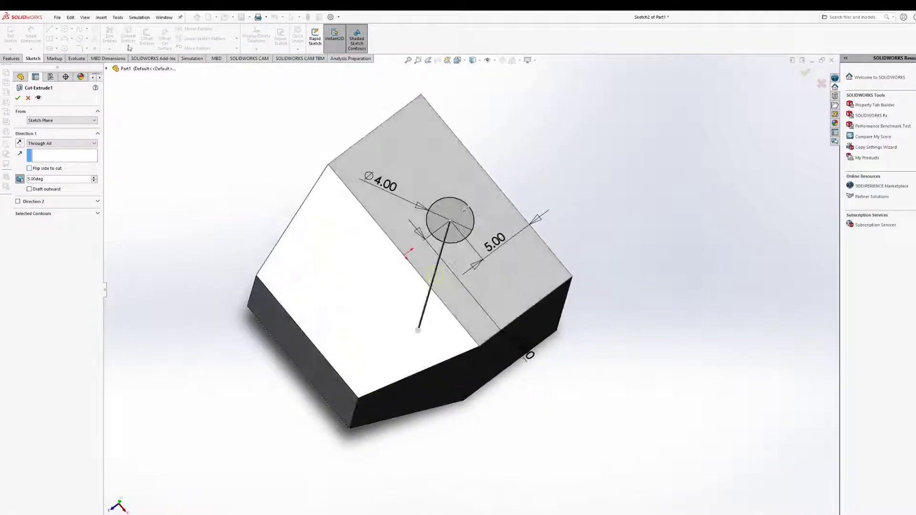
left_click(18, 97)
middle_click_drag(538, 279, 382, 339)
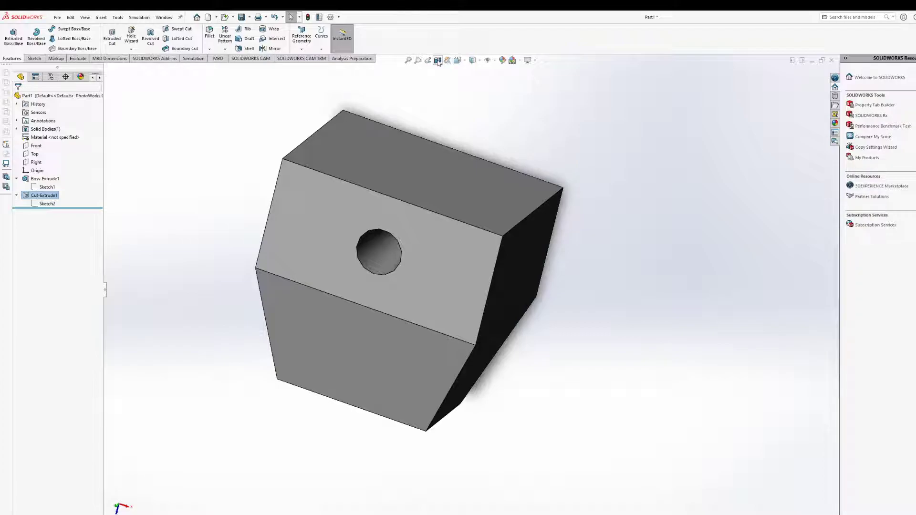
Start a Front-plane section view, tilt the plane to about 327 degrees, and bring it back to about 0.4 degrees at about 2.5 mm offset.
left_click(438, 60)
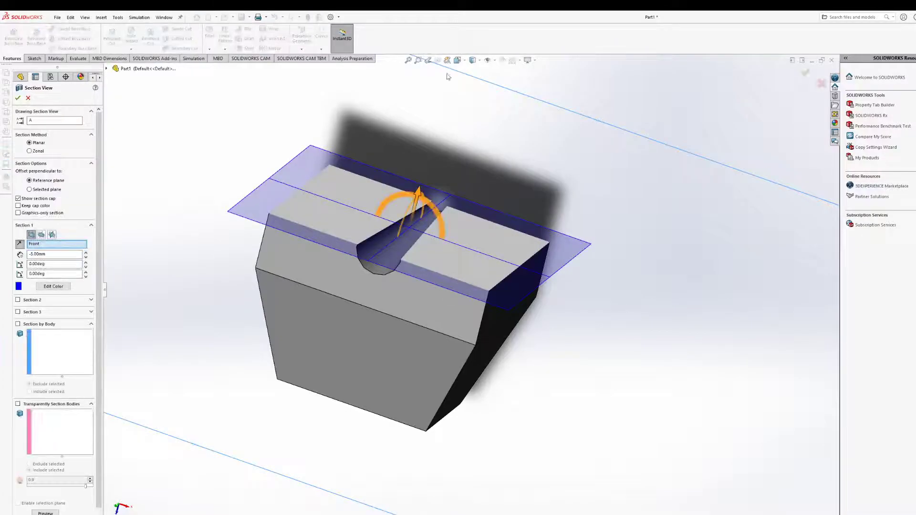
middle_click_drag(591, 196, 530, 231)
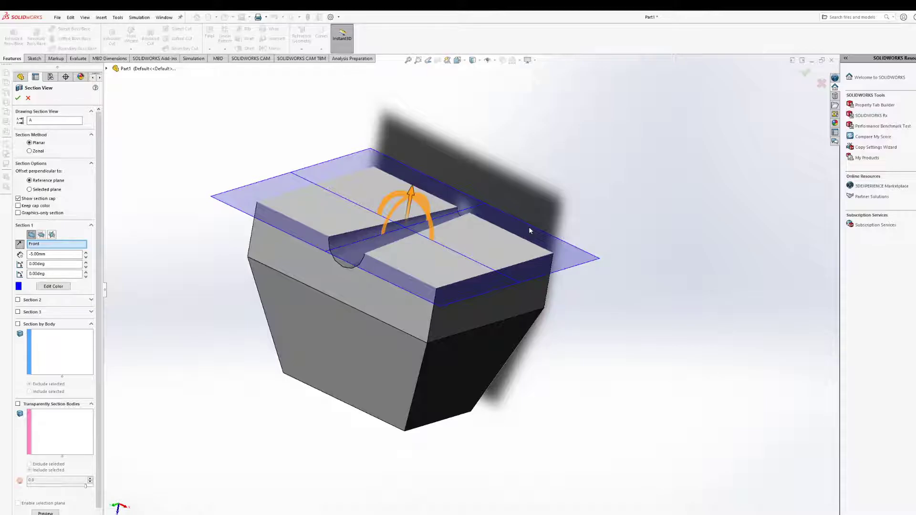
mouse_move(530, 230)
middle_mouse_down()
mouse_move(482, 241)
mouse_move(520, 229)
middle_mouse_up()
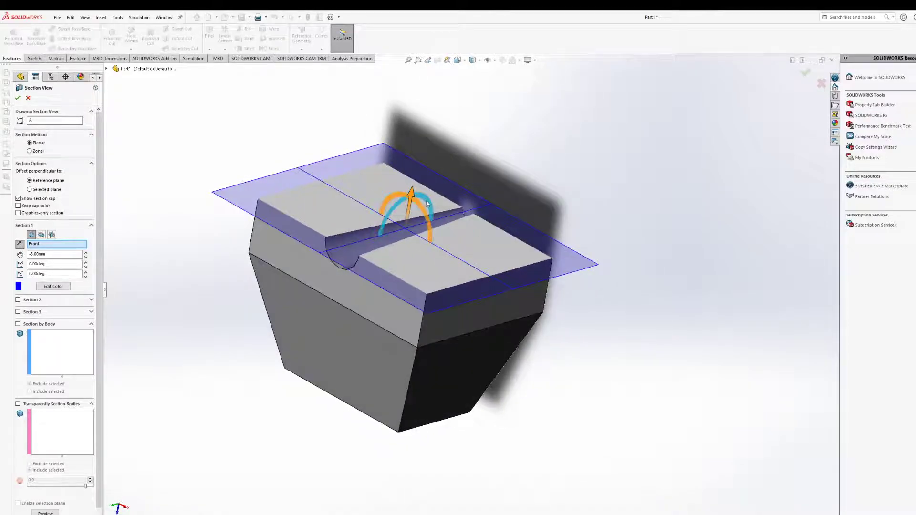
middle_click_drag(453, 240, 479, 255)
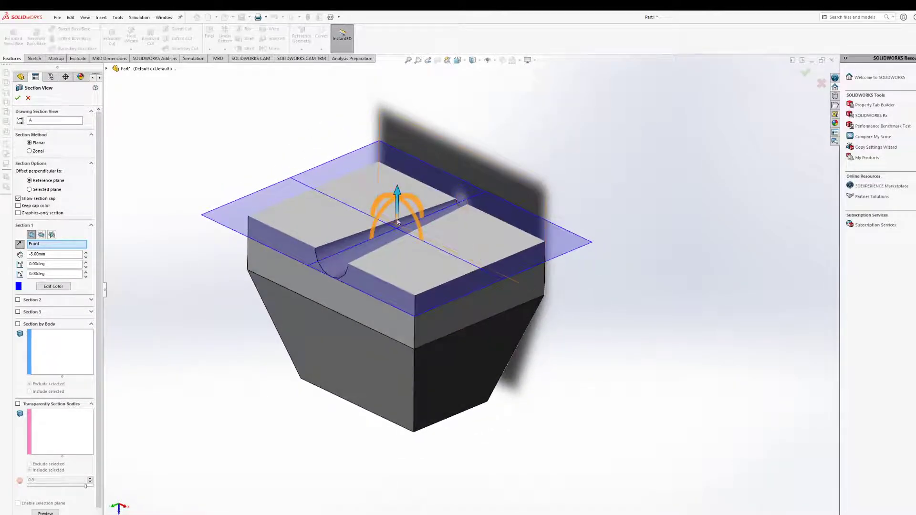
left_click_drag(378, 217, 401, 187)
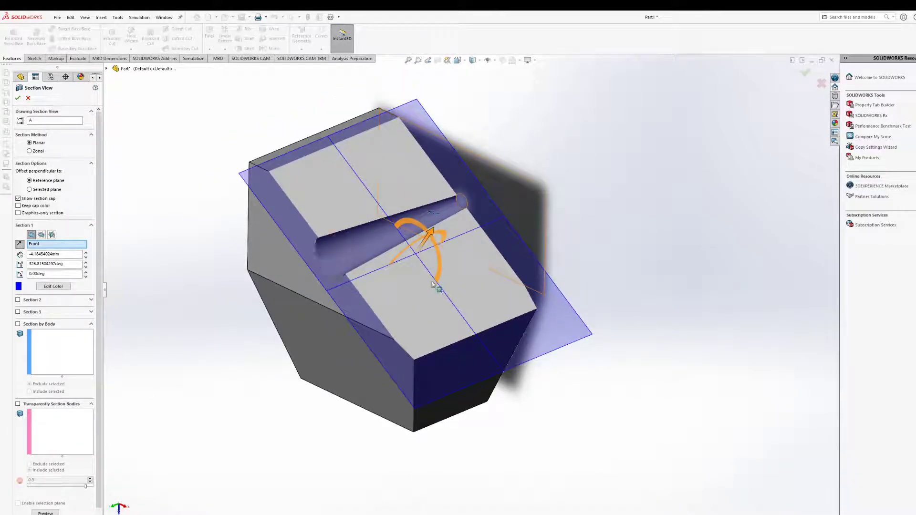
left_click_drag(437, 259, 402, 278)
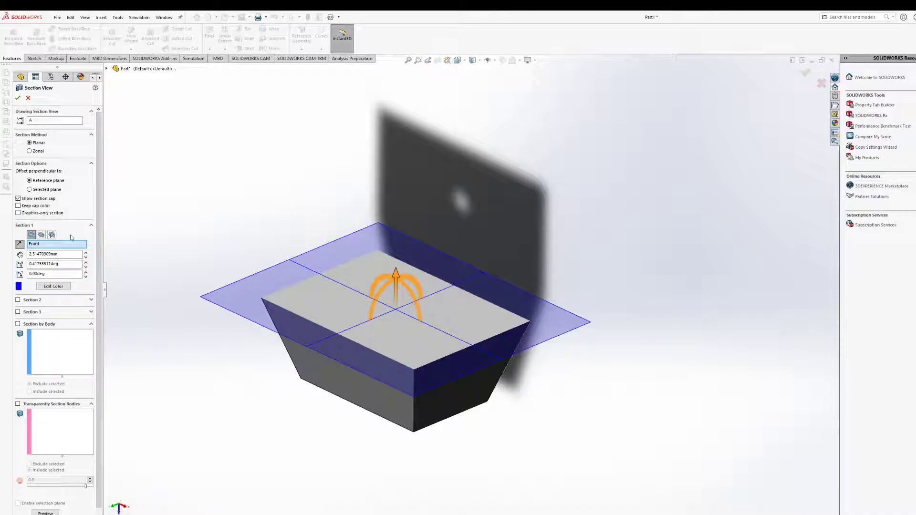
Reverse the section direction and inspect the opposite half of the block.
scroll(45, 260, "down", 1)
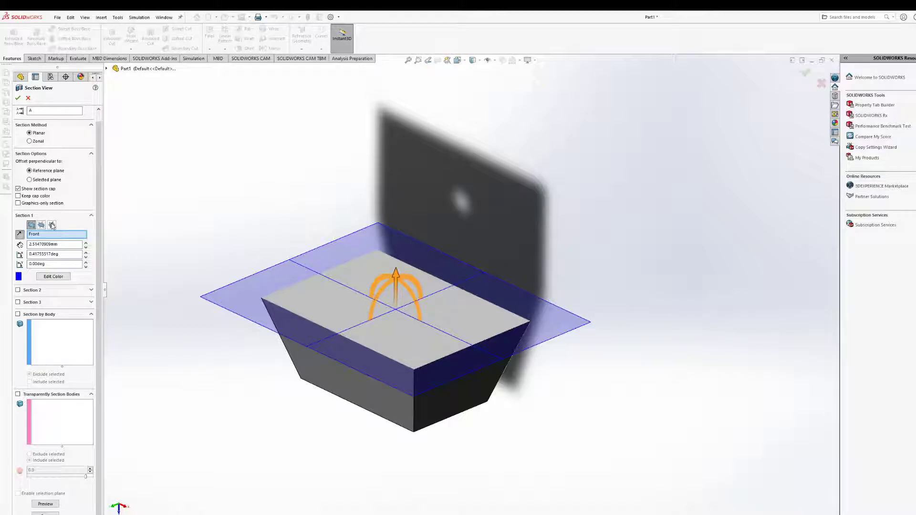
left_click(19, 234)
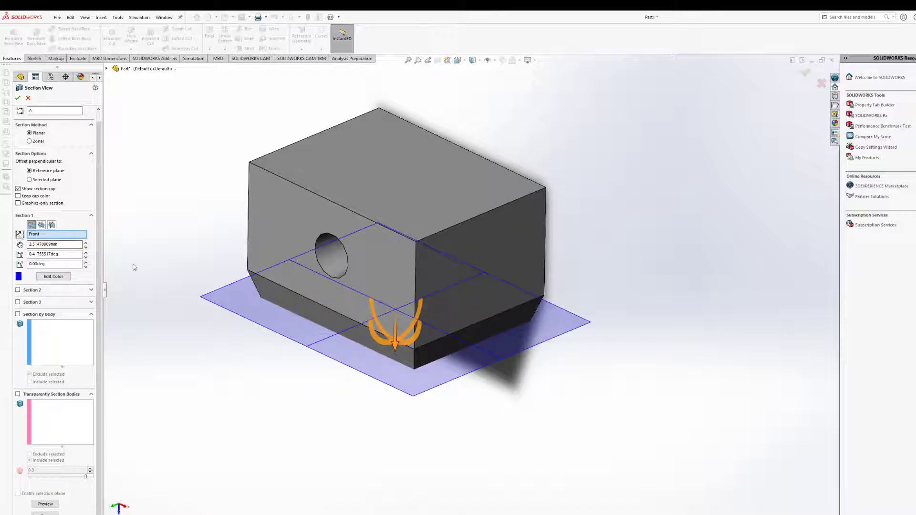
middle_click_drag(356, 211, 315, 239)
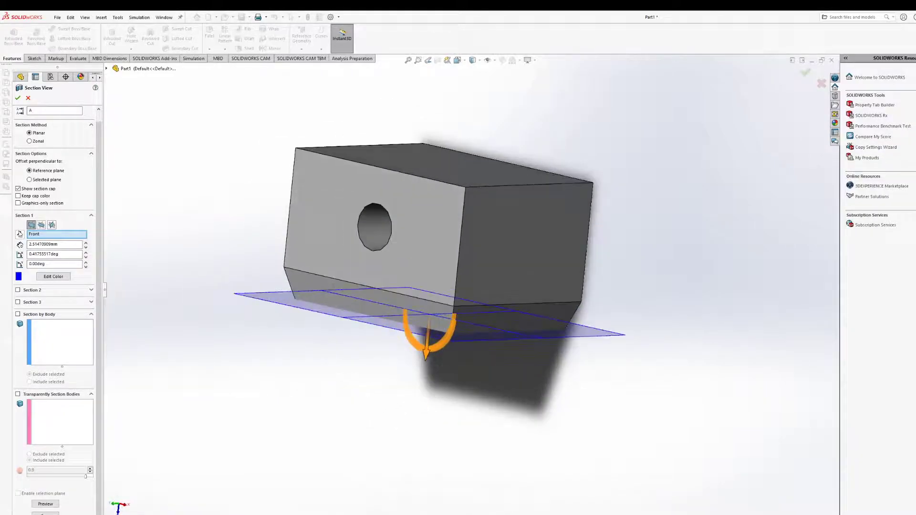
Set the section plane's first rotation angle to 0 degrees and reverse the section direction again to show the drafted half.
double_click(31, 254)
type("0")
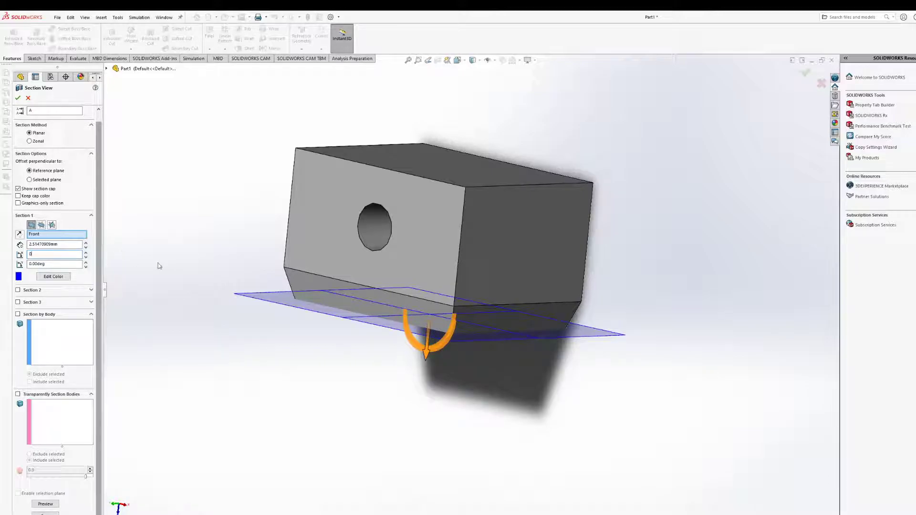
key("Return")
middle_click_drag(276, 309, 286, 331)
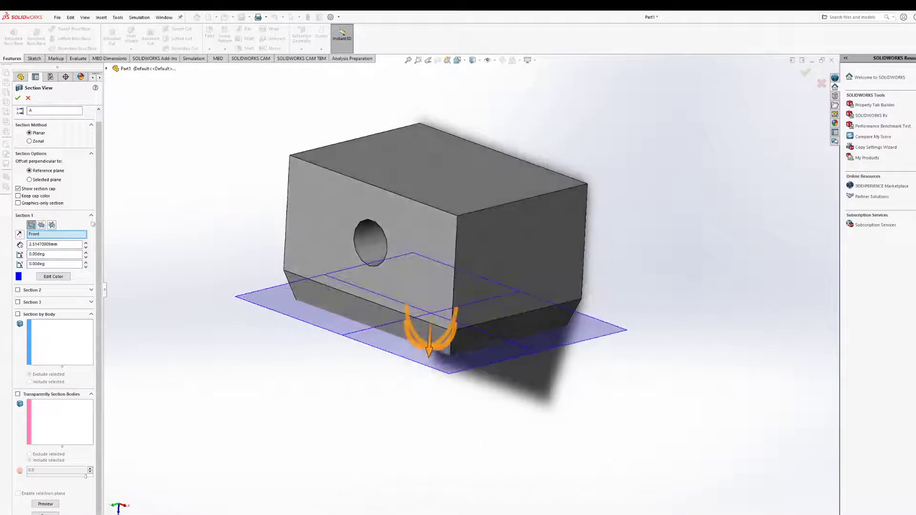
left_click(19, 234)
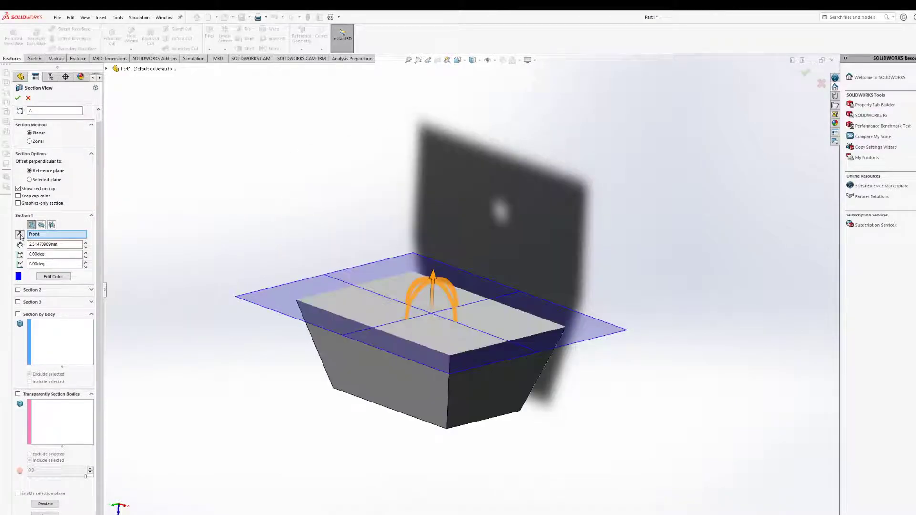
Switch the section plane to the Right plane and apply the section view through the hole.
left_click(52, 224)
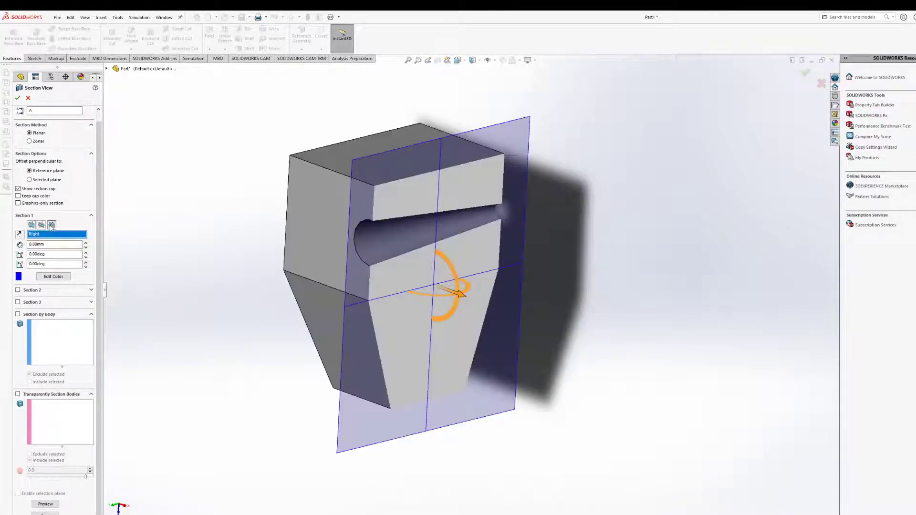
mouse_move(349, 296)
middle_mouse_down()
mouse_move(369, 279)
mouse_move(363, 267)
mouse_move(350, 291)
middle_mouse_up()
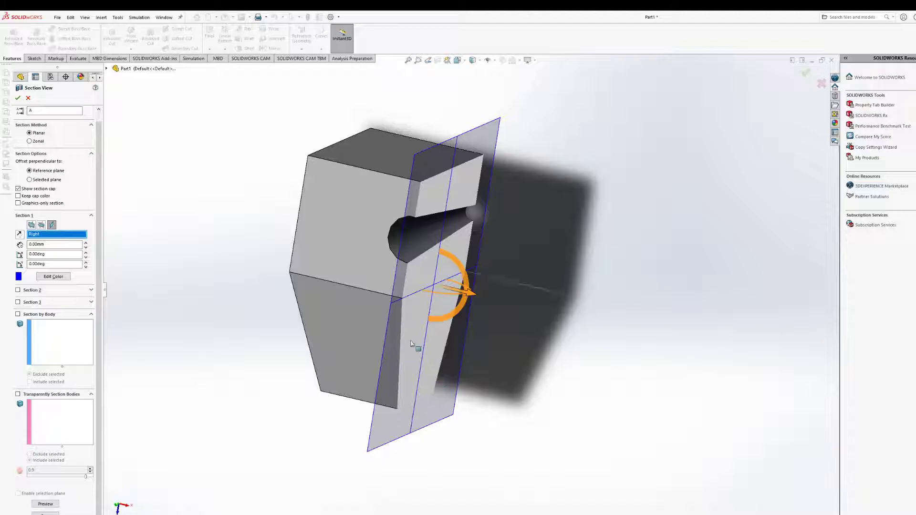
left_click(806, 73)
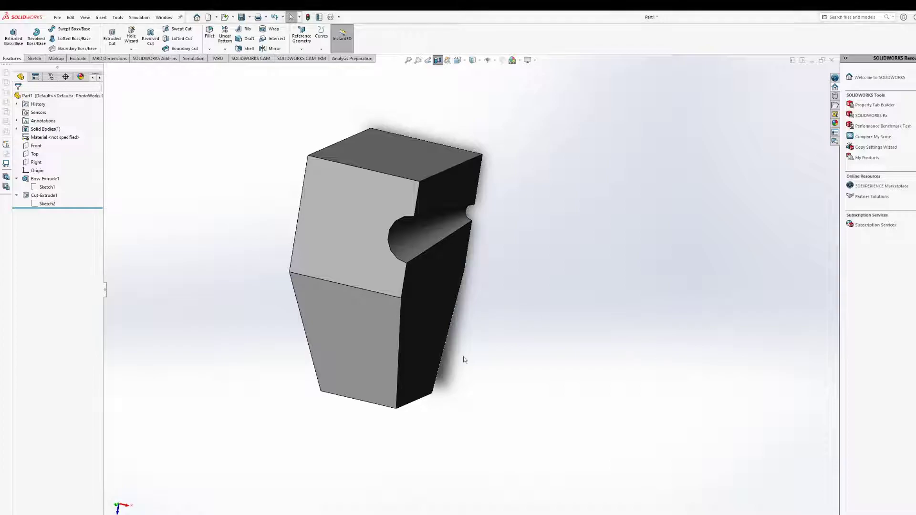
Examine the tapered hole in the sectioned block from several angles, selecting its conical face to show the cut's dimensions.
mouse_move(529, 223)
middle_mouse_down()
mouse_move(559, 205)
mouse_move(530, 231)
mouse_move(535, 210)
middle_mouse_up()
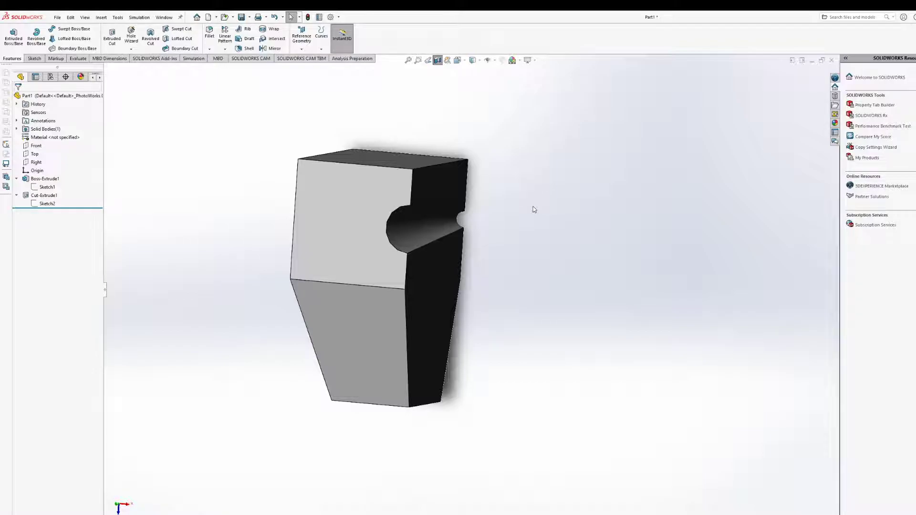
mouse_move(524, 198)
middle_mouse_down()
mouse_move(542, 188)
mouse_move(532, 194)
middle_mouse_up()
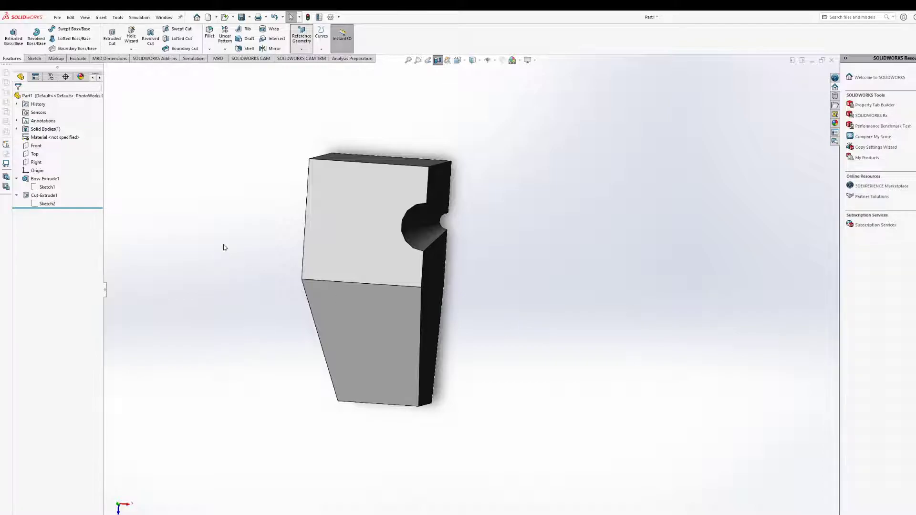
middle_click_drag(249, 271, 286, 286)
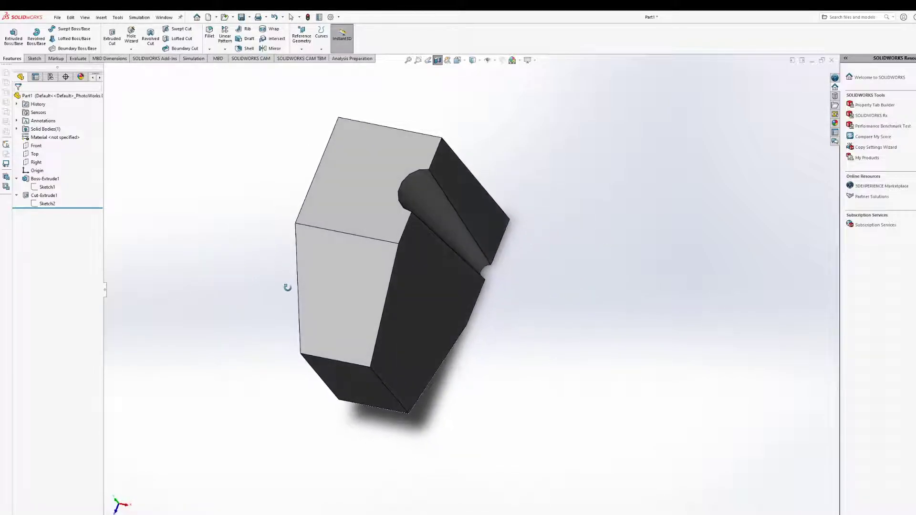
middle_click_drag(451, 224, 535, 291)
left_click(423, 211)
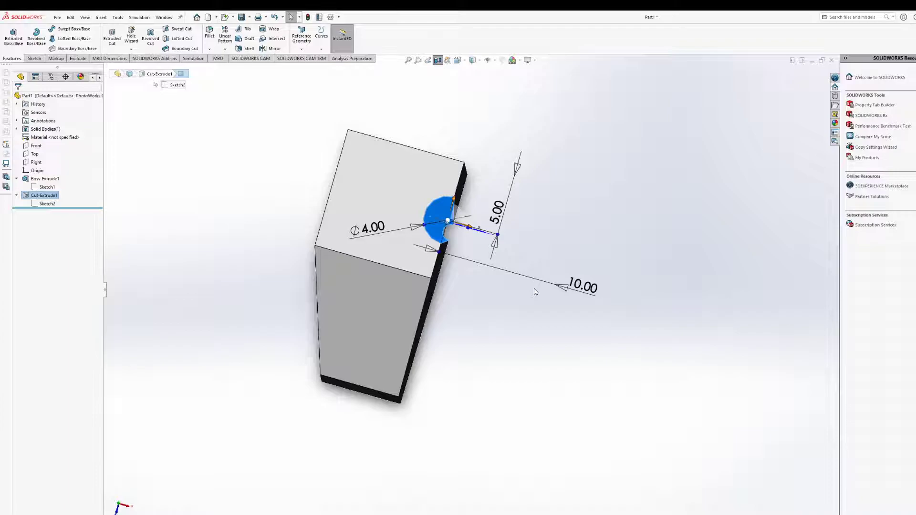
middle_click_drag(482, 311, 452, 303)
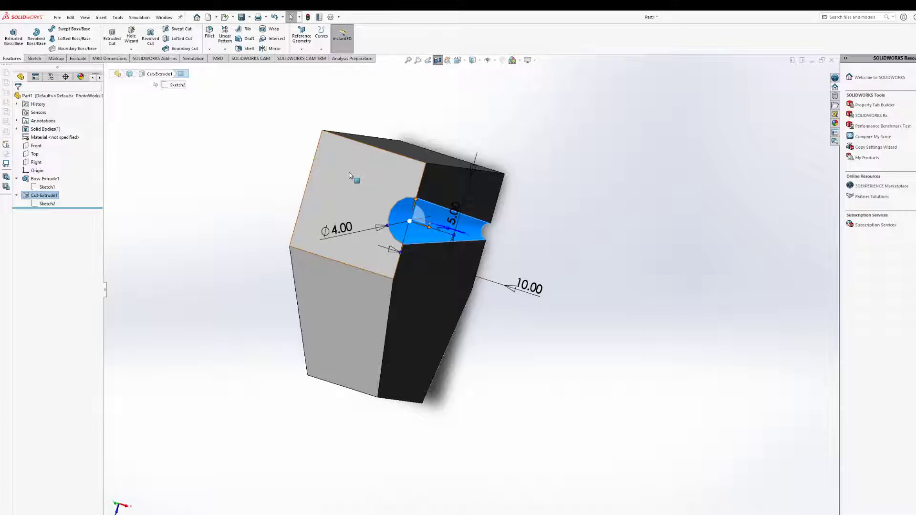
scroll(399, 204, "down", 5)
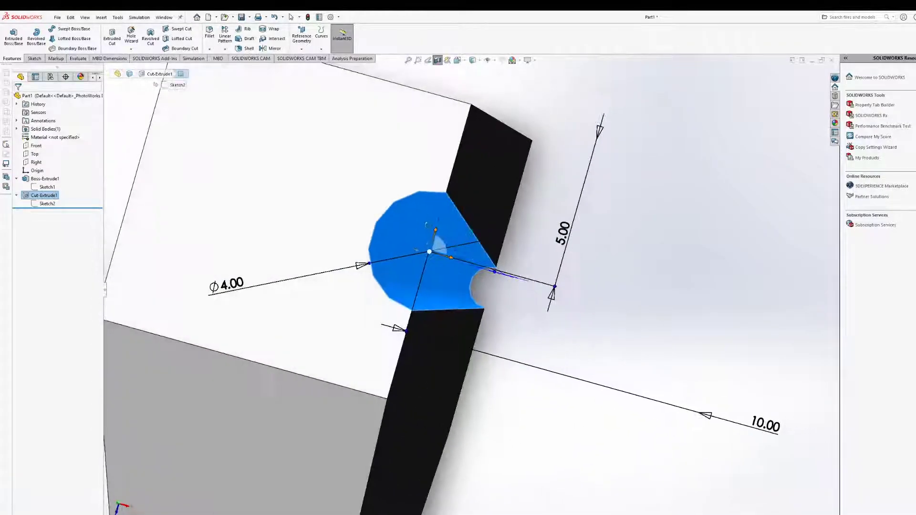
middle_click_drag(428, 224, 409, 216)
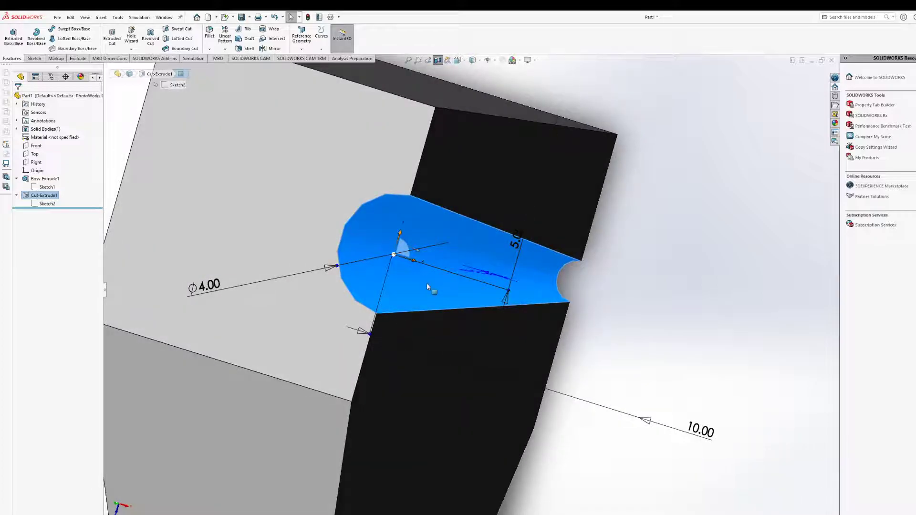
mouse_move(424, 276)
middle_mouse_down()
mouse_move(477, 271)
mouse_move(420, 286)
middle_mouse_up()
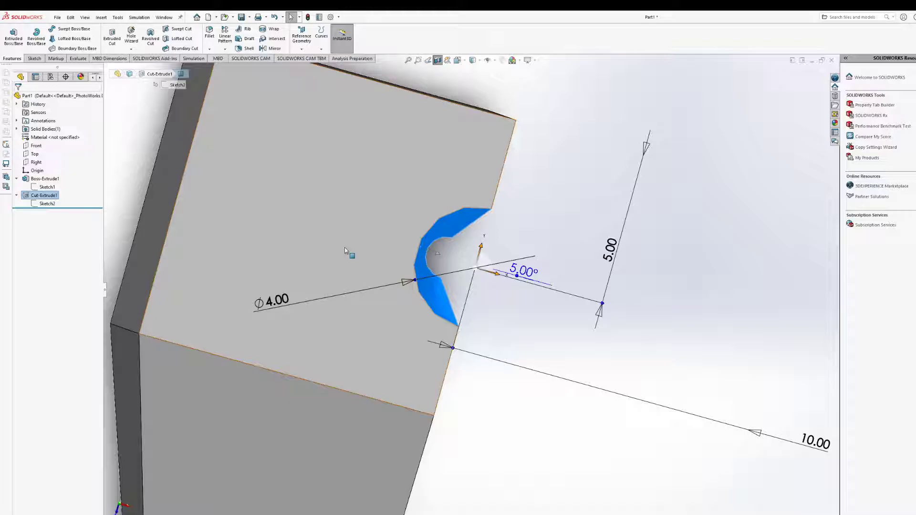
scroll(350, 242, "down", 4)
scroll(379, 290, "up", 8)
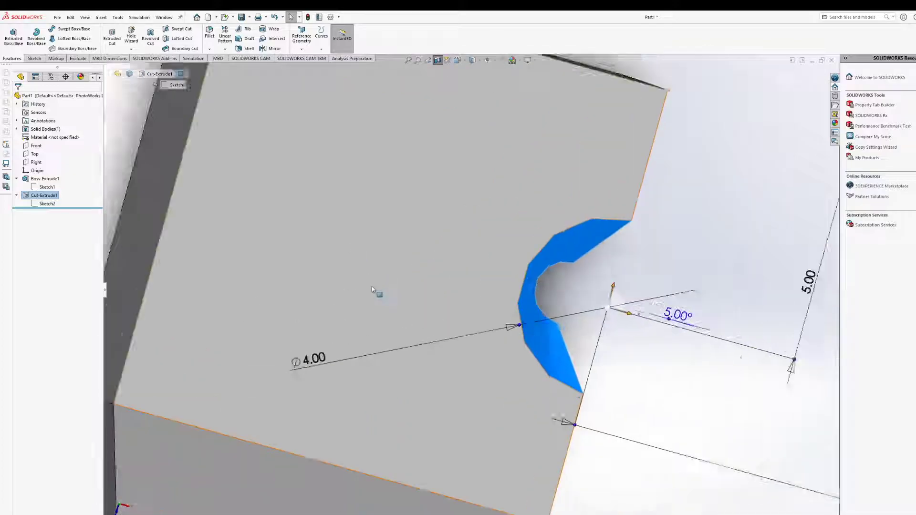
middle_click_drag(469, 309, 456, 275)
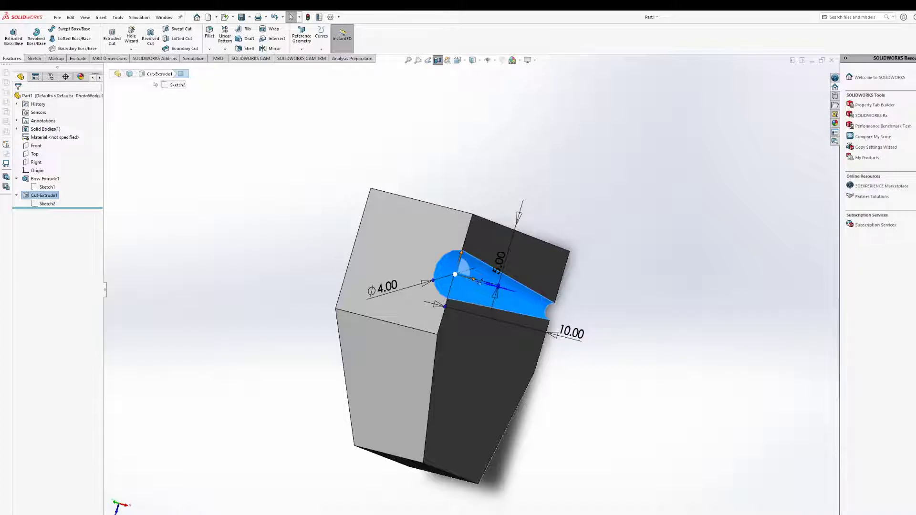
middle_click_drag(401, 359, 446, 354)
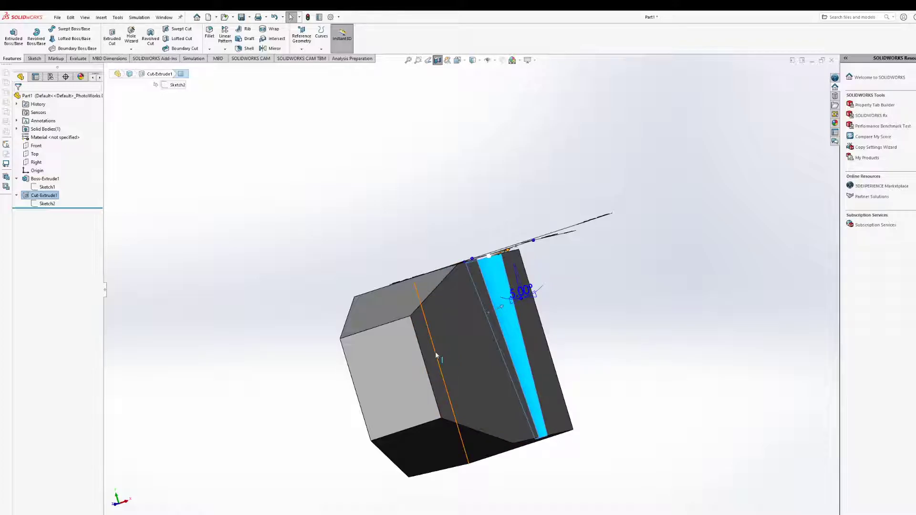
middle_click_drag(468, 302, 500, 392)
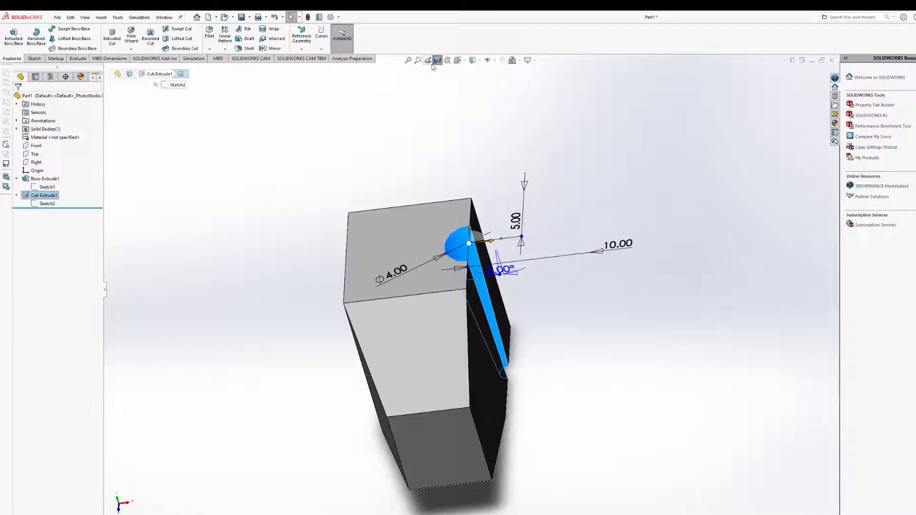
Turn off the section view and inspect the drafted hole in the complete block.
left_click(438, 60)
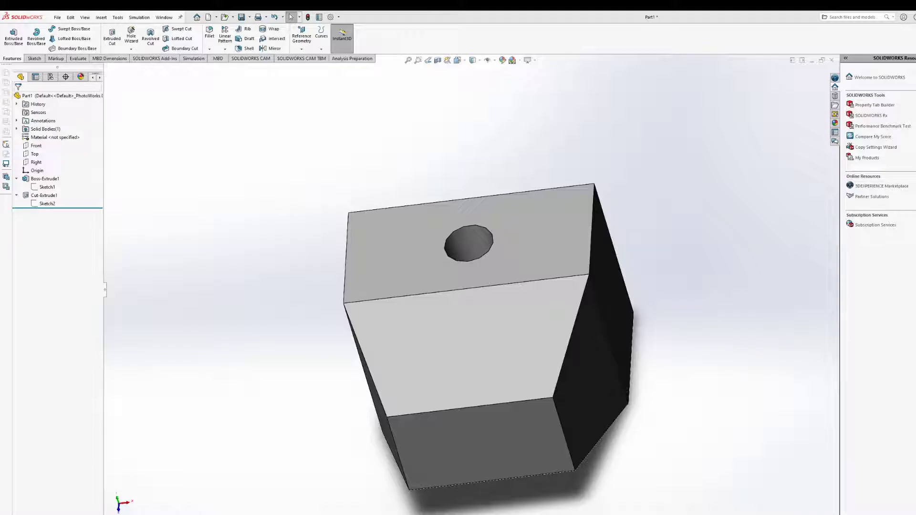
middle_click_drag(474, 313, 443, 354)
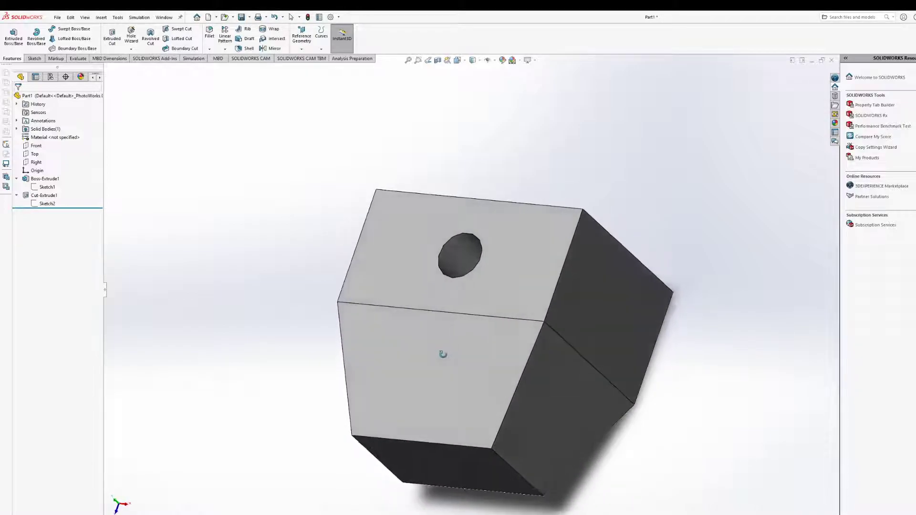
middle_click_drag(464, 268, 501, 296)
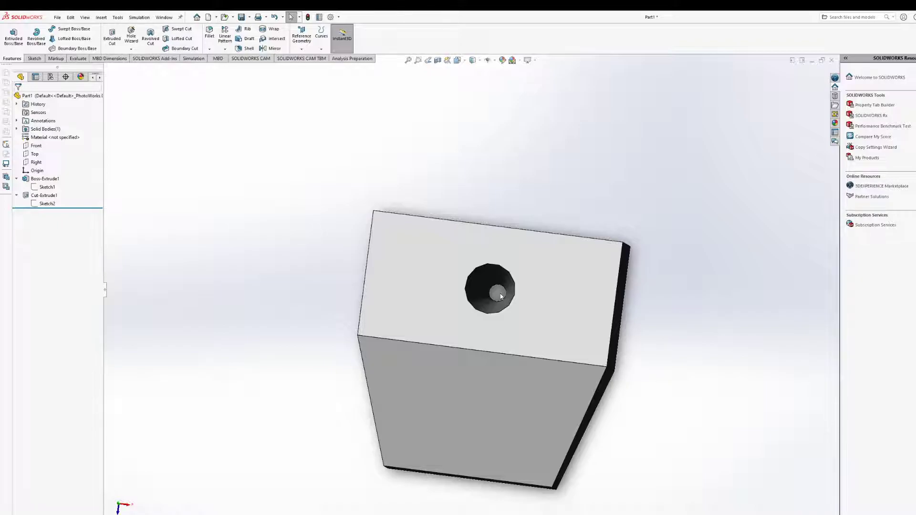
middle_click_drag(501, 294, 456, 222)
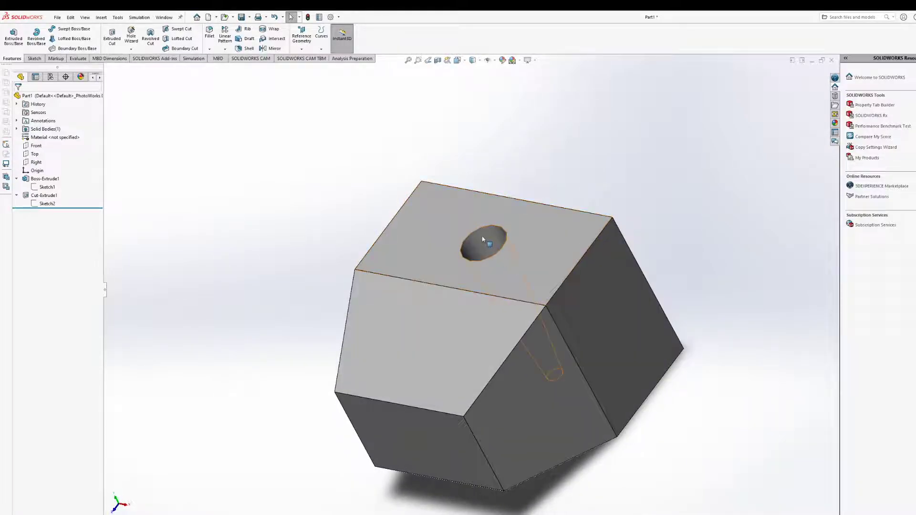
mouse_move(529, 286)
middle_mouse_down("ctrl")
mouse_move(371, 210)
mouse_move(415, 180)
mouse_move(380, 225)
middle_mouse_up("ctrl")
Show the dimensions of the block's base extrusion, and clear the selection.
left_click(44, 195)
left_click(45, 179)
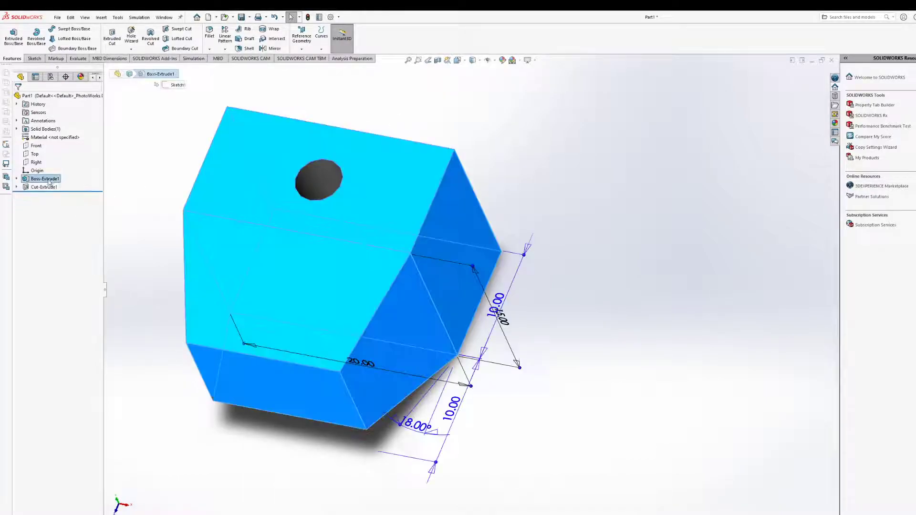
left_click(562, 178)
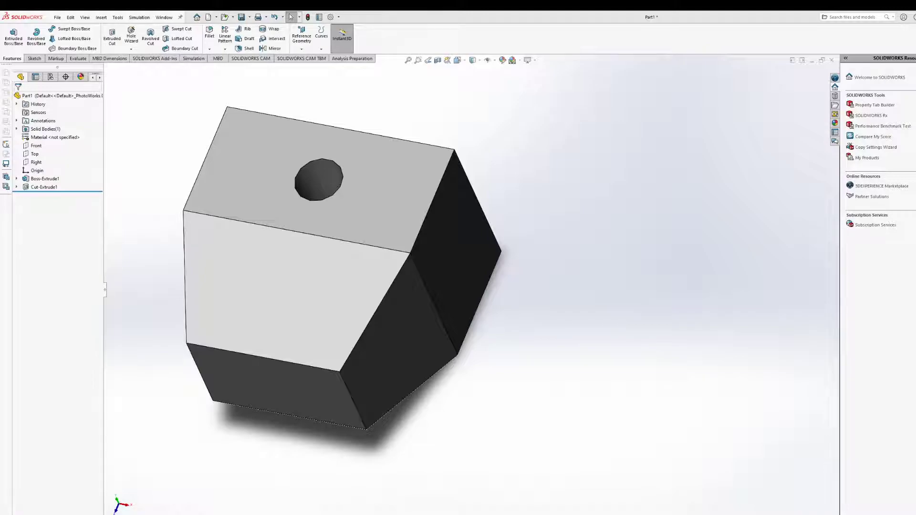
mouse_move(241, 231)
middle_mouse_down()
mouse_move(251, 212)
mouse_move(236, 221)
middle_mouse_up()
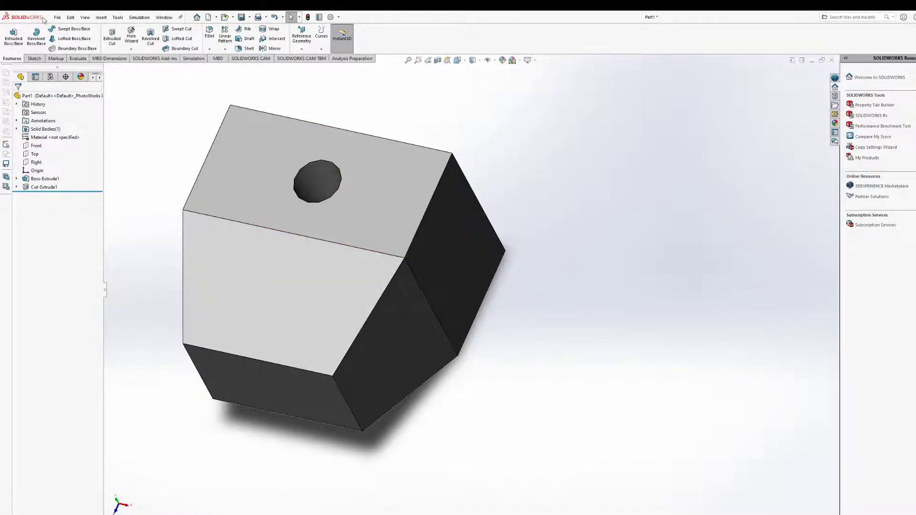
scroll(349, 260, "down", 2)
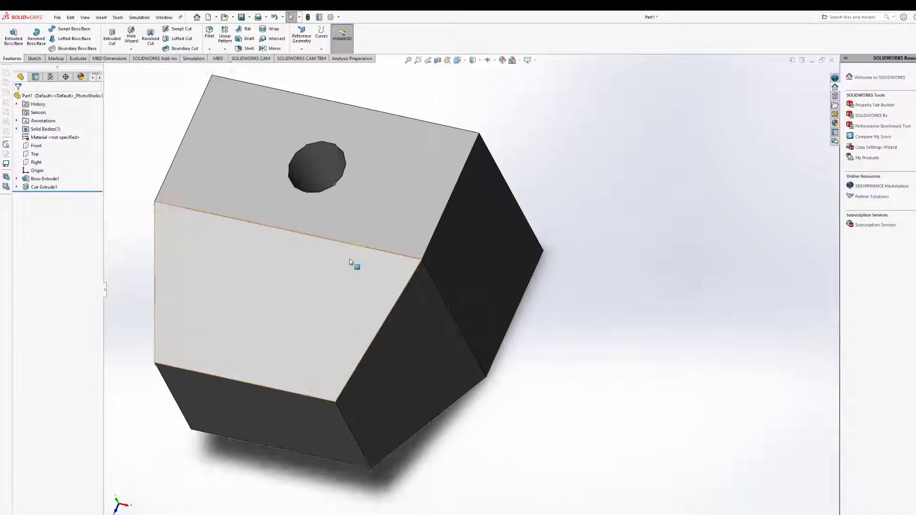
scroll(361, 282, "up", 4)
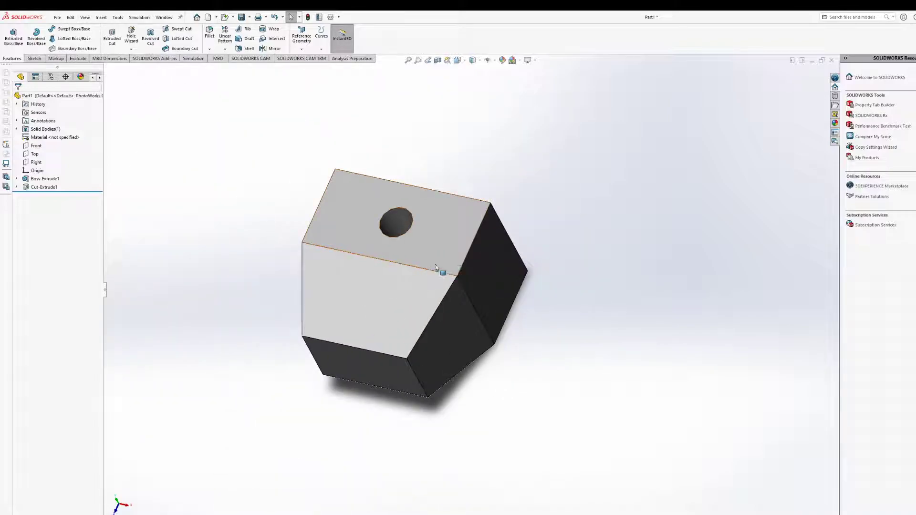
middle_click_drag(496, 261, 362, 234, "ctrl")
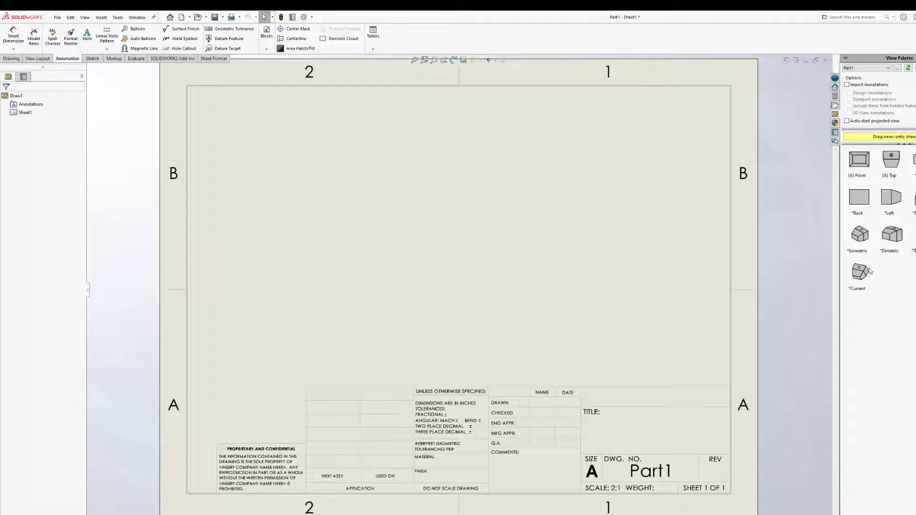
Place an isometric view of the part in the upper-right corner of the drawing sheet, without adding projected views.
mouse_move(862, 236)
left_mouse_down()
mouse_move(717, 217)
mouse_move(634, 167)
mouse_move(644, 169)
left_mouse_up()
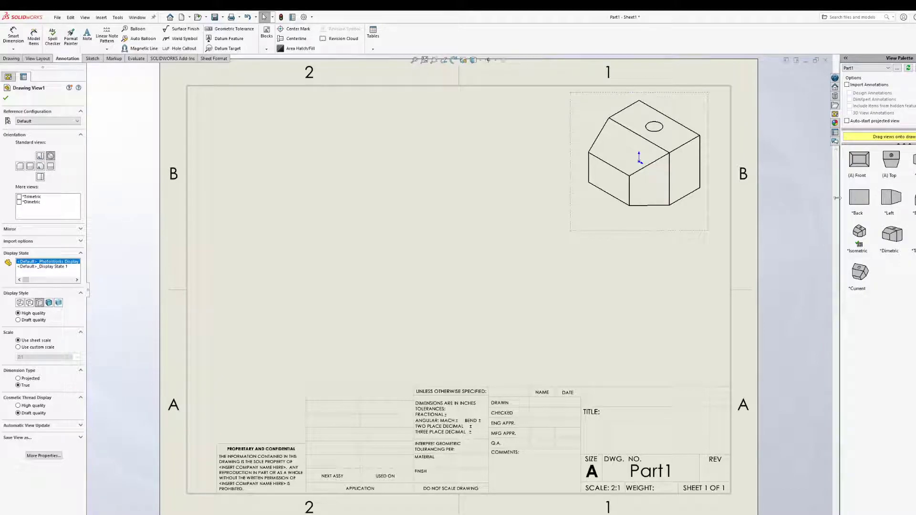
key("alt")
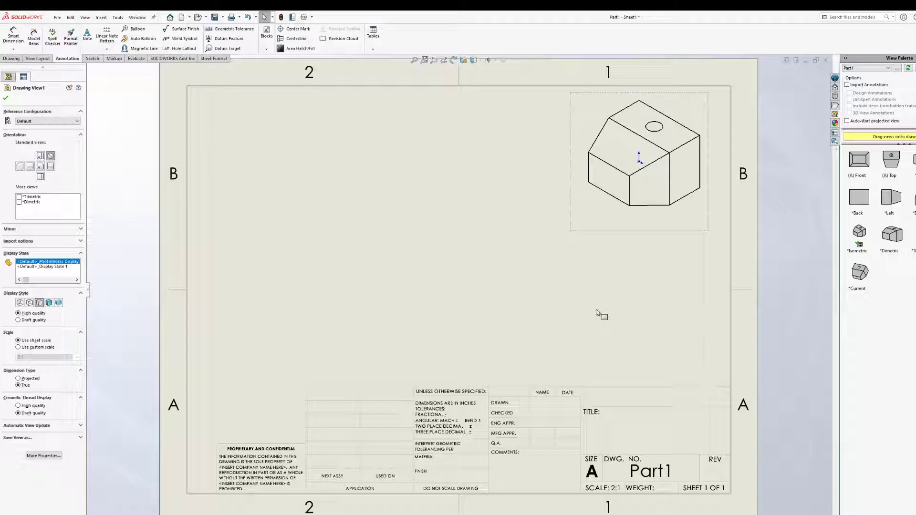
key("Escape")
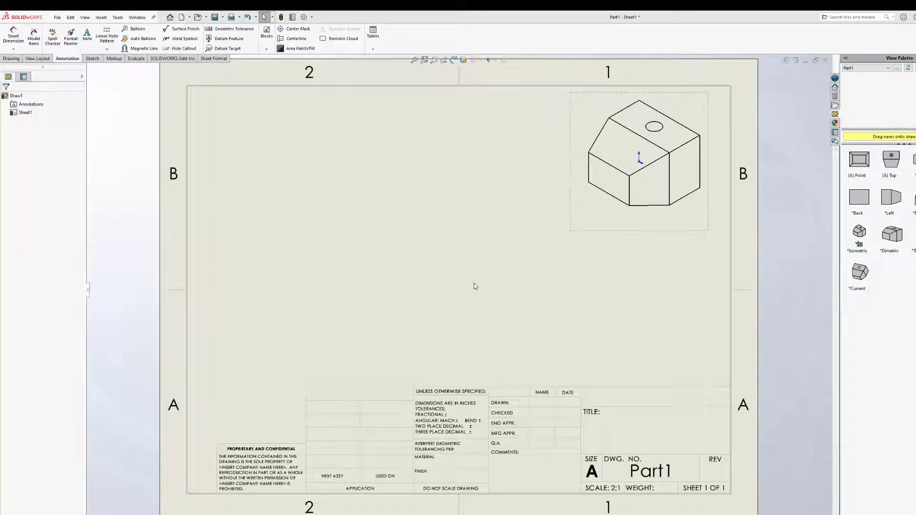
Return to the part document and assign Alloy Steel as its material.
key("ctrl+Tab")
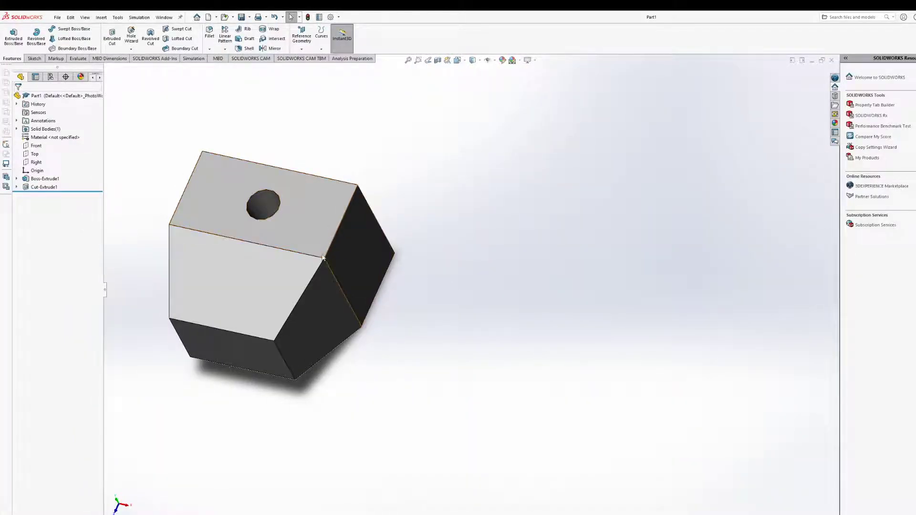
middle_click_drag(326, 229, 446, 246, "ctrl")
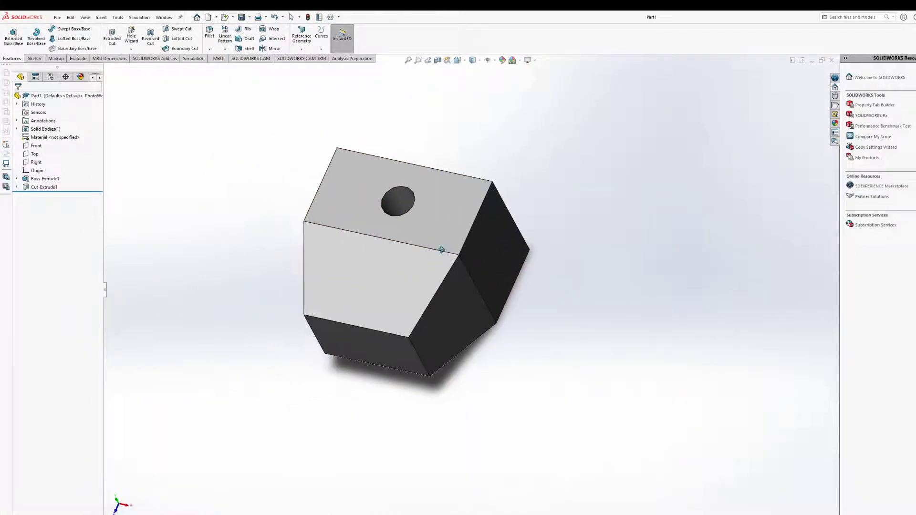
left_click(39, 137)
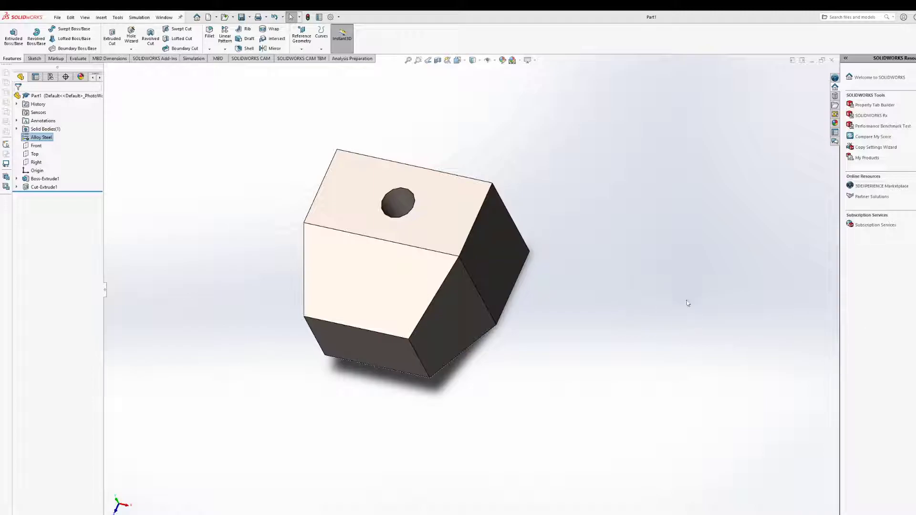
middle_click_drag(523, 323, 547, 313)
middle_click_drag(414, 335, 390, 389)
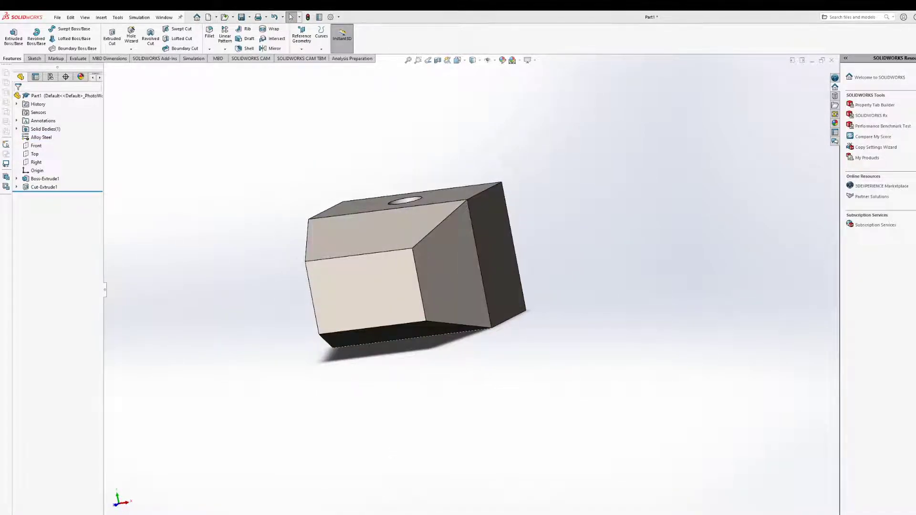
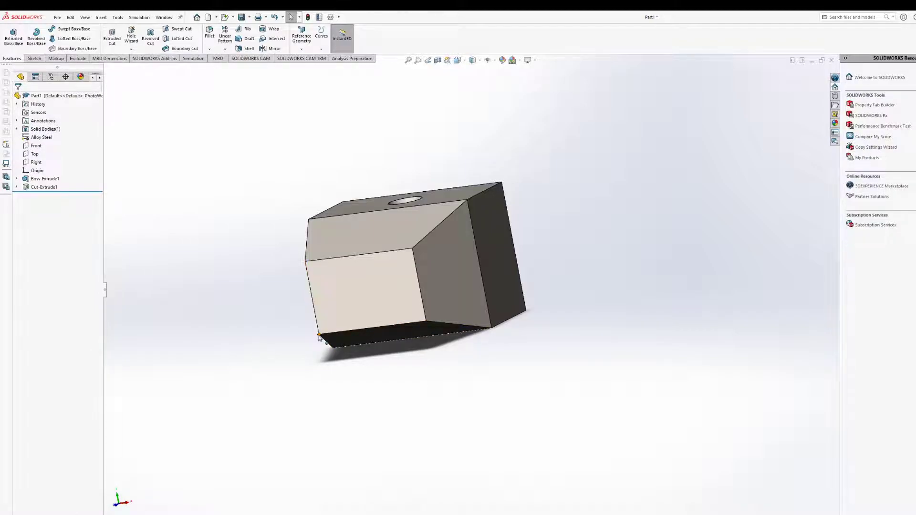
middle_click_drag(553, 253, 567, 279)
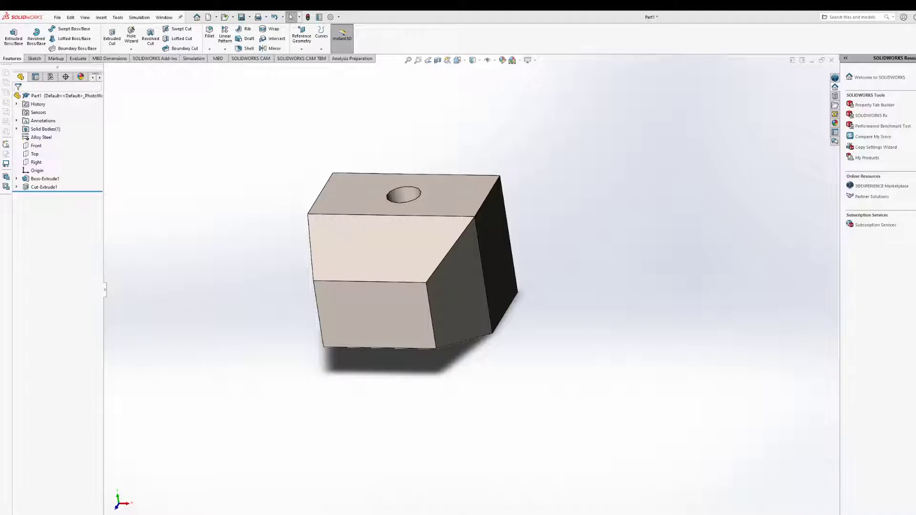
middle_click_drag(348, 218, 356, 222)
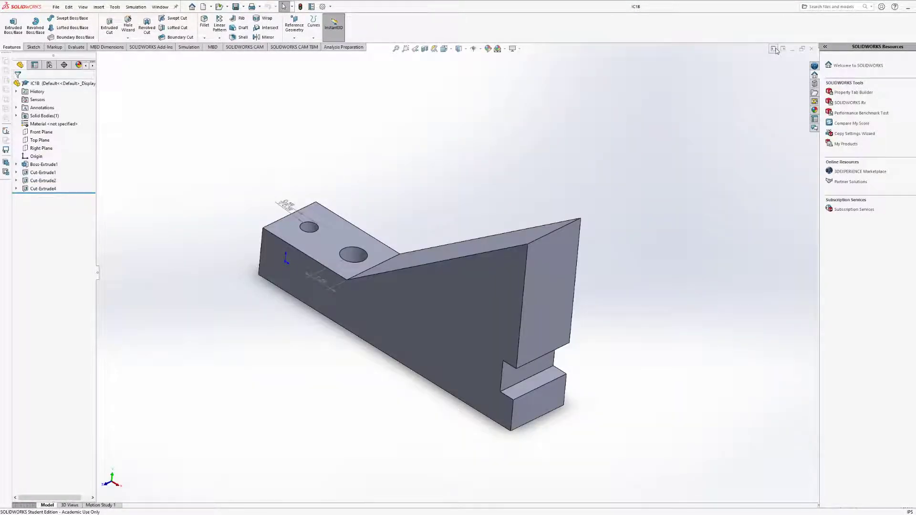
Arrange the IC1B part window beside the IC1A part and make IC1A the active document.
left_click(774, 49)
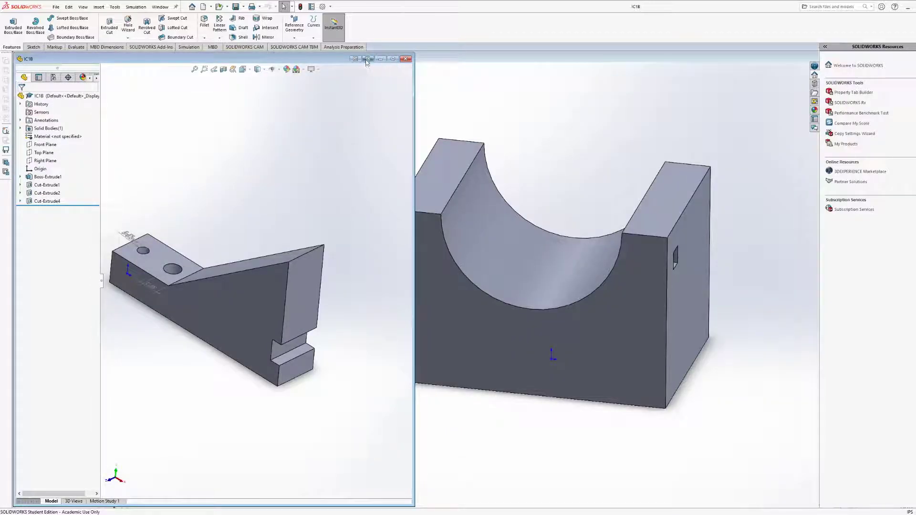
left_click(391, 60)
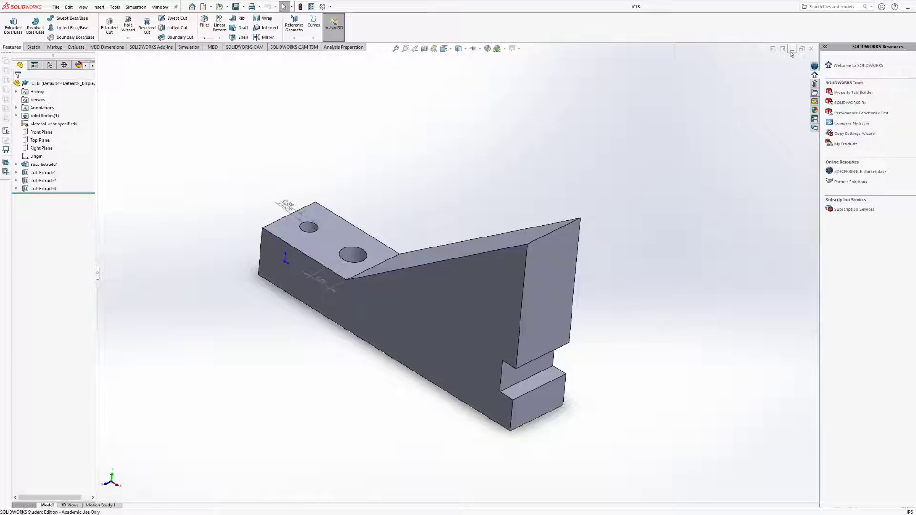
left_click(773, 49)
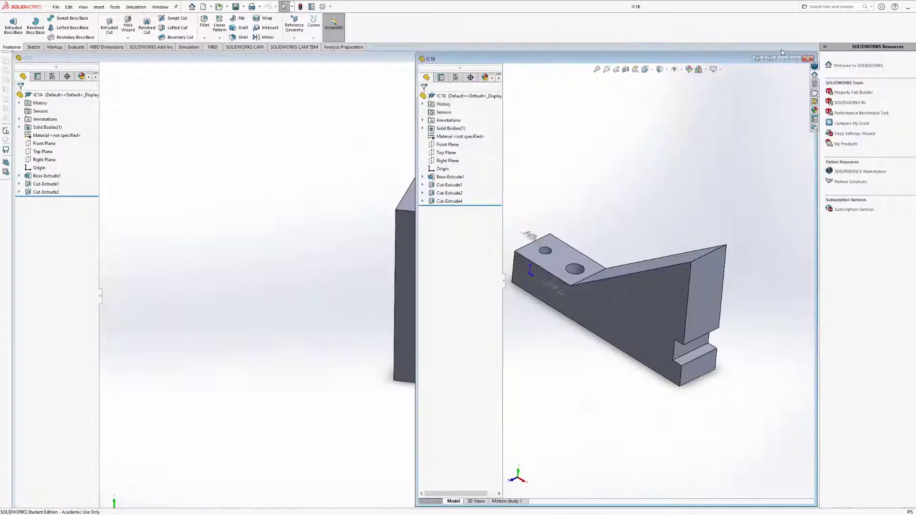
left_click(359, 58)
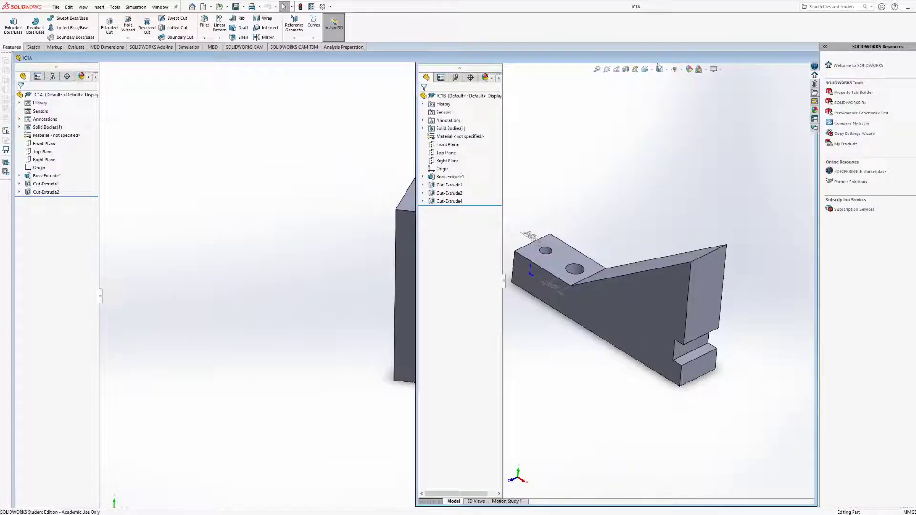
Show the IC1A block in an isometric view from its front-right corner.
middle_click_drag(595, 301, 525, 286)
middle_click_drag(579, 267, 456, 285)
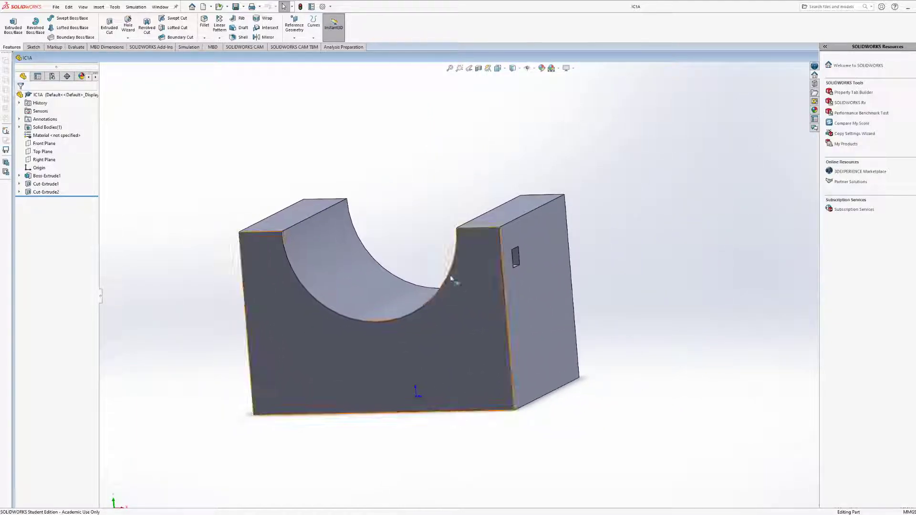
left_click(498, 68)
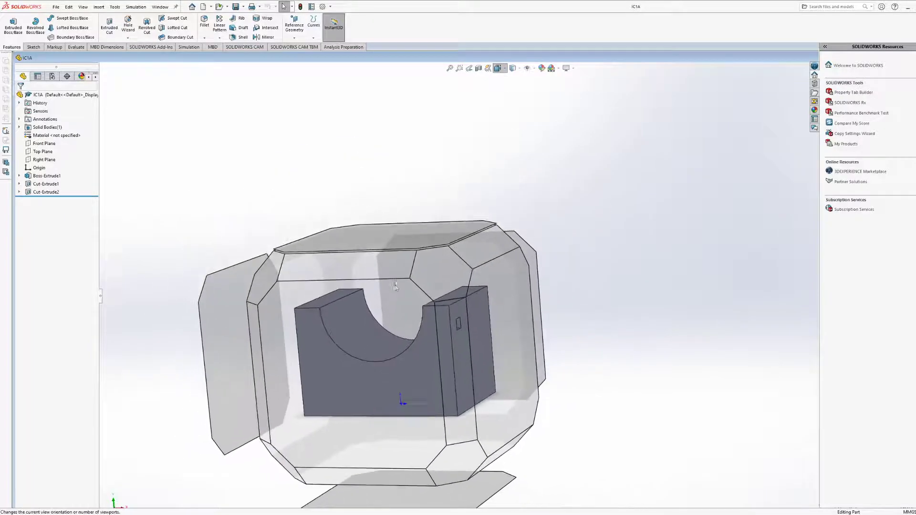
left_click(438, 285)
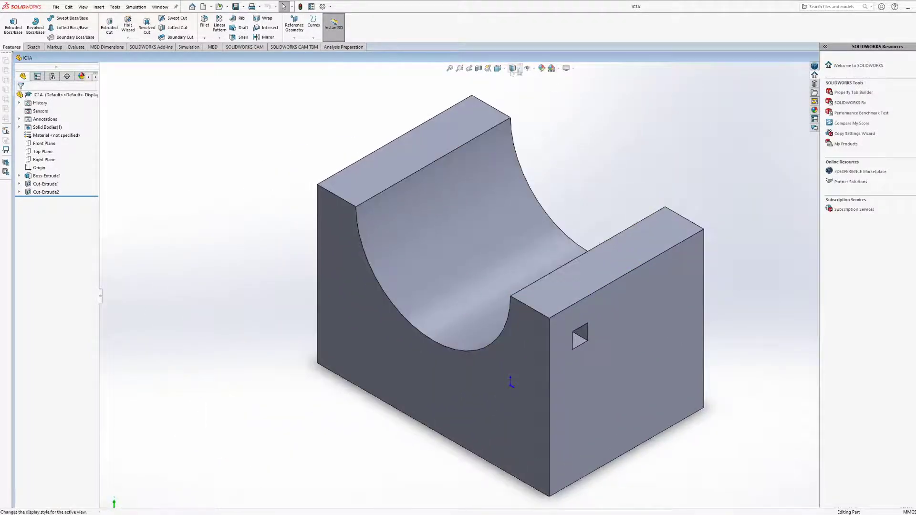
Switch the block to the isometric view from its front-left corner and examine the semicircular cutout and the inner opening of the side hole.
left_click(498, 68)
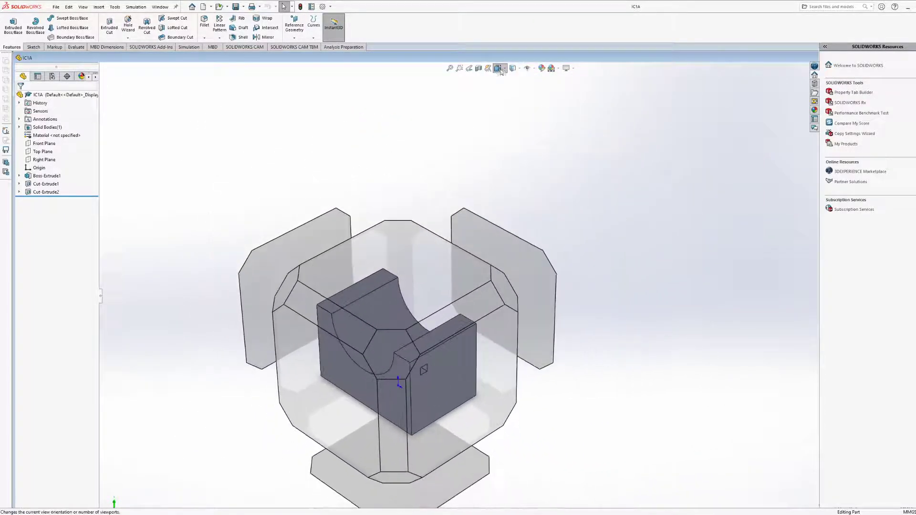
left_click(498, 68)
left_click(497, 68)
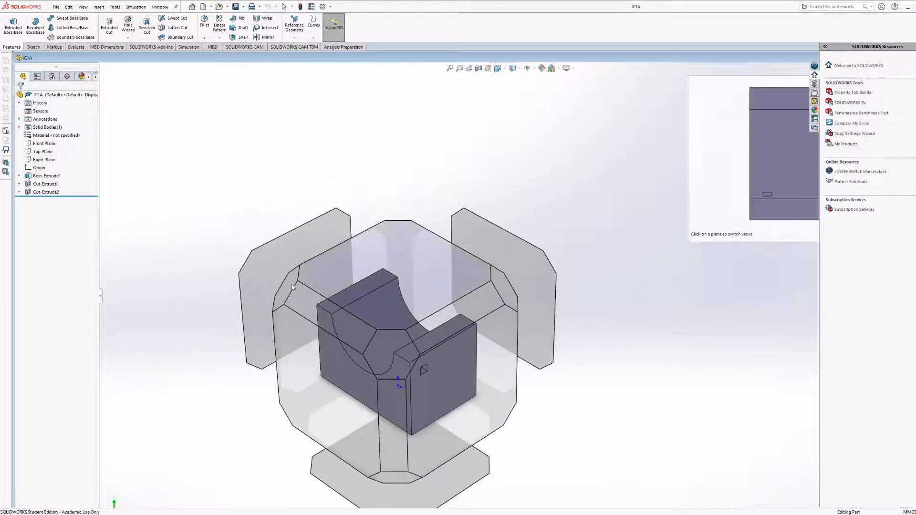
left_click(287, 290)
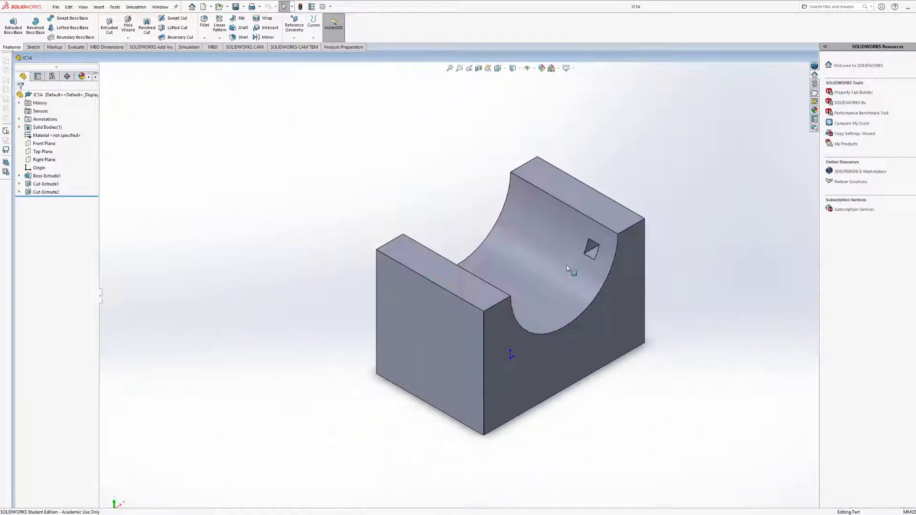
middle_click_drag(566, 265, 330, 253)
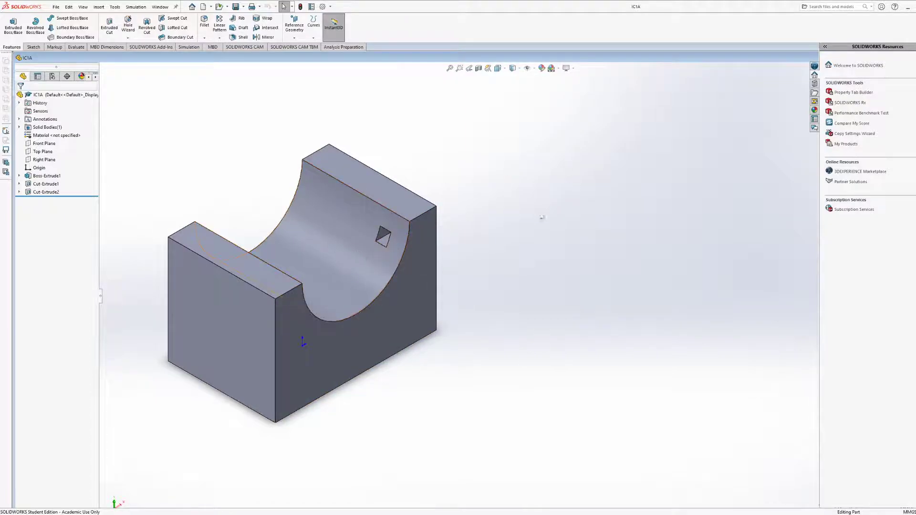
middle_click_drag(466, 250, 461, 143)
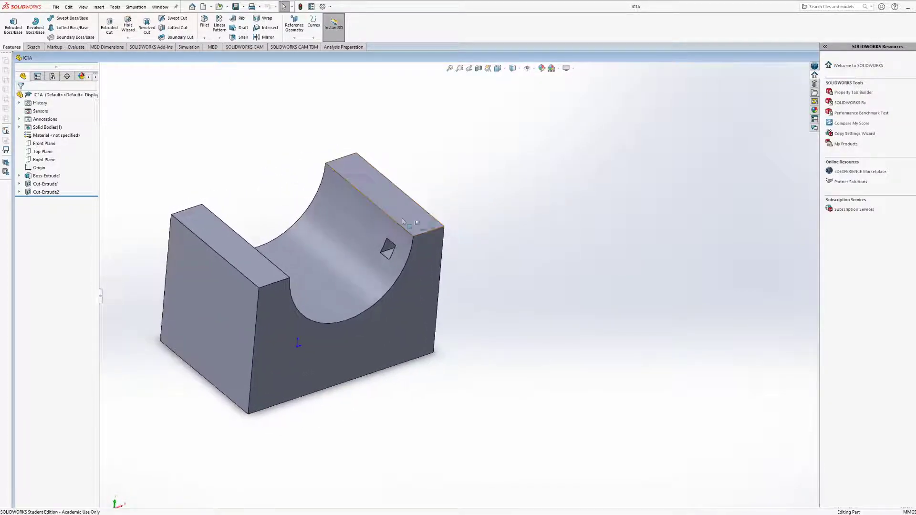
left_click(498, 68)
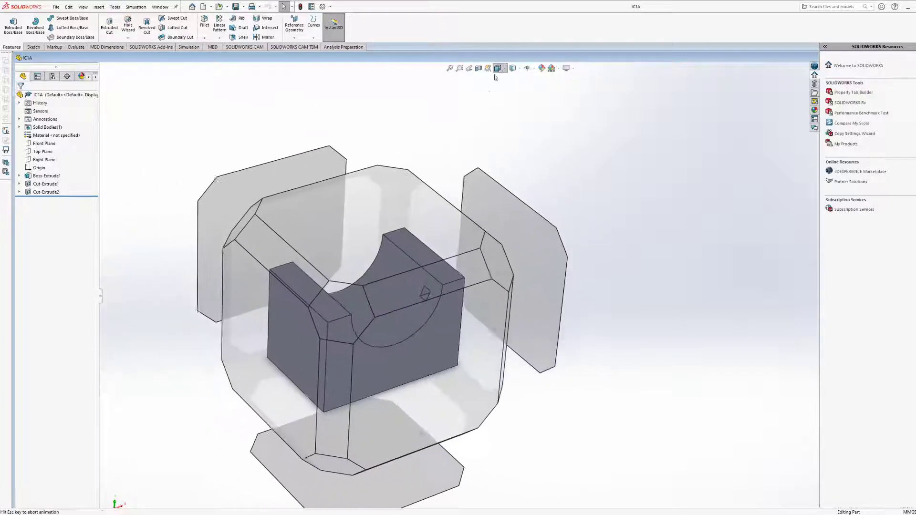
left_click(391, 353)
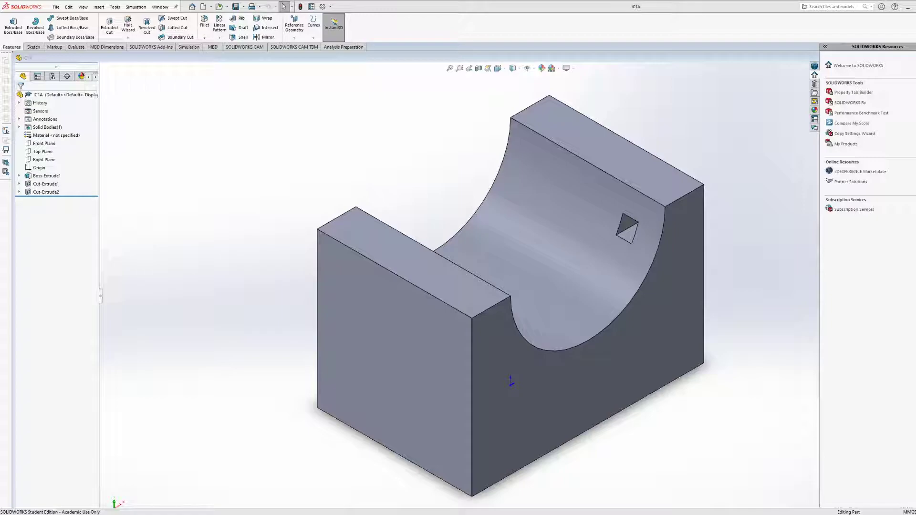
View the block's left side face straight on, and examine the cutout and the side hole from several angles.
left_click(439, 410)
key("ctrl+8")
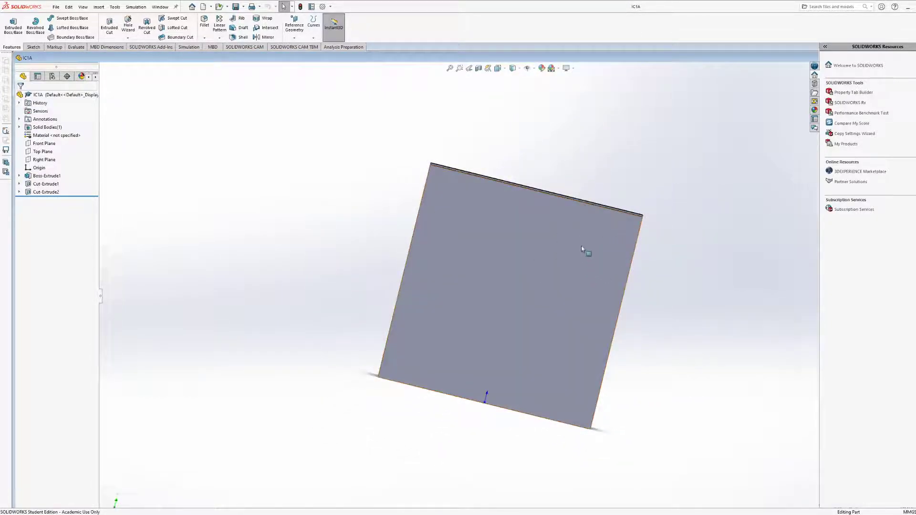
middle_click_drag(616, 256, 474, 248)
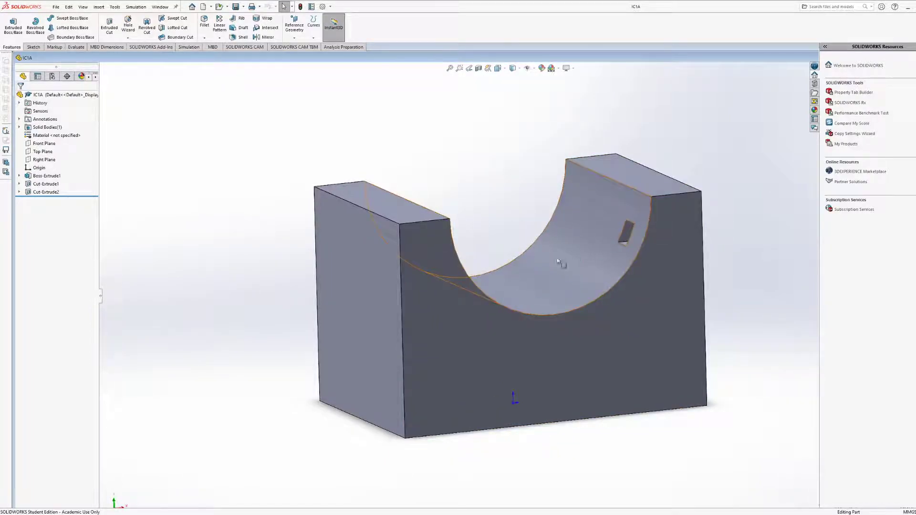
middle_click_drag(523, 293, 565, 281)
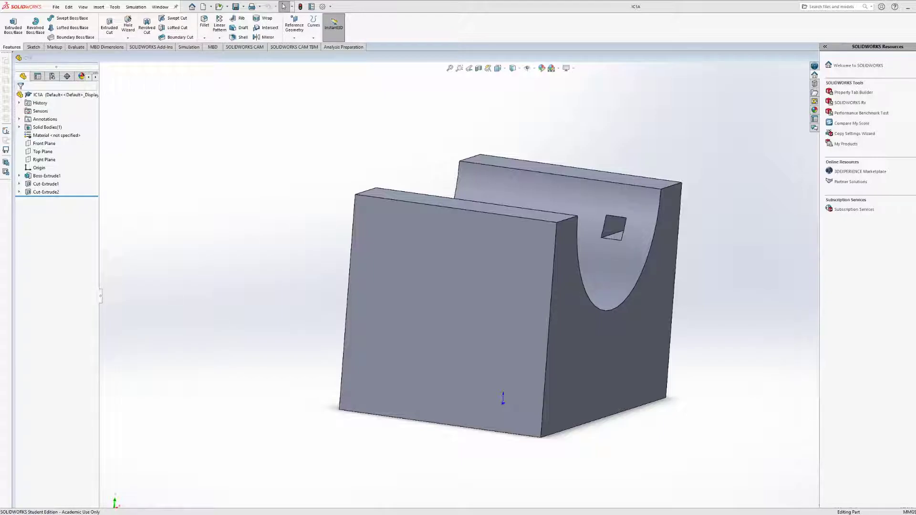
middle_click_drag(593, 259, 513, 309)
middle_click_drag(587, 299, 644, 276)
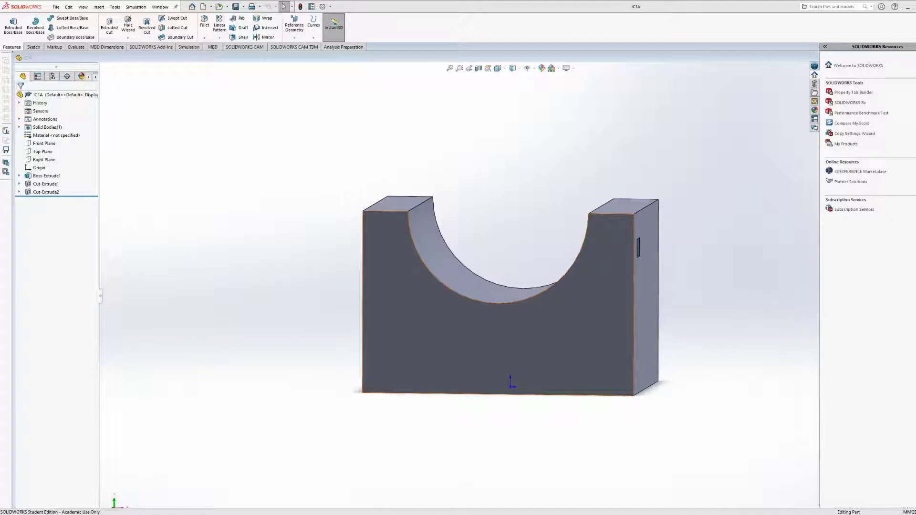
Try to dimension the curved face of the semicircular cutout with Smart Dimension, and leave the command.
middle_click_drag(589, 248, 599, 287)
left_click(33, 47)
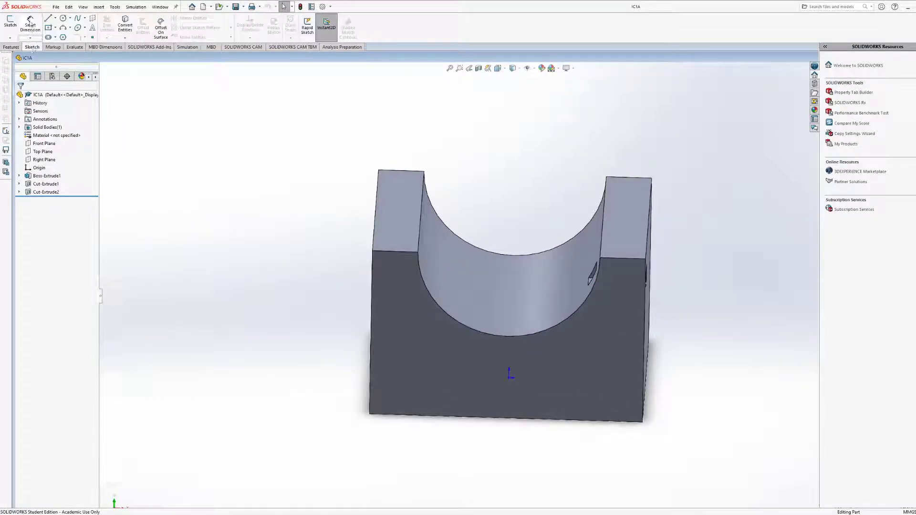
left_click(30, 25)
left_click(455, 270)
middle_click_drag(457, 273, 475, 231)
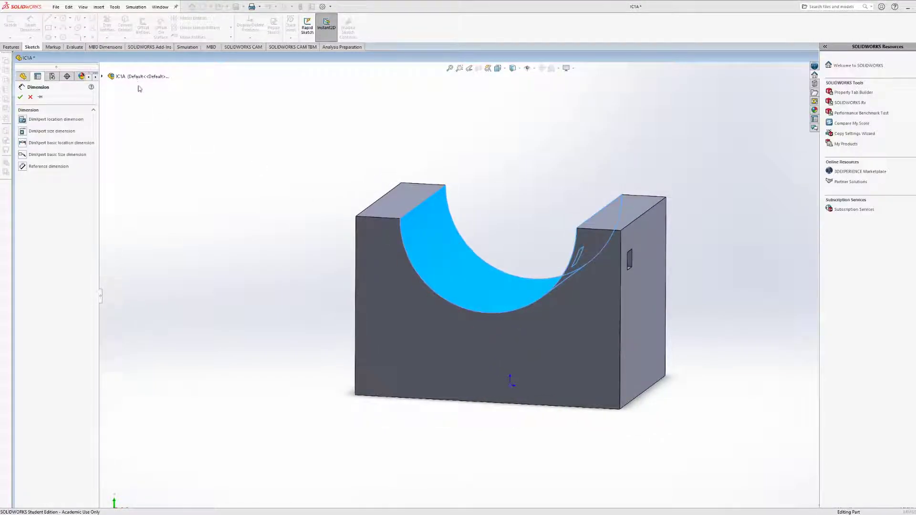
left_click(20, 97)
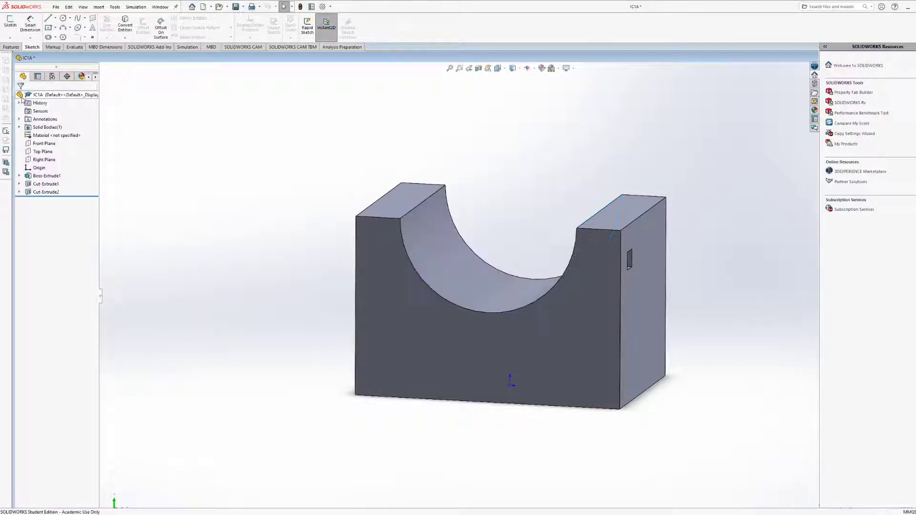
left_click(428, 289)
left_click(30, 23)
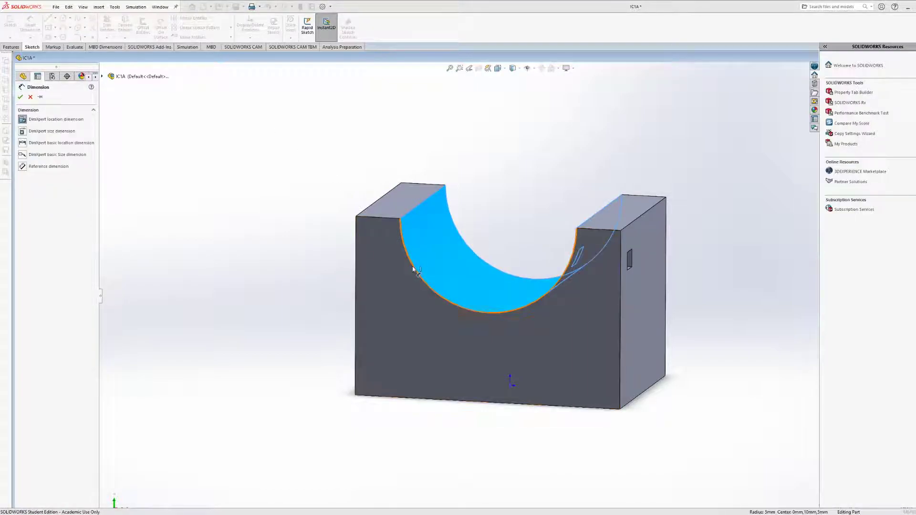
middle_click_drag(405, 289, 188, 125)
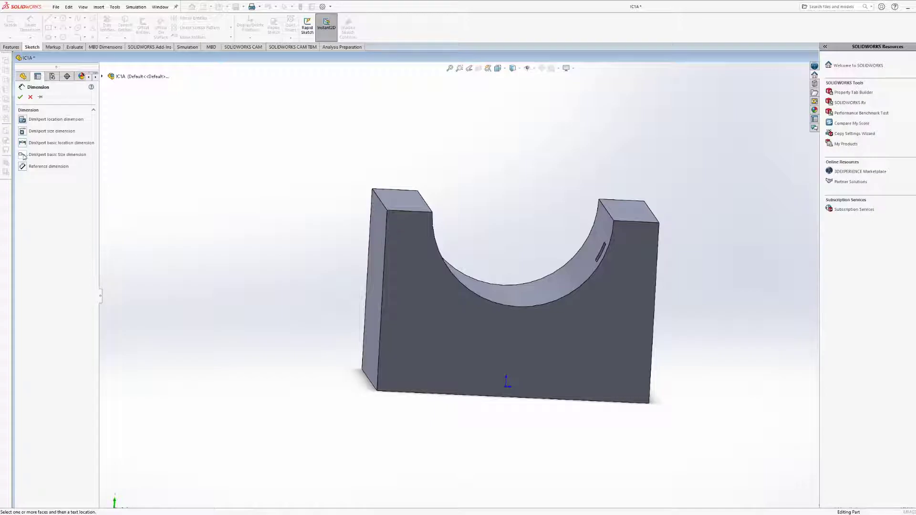
middle_click_drag(361, 196, 334, 190)
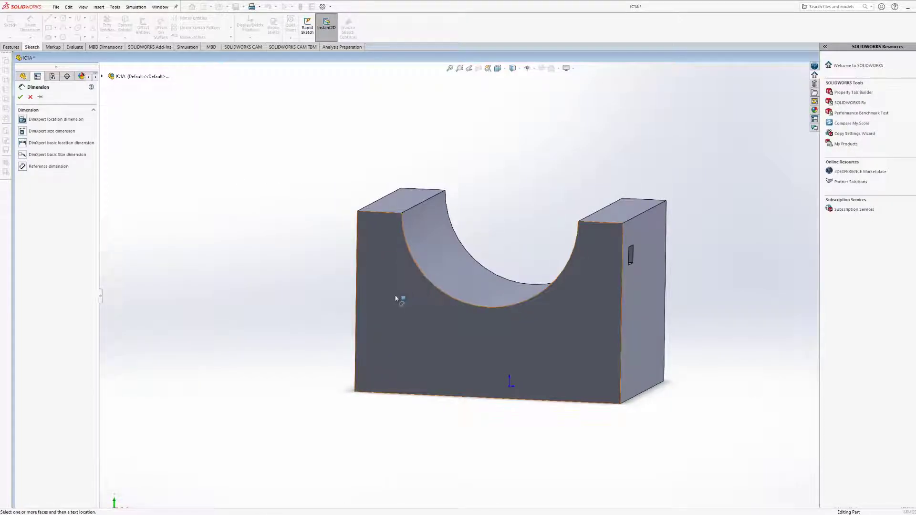
left_click(21, 98)
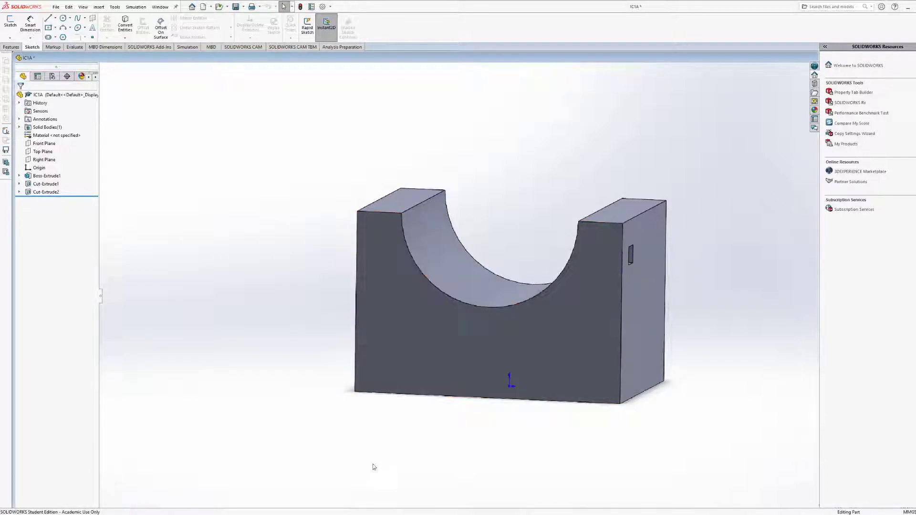
Bring the IC1A part back to the front and examine the small rectangular hole in the block's side wall.
middle_click_drag(438, 354, 427, 347)
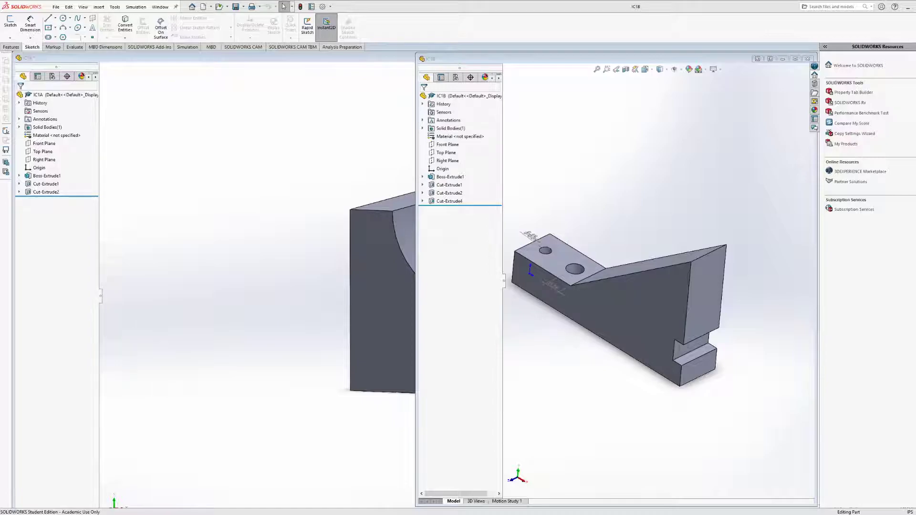
left_click(383, 482)
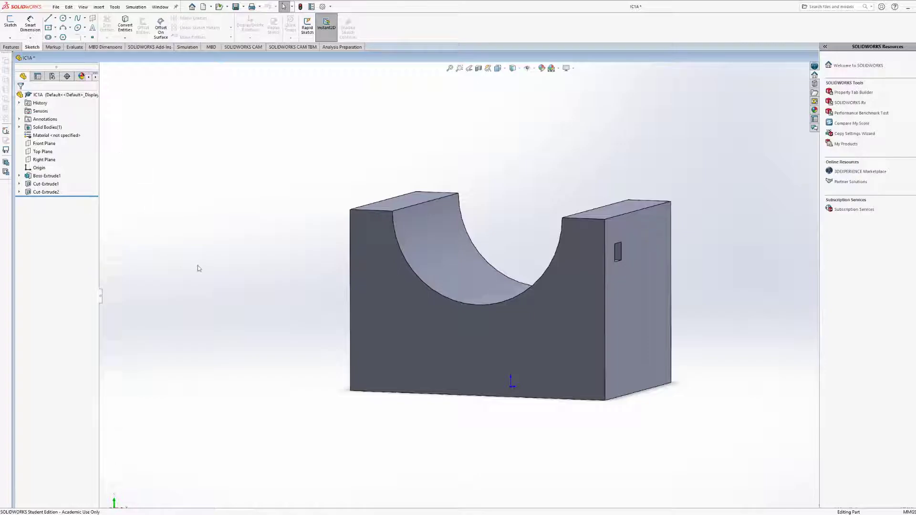
middle_click_drag(288, 267, 525, 258)
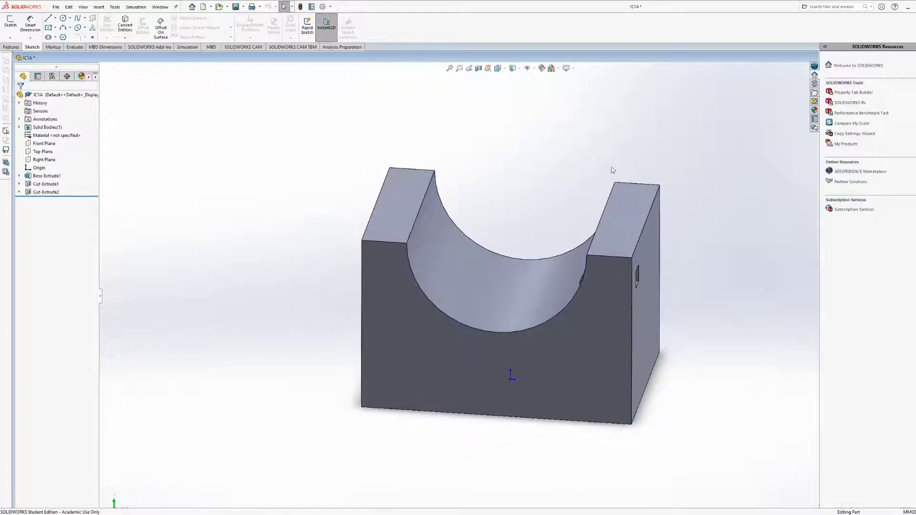
key("Left")
key("Left")
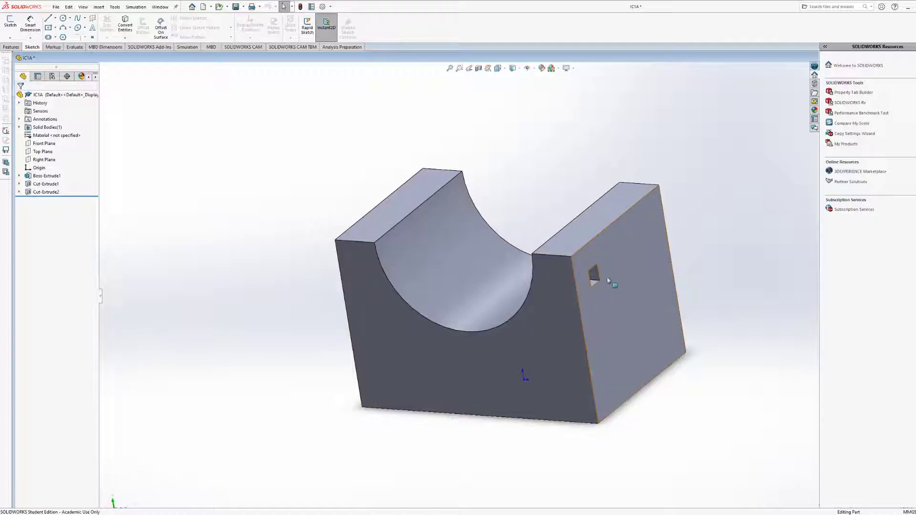
middle_click_drag(594, 277, 629, 282)
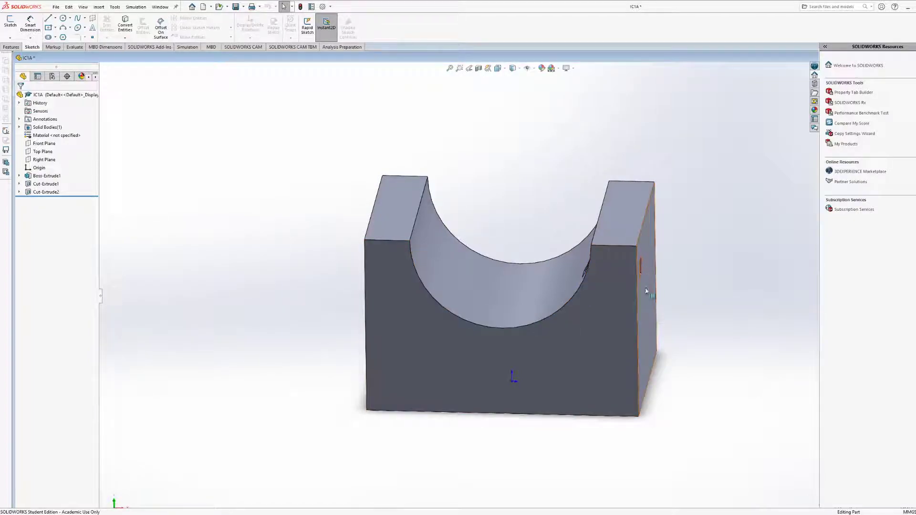
mouse_move(645, 288)
middle_mouse_down()
mouse_move(641, 257)
mouse_move(641, 292)
middle_mouse_up()
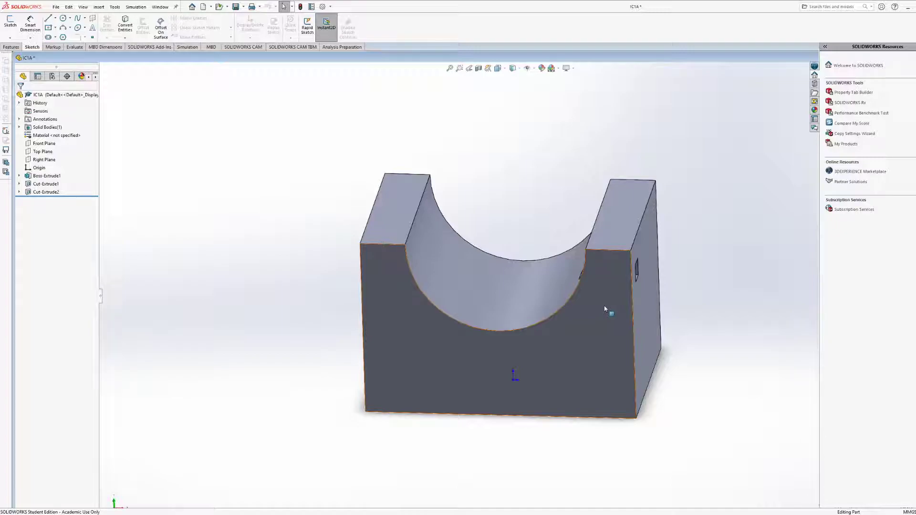
Show the block in its front view and examine the profile of the semicircular cutout.
key("ctrl+1")
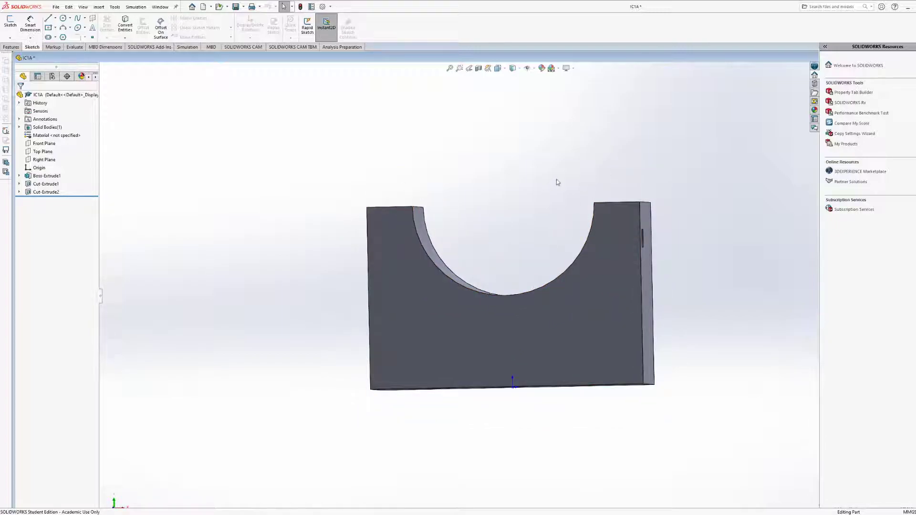
middle_click_drag(557, 184, 581, 183)
left_click(496, 68)
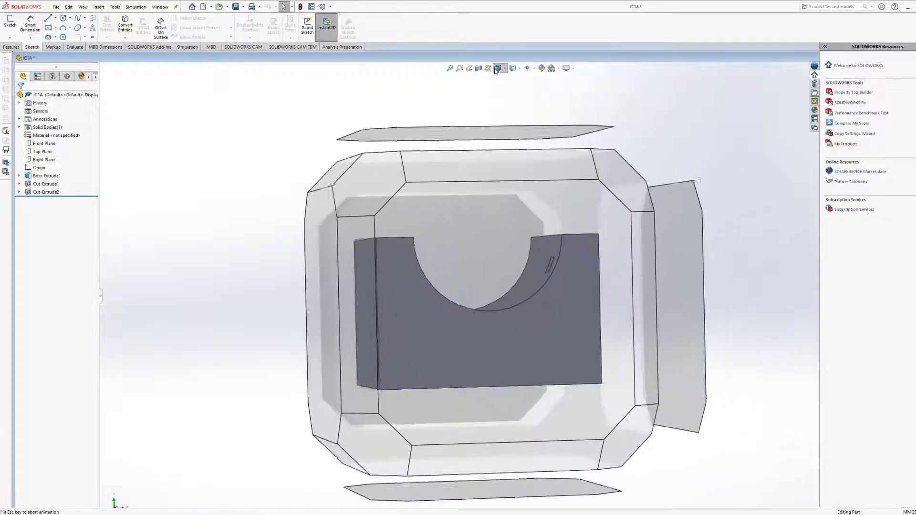
left_click(403, 296)
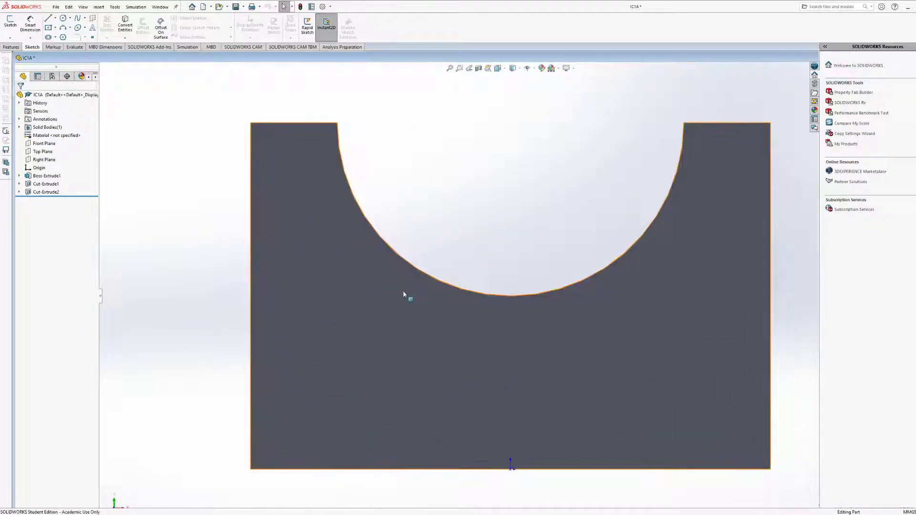
scroll(419, 270, "down", 2)
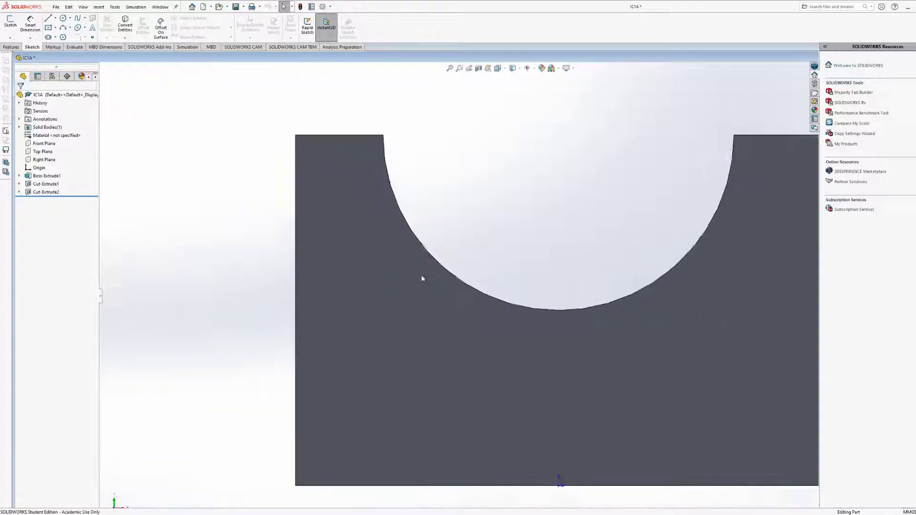
Examine the IC1A block's semicircular cutout and side-wall hole, from the straight front view to an angled view.
scroll(538, 248, "up", 3)
middle_click_drag(538, 247, 445, 210, "ctrl")
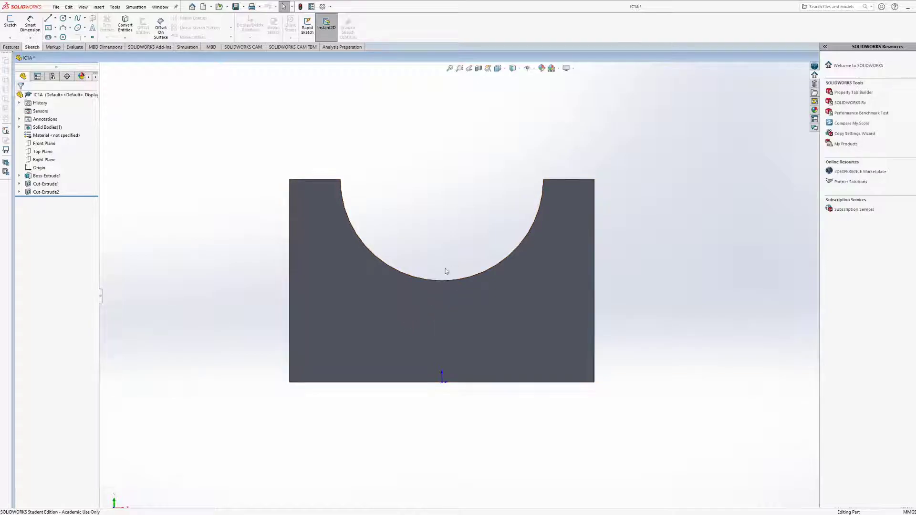
middle_click_drag(444, 245, 408, 296)
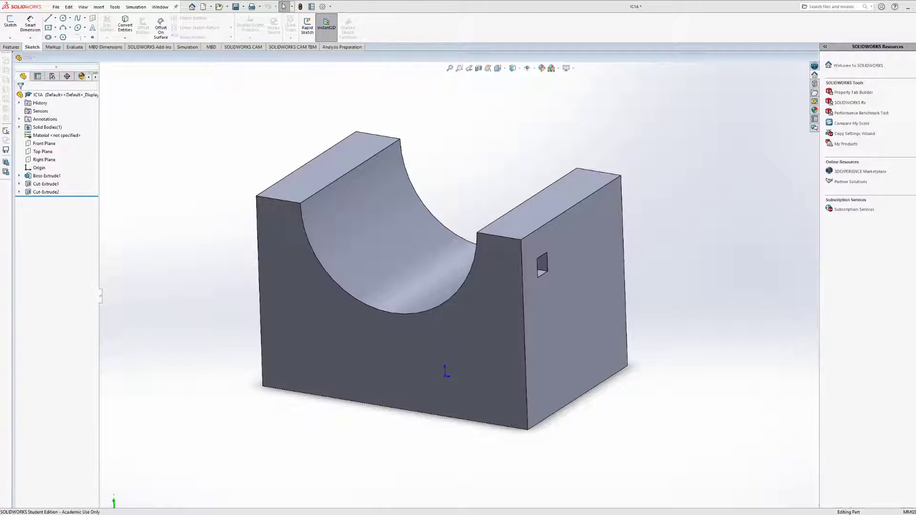
mouse_move(443, 429)
middle_mouse_down()
mouse_move(448, 403)
mouse_move(450, 424)
middle_mouse_up()
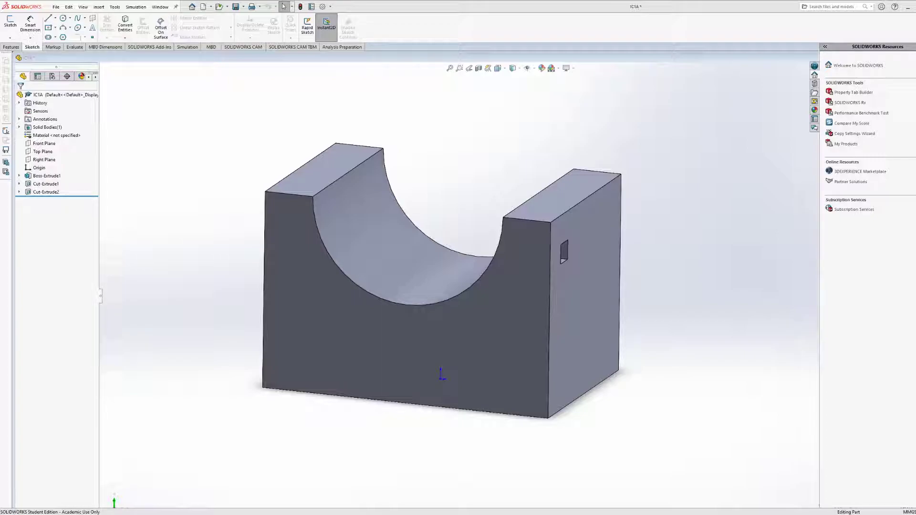
Switch to the IC1B part and examine the two holes and their dimensions on its flat end.
key("ctrl+Tab")
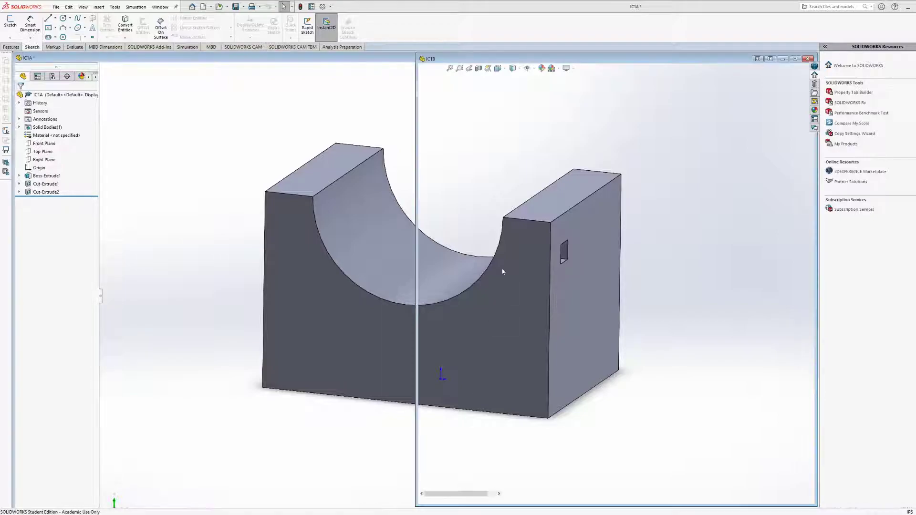
middle_click_drag(562, 244, 650, 280)
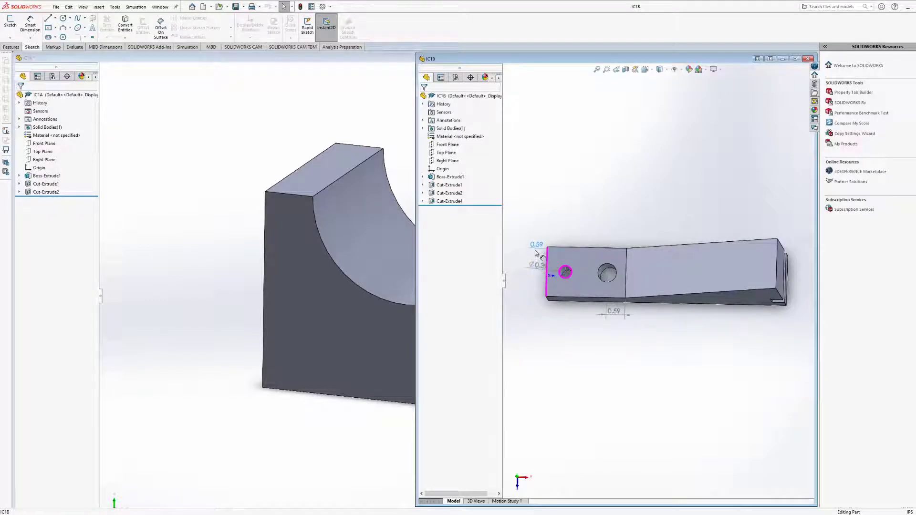
left_click(539, 239)
left_click(526, 296)
key("Escape")
middle_click_drag(556, 288, 569, 261)
scroll(546, 308, "down", 4)
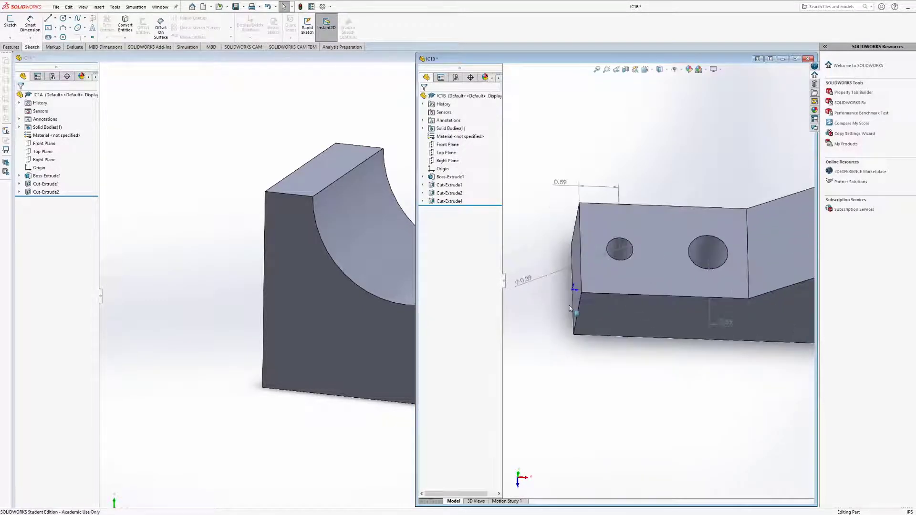
middle_click_drag(654, 329, 662, 345)
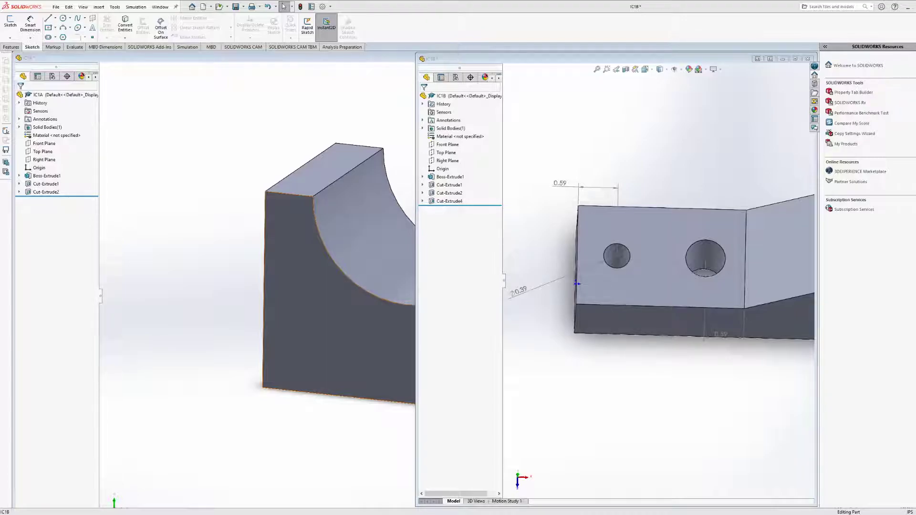
Return to the IC1A part and start a sketch on the narrow top face opposite the wall with the hole.
left_click(402, 435)
middle_click_drag(331, 171, 377, 295)
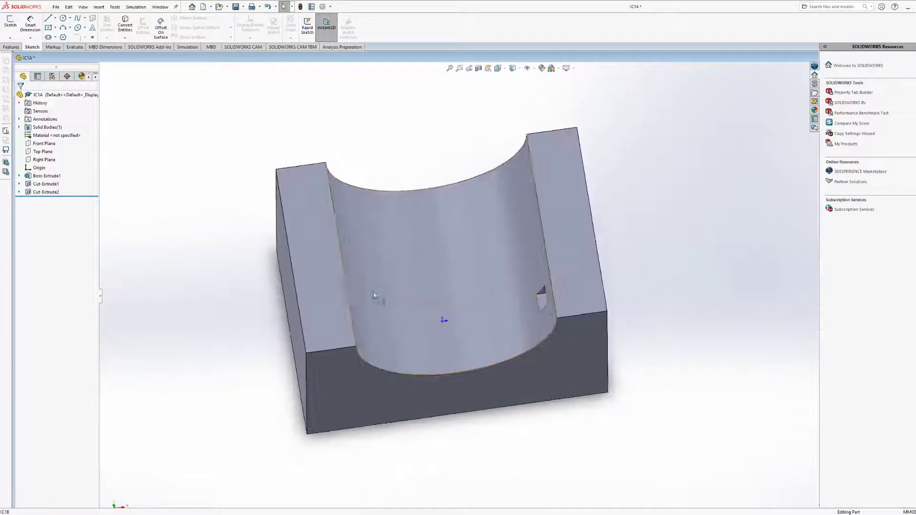
left_click(311, 237)
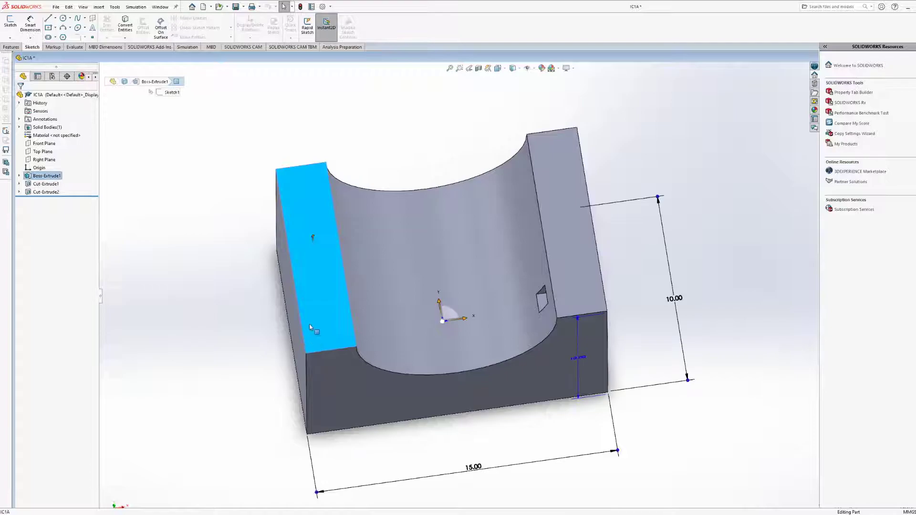
left_click(10, 25)
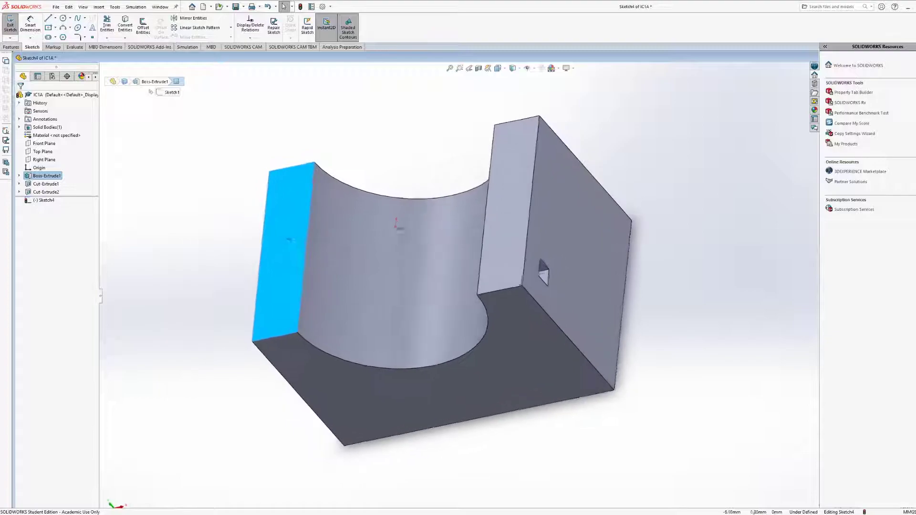
middle_click_drag(319, 290, 309, 309)
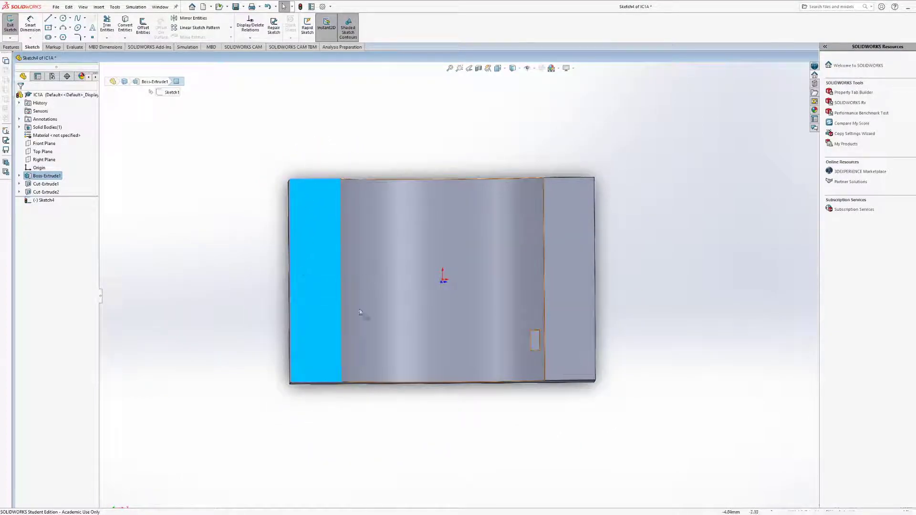
middle_click_drag(358, 221, 359, 196)
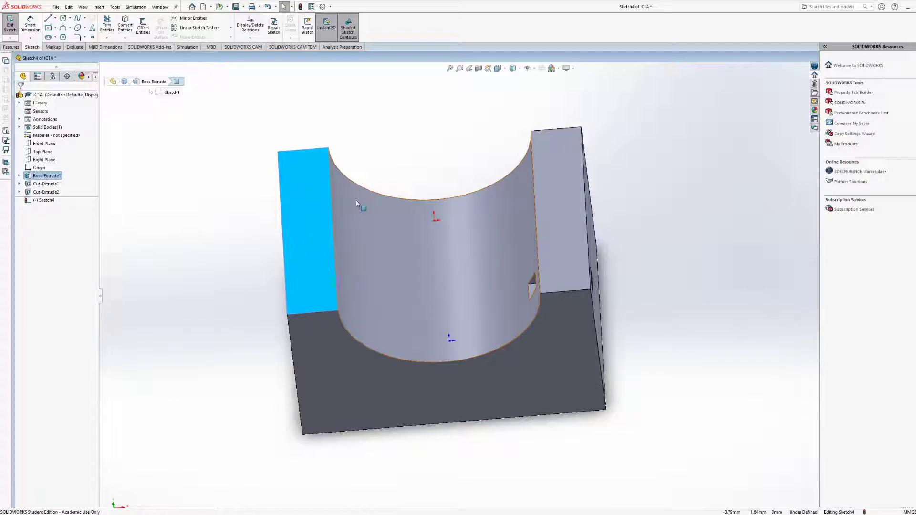
Sketch a circle of about 1.49 mm radius in the top face's plane, centred outside the block.
left_click(63, 18)
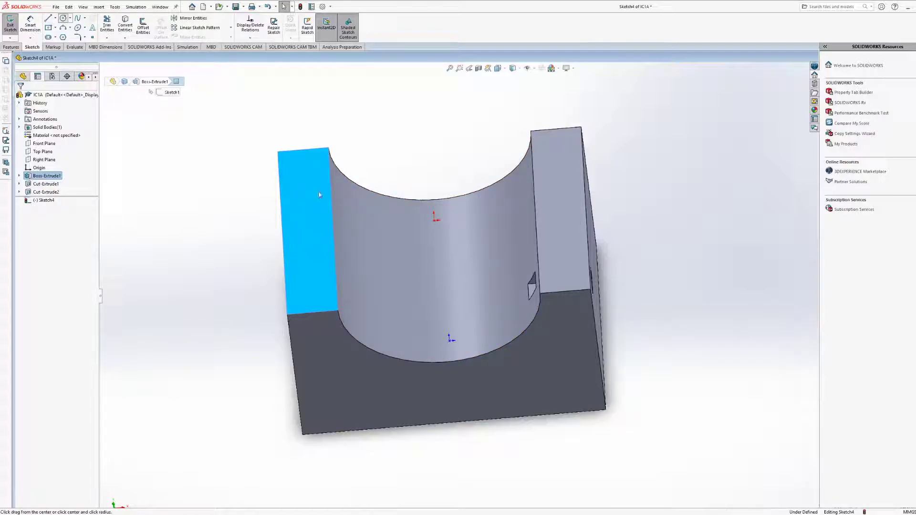
middle_click_drag(310, 191, 351, 243)
middle_click_drag(313, 293, 290, 299)
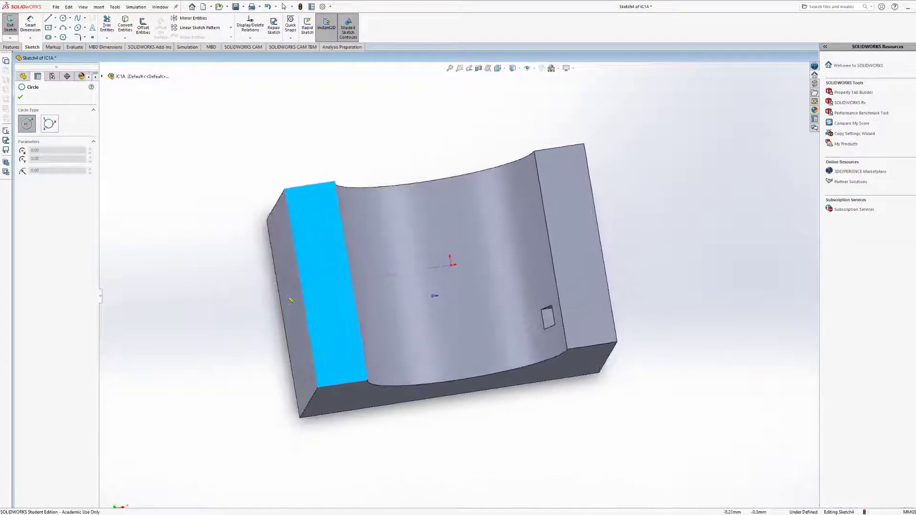
left_click(175, 307)
left_click(185, 335)
middle_click_drag(188, 341, 362, 236)
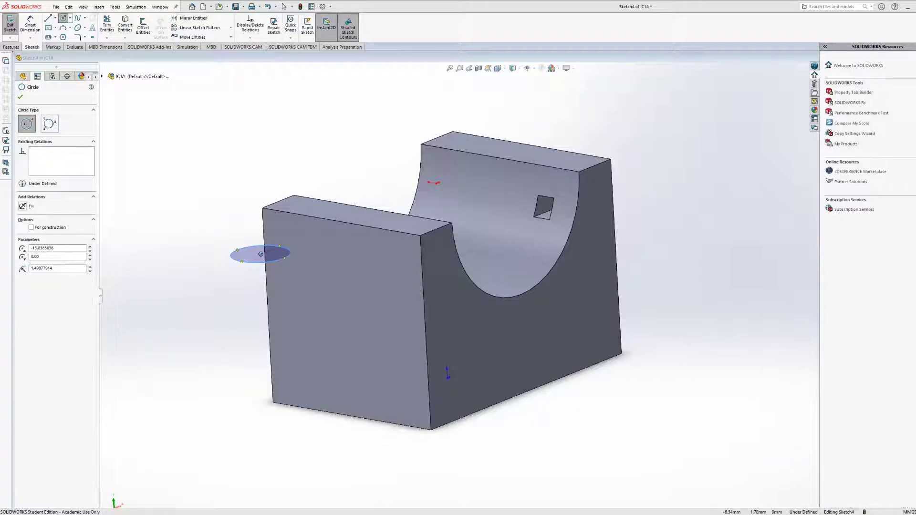
mouse_move(373, 384)
middle_mouse_down()
mouse_move(420, 238)
mouse_move(450, 262)
middle_mouse_up()
left_click(62, 18)
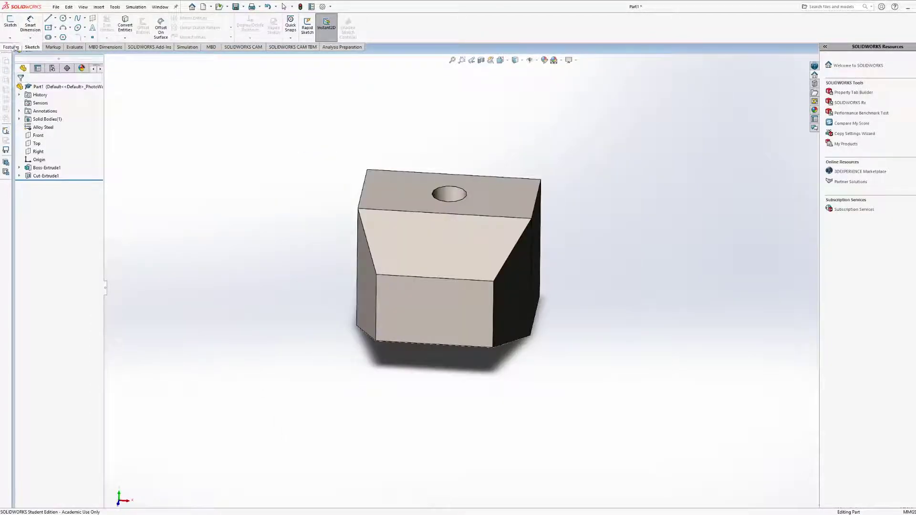
Create a new part and start a sketch on the Front plane.
left_click(17, 48)
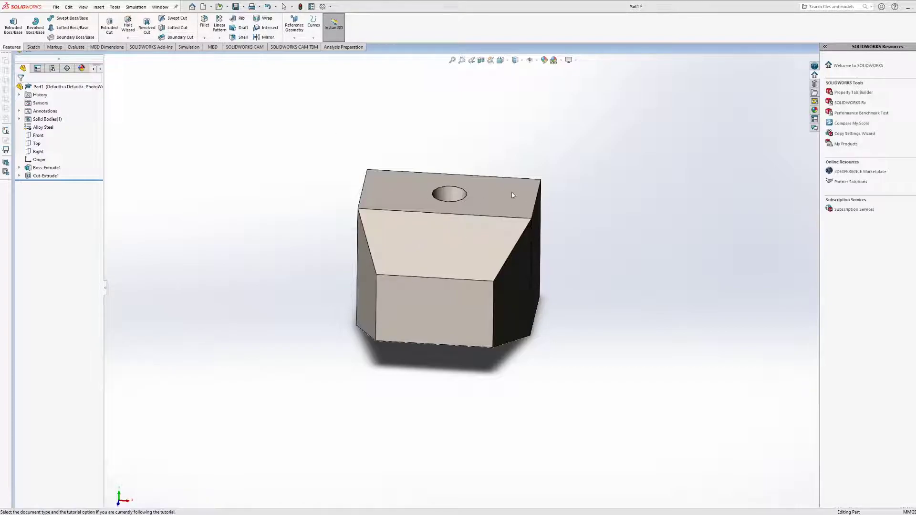
key("ctrl+n")
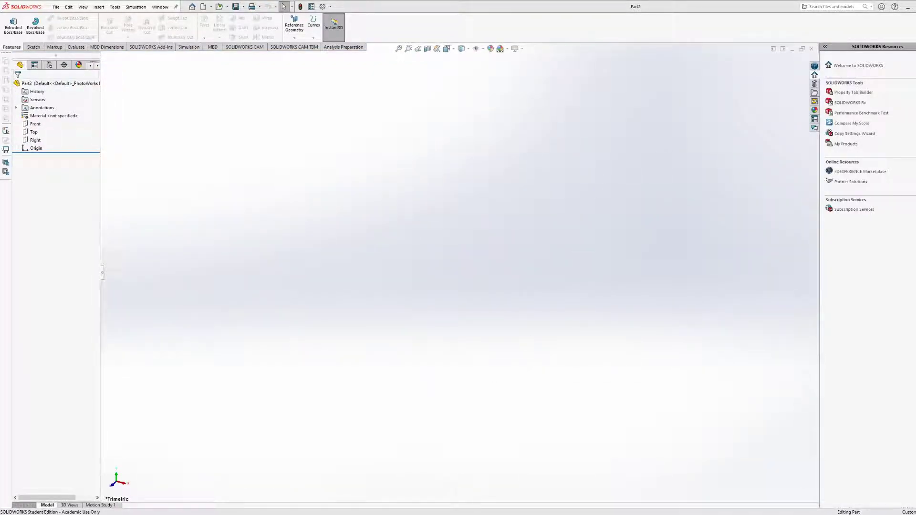
left_click(34, 125)
left_click(46, 125)
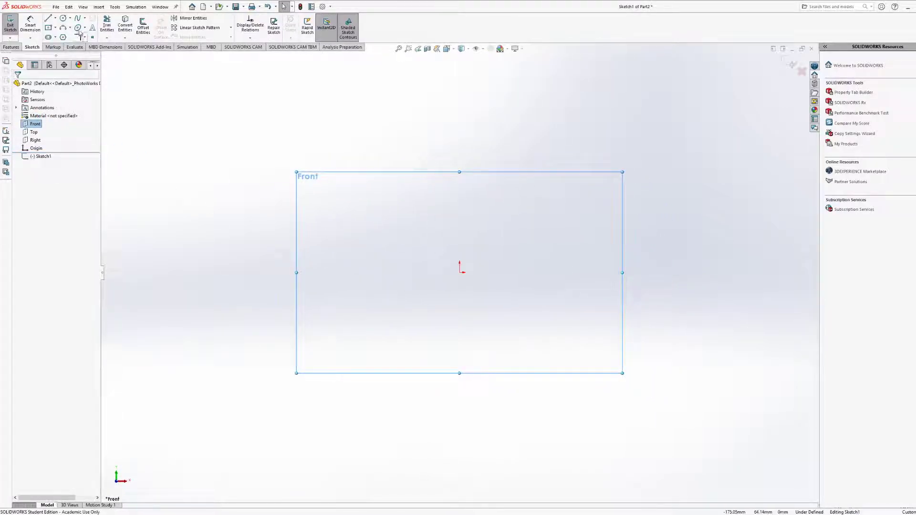
Sketch a rectangle about 36 mm high with its lower corner on the origin.
left_click(48, 27)
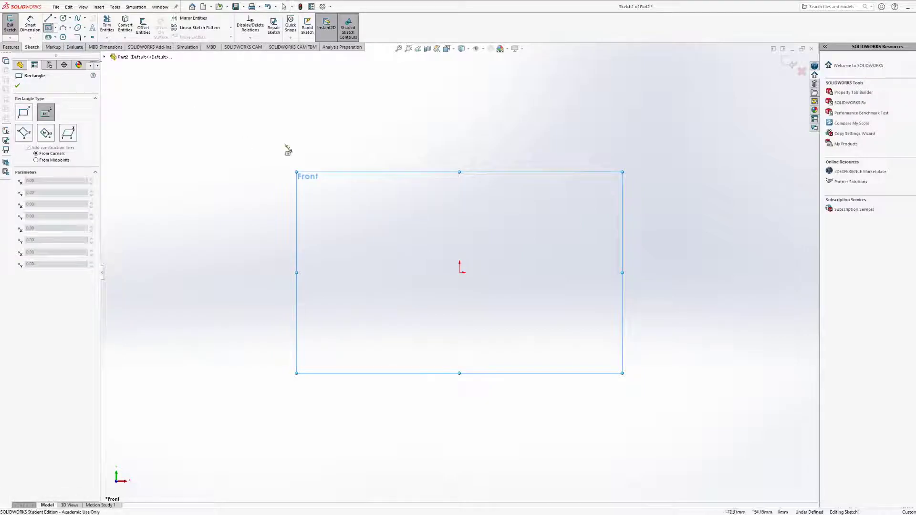
left_click(50, 29)
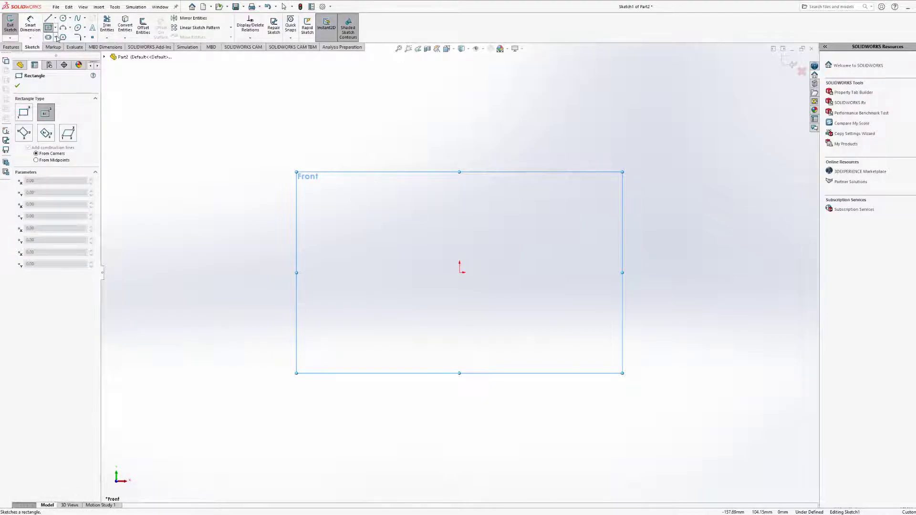
left_click_drag(460, 273, 585, 200)
key("Escape")
Dimension the rectangle to a height of 50 mm and a width of 100 mm.
left_click(30, 25)
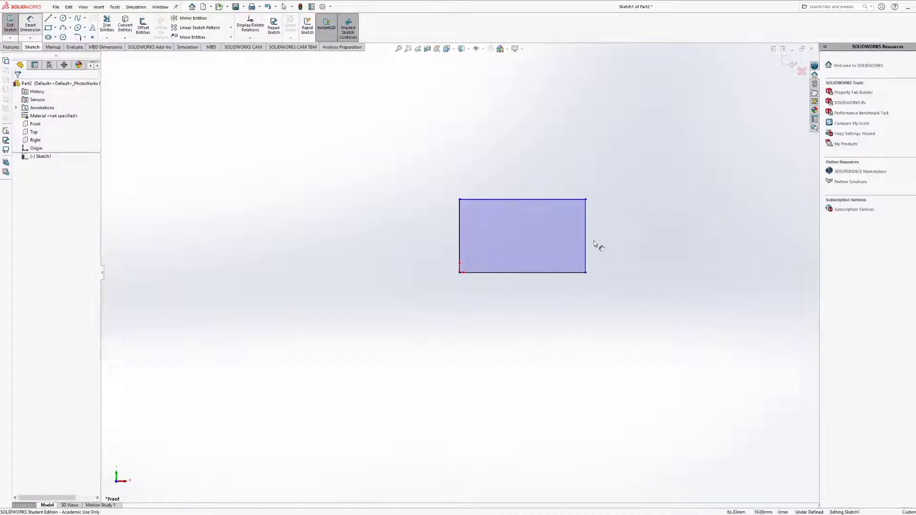
left_click(586, 238)
left_click(651, 245)
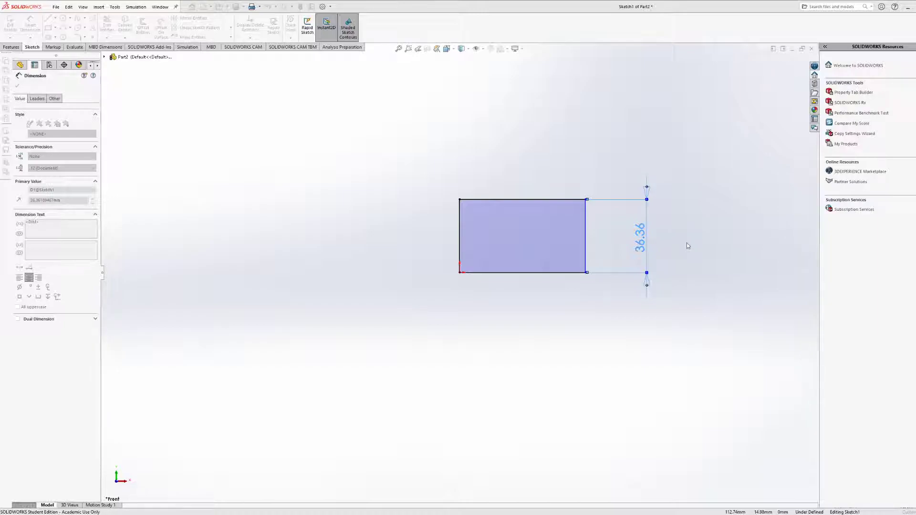
type("50")
key("Return")
left_click(515, 200)
left_click(524, 155)
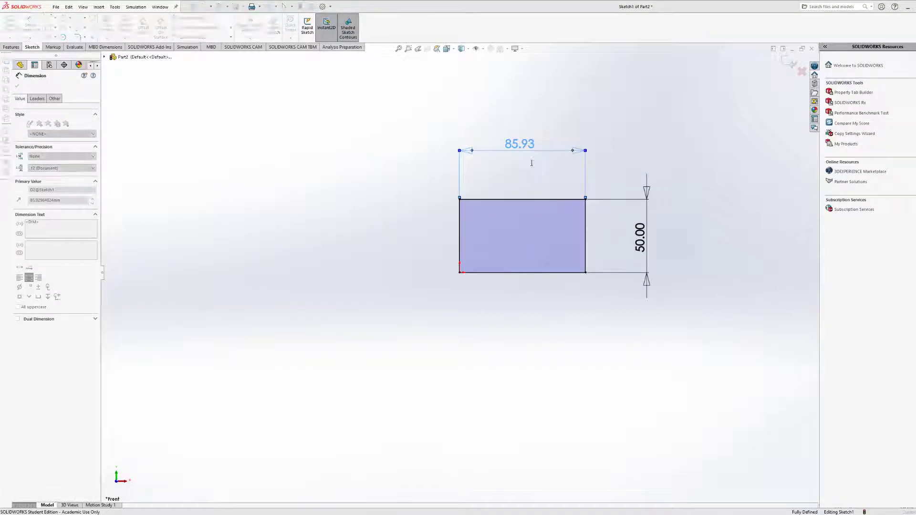
type("100")
key("Return")
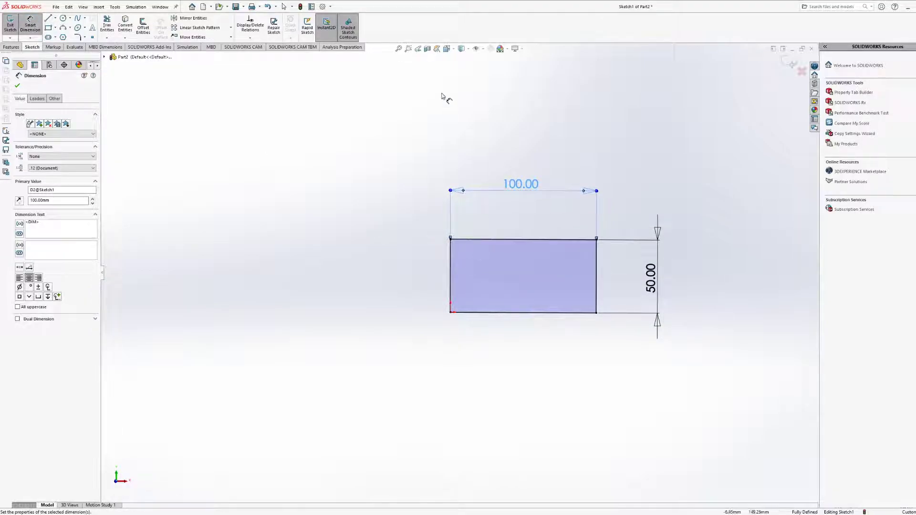
Sketch a circle of about 28.9 mm radius centred on the midpoint of the rectangle's top edge.
left_click(447, 51)
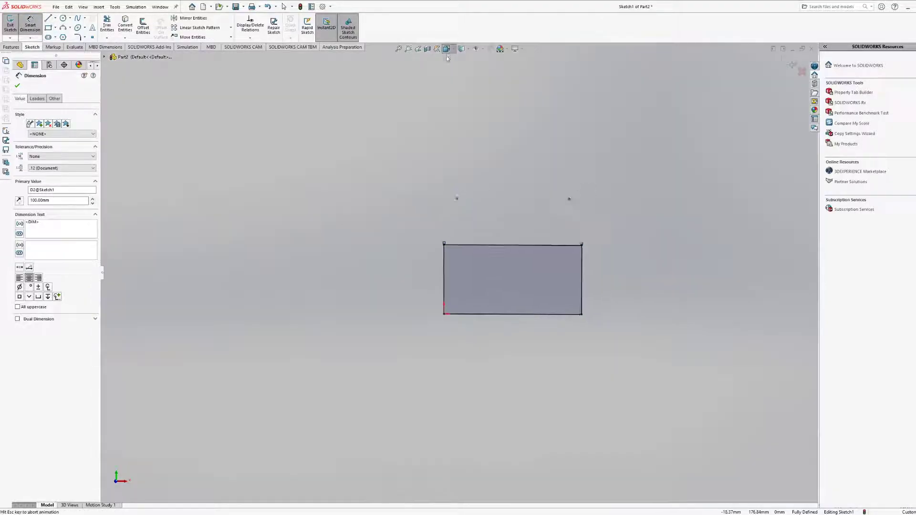
left_click(396, 326)
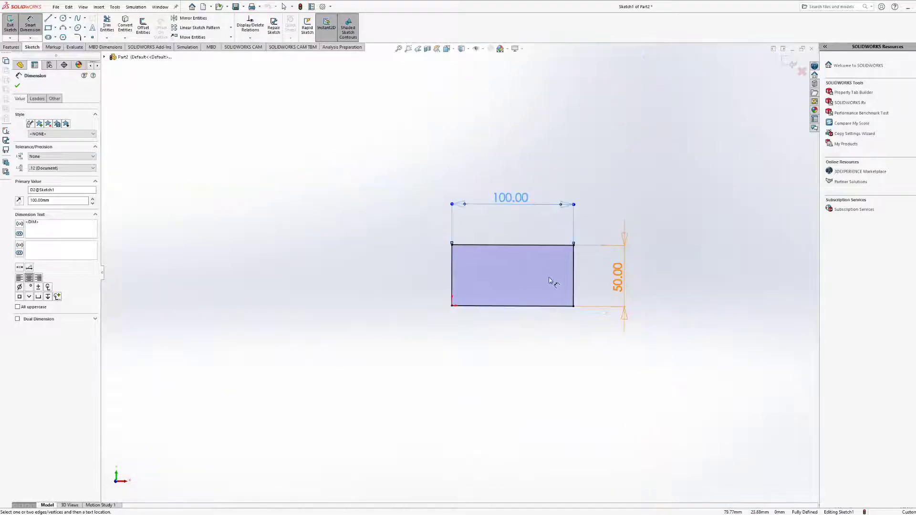
scroll(551, 282, "down", 2)
middle_click_drag(459, 245, 459, 270, "ctrl")
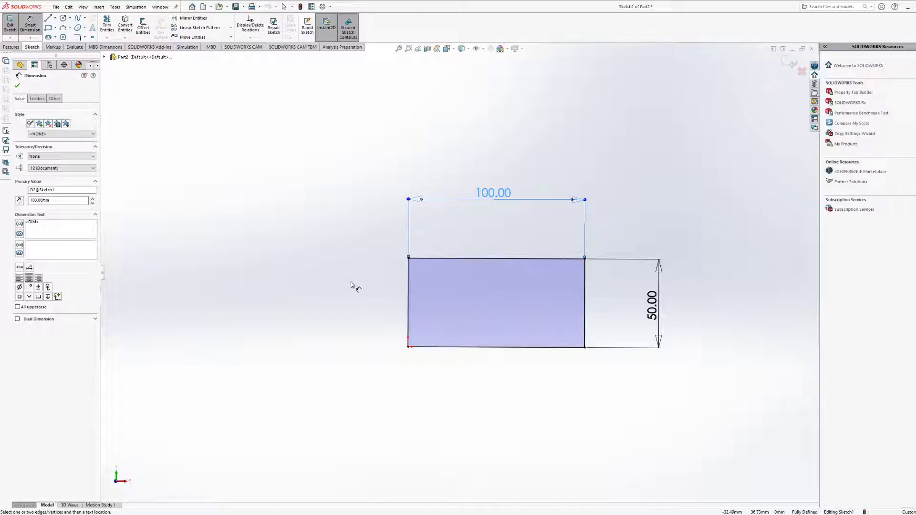
left_click(63, 18)
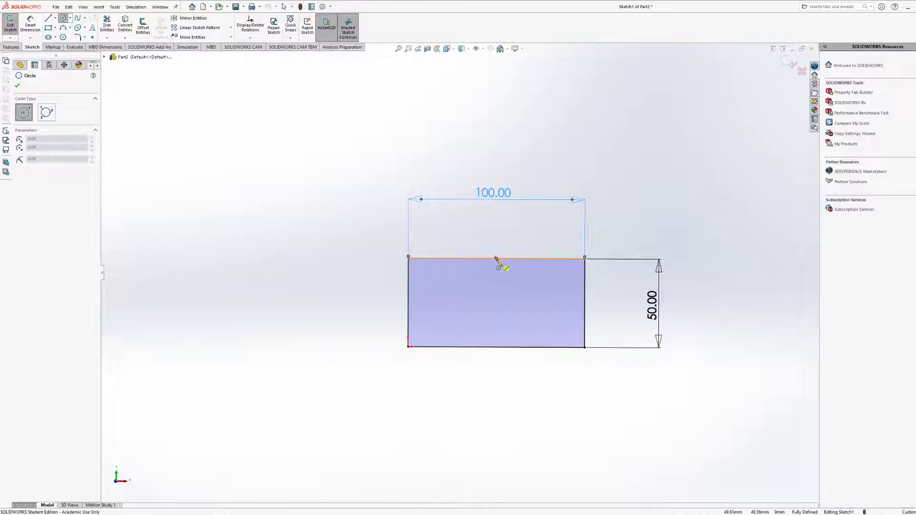
scroll(518, 286, "down", 3)
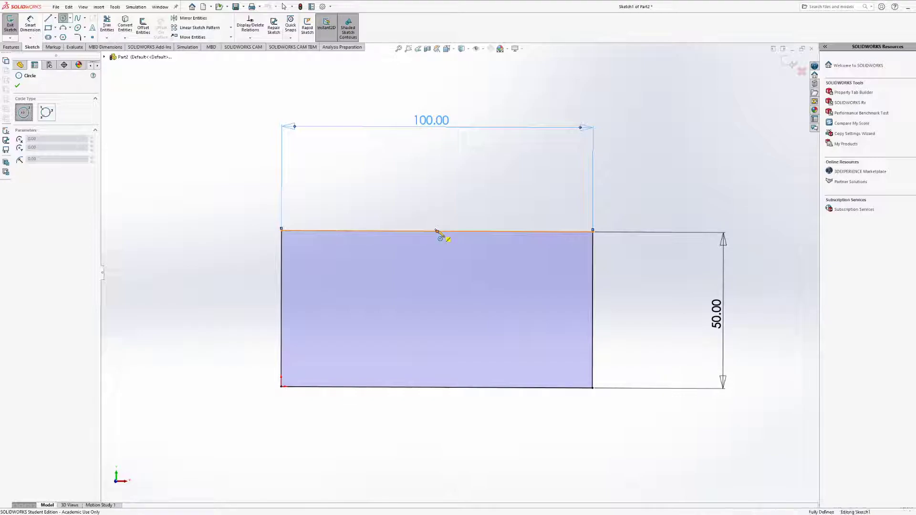
left_click(438, 232)
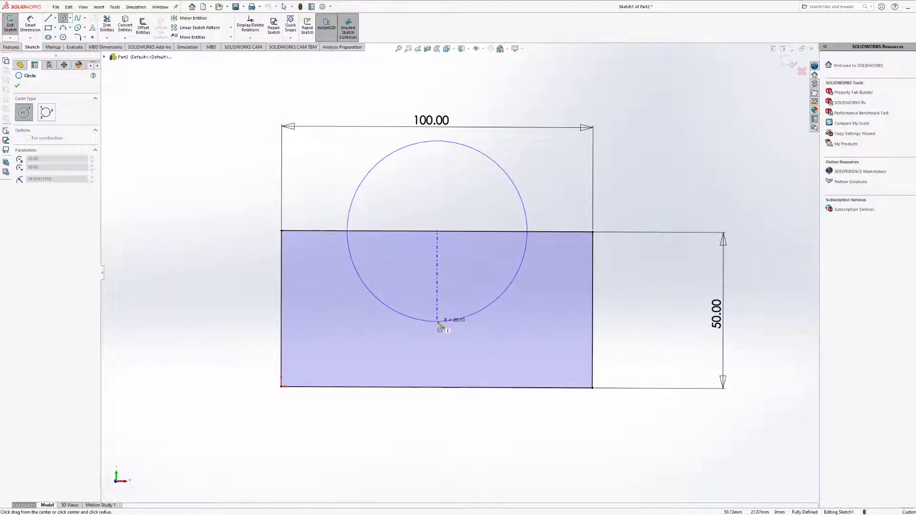
left_click(438, 321)
Inspect how the circle overlaps the rectangle, undo the circle, and leave the command.
mouse_move(527, 252)
middle_mouse_down()
mouse_move(522, 262)
mouse_move(458, 218)
middle_mouse_up()
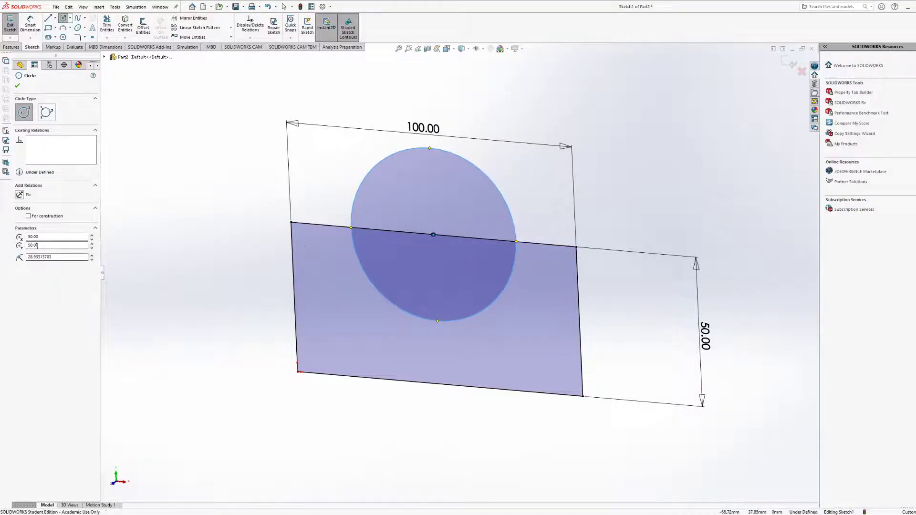
middle_click_drag(385, 270, 437, 238)
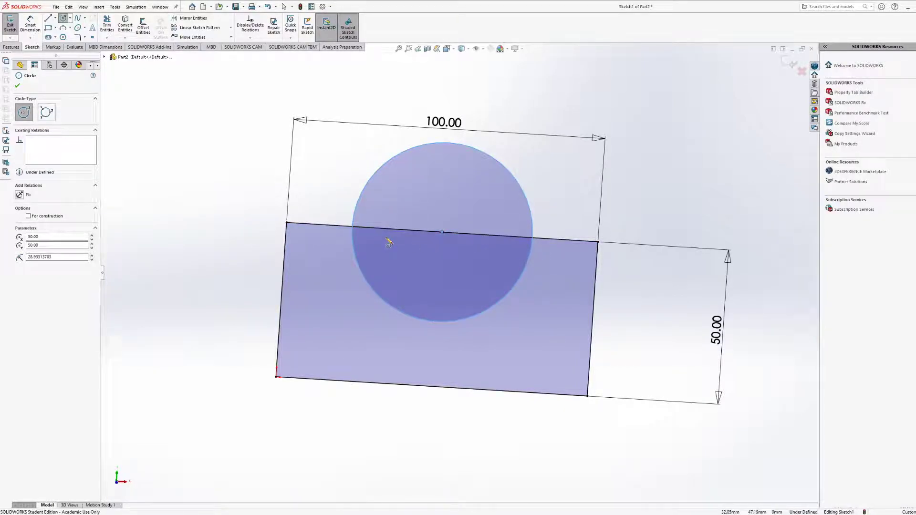
key("ctrl+z")
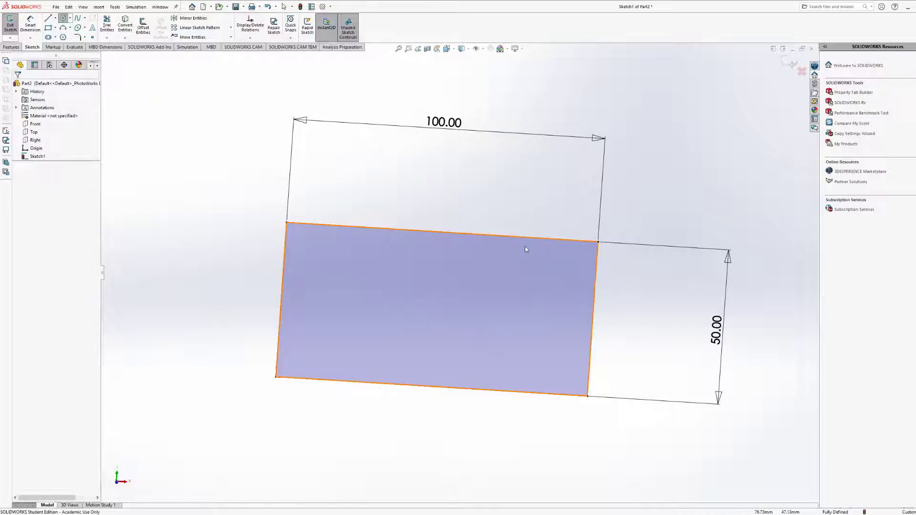
key("Escape")
Sketch a circle of about 19.2 mm radius centred on the rectangle's top edge, about 25 mm from its right corner.
left_click(65, 19)
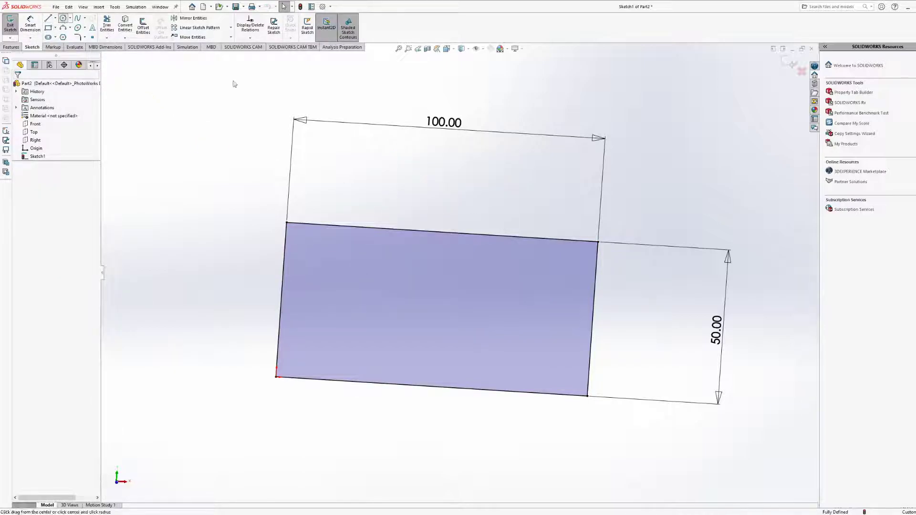
left_click(520, 237)
left_click(516, 297)
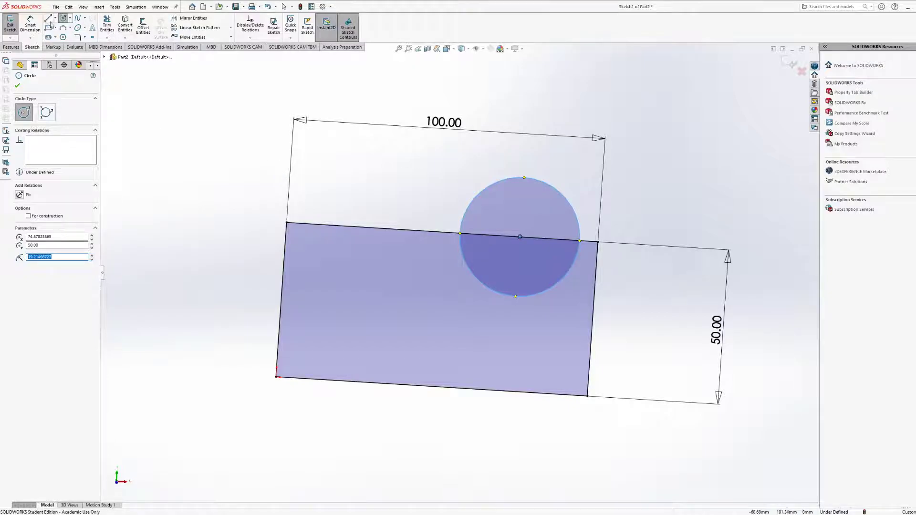
Dimension the circle's centre to 50 mm from the rectangle's right edge.
left_click(35, 21)
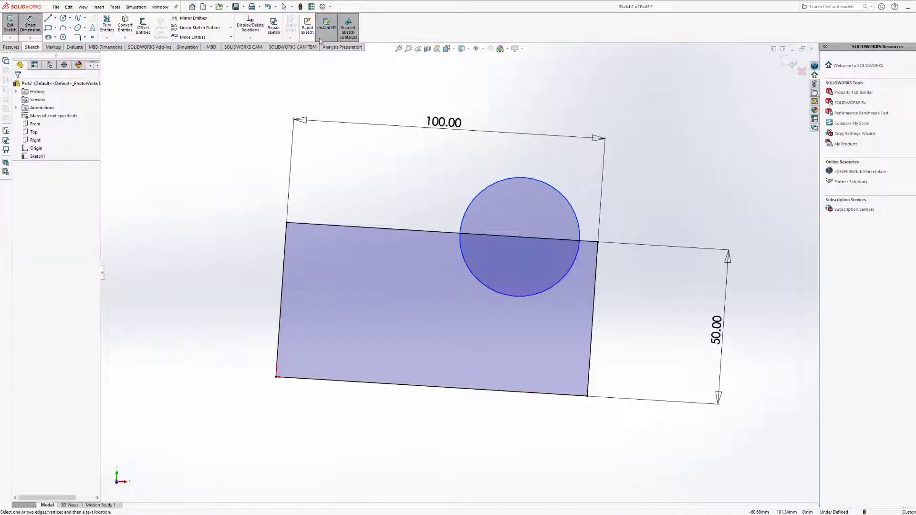
left_click(575, 211)
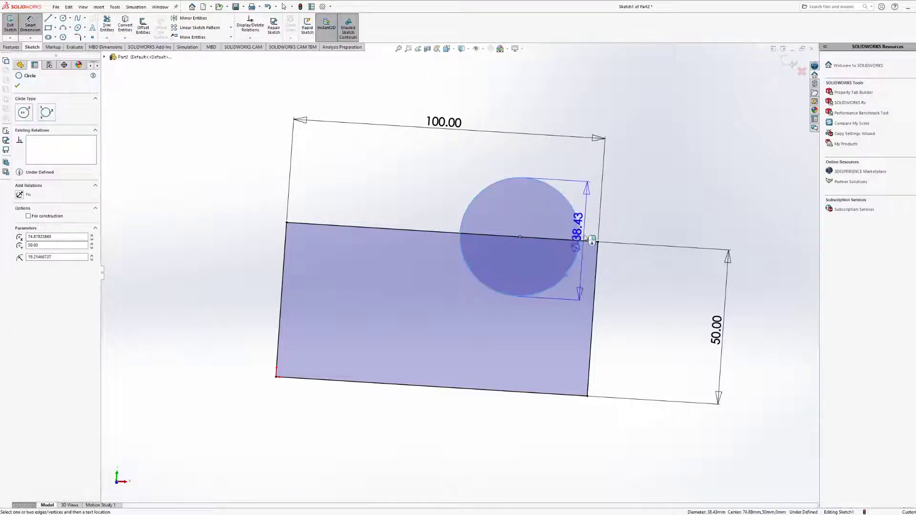
left_click(598, 261)
left_click(697, 197)
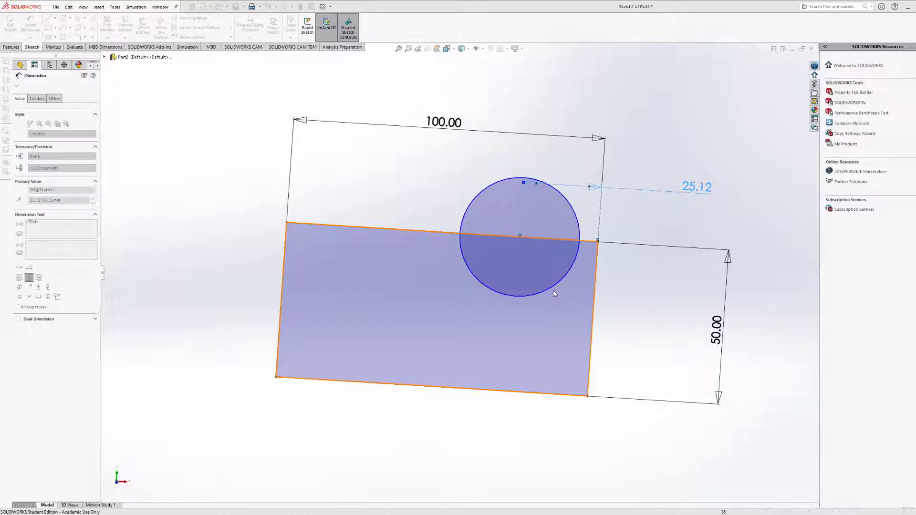
key("Return")
left_click_drag(787, 194, 679, 207)
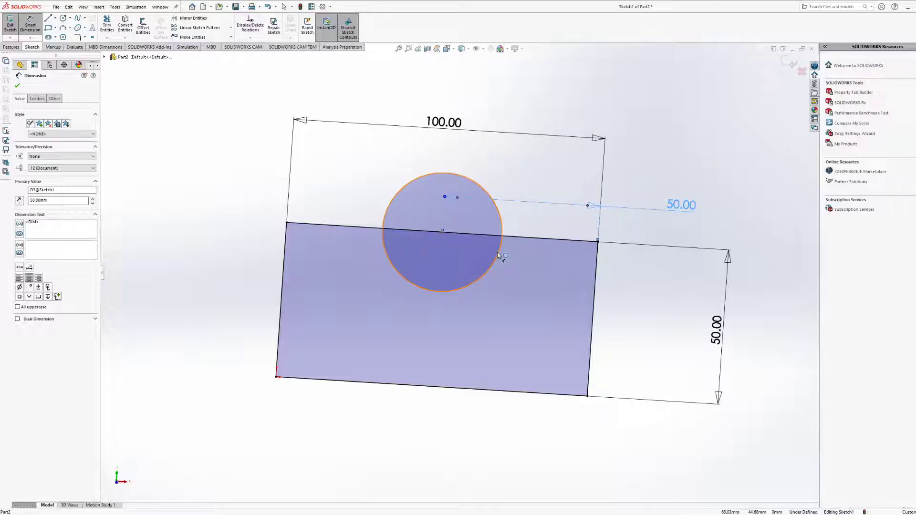
Examine the circle's placement in the front view and the block with the semicircular cutout.
left_click(447, 51)
left_click(389, 280)
mouse_move(389, 279)
middle_mouse_down("ctrl")
mouse_move(458, 251)
mouse_move(437, 282)
middle_mouse_up("ctrl")
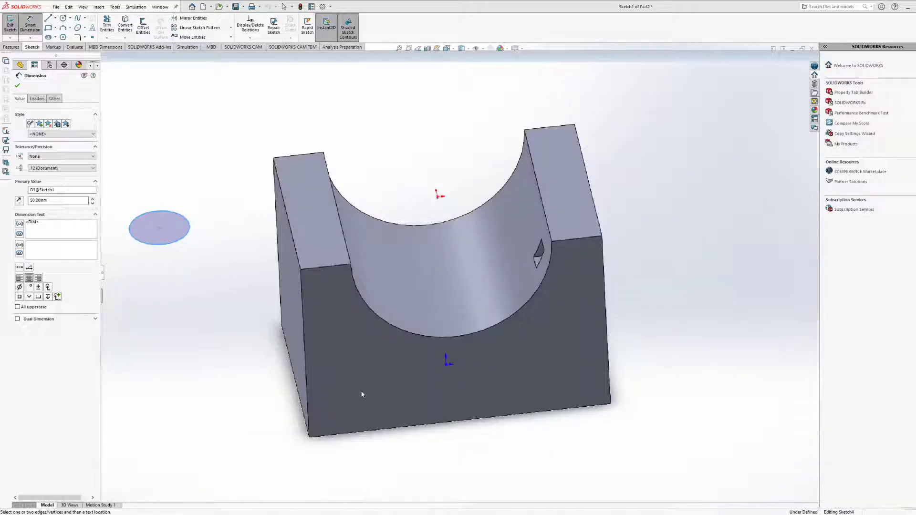
key("Escape")
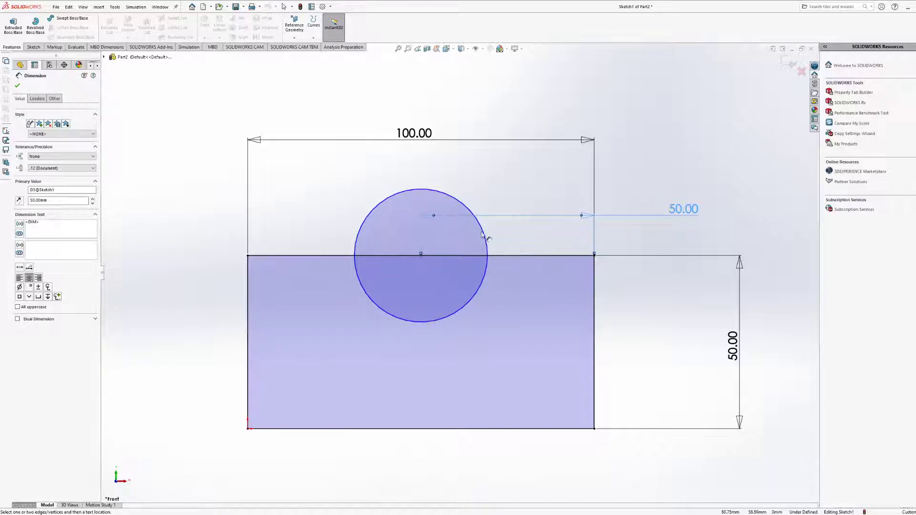
Leave the dimension command and delete the circle on the rectangle's top edge.
left_click(18, 87)
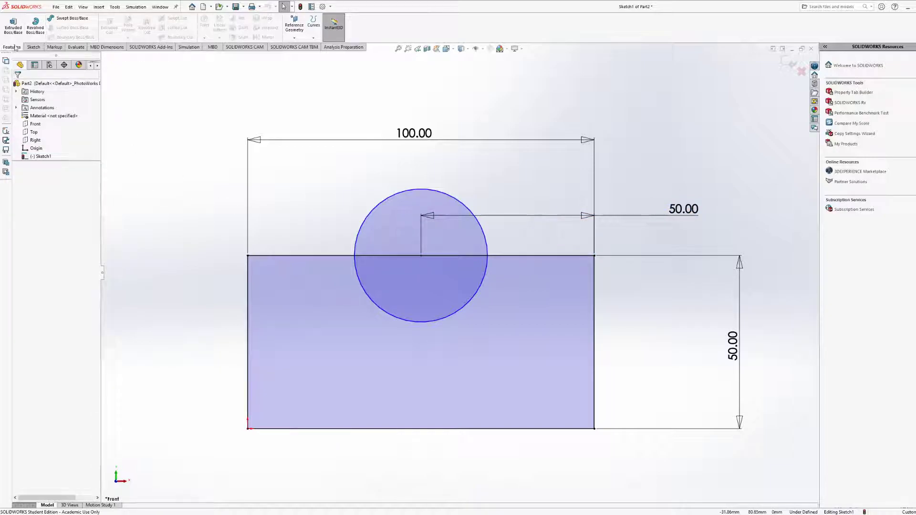
left_click(33, 47)
left_click(30, 24)
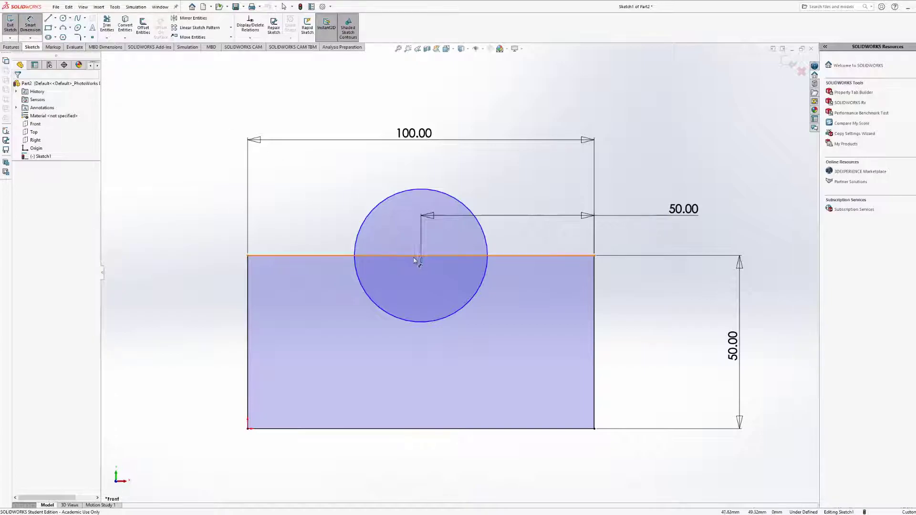
key("Escape")
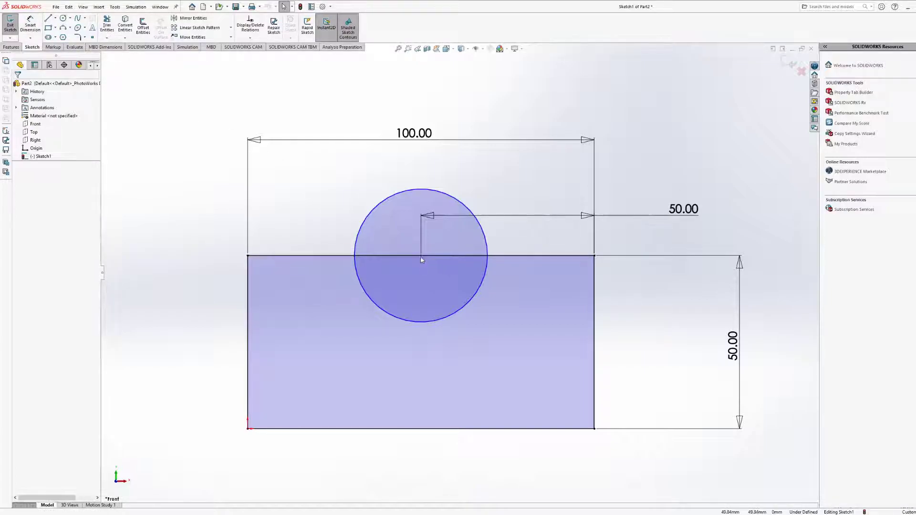
left_click(487, 240)
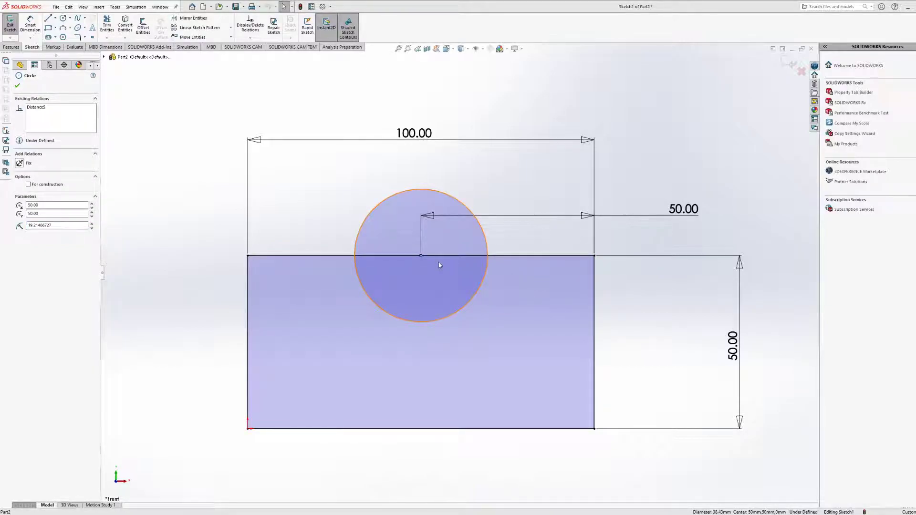
key("Delete")
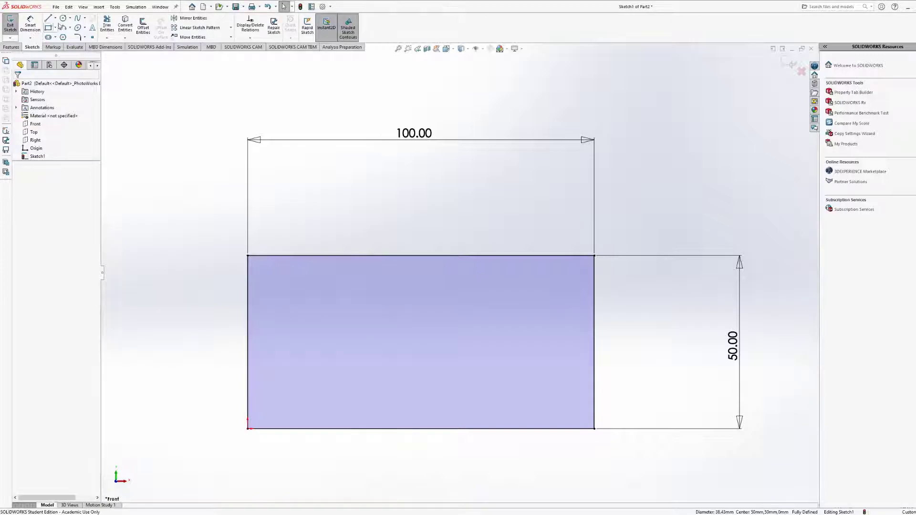
Sketch a circle of about 20.8 mm radius centred on the midpoint of the rectangle's top edge and check its centre point's relation.
left_click(63, 18)
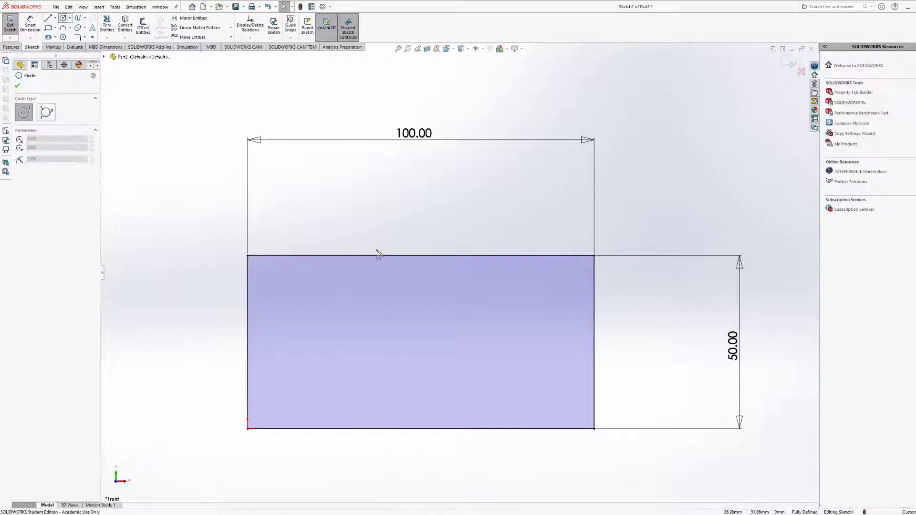
left_click(421, 256)
left_click(429, 330)
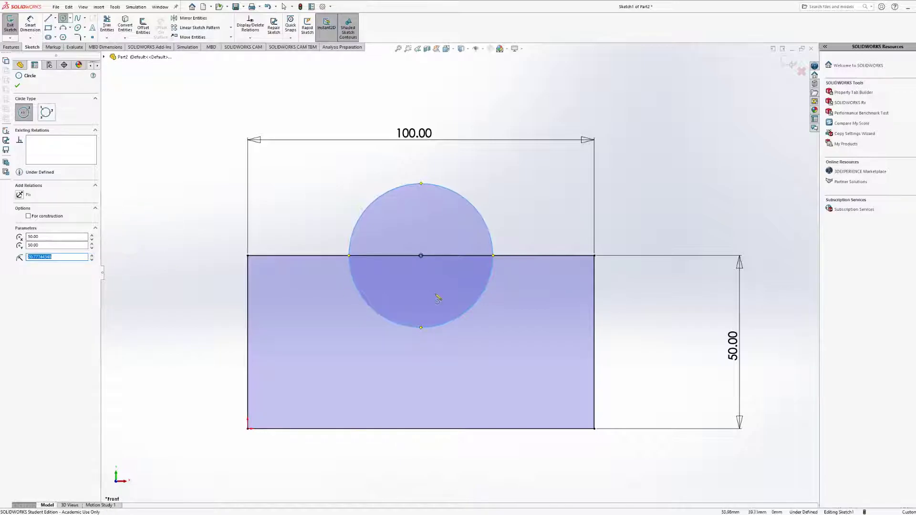
key("Escape")
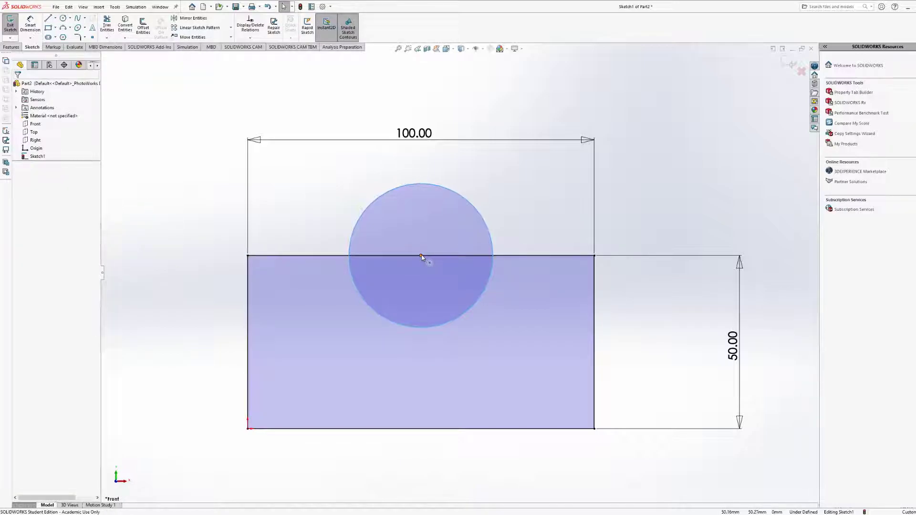
left_click(421, 256)
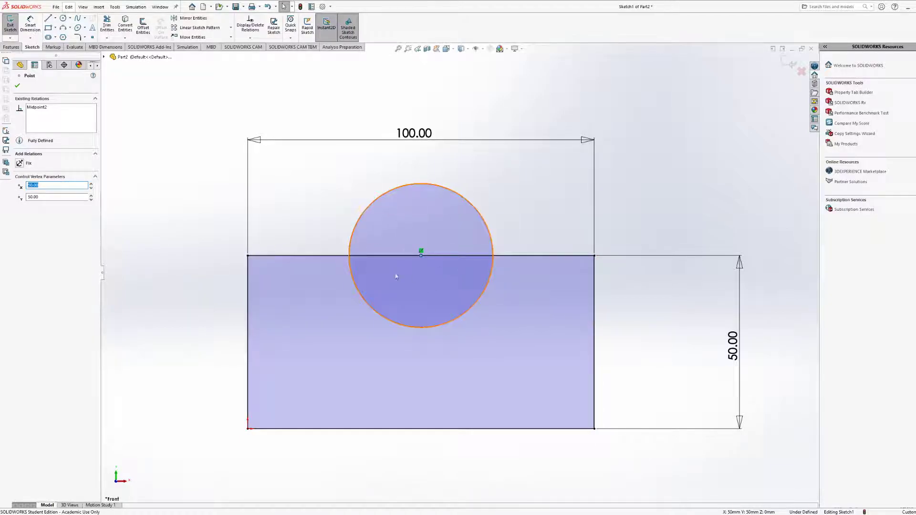
Add a driven dimension between the circle's centre and the rectangle's right edge, and leave the command.
left_click(30, 25)
left_click(487, 225)
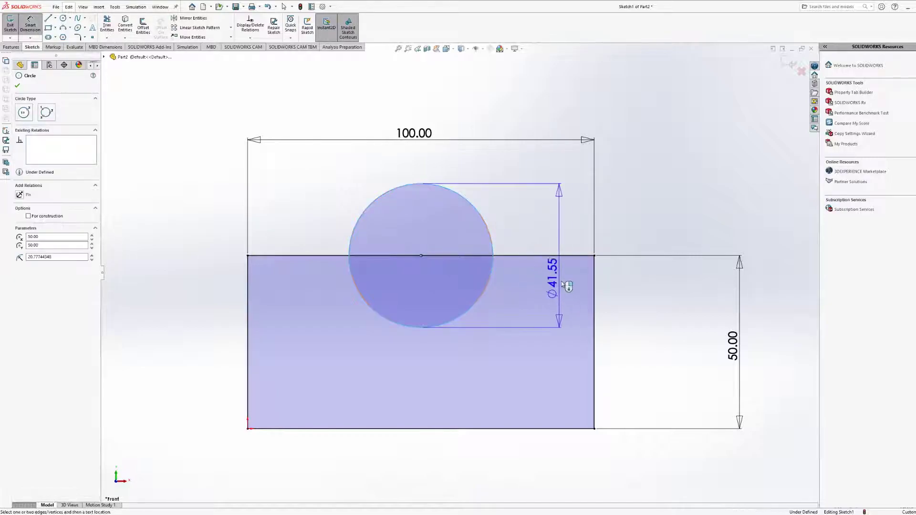
left_click(594, 293)
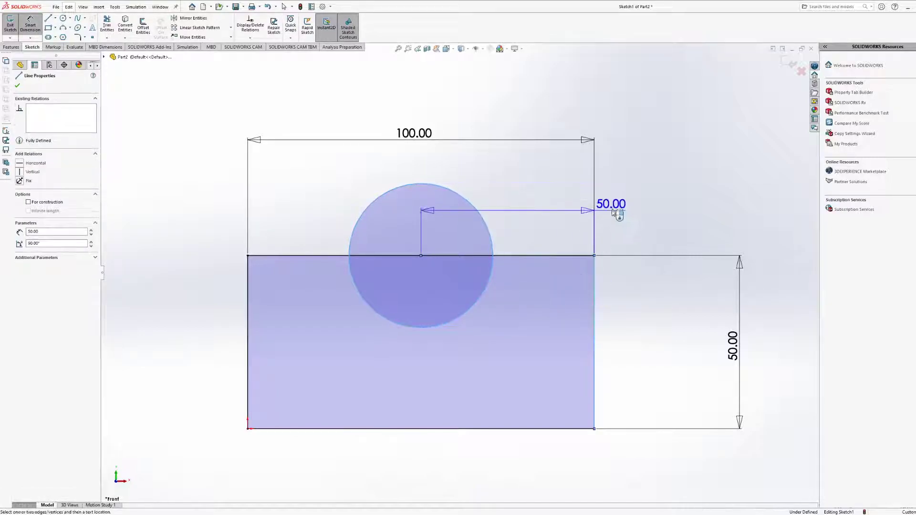
left_click(639, 196)
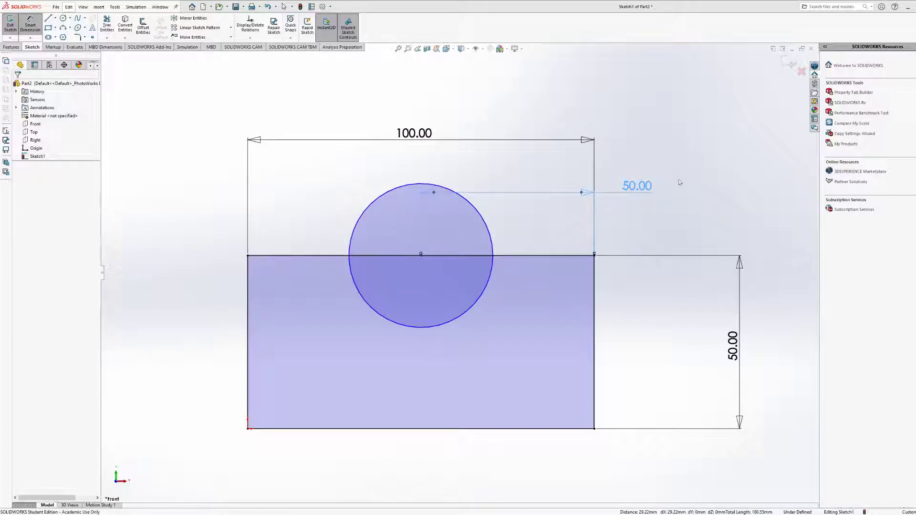
left_click(635, 187)
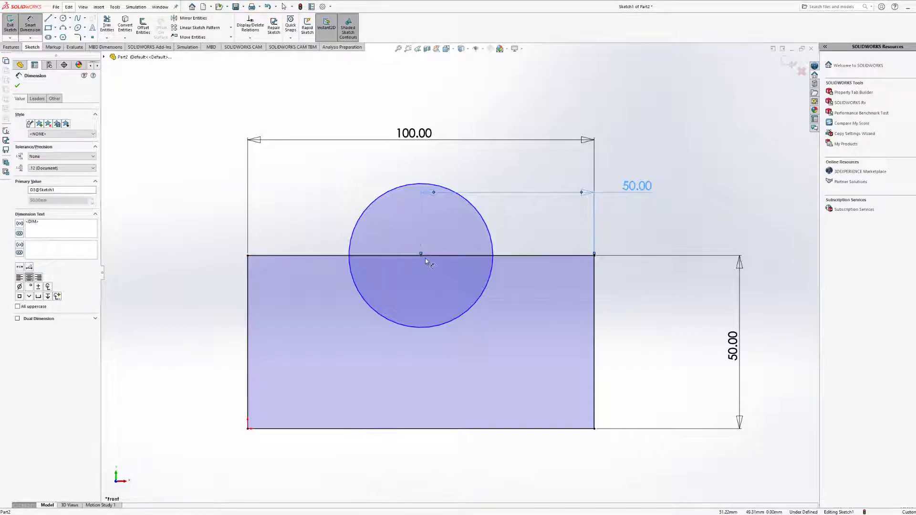
key("Escape")
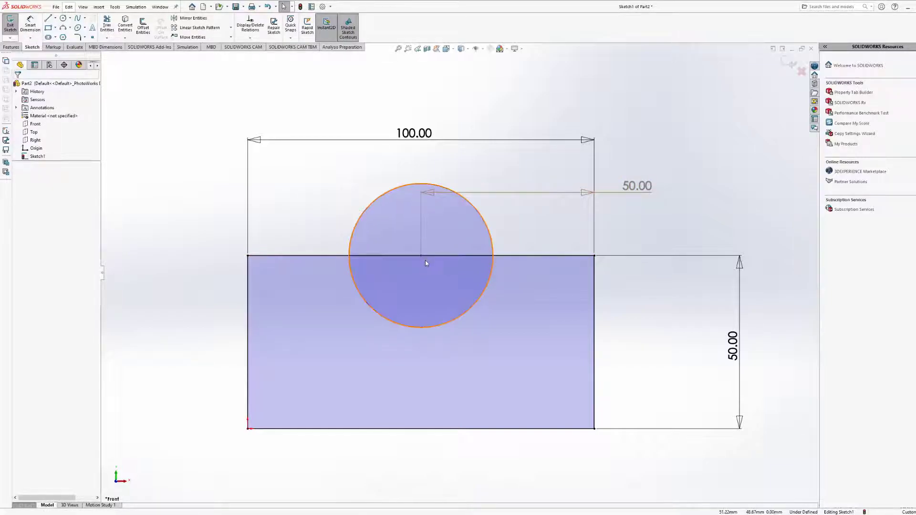
Delete the Midpoint relation on the circle's centre and the driven dimension between the centre and the rectangle's right edge.
left_click(421, 257)
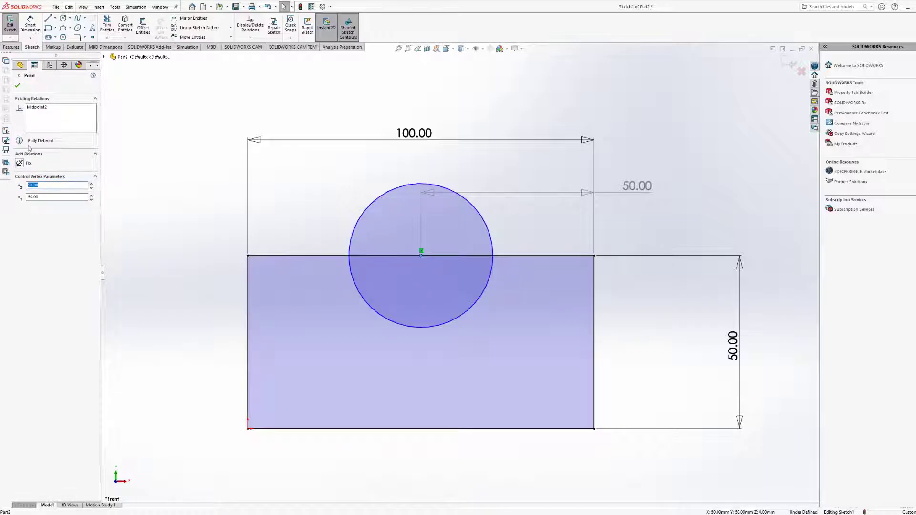
left_click(44, 108)
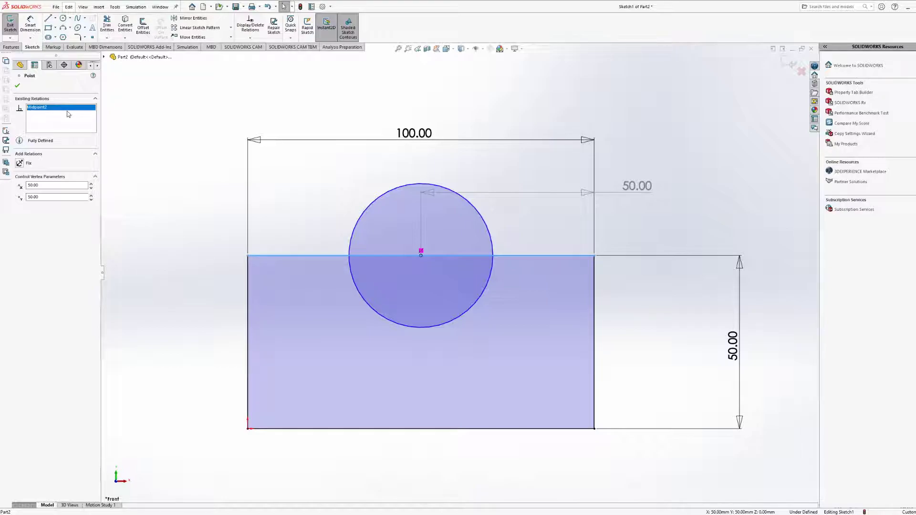
key("Delete")
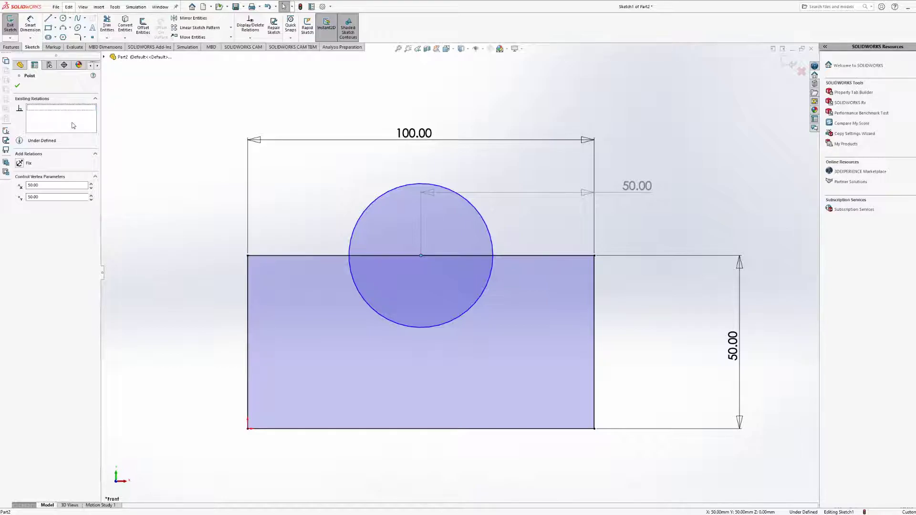
left_click(18, 86)
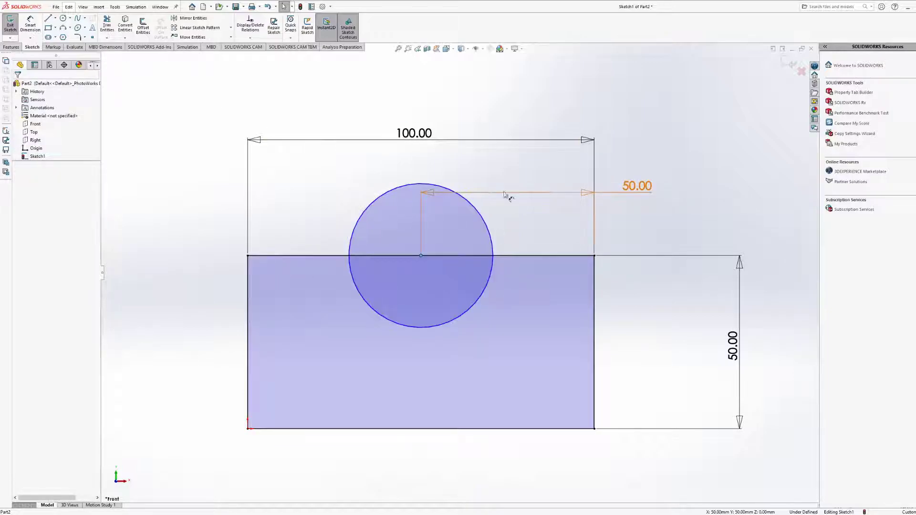
left_click(635, 188)
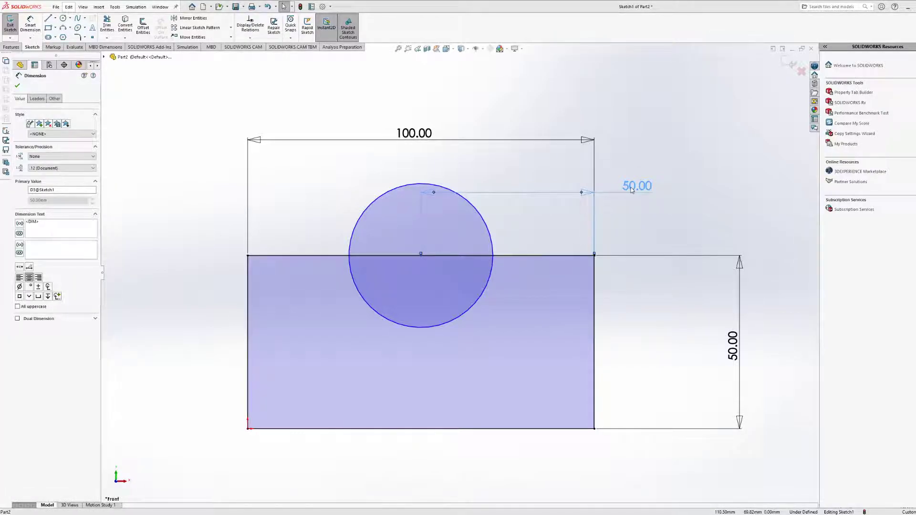
key("Delete")
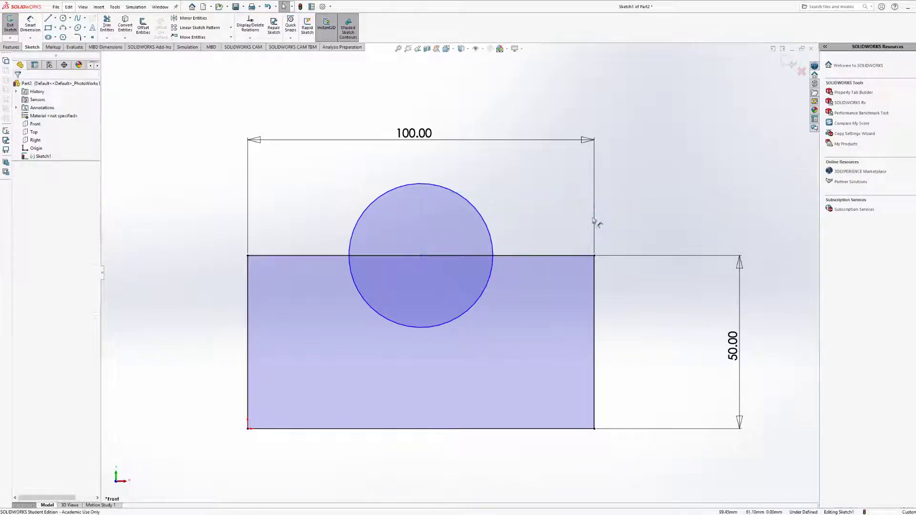
Dimension the circle's centre horizontally from the rectangle's right edge and set the distance to 75 mm.
left_click(31, 23)
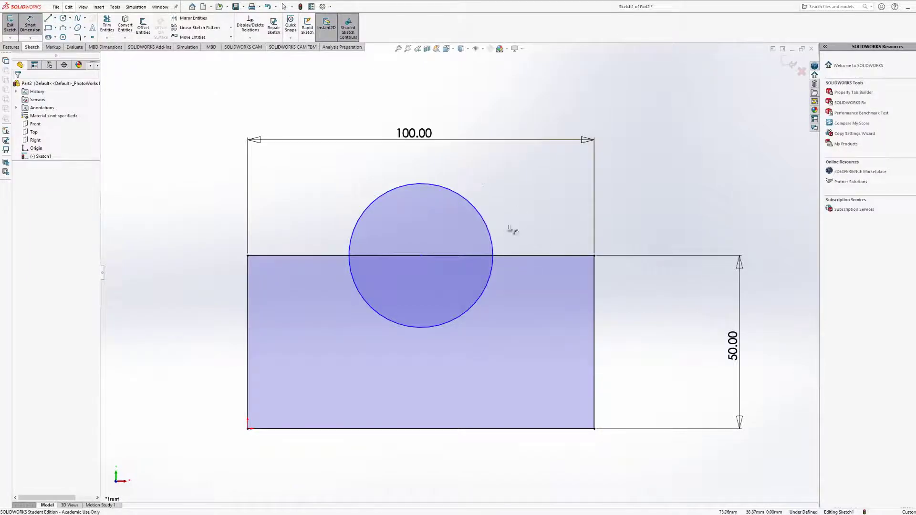
left_click(488, 228)
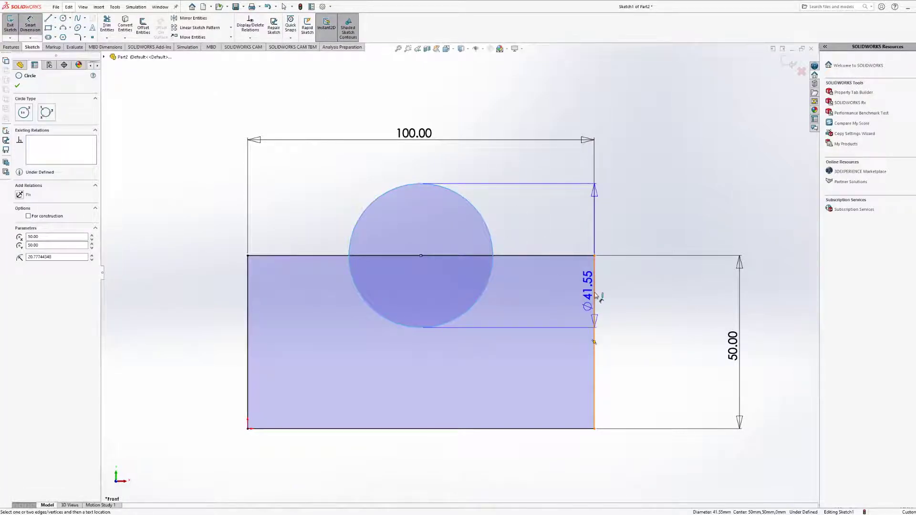
left_click(595, 255)
left_click(640, 194)
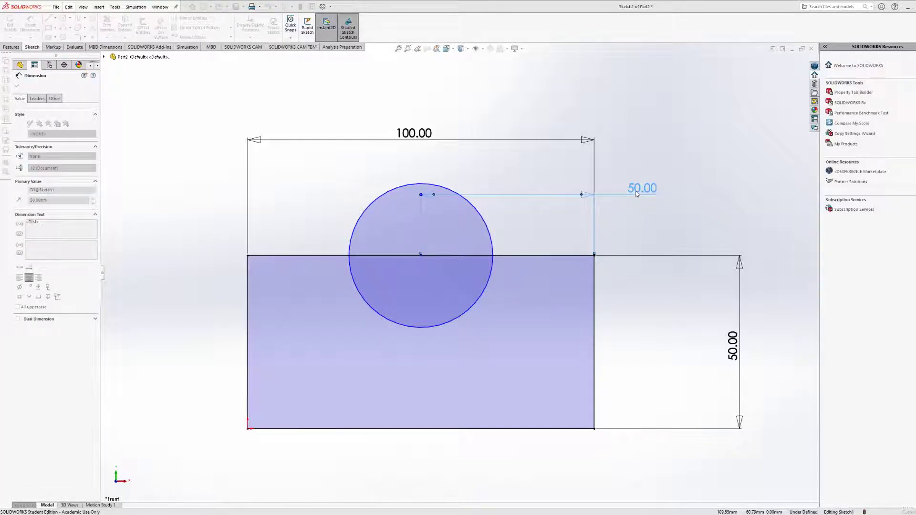
type("75")
key("Return")
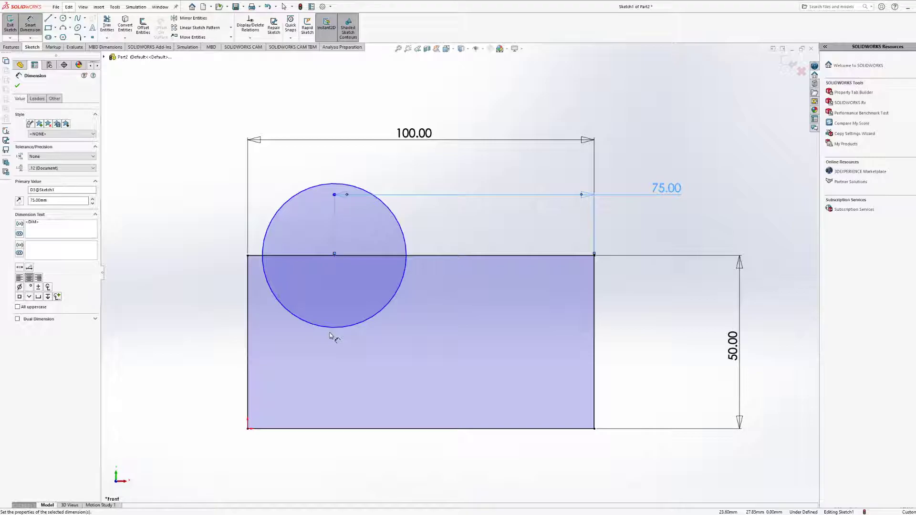
Try to dimension the circle's horizontal distance from the rectangle's left edge.
left_click(263, 254)
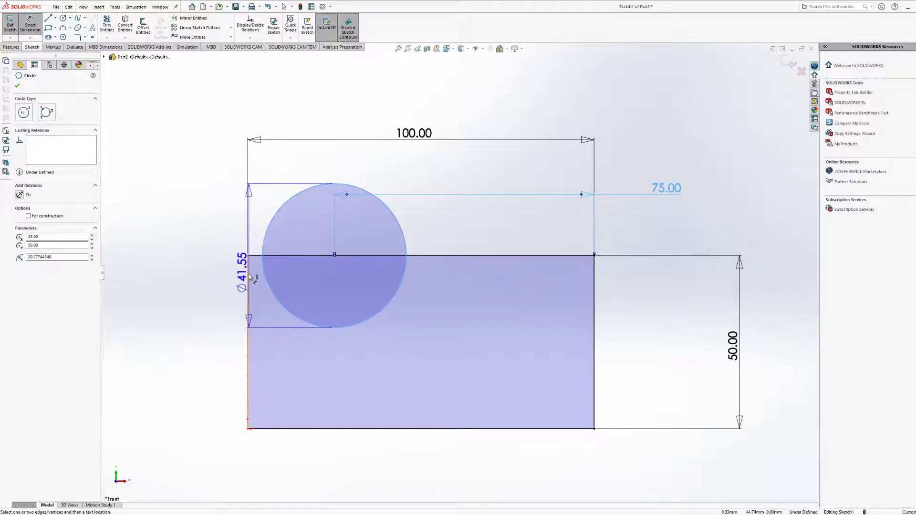
left_click(248, 281)
left_click(199, 213)
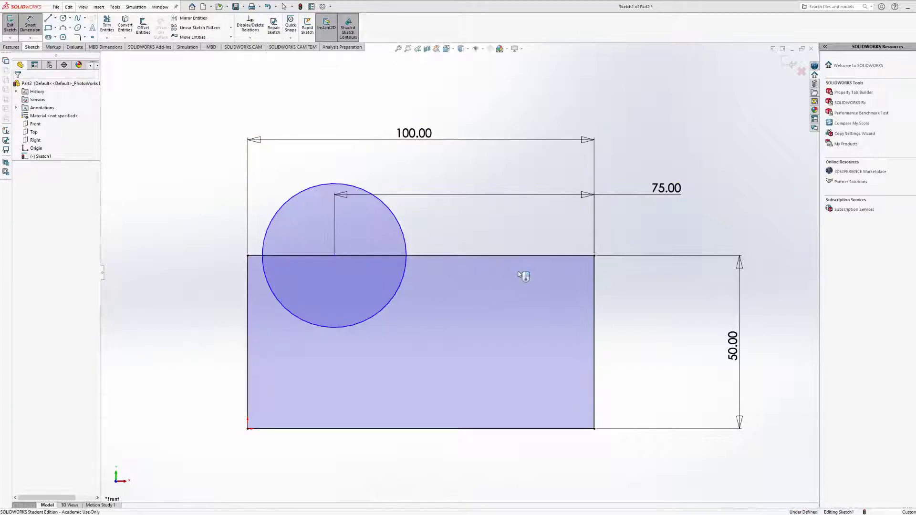
Dimension the circle centre's height above the rectangle's bottom edge and delete that dimension.
left_click(340, 328)
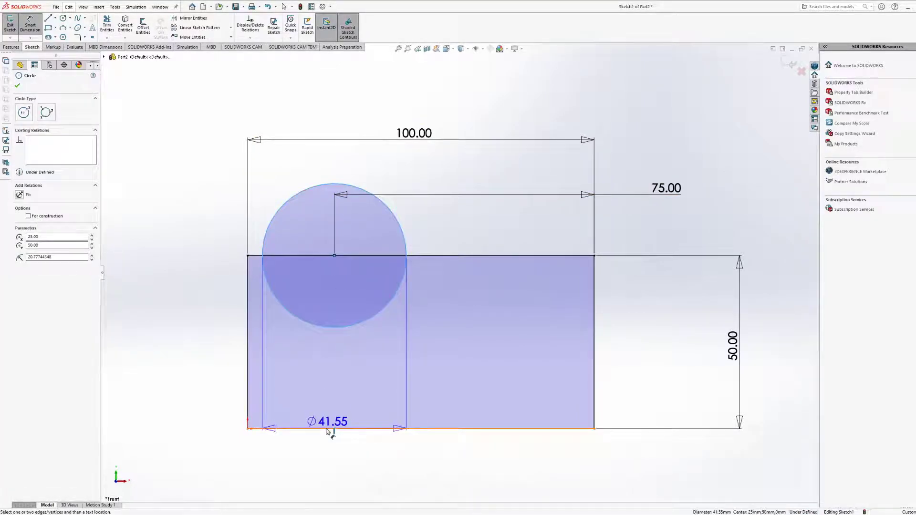
left_click(328, 429)
left_click(192, 334)
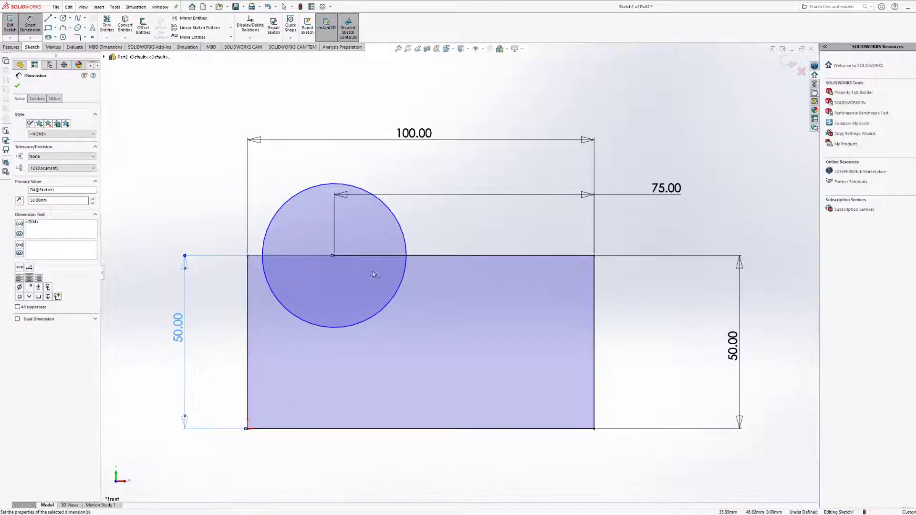
key("Escape")
left_click(178, 330)
key("Delete")
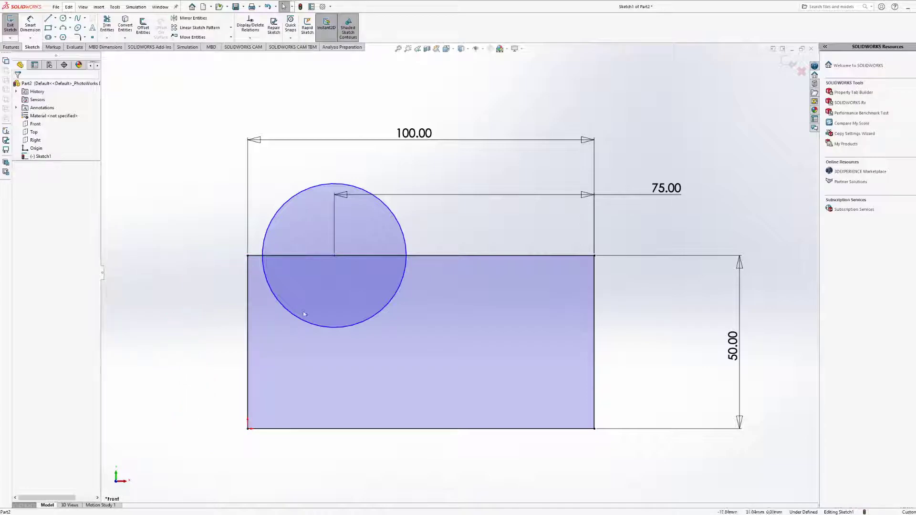
Dimension the circle's diameter and set it to 10 mm.
left_click(365, 320)
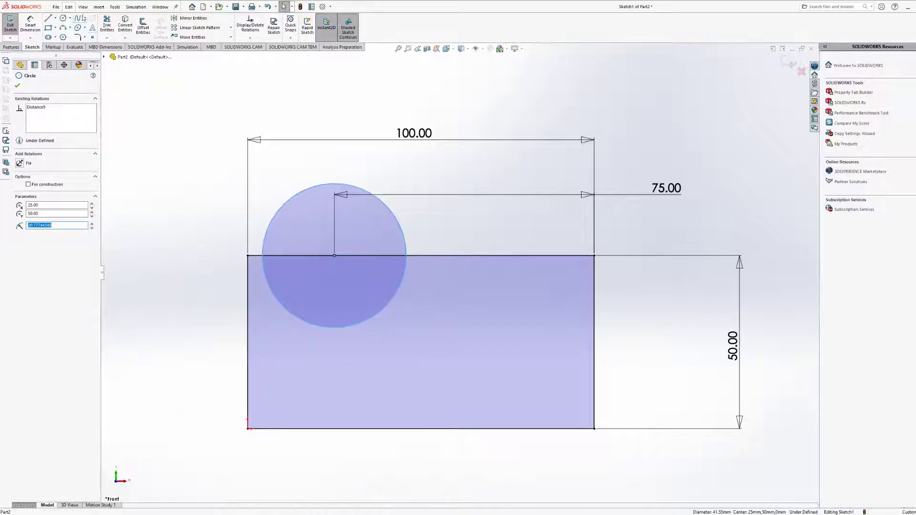
left_click(30, 24)
left_click(283, 204)
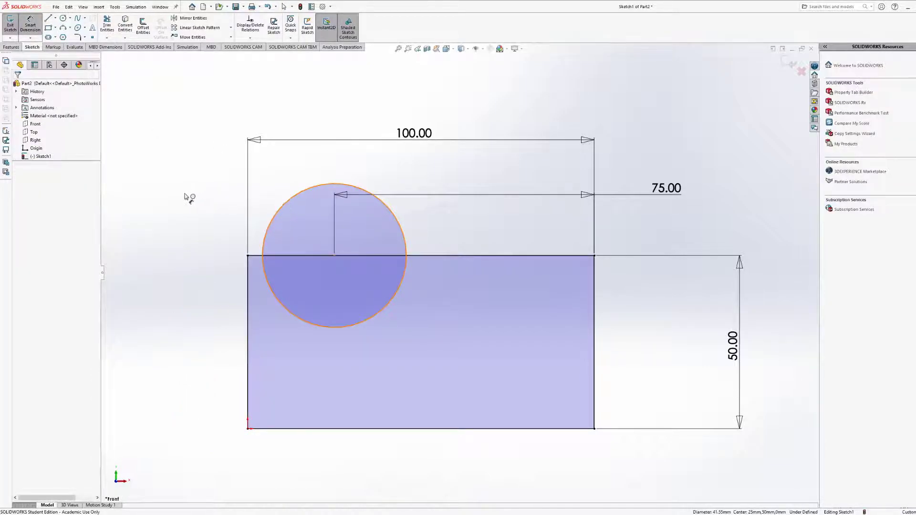
left_click(182, 192)
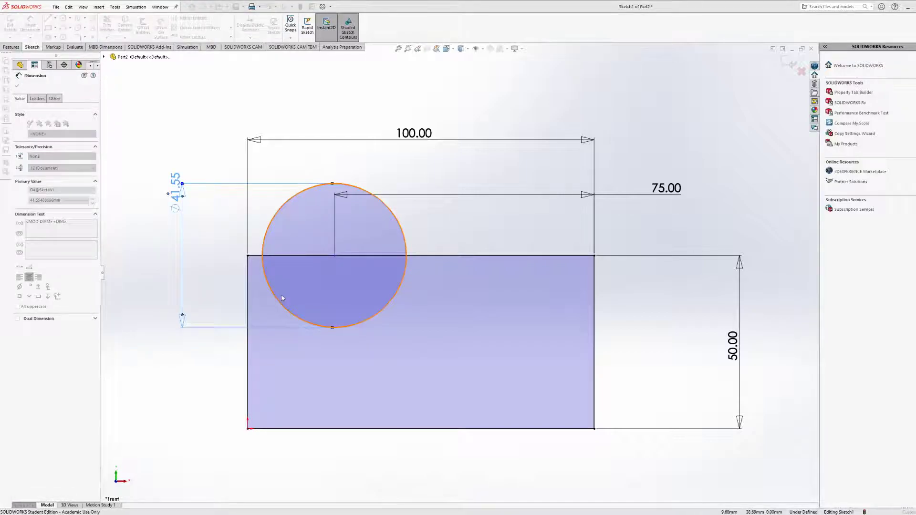
type("10")
key("Return")
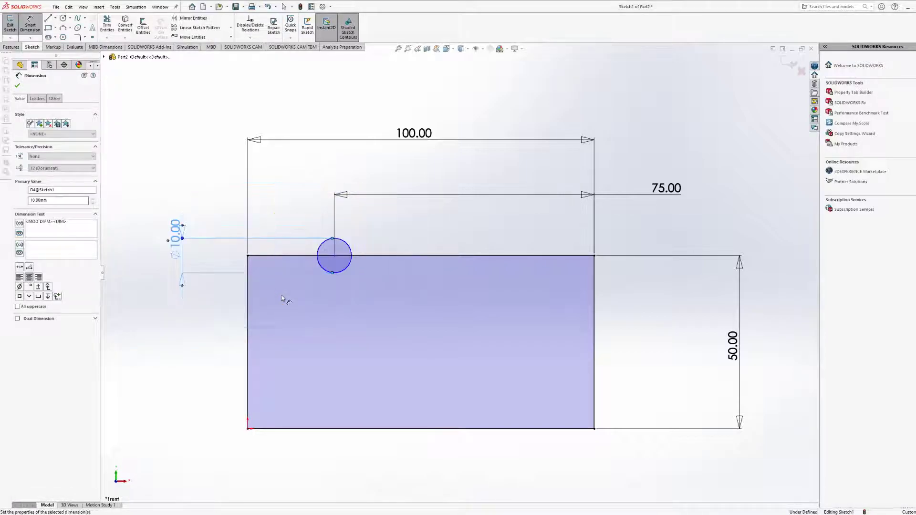
Reposition the circle's diameter dimension so it sits just above and left of the circle.
left_click_drag(183, 238, 200, 250)
left_click(200, 249)
key("ctrl+z")
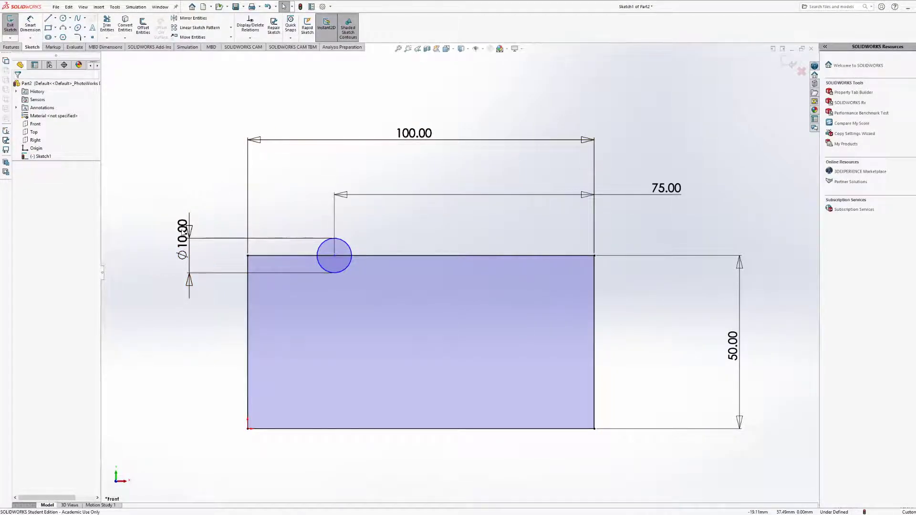
left_click_drag(184, 232, 313, 218)
left_click(308, 188)
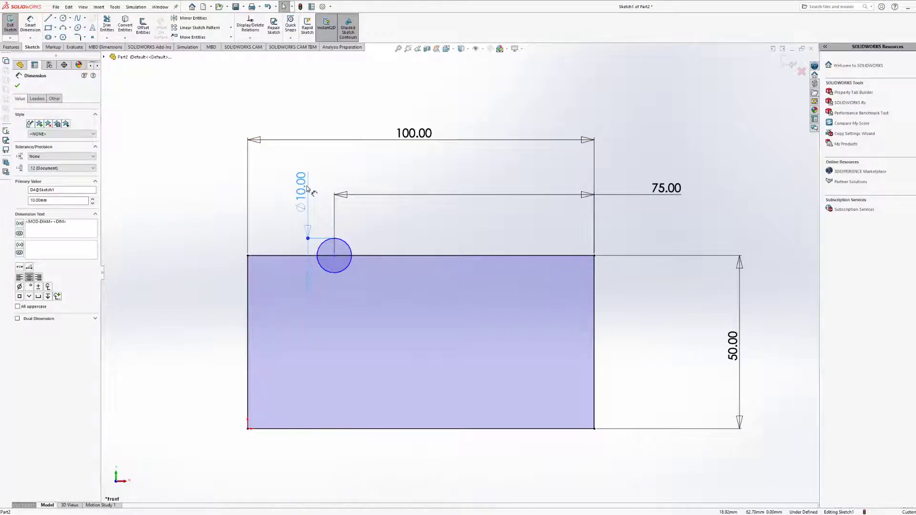
left_click(146, 151)
Exit the sketch and reopen it for editing.
left_click(10, 22)
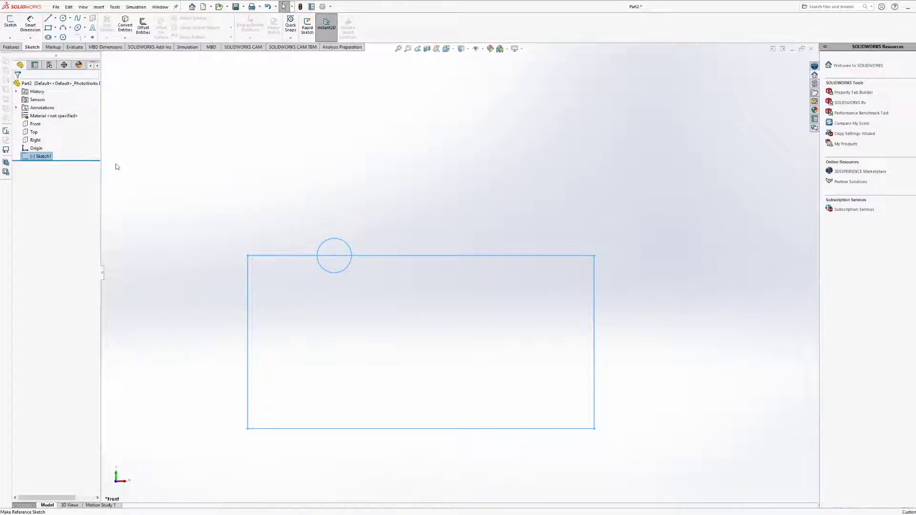
left_click(49, 138)
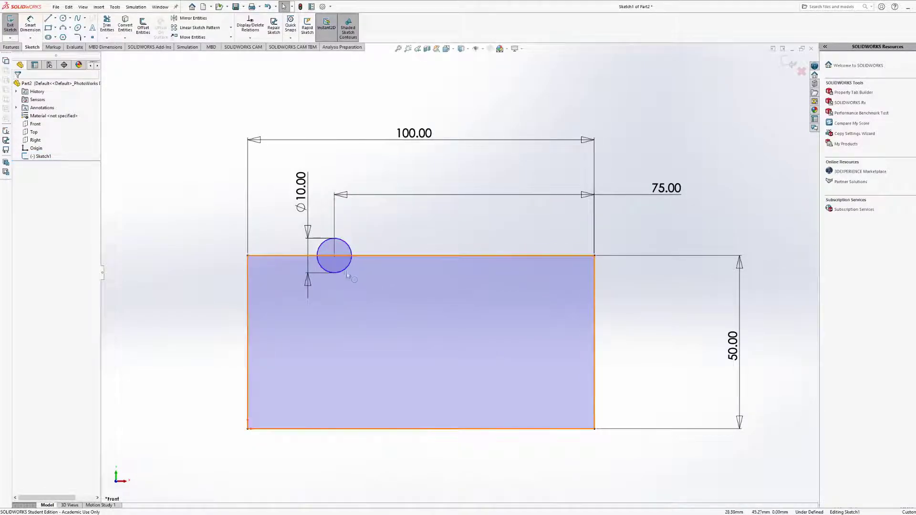
Set the circle's diameter dimension to 15 mm.
left_click(30, 24)
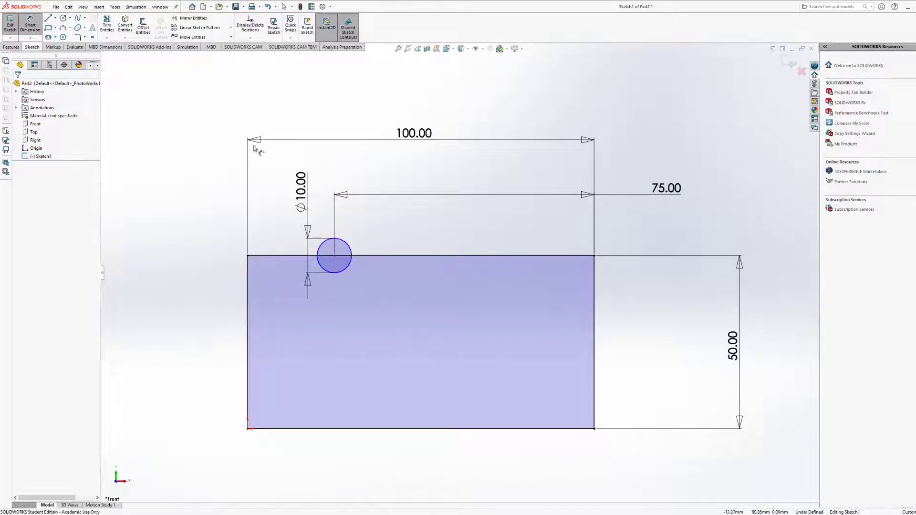
scroll(354, 263, "down", 4)
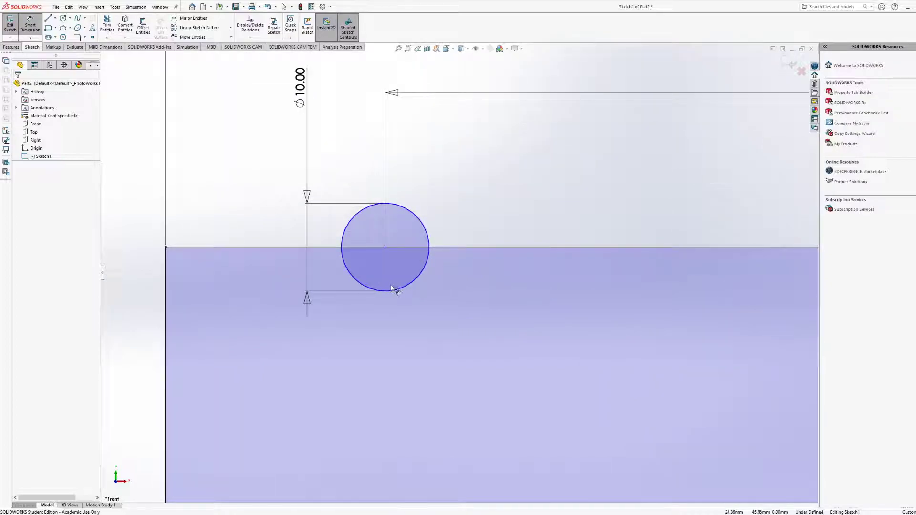
scroll(458, 275, "up", 5)
mouse_move(535, 296)
middle_mouse_down()
mouse_move(522, 297)
mouse_move(524, 309)
middle_mouse_up()
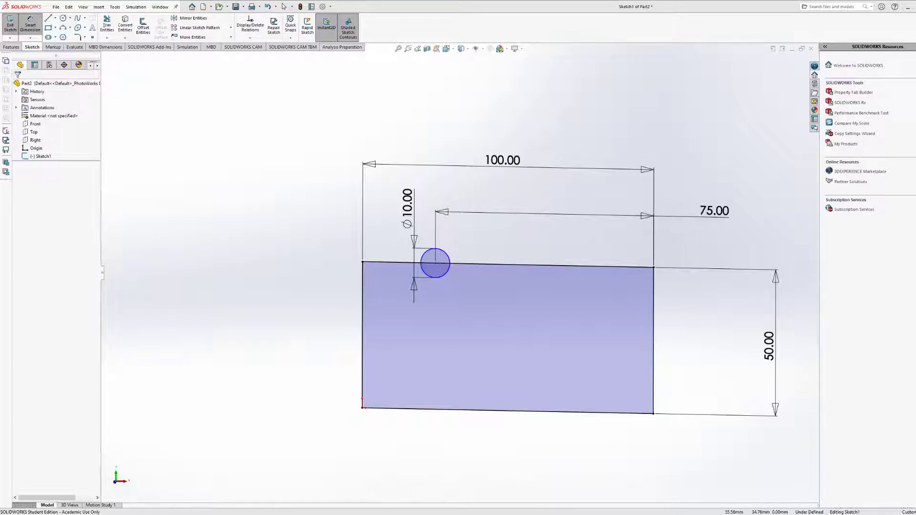
mouse_move(464, 293)
middle_mouse_down()
mouse_move(455, 309)
mouse_move(465, 291)
mouse_move(379, 272)
mouse_move(357, 282)
mouse_move(355, 301)
middle_mouse_up()
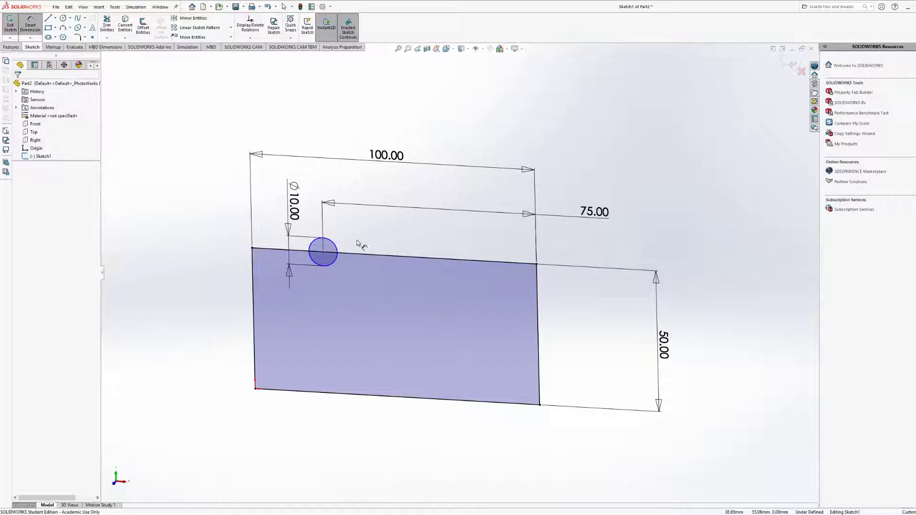
middle_click_drag(360, 241, 377, 221)
left_click(305, 222)
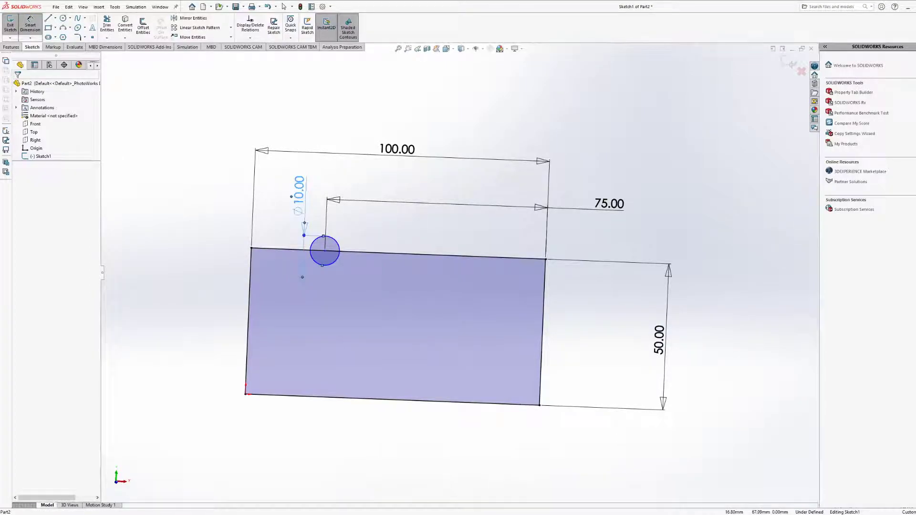
key("Escape")
left_click(315, 213)
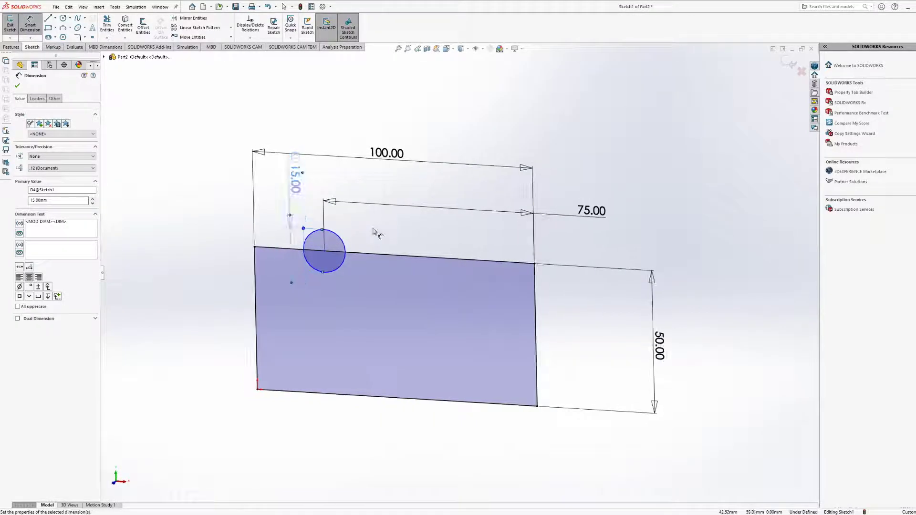
key("Escape")
Try to add a dimension between the rectangle's top edge and the circle.
scroll(259, 256, "down", 5)
left_click(408, 240)
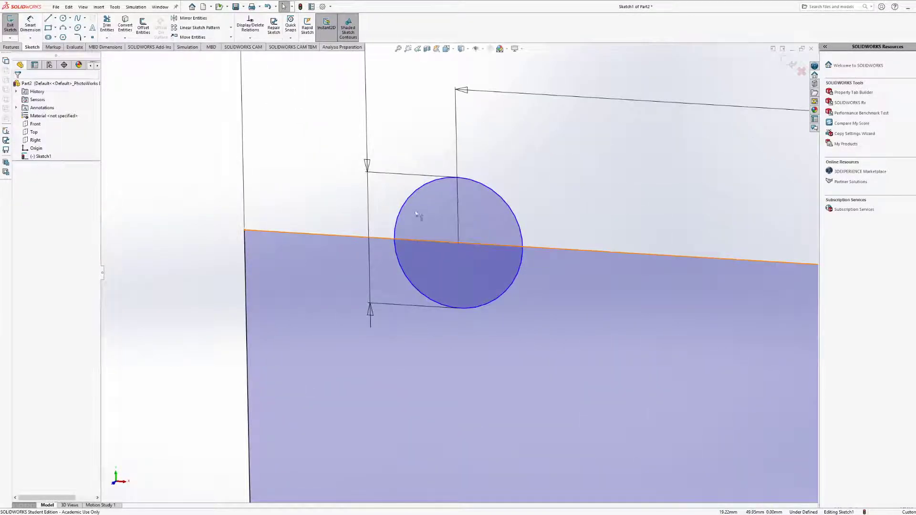
left_click(446, 179, "ctrl")
key("Escape")
left_click(30, 24)
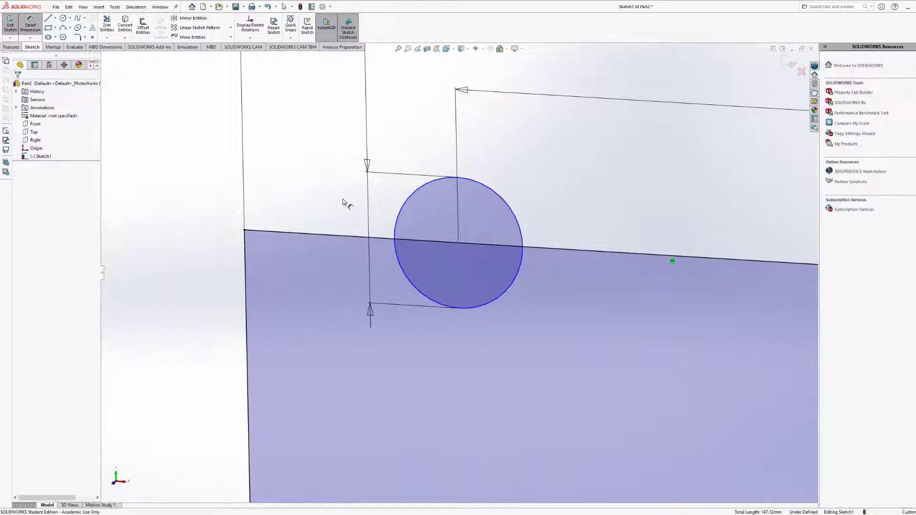
left_click(415, 241)
left_click(442, 177)
key("Escape")
middle_click_drag(461, 249, 493, 245)
left_click(497, 247)
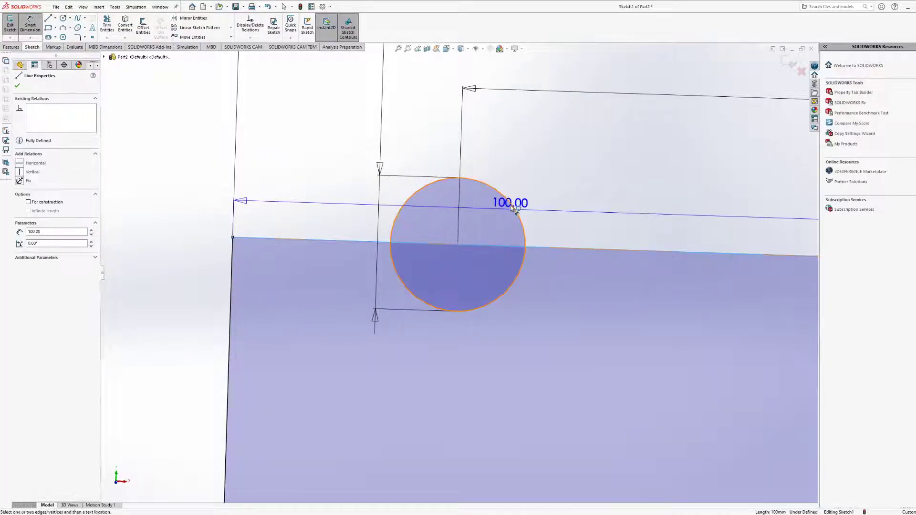
left_click(513, 206)
left_click(567, 190)
Try to dimension the circle centre's distance from the rectangle's left edge, and cancel it.
scroll(471, 279, "up", 3)
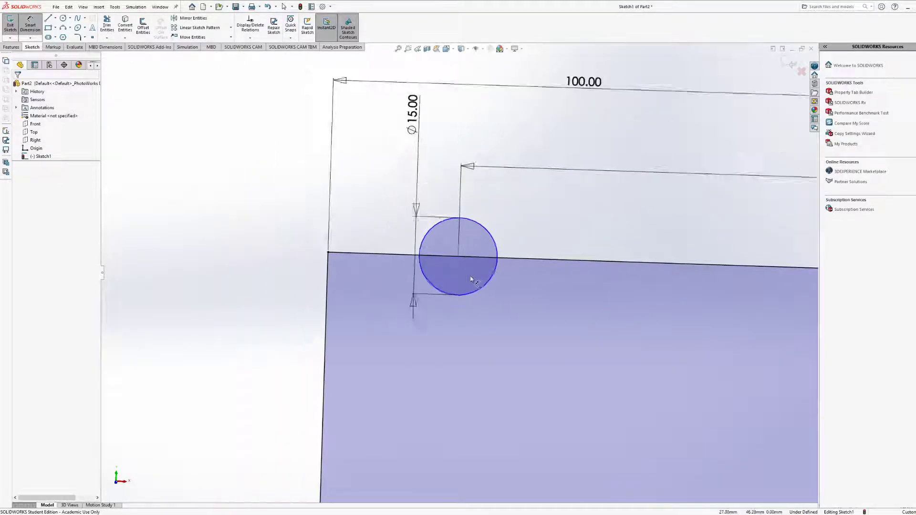
scroll(471, 279, "up", 4)
left_click(459, 266)
left_click(395, 286)
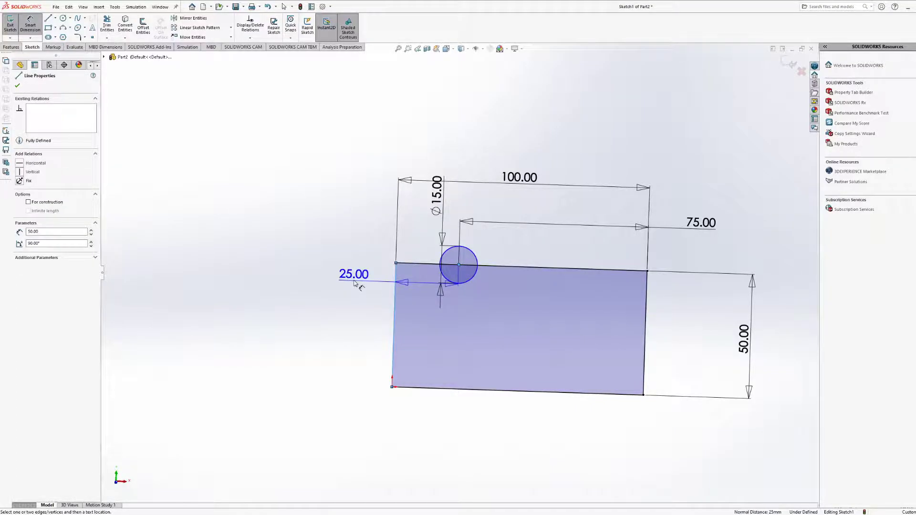
key("Escape")
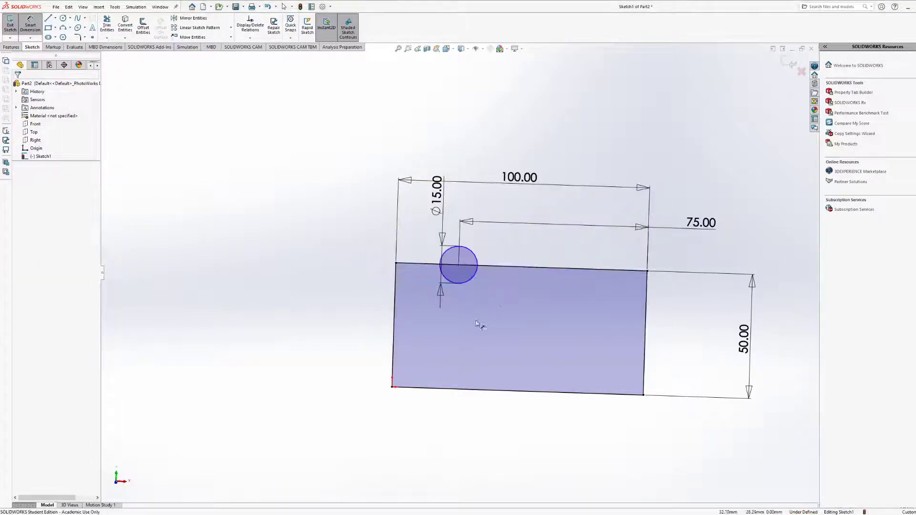
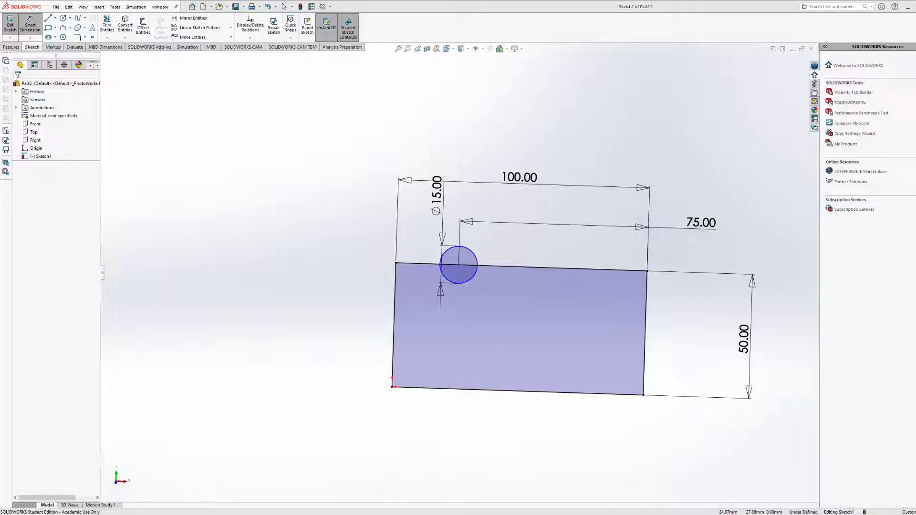
Trim away the circle's upper half and the rectangle's top-edge segment inside it to form a semicircular notch.
middle_click_drag(544, 225, 580, 215)
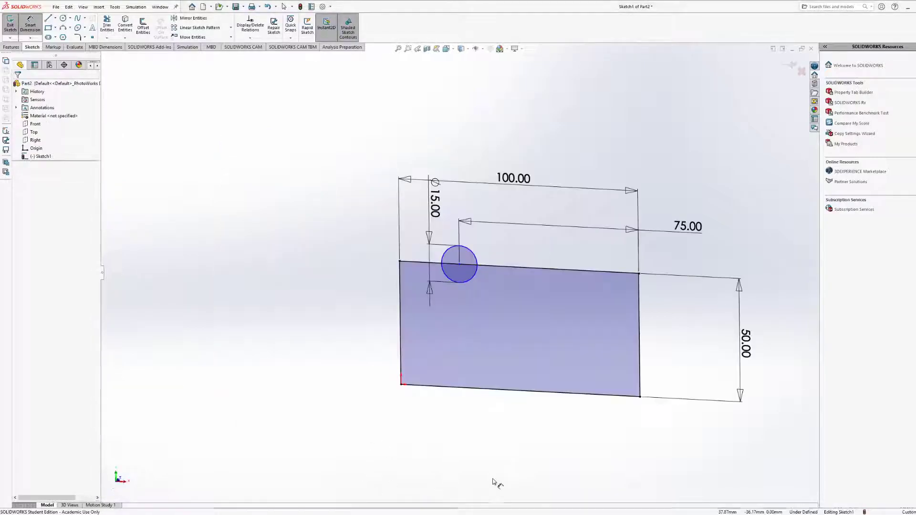
mouse_move(554, 313)
middle_mouse_down()
mouse_move(575, 292)
mouse_move(536, 323)
mouse_move(536, 338)
mouse_move(493, 317)
middle_mouse_up()
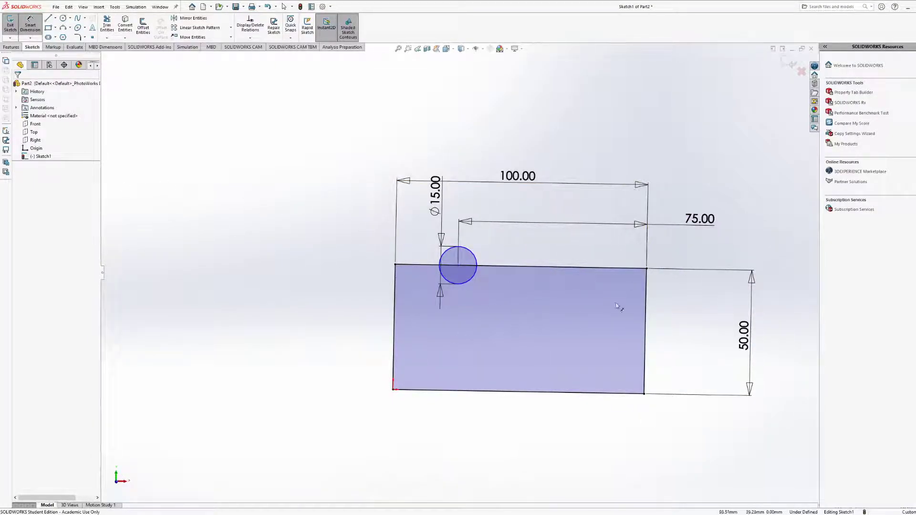
mouse_move(537, 280)
middle_mouse_down("ctrl")
mouse_move(481, 266)
mouse_move(423, 287)
middle_mouse_up("ctrl")
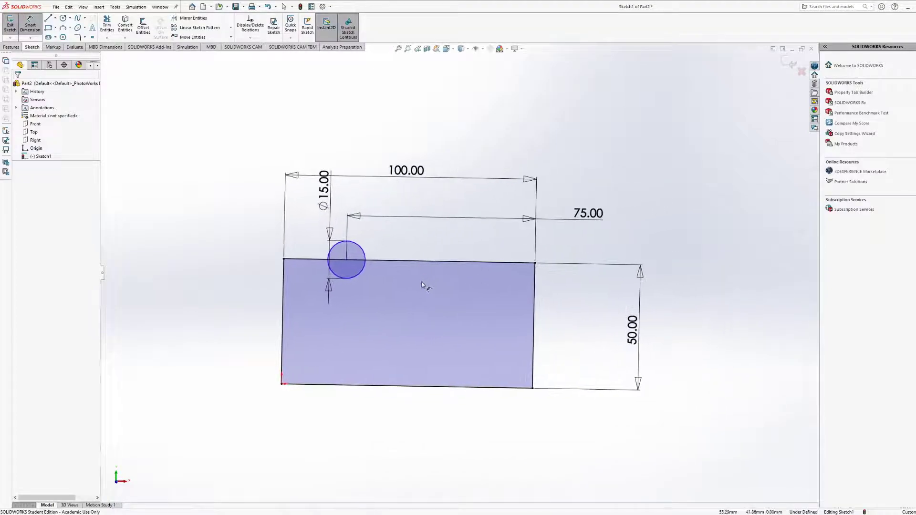
left_click(107, 24)
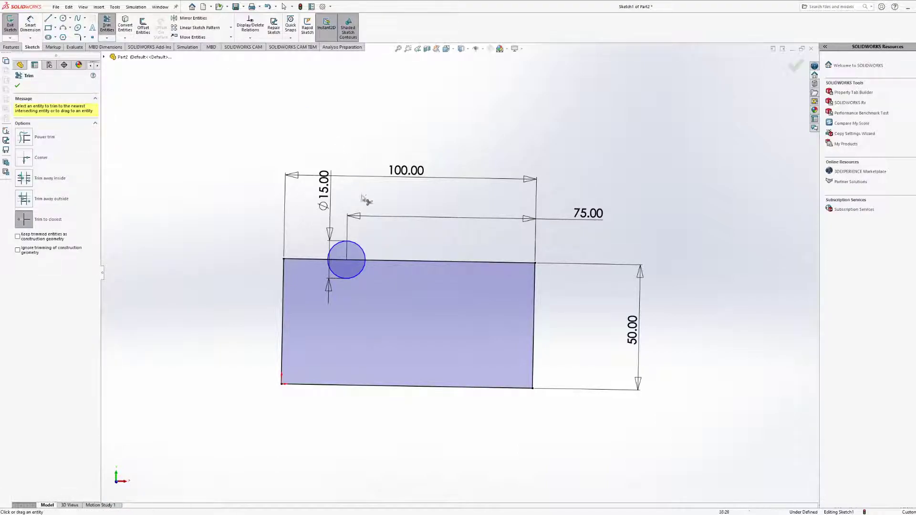
scroll(353, 261, "down", 4)
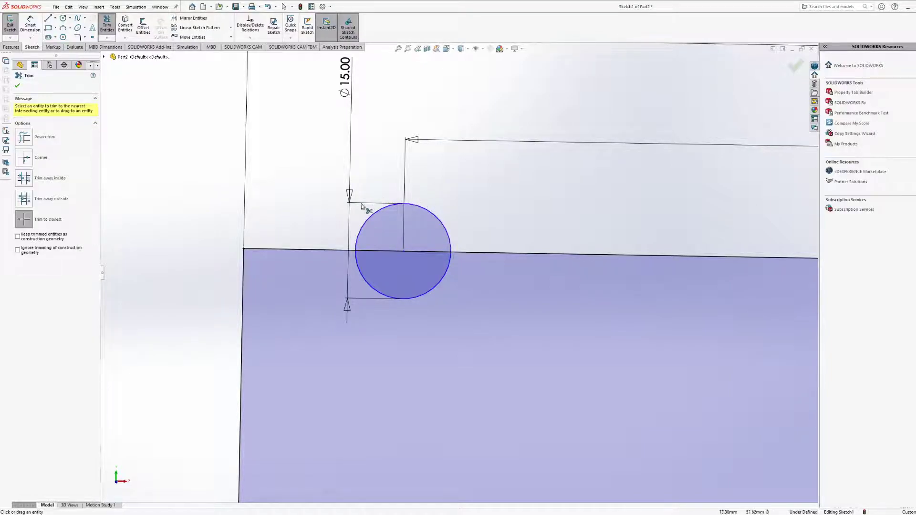
left_click(440, 222)
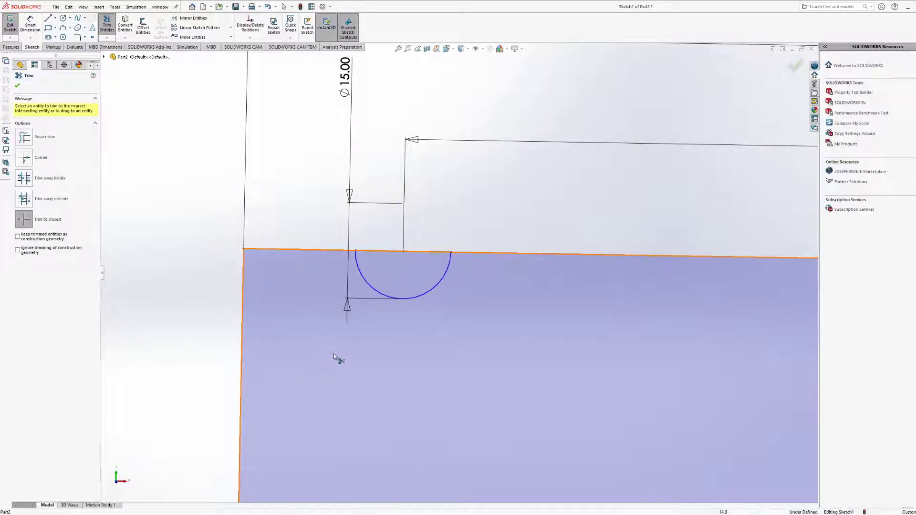
left_click(430, 256)
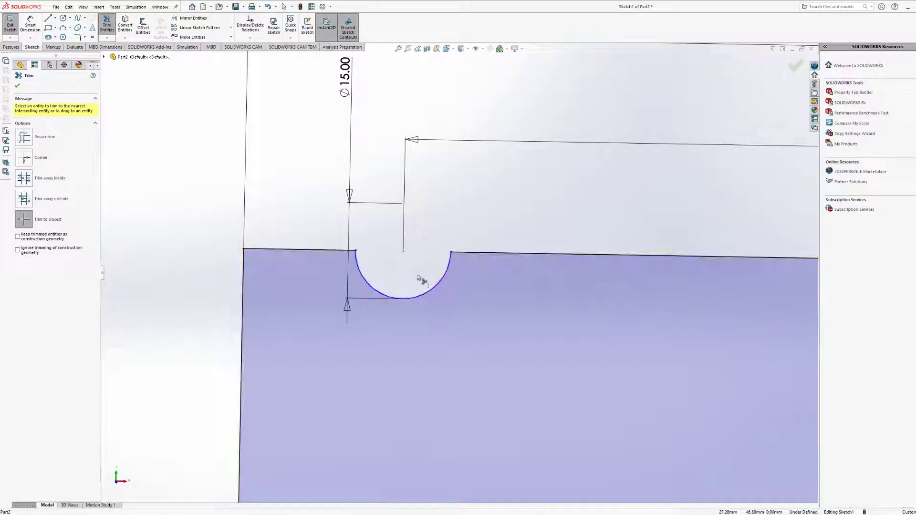
scroll(424, 282, "up", 5)
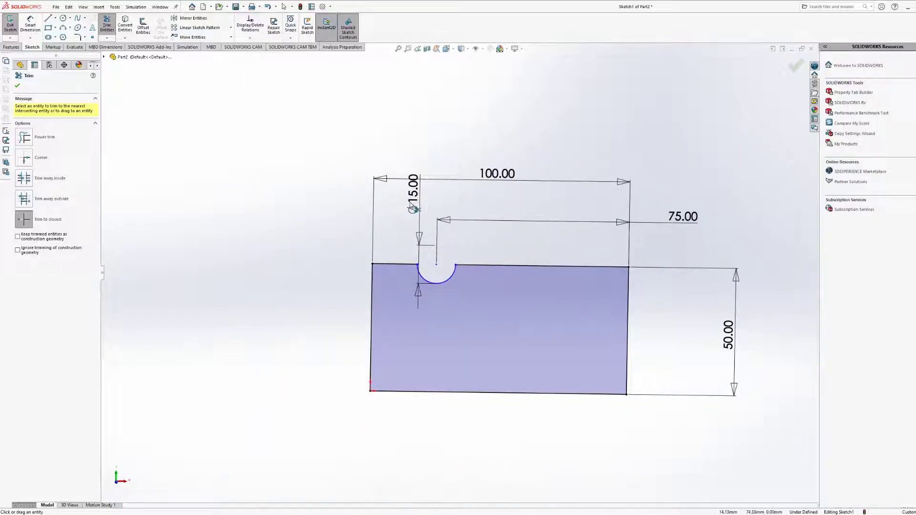
key("Escape")
Move the notch's diameter dimension outward and set the notch centre's distance from the rectangle's right edge to 50 mm.
left_click_drag(413, 203, 341, 234)
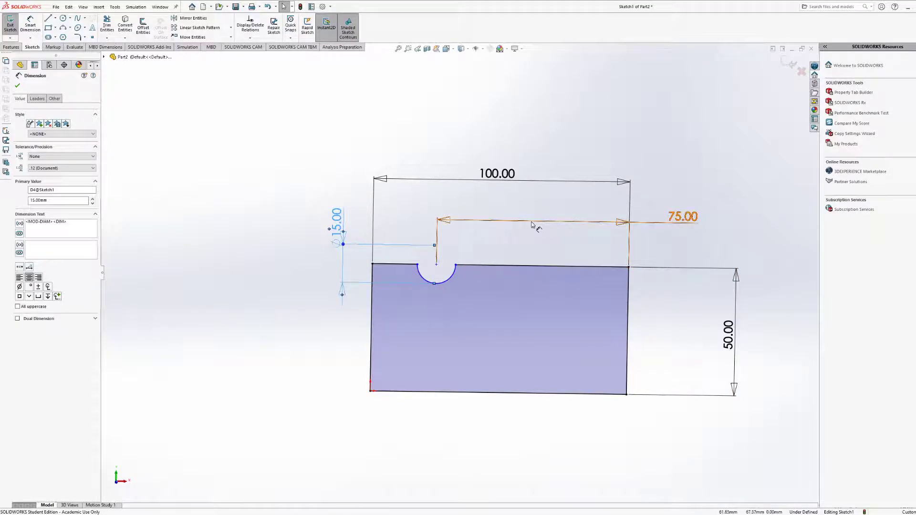
left_click(677, 216)
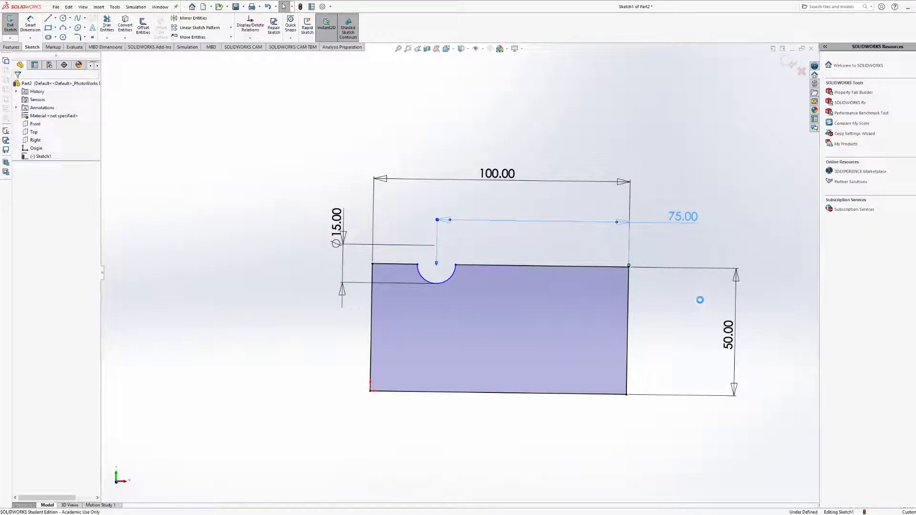
type("50")
key("Return")
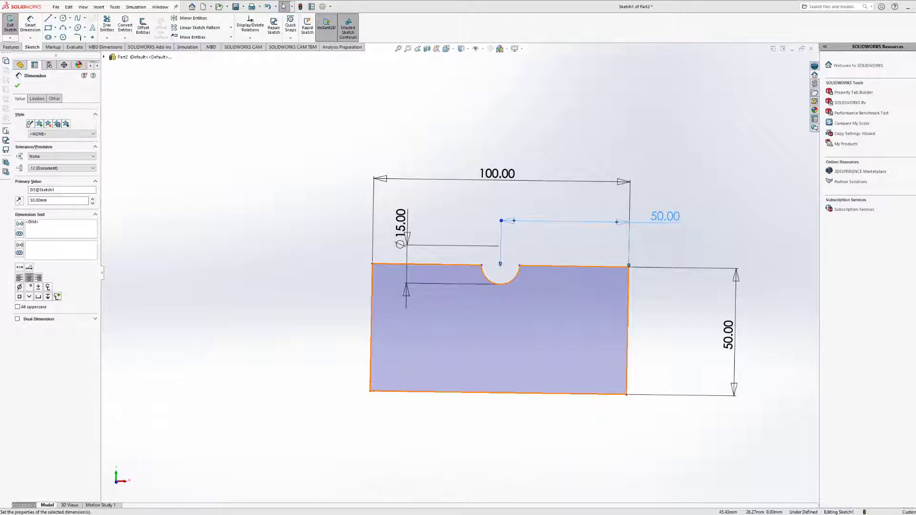
Draw a downward three-point semicircular arc of about 10.6 mm radius on the top edge, between the notch and the right corner.
left_click(62, 29)
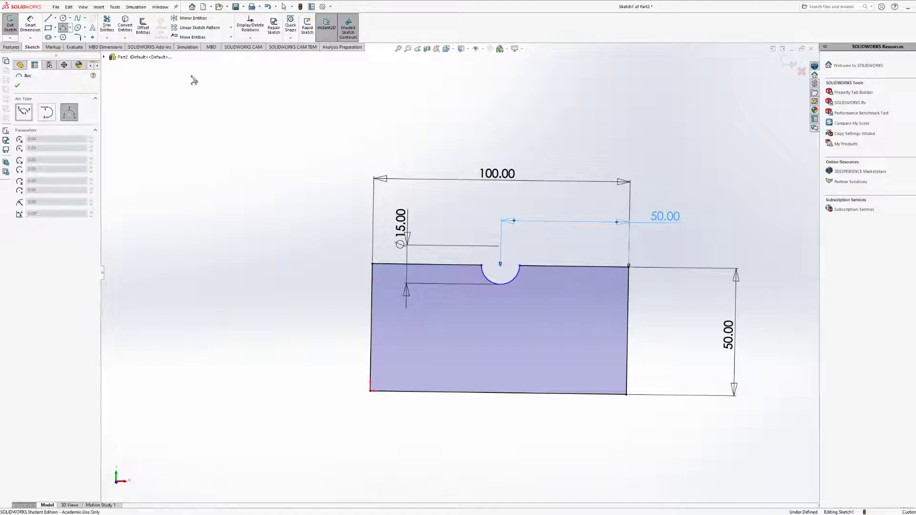
left_click(553, 268)
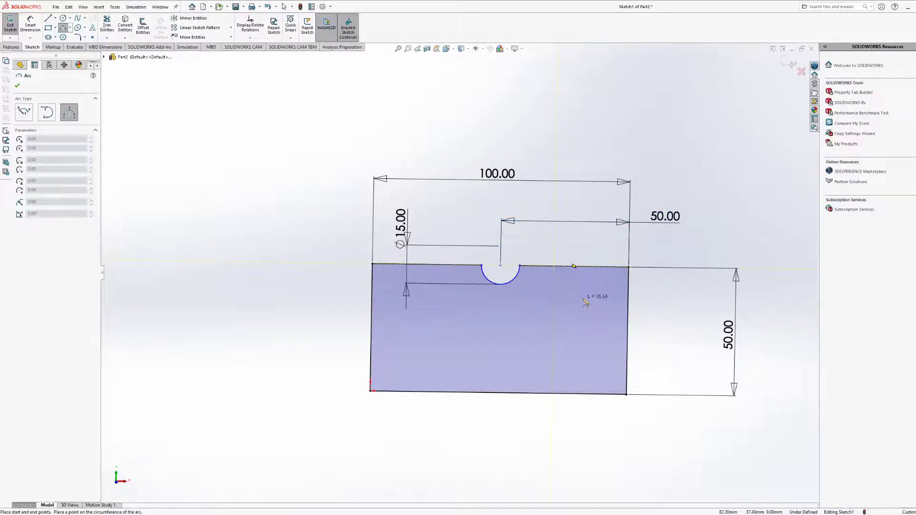
left_click(621, 268)
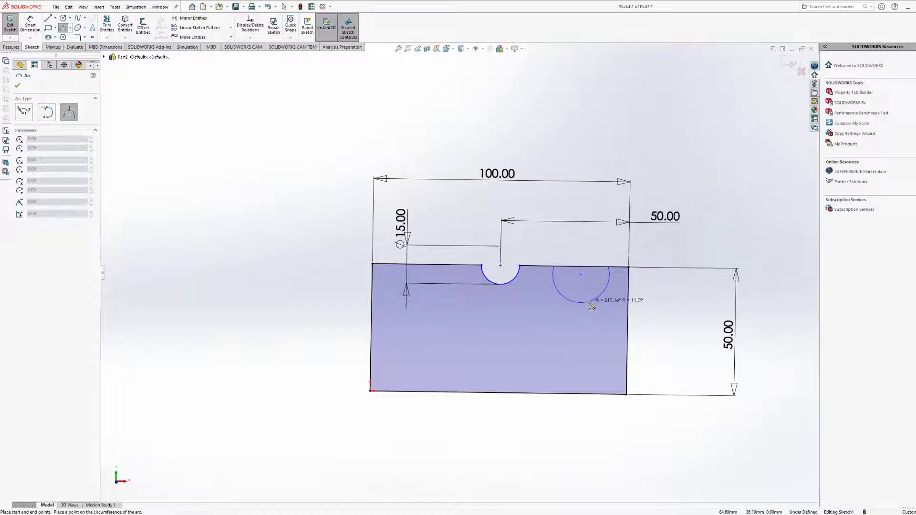
key("Escape")
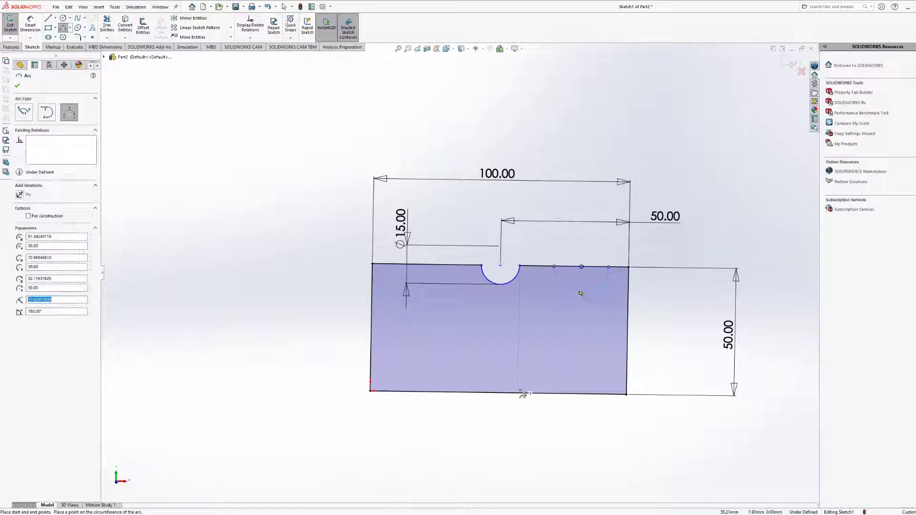
key("Escape")
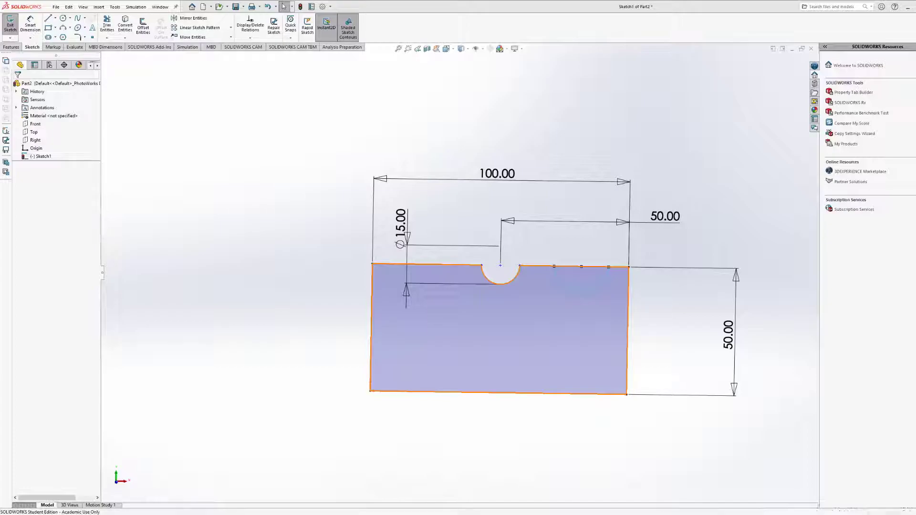
Trim the top-edge segment between the new arc's endpoints to open a second notch.
mouse_move(321, 266)
middle_mouse_down()
mouse_move(262, 260)
mouse_move(258, 268)
middle_mouse_up()
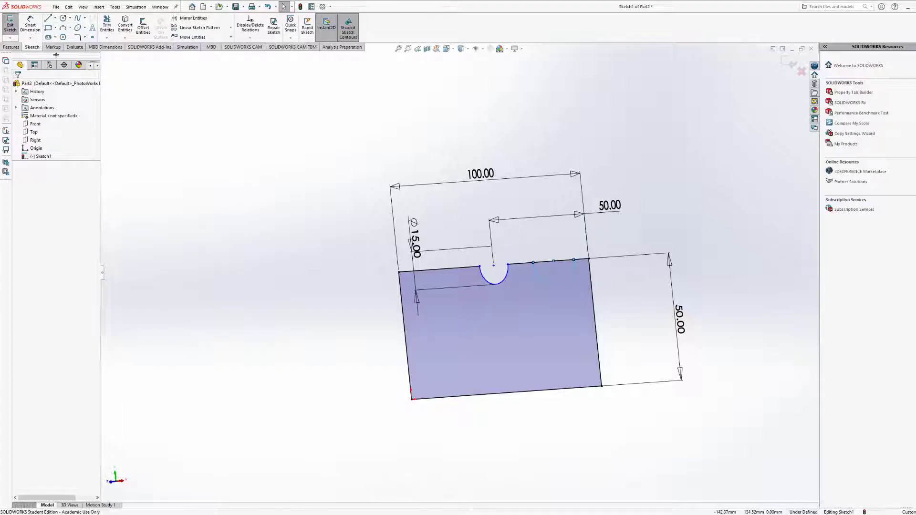
middle_click_drag(358, 196, 433, 207)
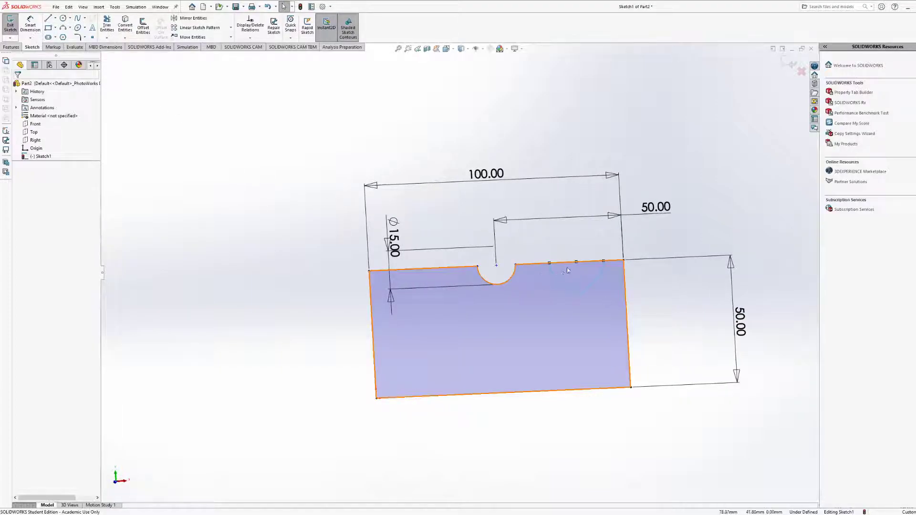
left_click(107, 24)
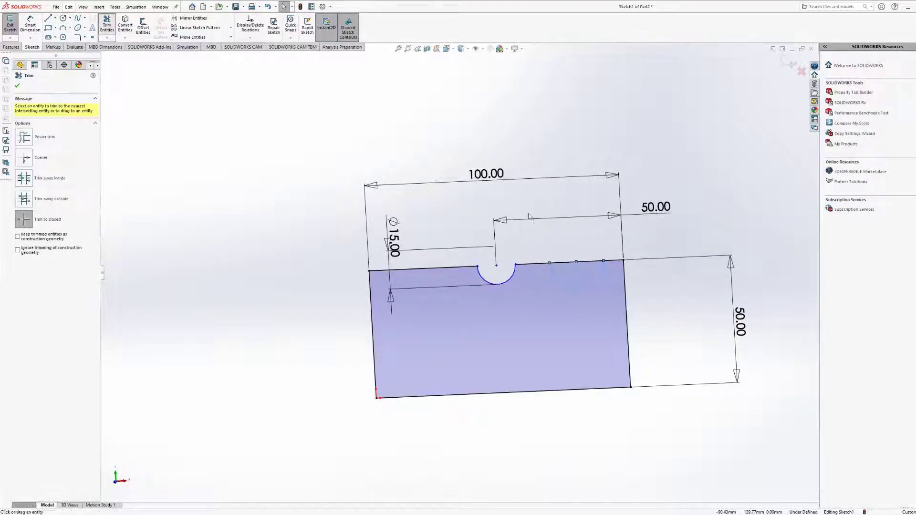
left_click(574, 263)
key("Escape")
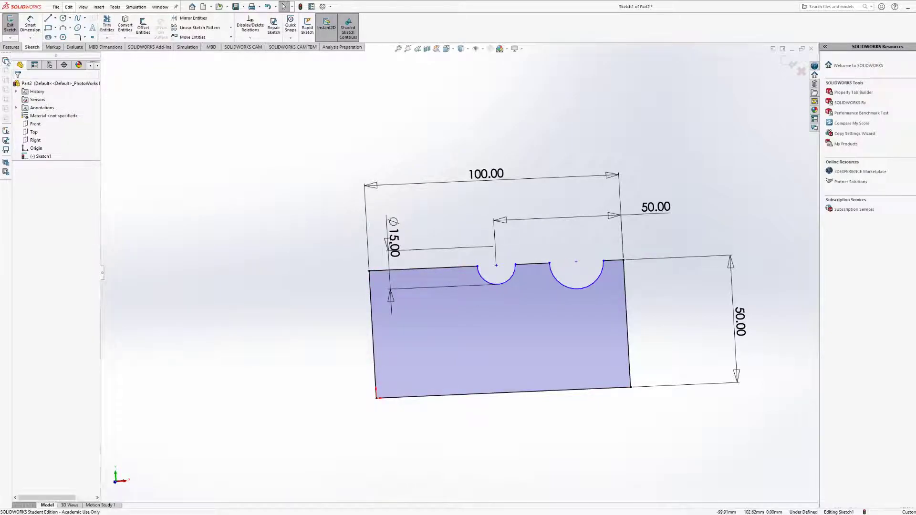
Add a radius dimension to the second notch's arc, accepting its drawn value.
left_click(30, 25)
left_click(603, 281)
left_click(682, 305)
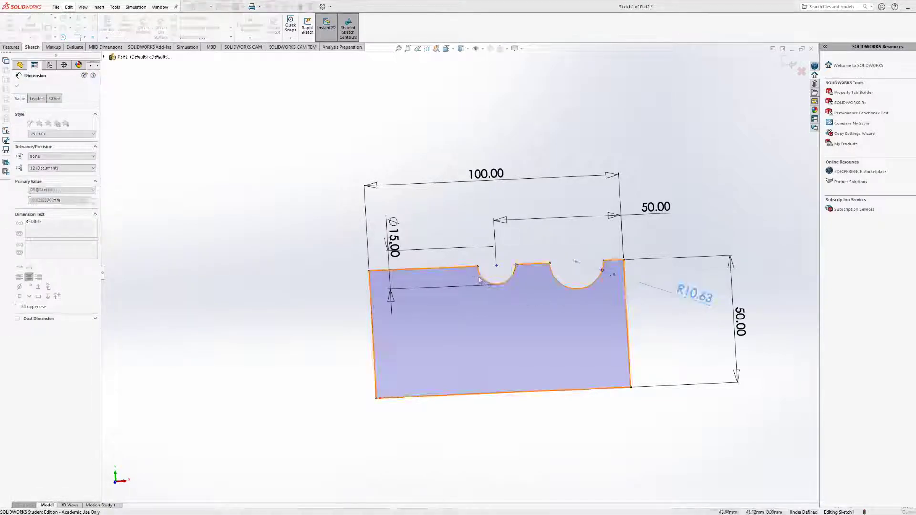
key("Return")
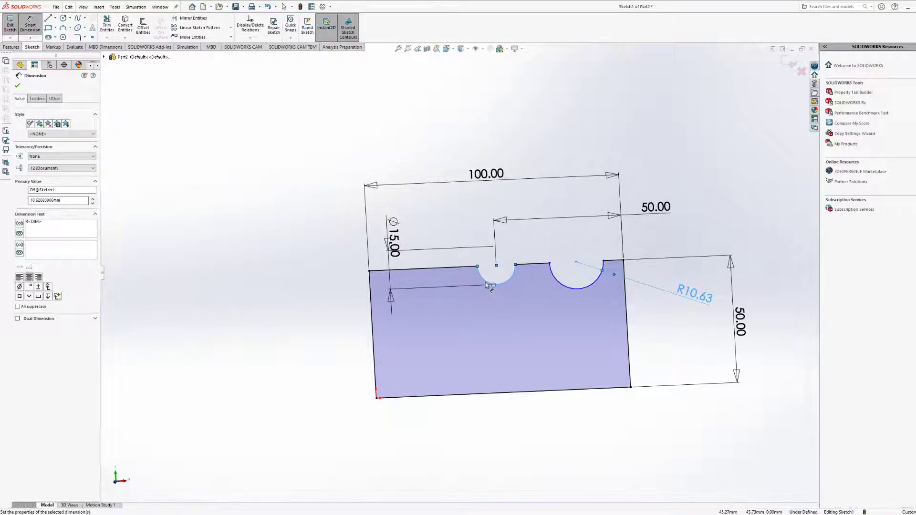
key("Escape")
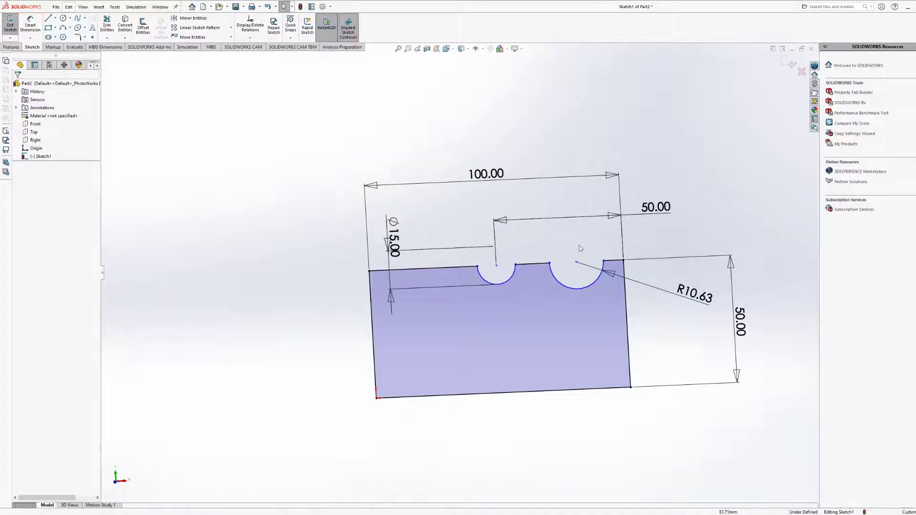
Extrude the notched profile as a blind boss 50 mm deep.
scroll(584, 237, "down", 3)
scroll(363, 217, "up", 5)
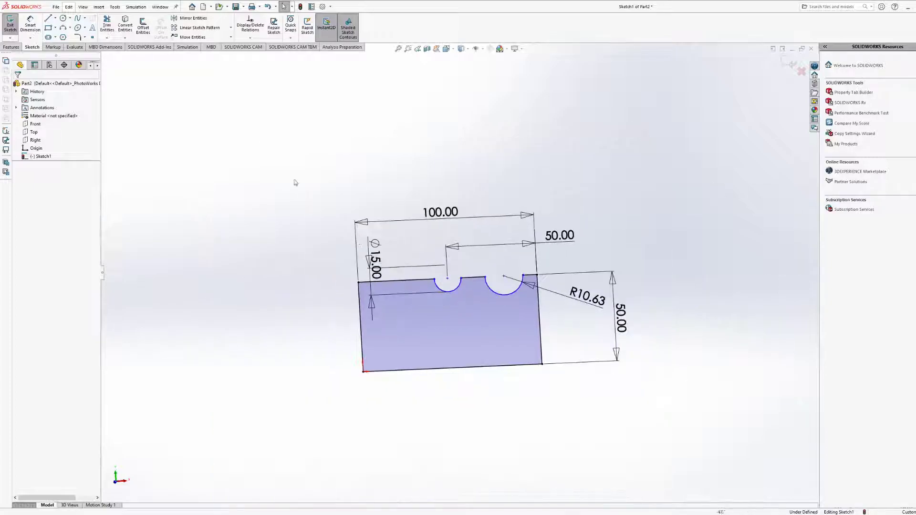
left_click(12, 47)
left_click(19, 24)
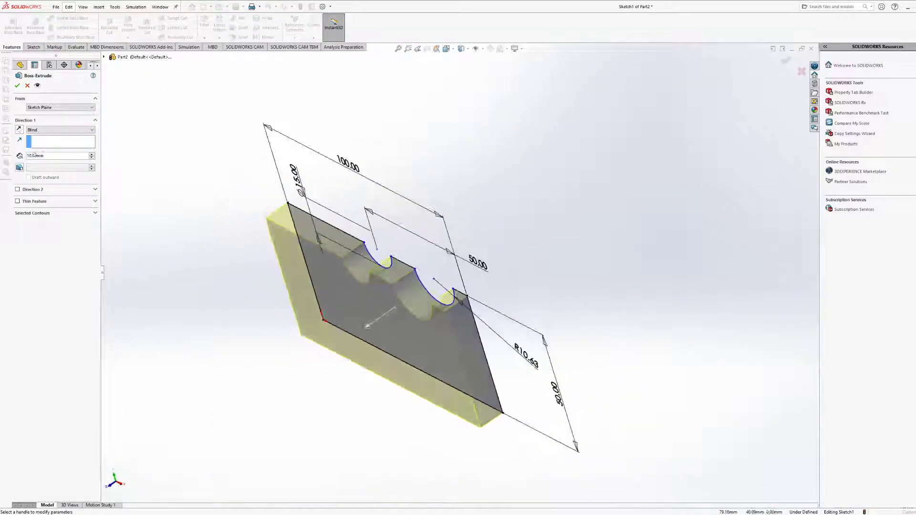
left_click(91, 154)
left_click(92, 154)
left_click(92, 154)
left_click(92, 154)
left_click(92, 154)
left_click(92, 158)
left_click(17, 86)
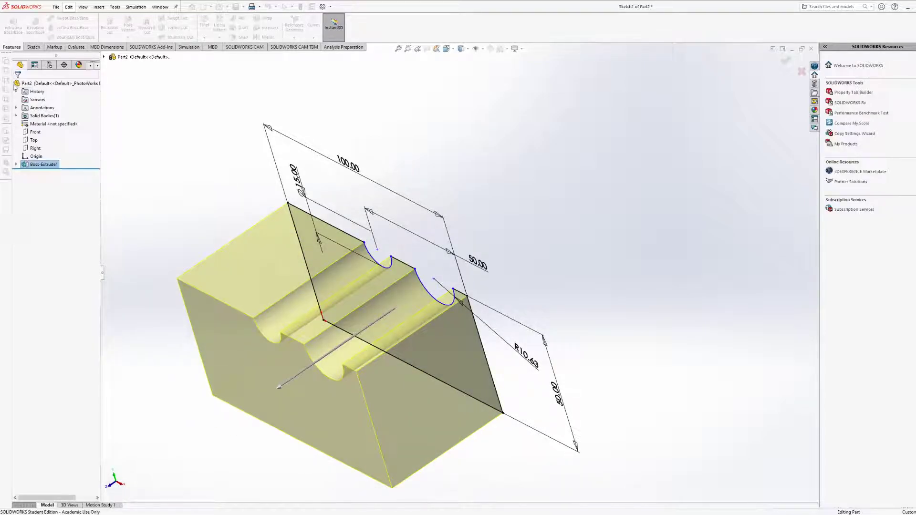
Start a new sketch on the block's flat left end face and orient the view to Left.
middle_click_drag(391, 238, 651, 300)
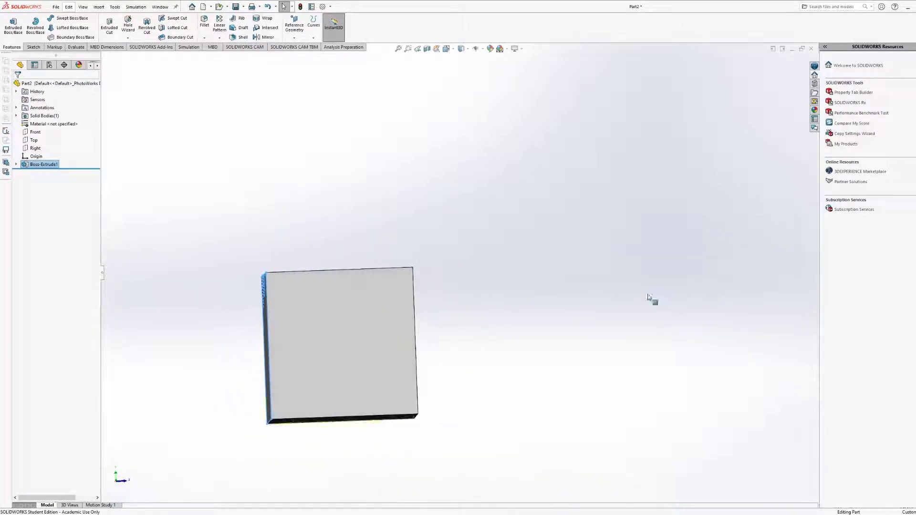
left_click(301, 301)
mouse_move(324, 311)
middle_mouse_down()
mouse_move(347, 307)
mouse_move(325, 302)
middle_mouse_up()
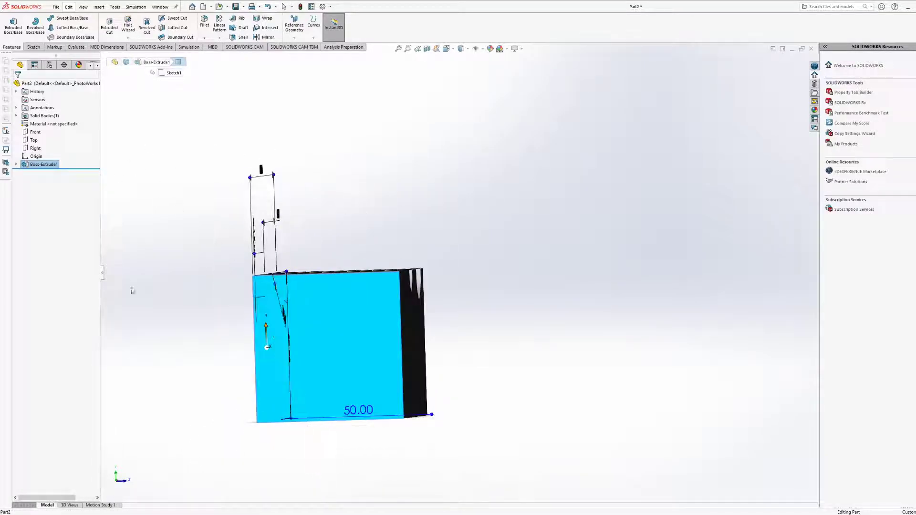
mouse_move(305, 242)
middle_mouse_down()
mouse_move(297, 240)
mouse_move(304, 247)
middle_mouse_up()
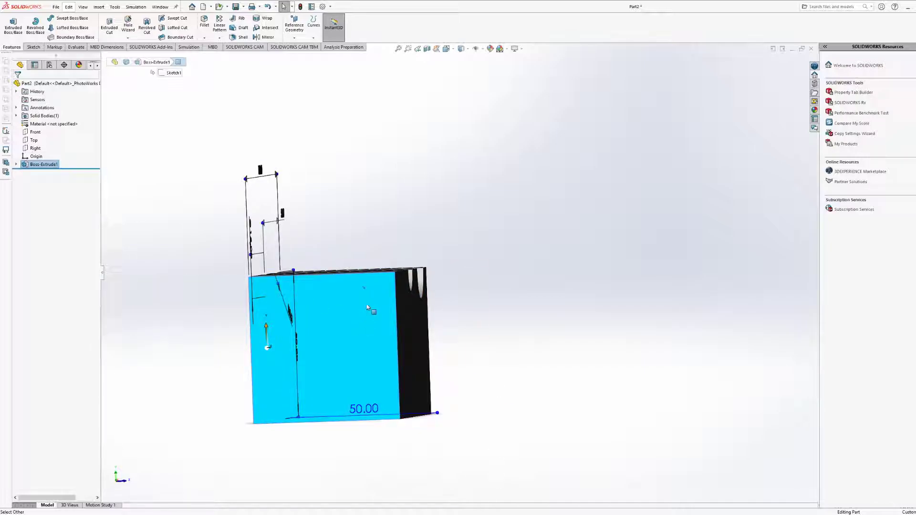
key("Escape")
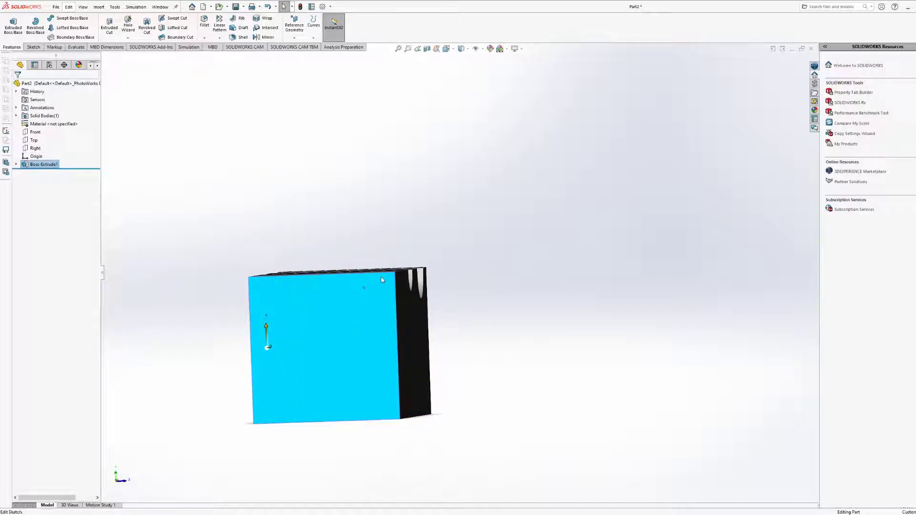
left_click(386, 294)
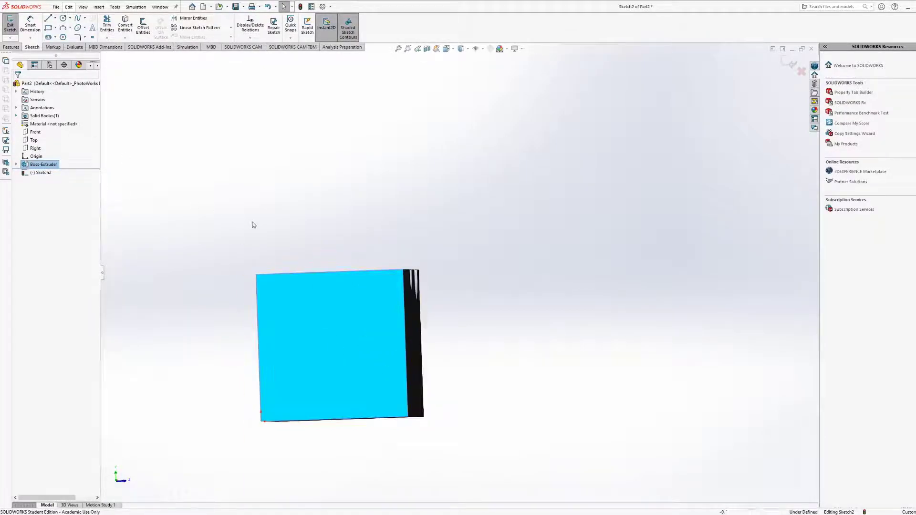
left_click(446, 48)
left_click(339, 329)
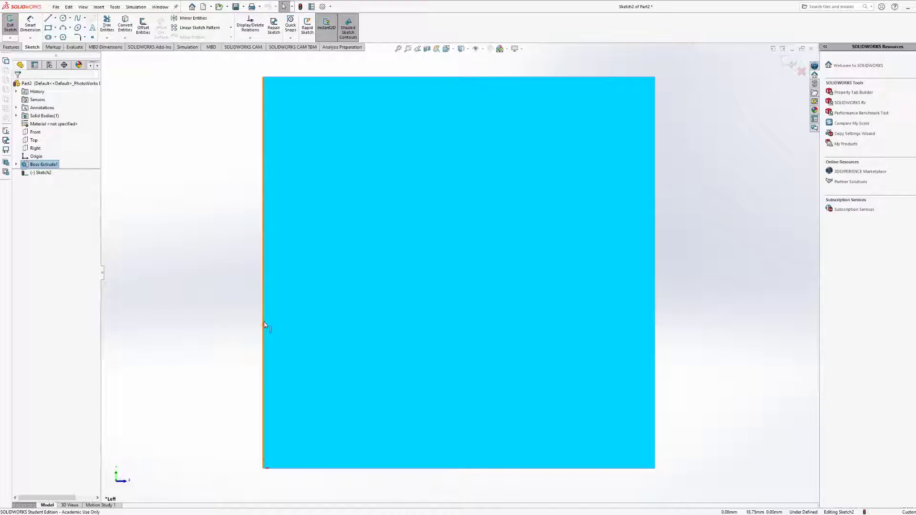
left_click(30, 24)
left_click(265, 192)
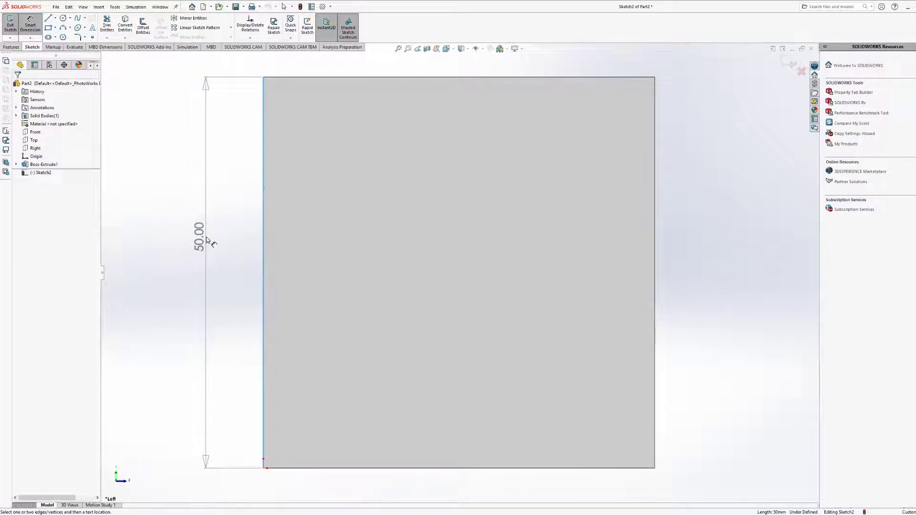
key("Escape")
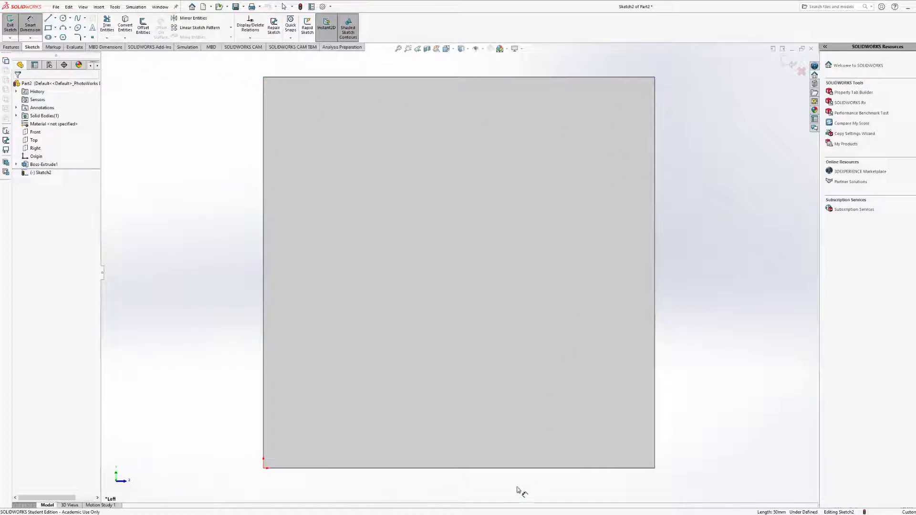
Undo the creation of the empty sketch on the block's end face.
middle_click_drag(676, 302, 588, 301)
key("Escape")
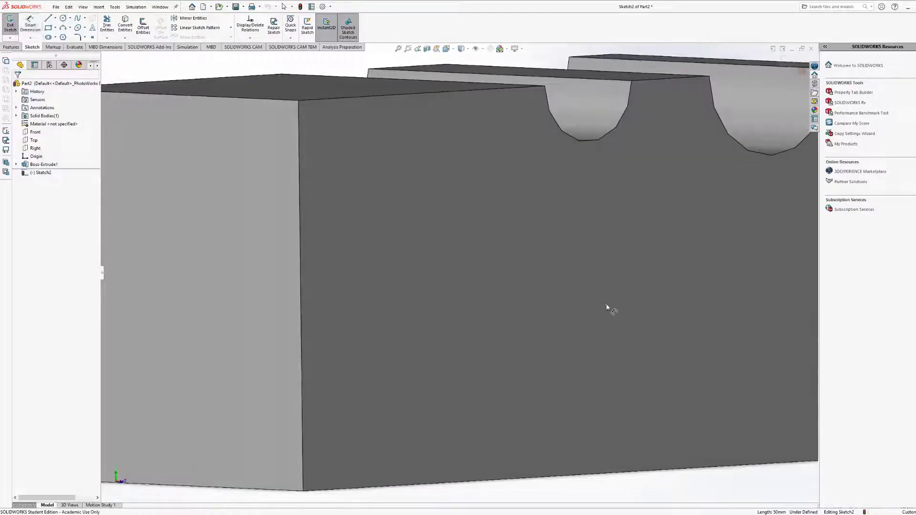
left_click(574, 232)
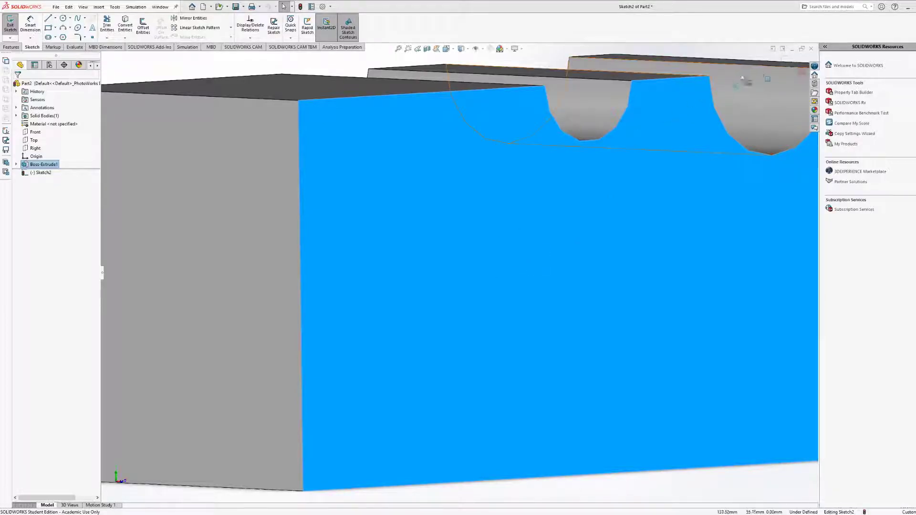
key("ctrl+z")
Start a new sketch on the block's large notched face and orient the view to Front.
left_click(582, 223)
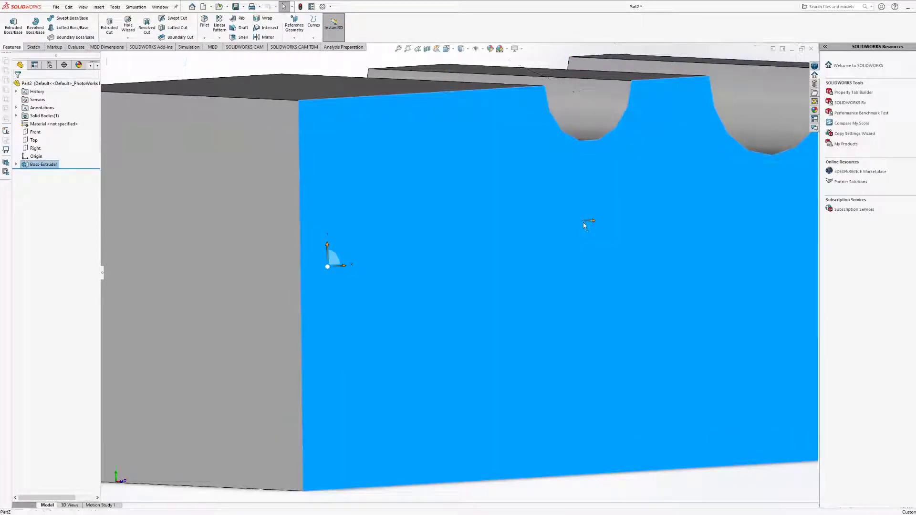
left_click(600, 213)
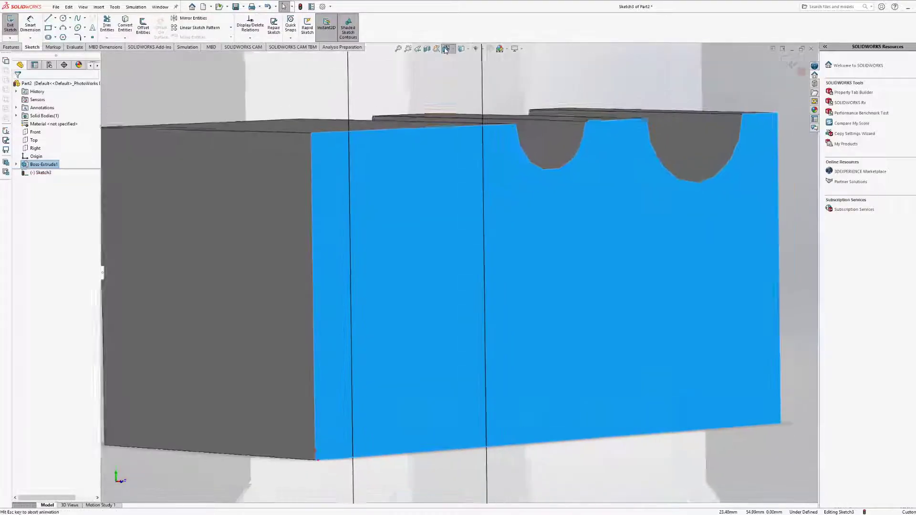
left_click(446, 48)
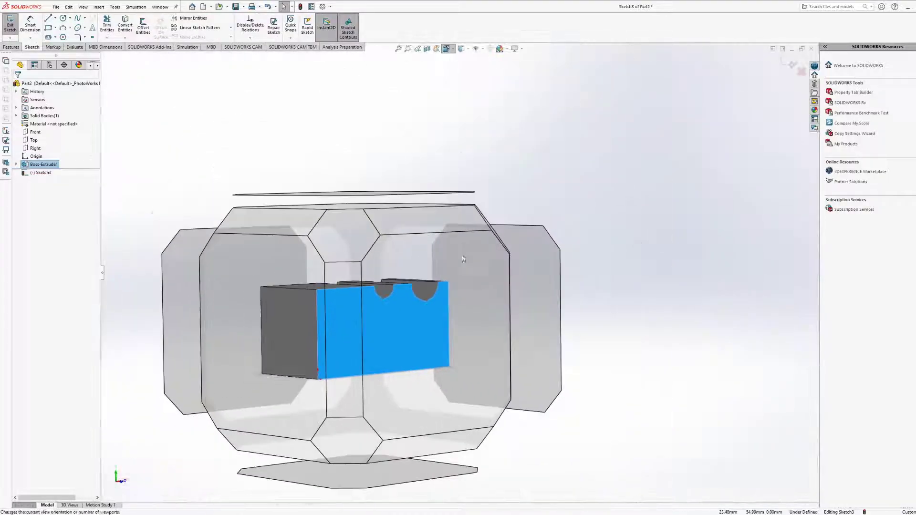
left_click(443, 296)
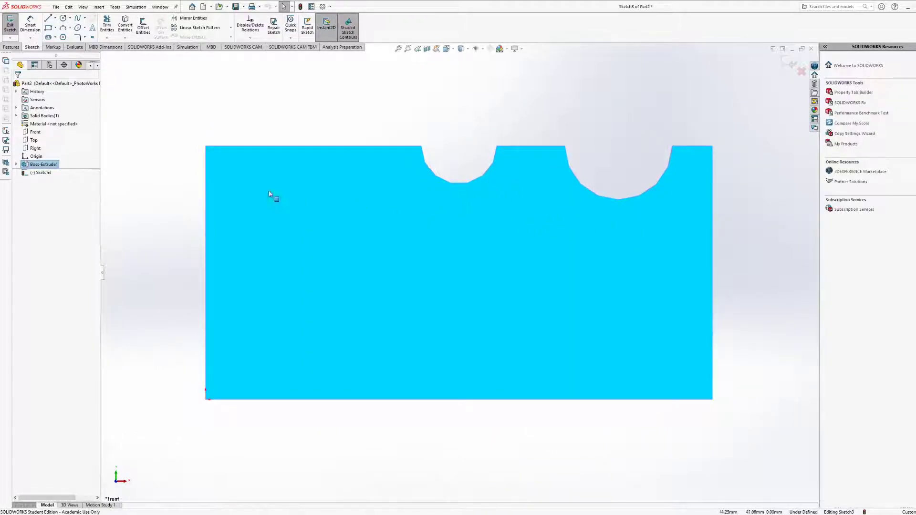
Draw a circle about 12.9 mm in diameter on the notched face, below and left of the smaller notch.
key("r")
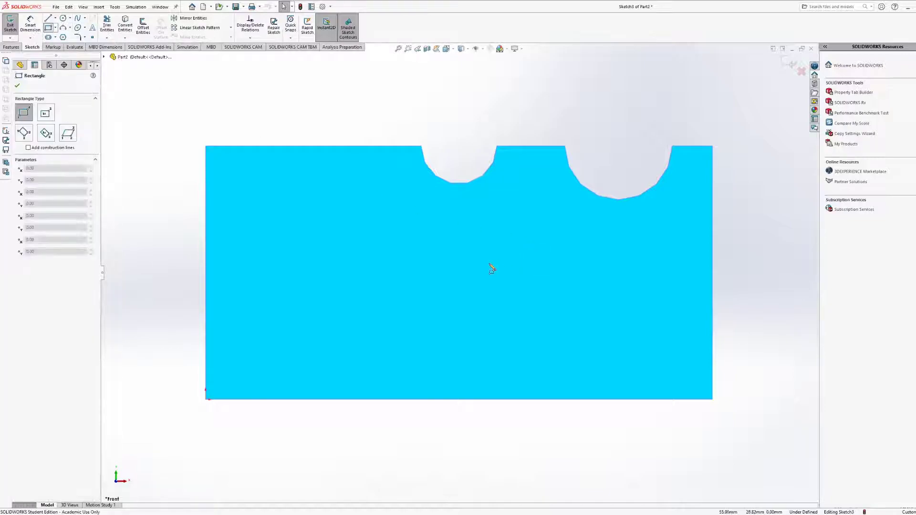
left_click(63, 18)
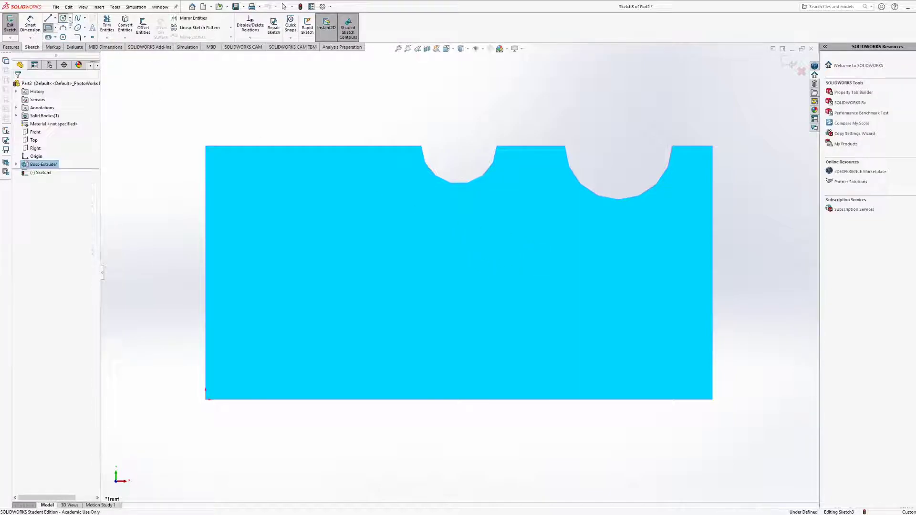
left_click_drag(379, 256, 400, 281)
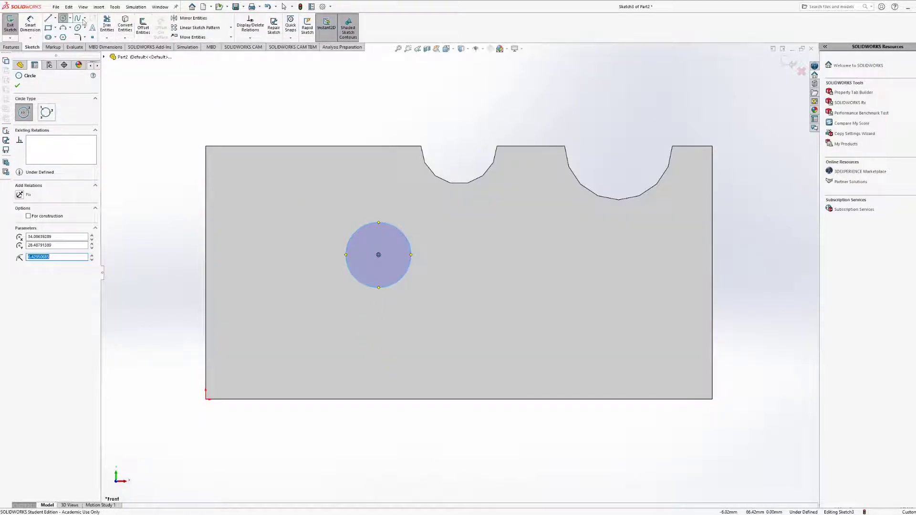
Dimension the horizontal distance between the circle's centre and the smaller notch's arc midpoint as 0 mm.
left_click(30, 24)
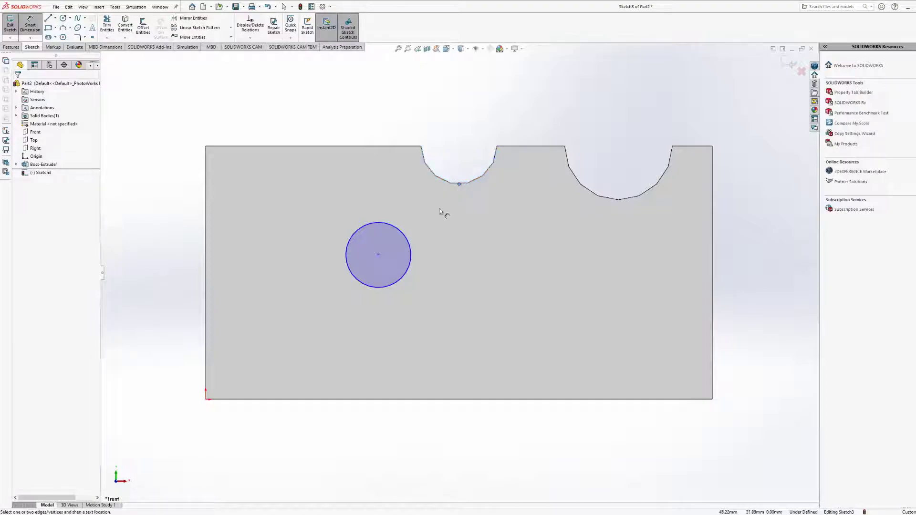
left_click(401, 231)
left_click(459, 184)
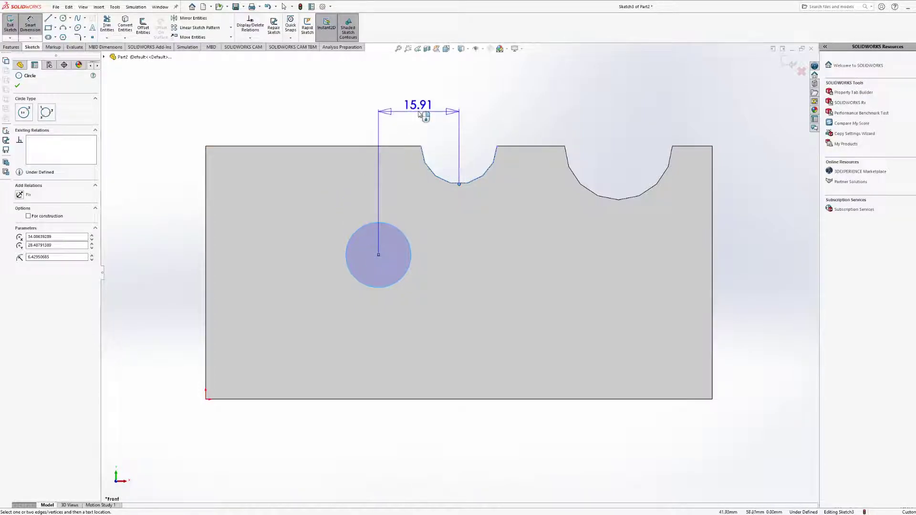
left_click(419, 96)
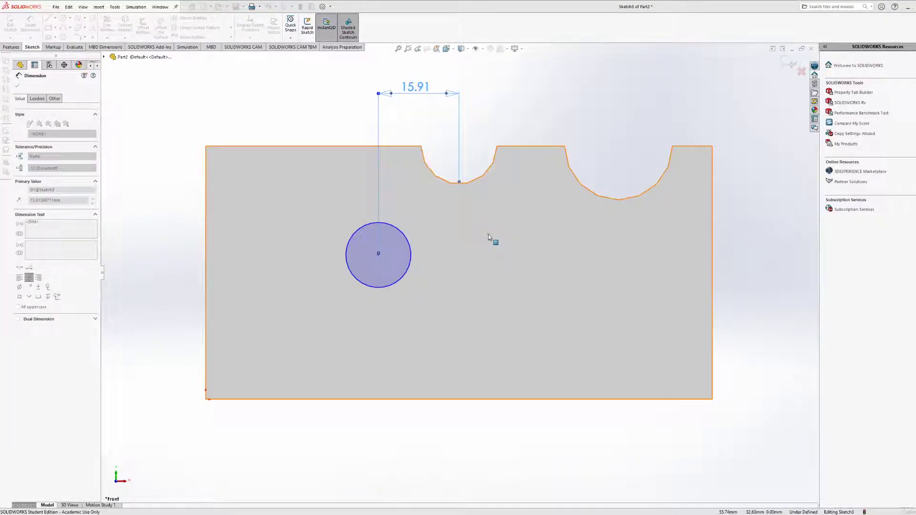
type("0")
key("Return")
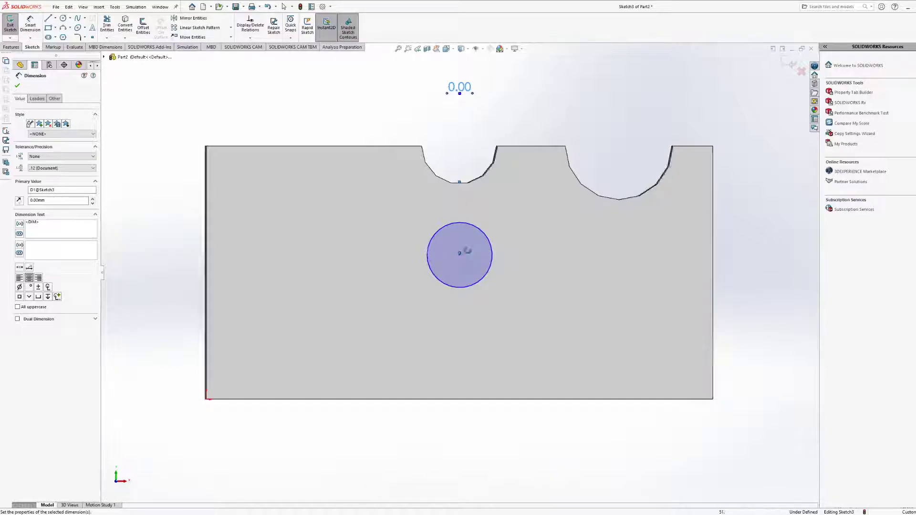
Add a diameter dimension to the circle and set it to 12 mm.
middle_click_drag(466, 254, 487, 253)
left_click(40, 27)
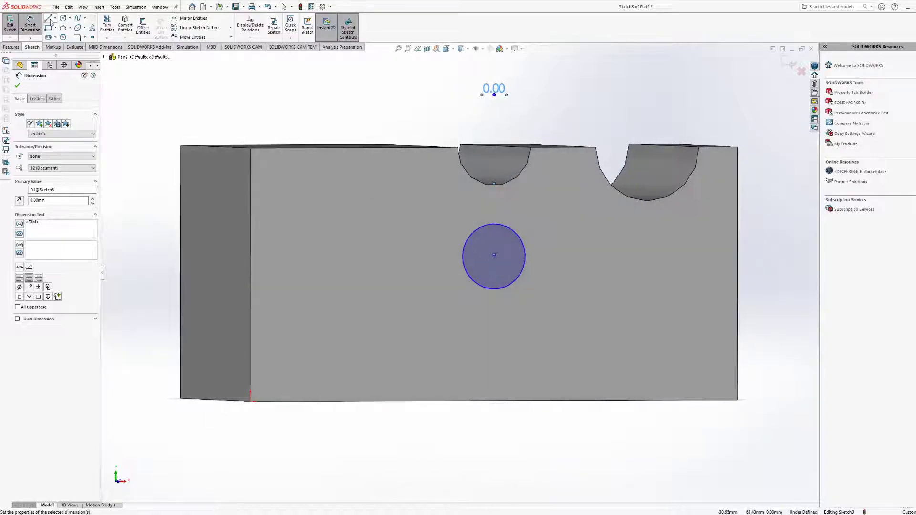
left_click(494, 289)
left_click(30, 25)
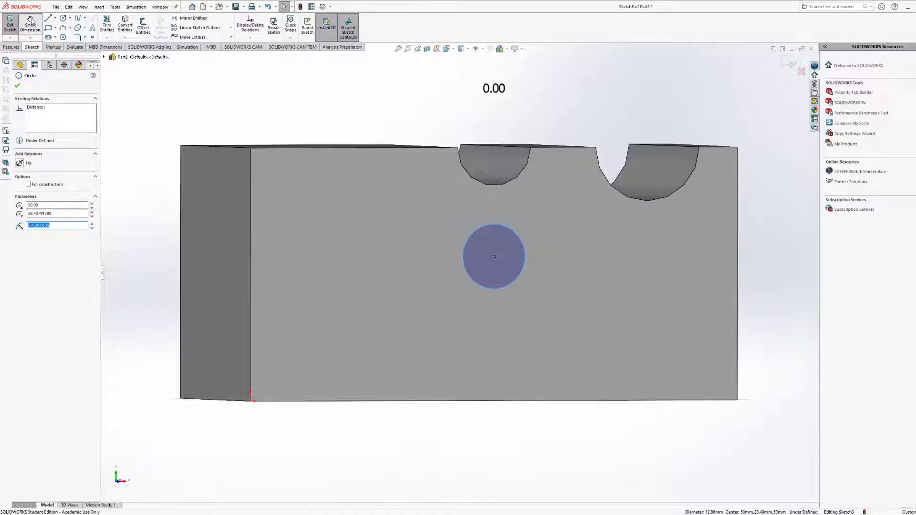
left_click(464, 264)
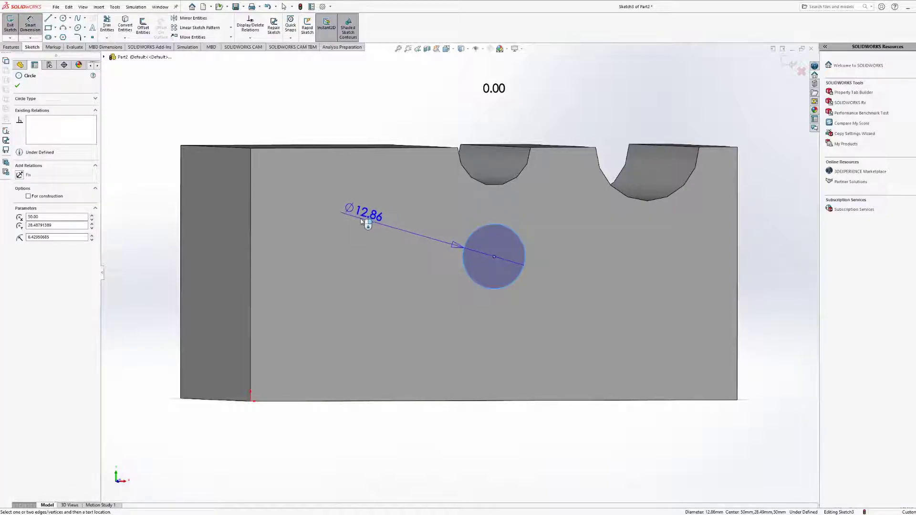
left_click(342, 213)
left_click(510, 243)
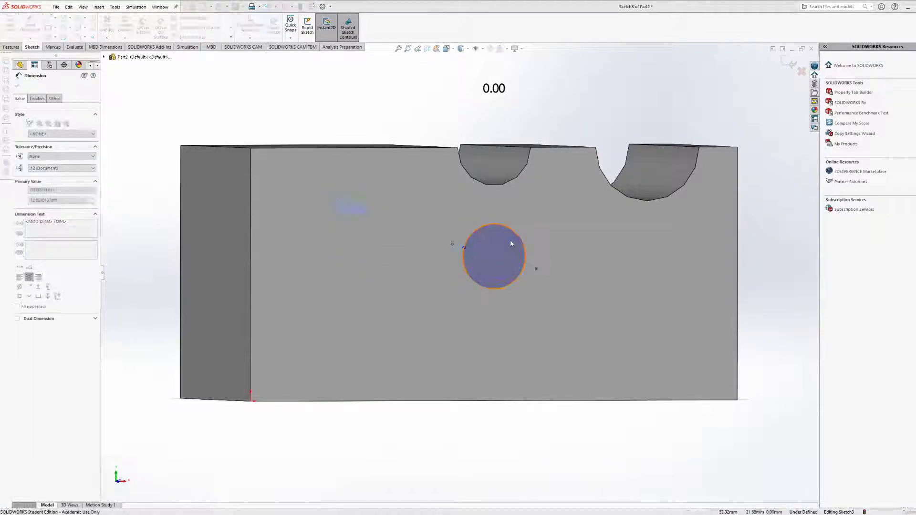
type("12")
key("Return")
Dimension the vertical distance between the circle's centre and the block's bottom edge as 25 mm.
middle_click_drag(591, 282, 535, 272)
left_click(472, 281)
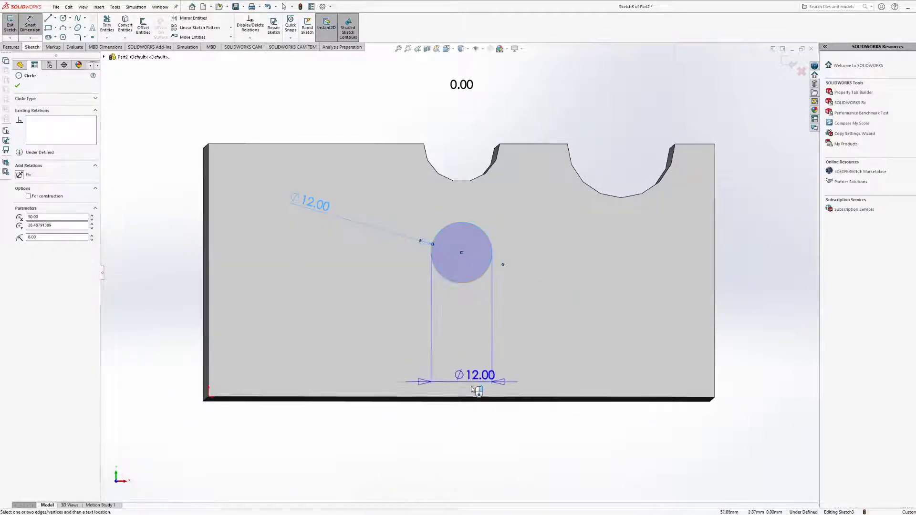
left_click(475, 397)
left_click(370, 480)
double_click(371, 472)
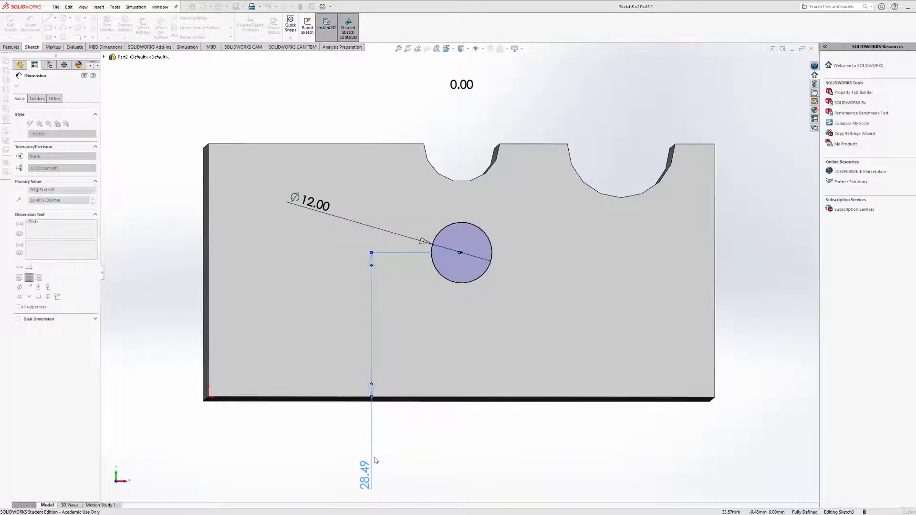
type("25")
key("Return")
left_click(464, 416)
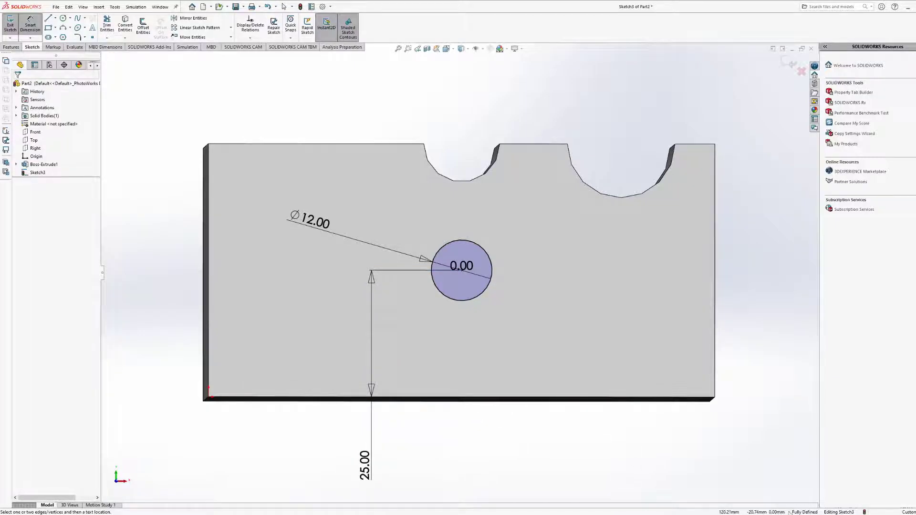
Reposition the circle's diameter dimension slightly on the notched face.
middle_click_drag(472, 354, 474, 336)
middle_click_drag(466, 204, 483, 239)
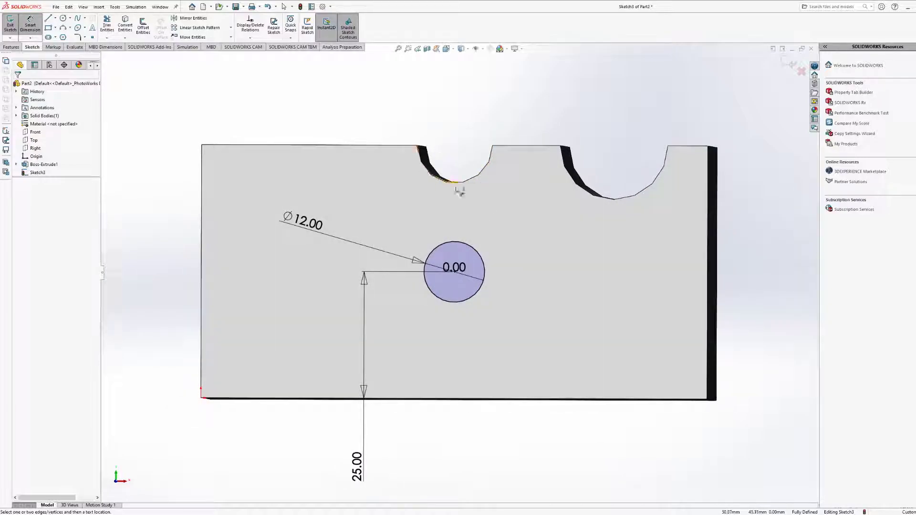
middle_click_drag(525, 201, 479, 224)
left_click_drag(324, 223, 334, 215)
mouse_move(514, 229)
middle_mouse_down()
mouse_move(502, 219)
mouse_move(506, 229)
middle_mouse_up()
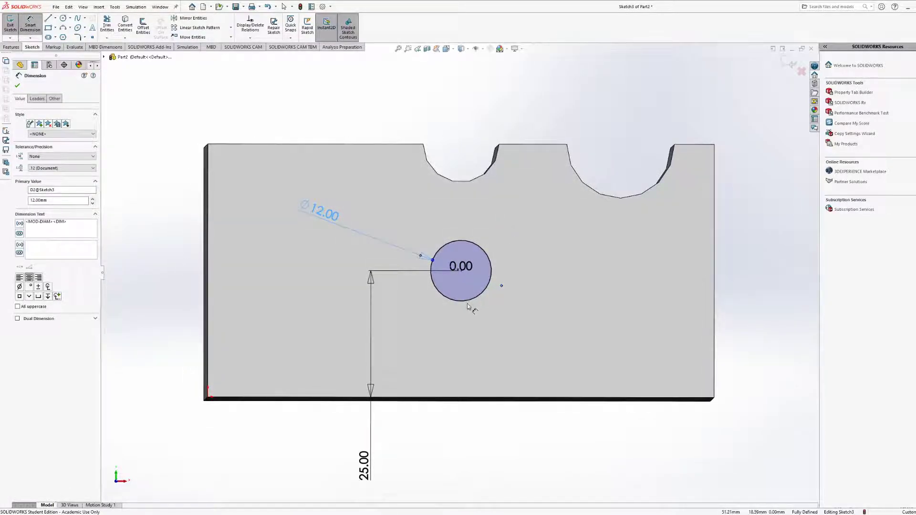
Try to add a redundant horizontal dimension from the circle to the block's right vertical edge.
left_click(491, 274)
left_click(714, 267)
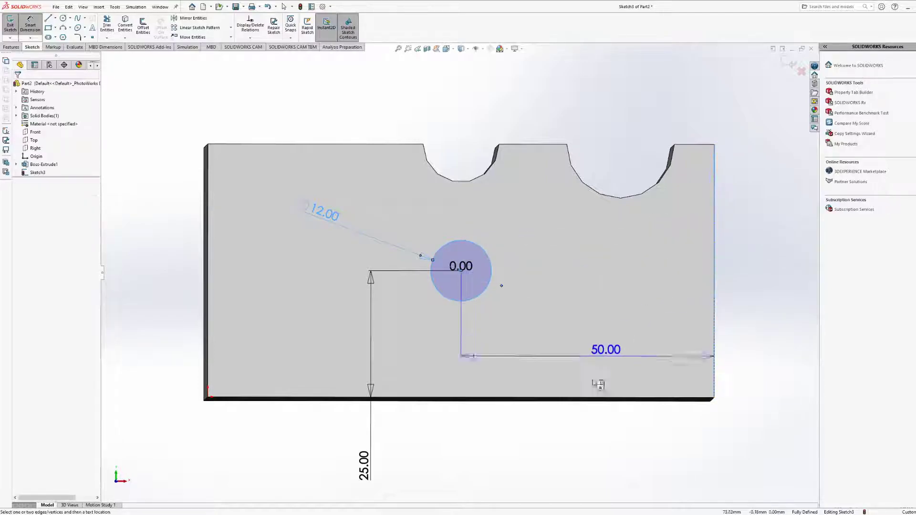
left_click(581, 453)
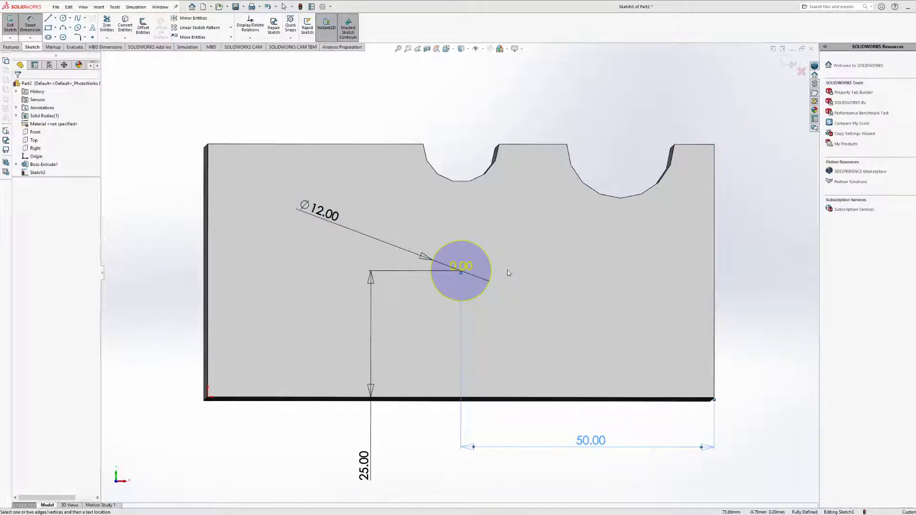
key("Escape")
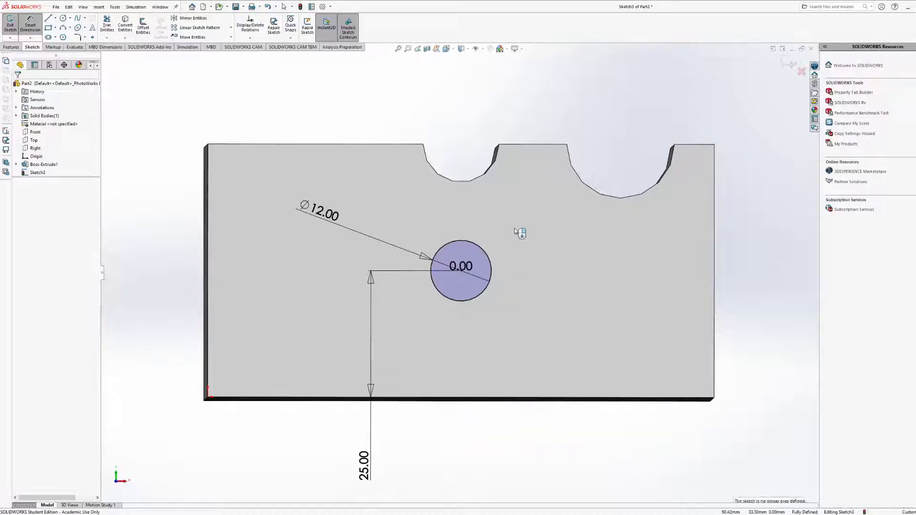
Move the zero horizontal dimension above the smaller notch and open its value for editing.
middle_click_drag(519, 233, 521, 268)
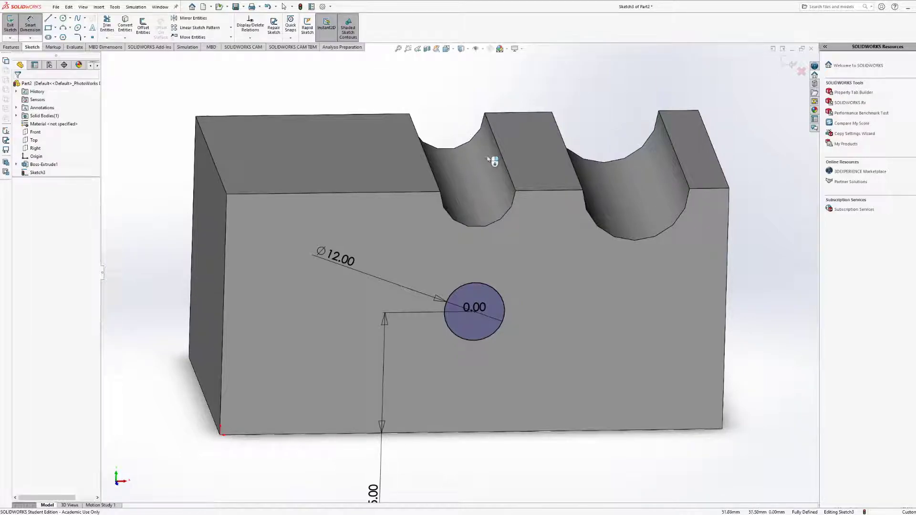
middle_click_drag(487, 200, 499, 256)
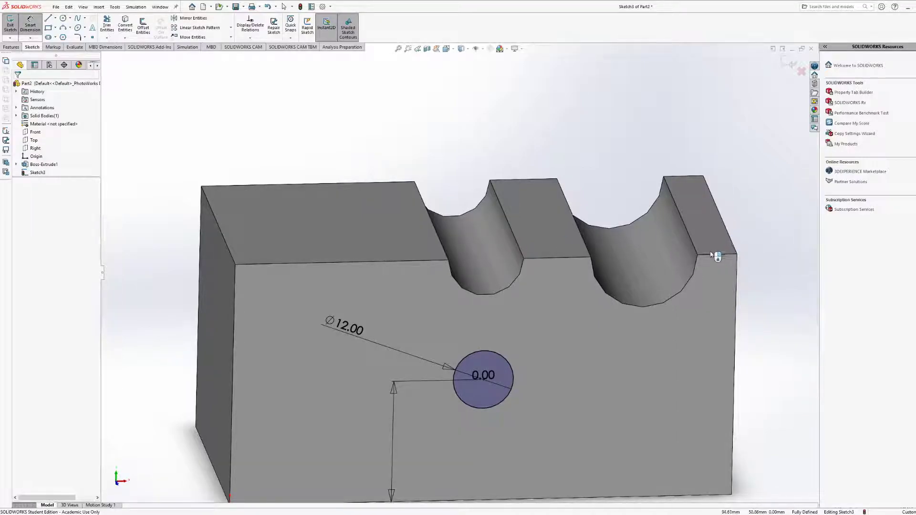
middle_click_drag(716, 256, 706, 216)
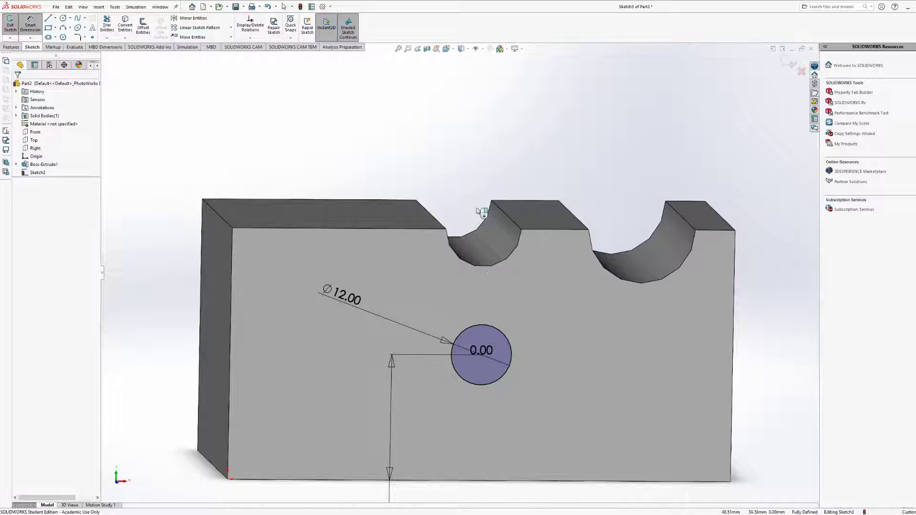
middle_click_drag(495, 272, 481, 259)
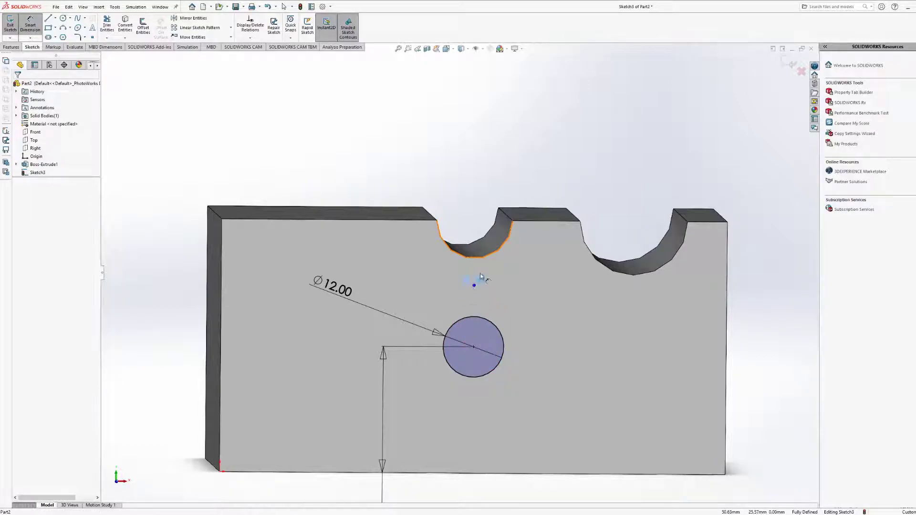
left_click(480, 145)
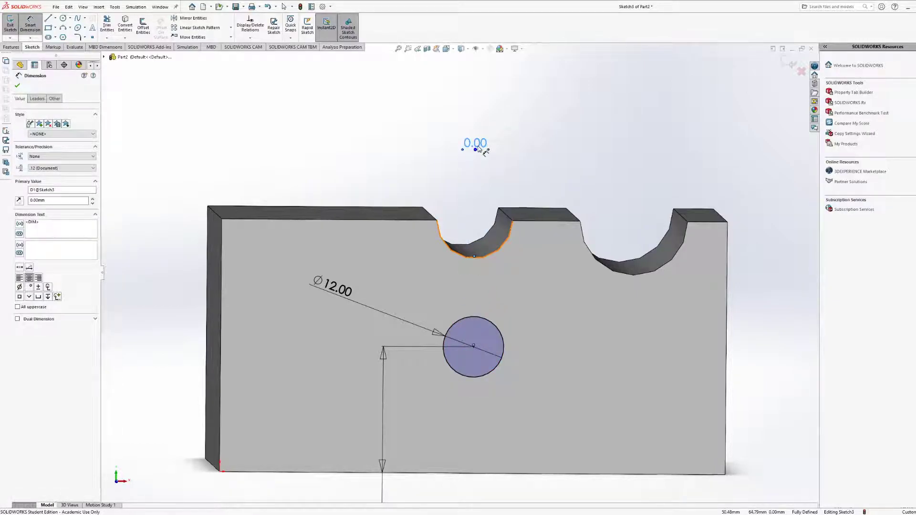
key("Escape")
left_click(485, 143)
key("Return")
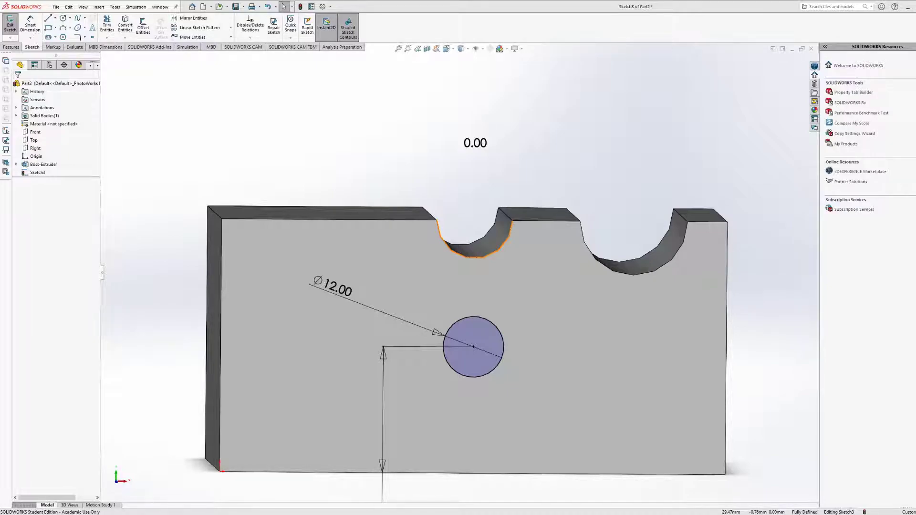
left_click(475, 144)
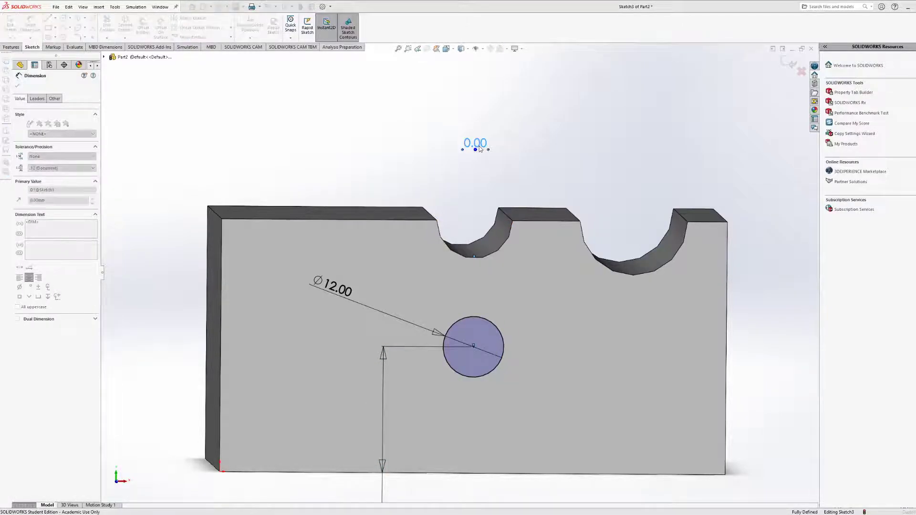
key("Escape")
Undo the label moves and the circle's height and diameter dimensions, and restore the Front view.
key("ctrl+z")
key("ctrl+z")
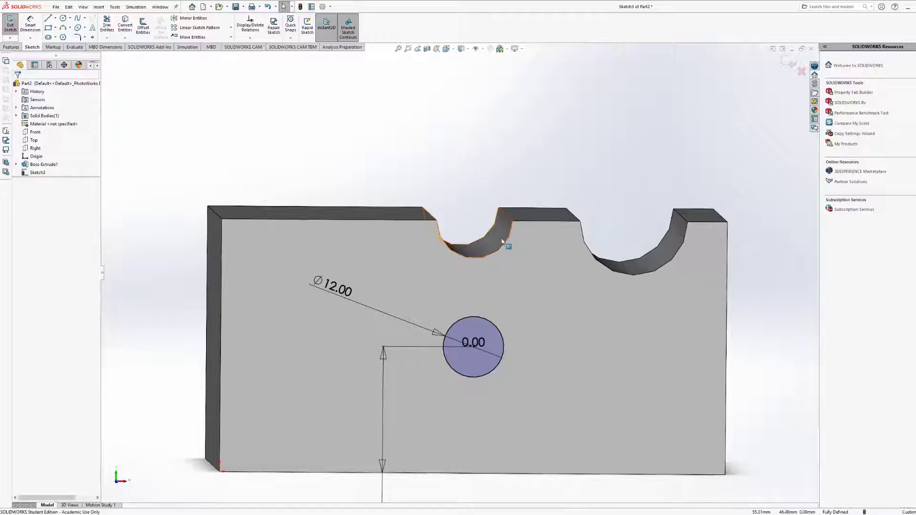
key("ctrl+z")
key("ctrl+z")
key("ctrl+z")
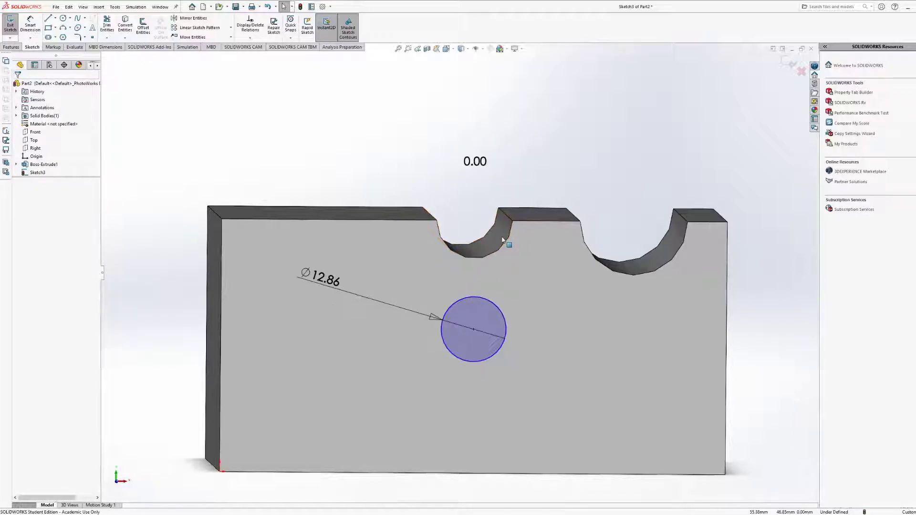
key("ctrl+z")
key("ctrl+1")
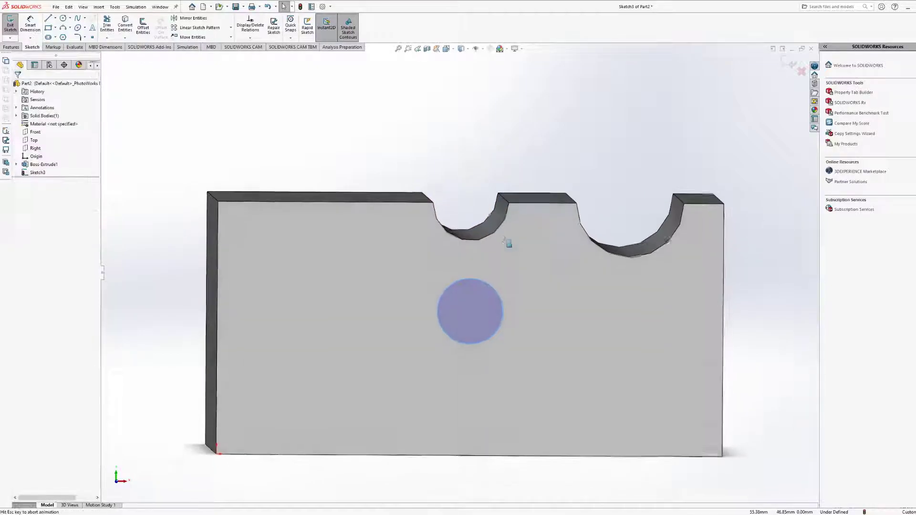
Undo the horizontal dimension between the circle and the smaller notch, leaving the circle free on the face.
key("ctrl+z")
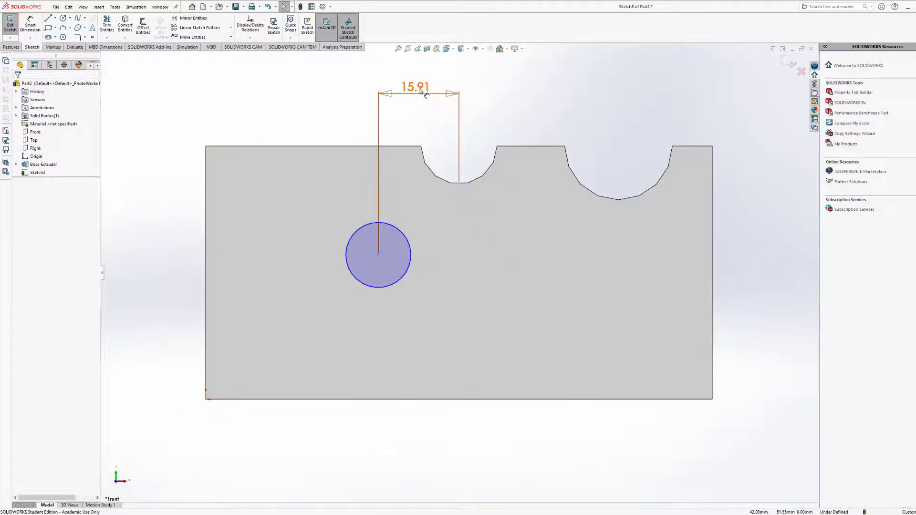
key("ctrl+z")
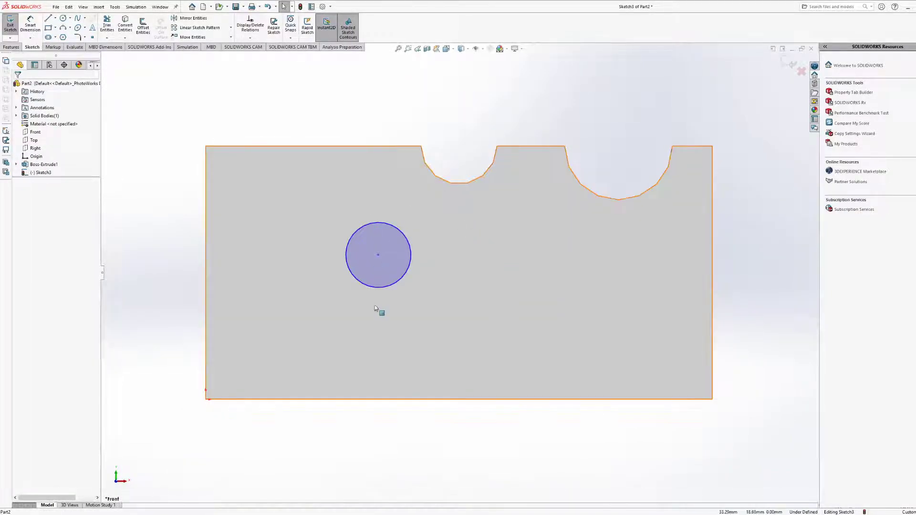
key("ctrl+shift+z")
Dimension the circle's diameter on the notched face and set it to 12 mm.
left_click(30, 24)
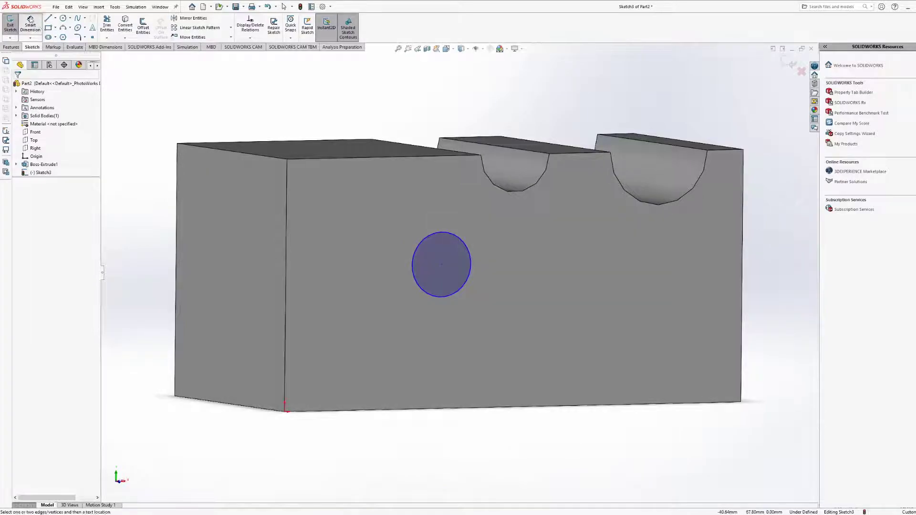
left_click(422, 243)
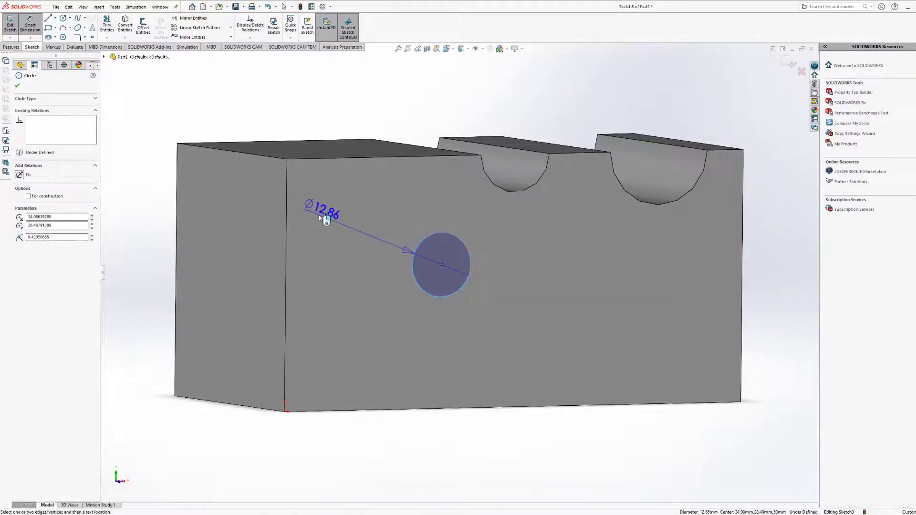
left_click(412, 261)
type("12.8590137mm")
key("Return")
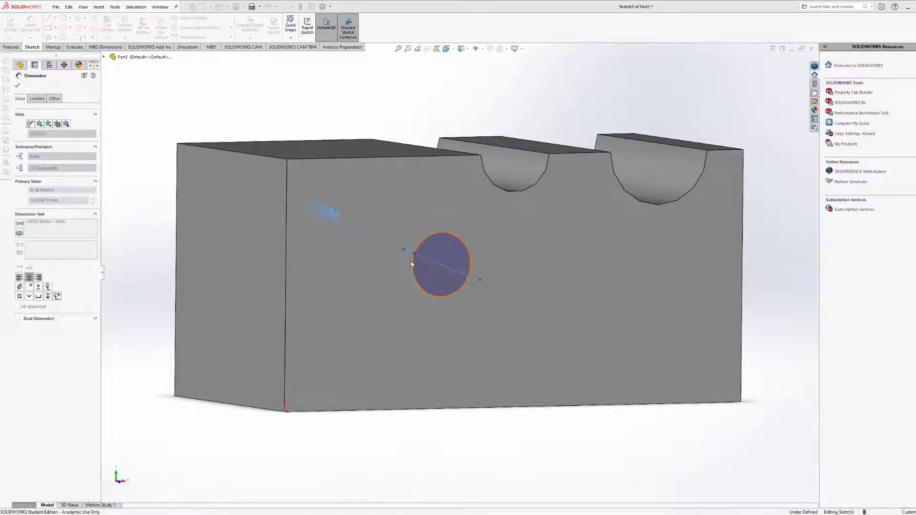
Dimension the circle's height above the block's bottom edge and set it to 25 mm.
left_click(441, 295)
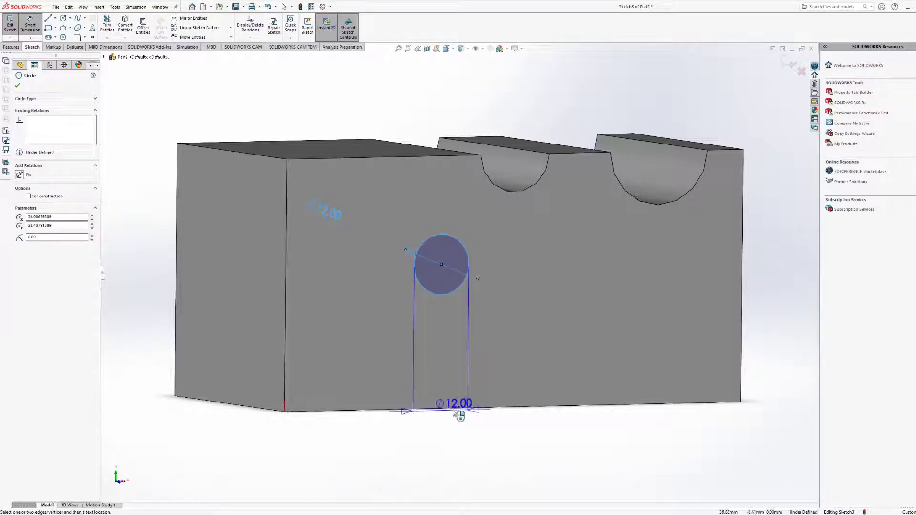
left_click(455, 409)
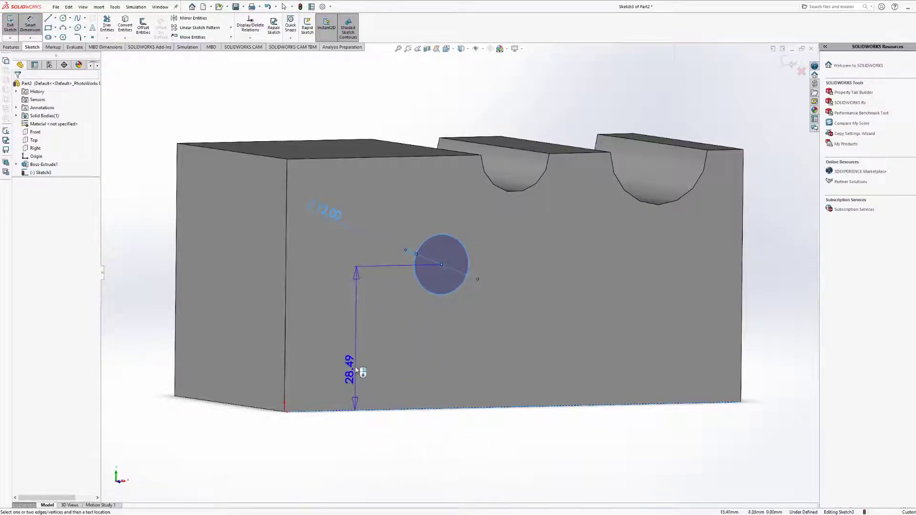
left_click(355, 369)
type("25")
key("Return")
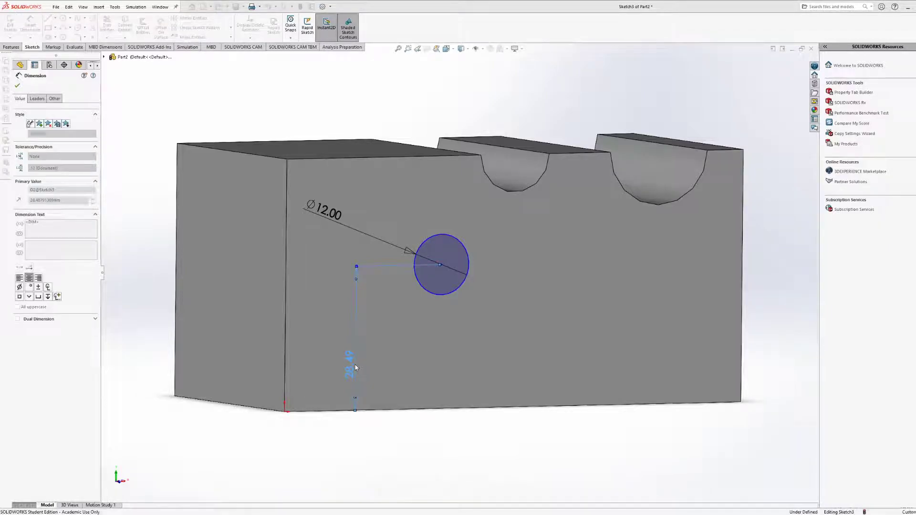
middle_click_drag(449, 315, 424, 306)
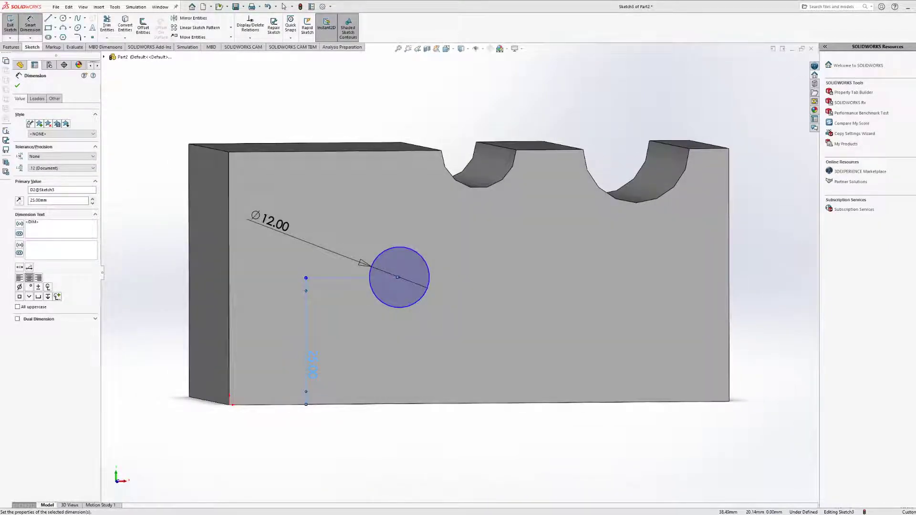
middle_click_drag(460, 245, 467, 167)
key("Escape")
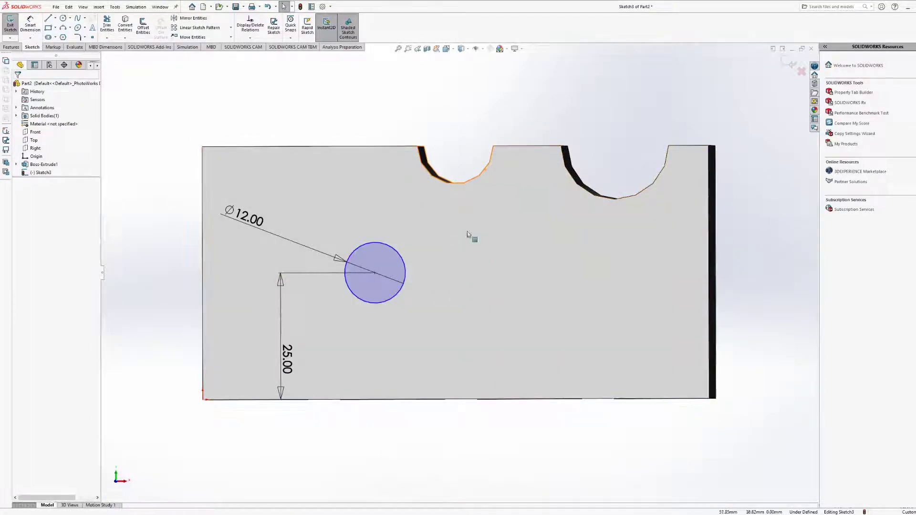
Select the circle together with the smaller notch's curved edge to review the relations available between them.
mouse_move(454, 287)
middle_mouse_down()
mouse_move(430, 278)
mouse_move(464, 283)
middle_mouse_up()
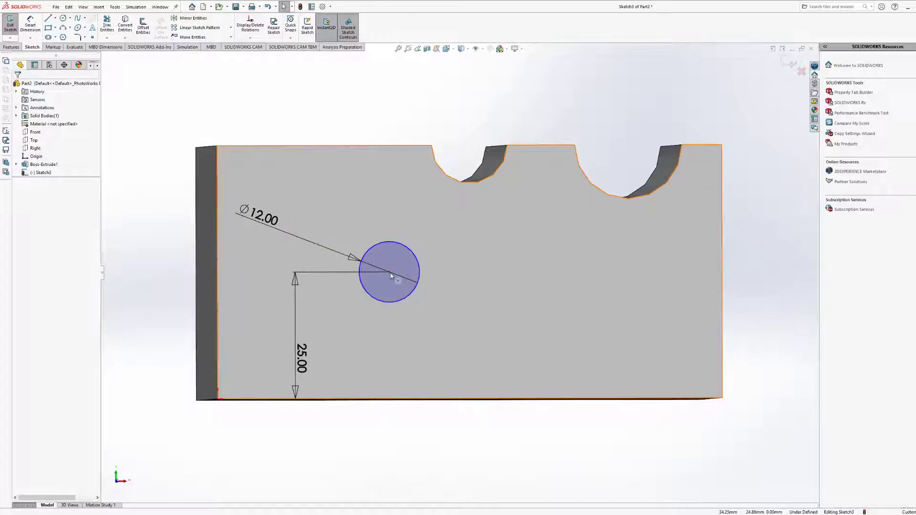
mouse_move(476, 153)
middle_mouse_down()
mouse_move(466, 155)
mouse_move(460, 197)
mouse_move(472, 177)
mouse_move(493, 176)
mouse_move(474, 184)
middle_mouse_up()
left_click(394, 256, "ctrl")
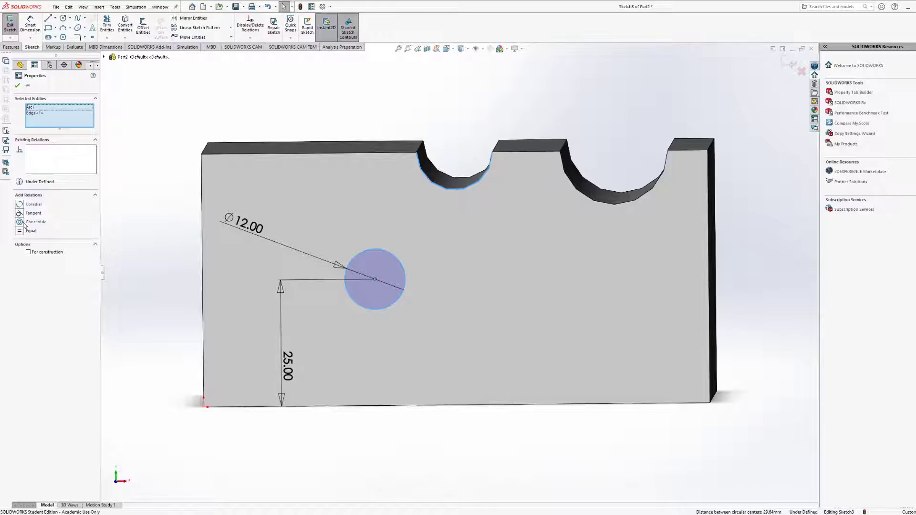
mouse_move(491, 139)
middle_mouse_down()
mouse_move(525, 135)
mouse_move(524, 156)
mouse_move(461, 144)
middle_mouse_up()
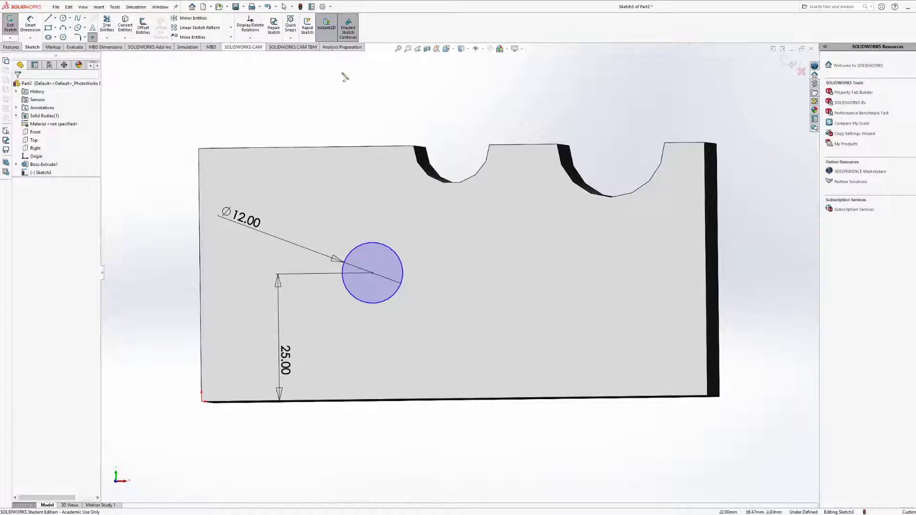
middle_click_drag(445, 147, 464, 164)
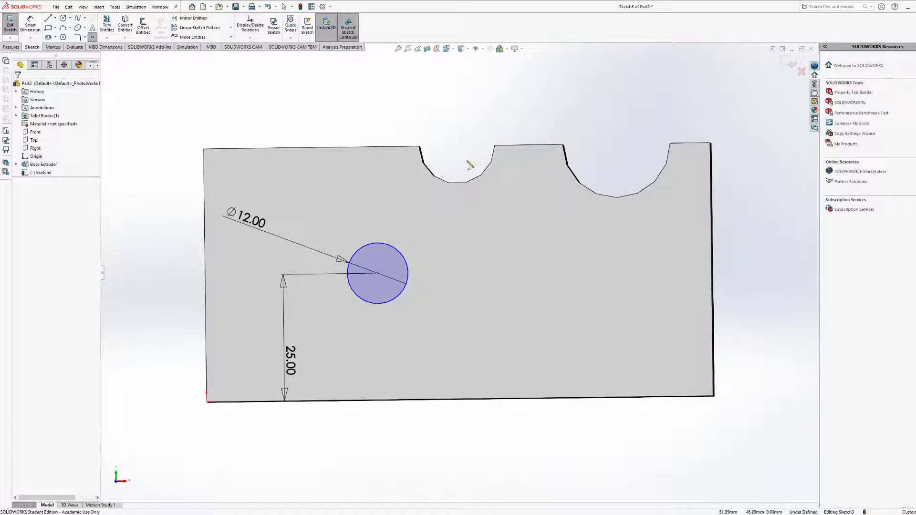
key("Escape")
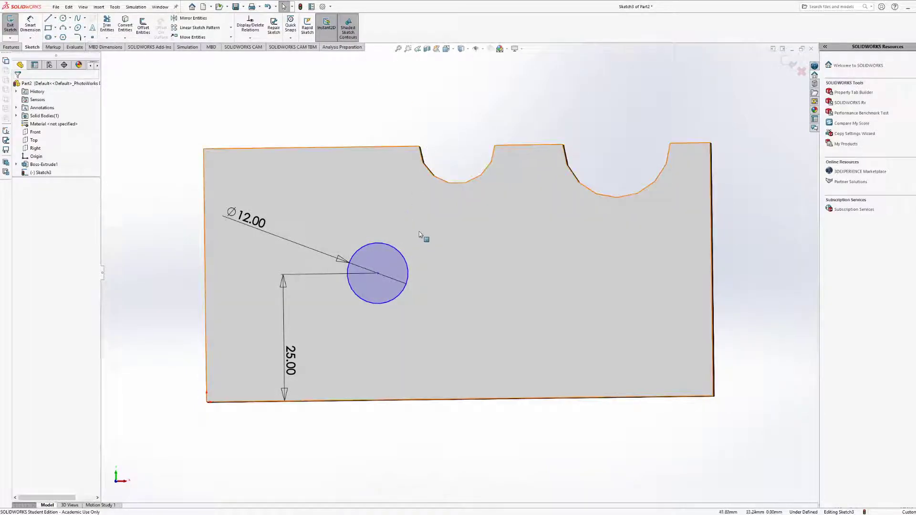
left_click(444, 238)
key("Escape")
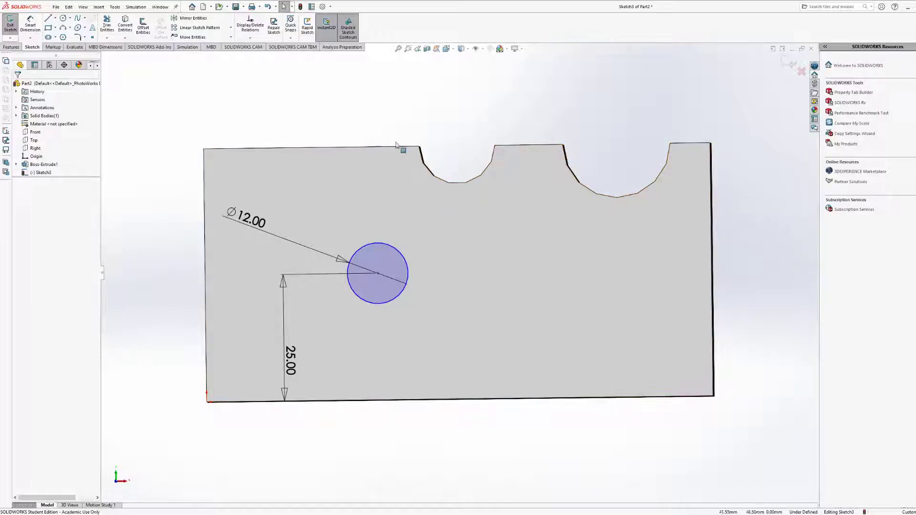
Trace the smaller notch with a three-point arc running between its two upper corners.
left_click(63, 18)
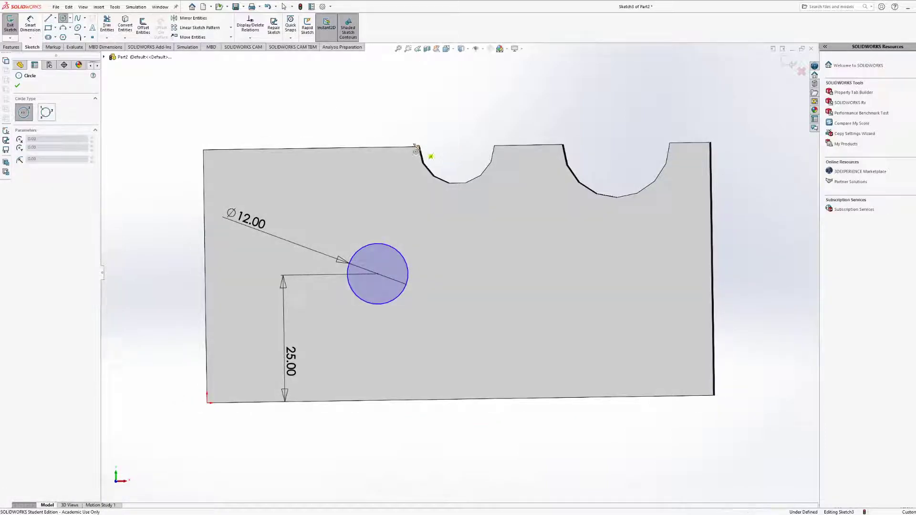
left_click(63, 27)
left_click(420, 147)
left_click(493, 146)
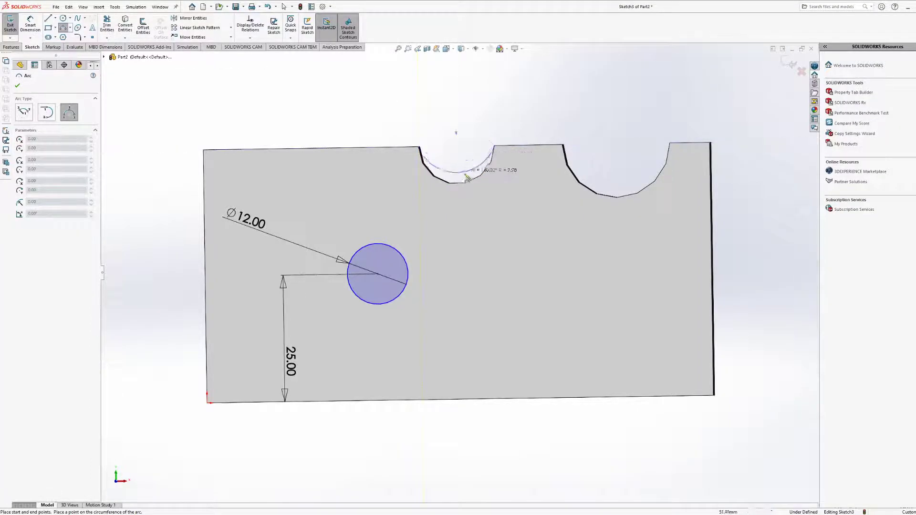
left_click(461, 187)
key("Escape")
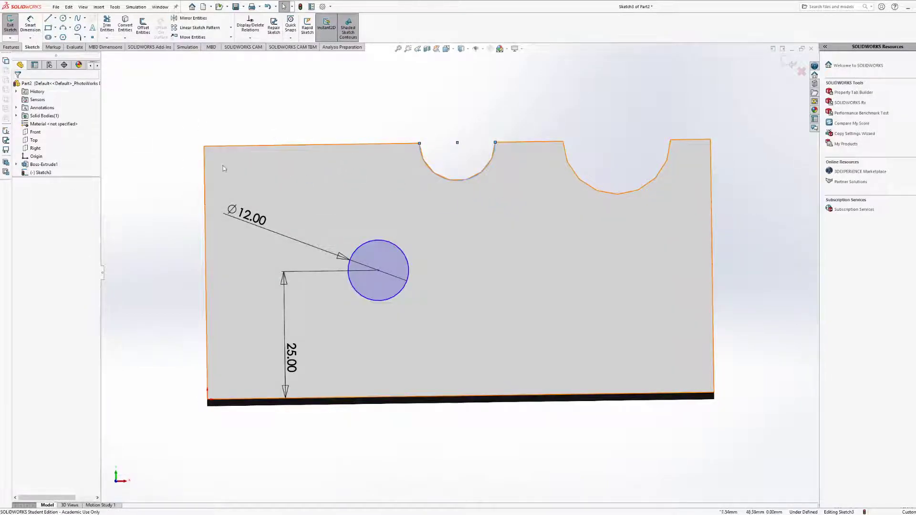
Add a Vertical relation between the circle's center and the center of the arc traced over the smaller notch.
left_click(378, 271)
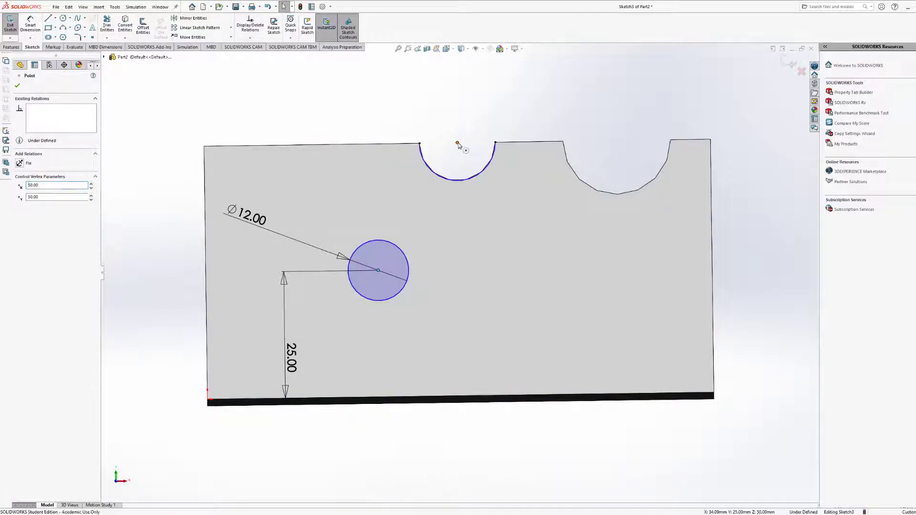
left_click(457, 142, "ctrl")
left_click(21, 214)
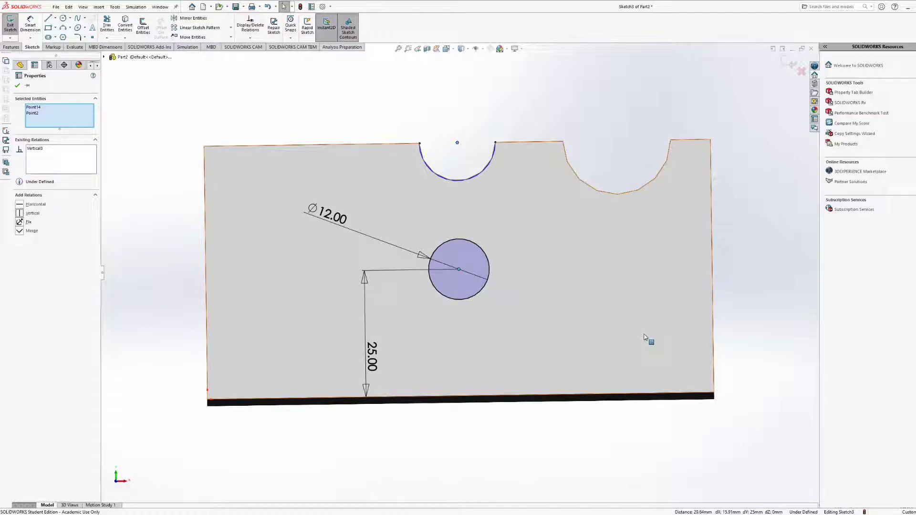
mouse_move(610, 268)
middle_mouse_down()
mouse_move(597, 263)
mouse_move(614, 270)
middle_mouse_up()
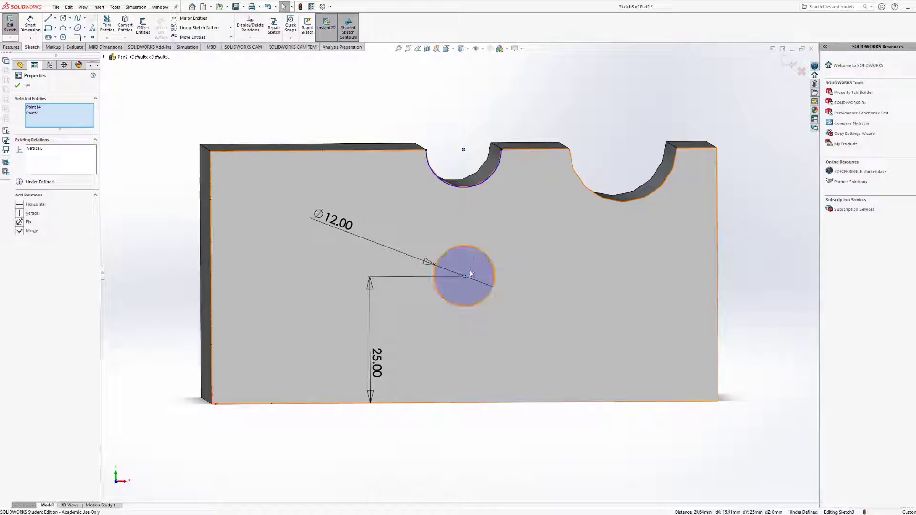
key("Escape")
Delete the helper arc traced over the smaller notch.
mouse_move(499, 219)
middle_mouse_down()
mouse_move(493, 206)
mouse_move(503, 210)
middle_mouse_up()
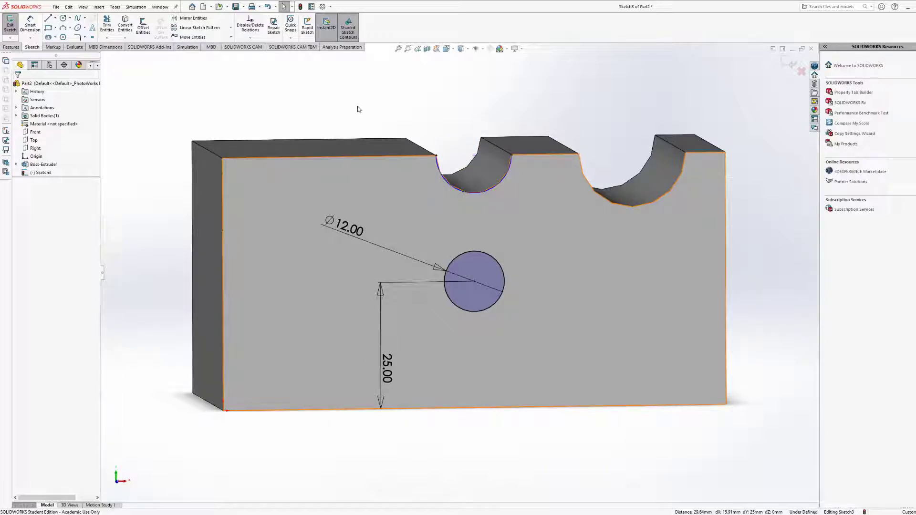
left_click(474, 193)
key("Escape")
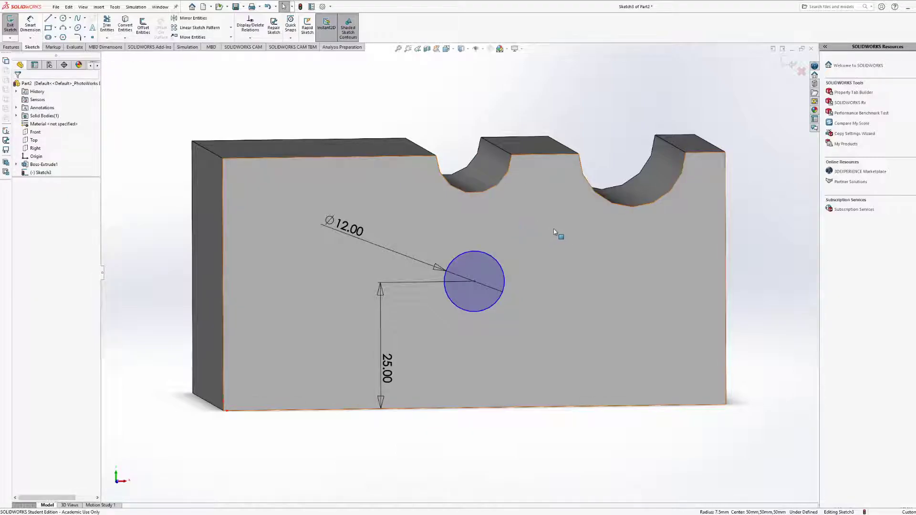
key("ctrl+8")
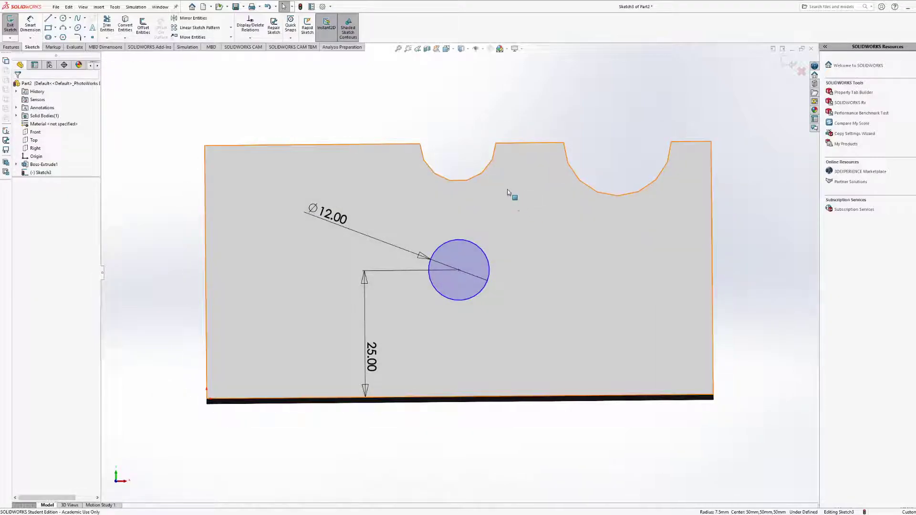
middle_click_drag(471, 216, 474, 231)
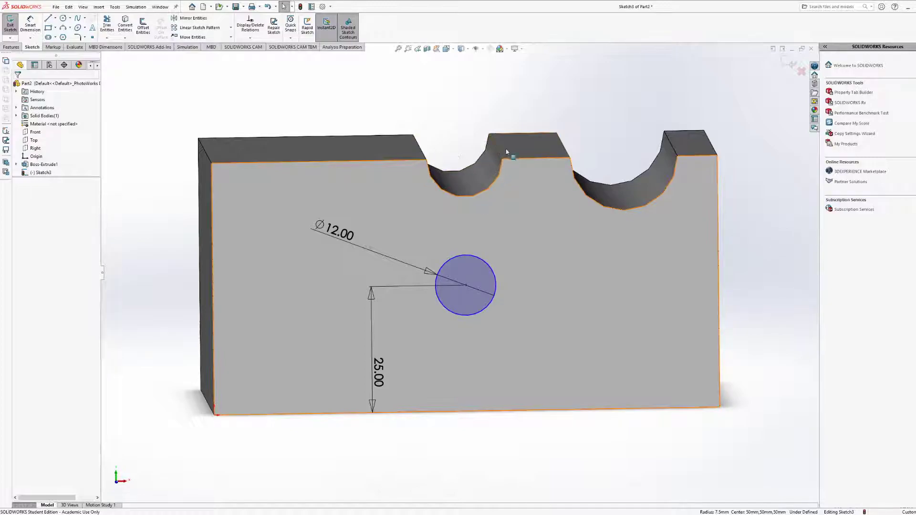
left_click(93, 36)
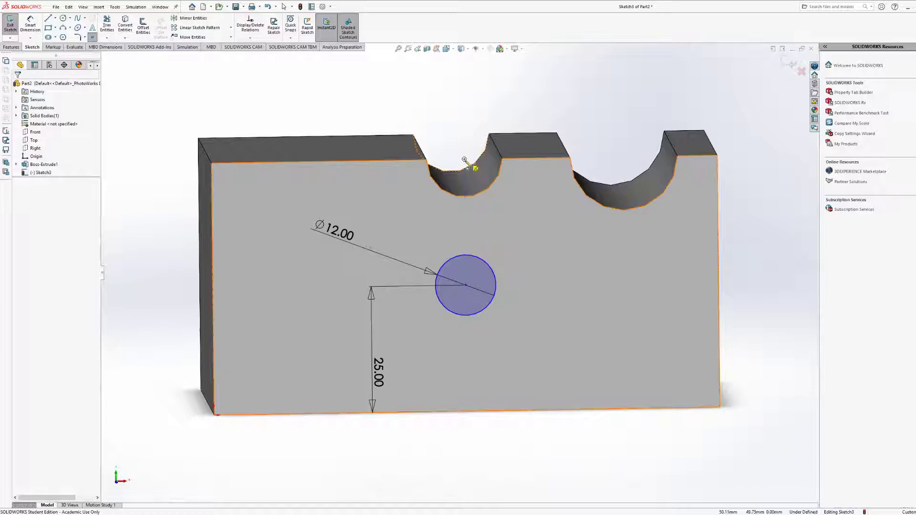
key("Escape")
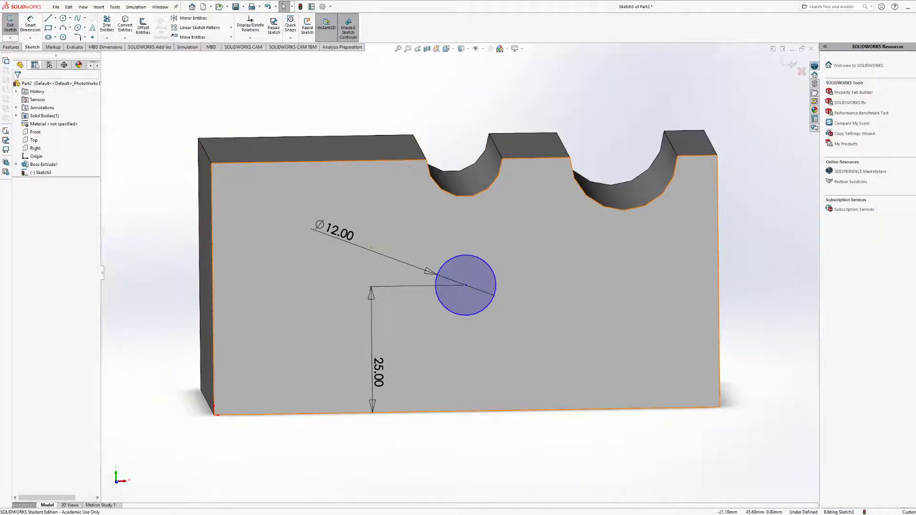
Fix the circle horizontally with a 50 mm dimension to the block's right vertical edge.
left_click(25, 24)
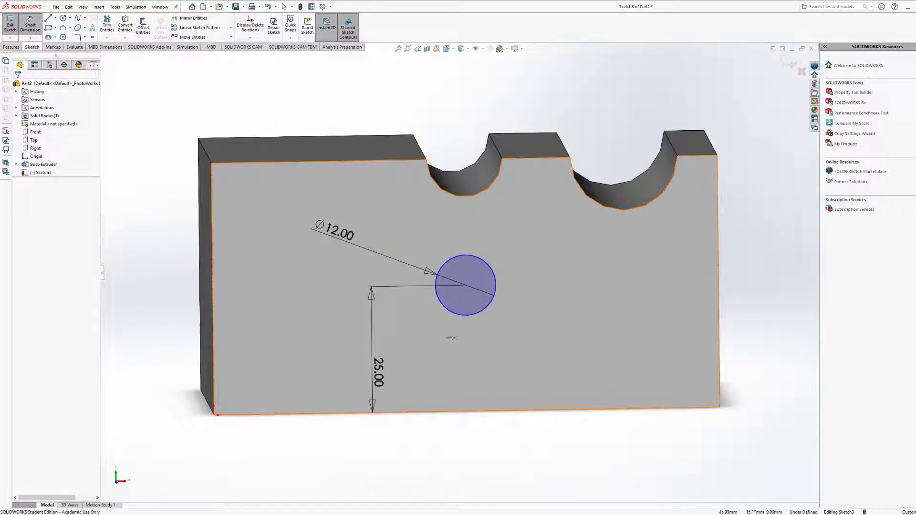
left_click(483, 312)
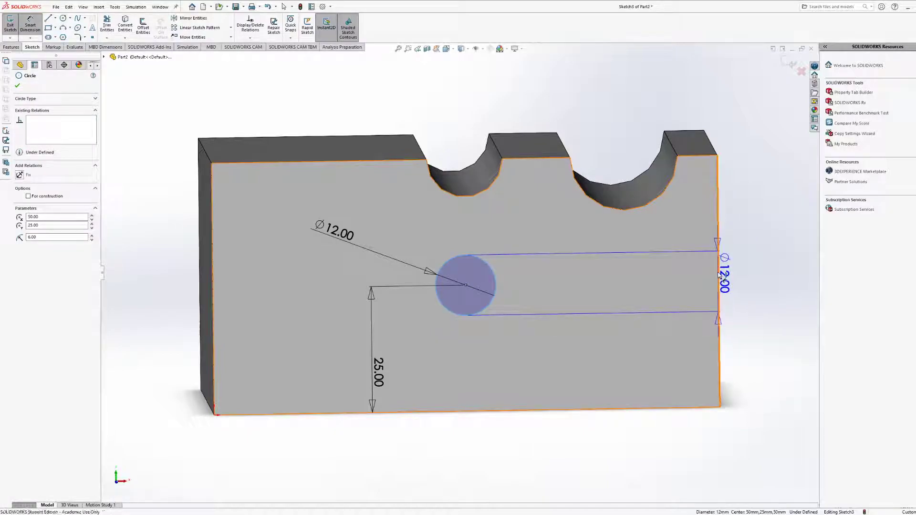
left_click(718, 279)
left_click(610, 285)
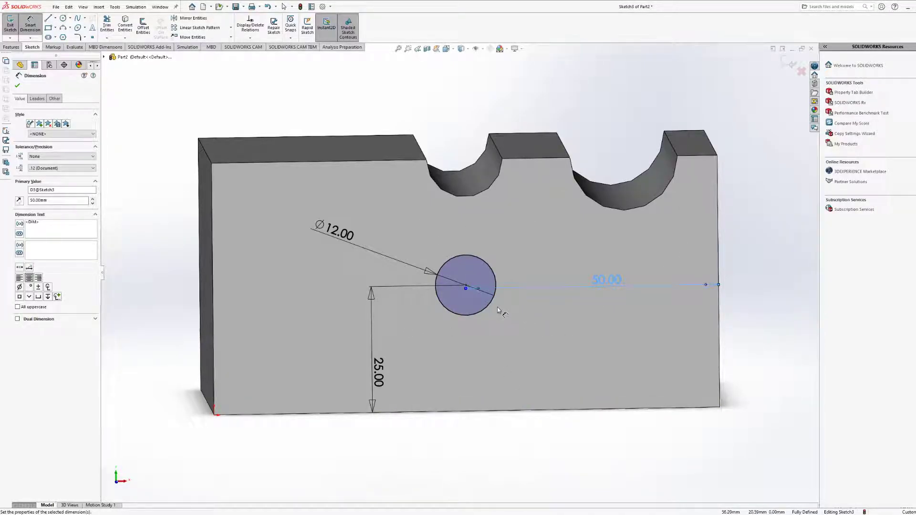
key("Escape")
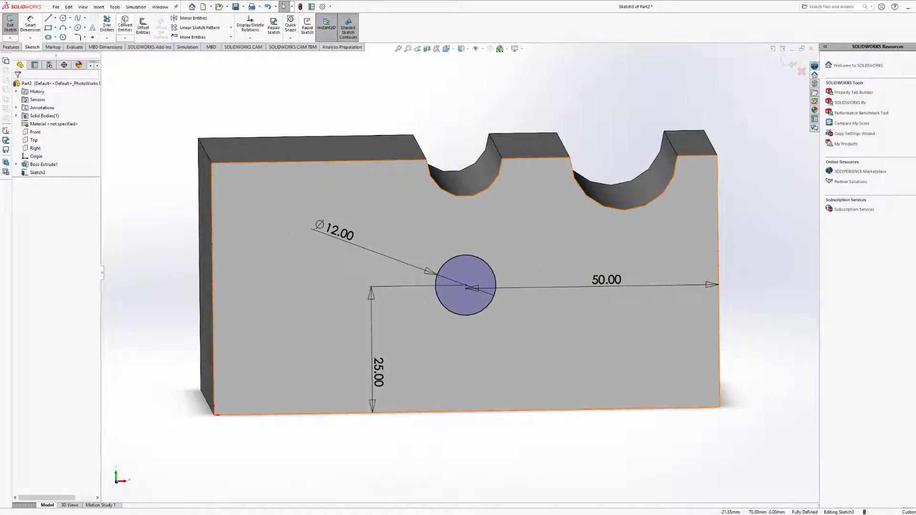
Cut the circle through the block with a Blind Extruded Cut at 50 mm depth.
left_click(12, 47)
left_click(109, 27)
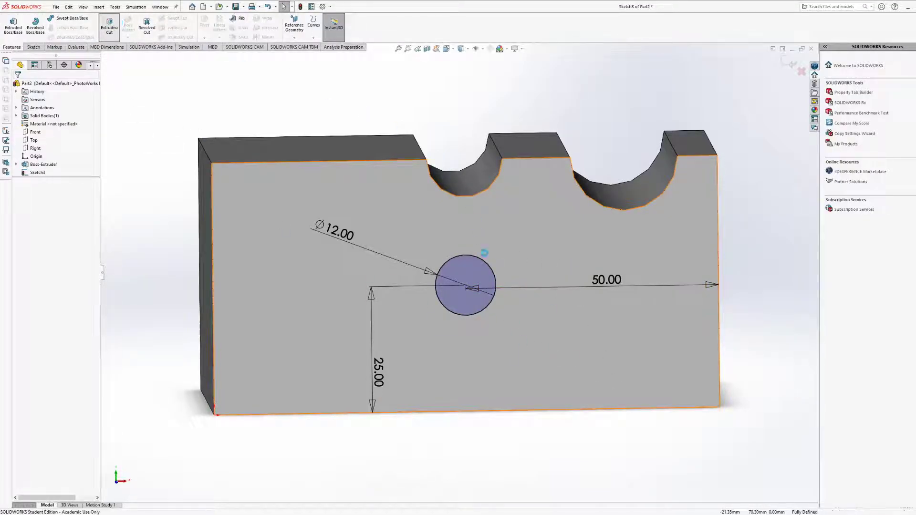
middle_click_drag(483, 258, 595, 233)
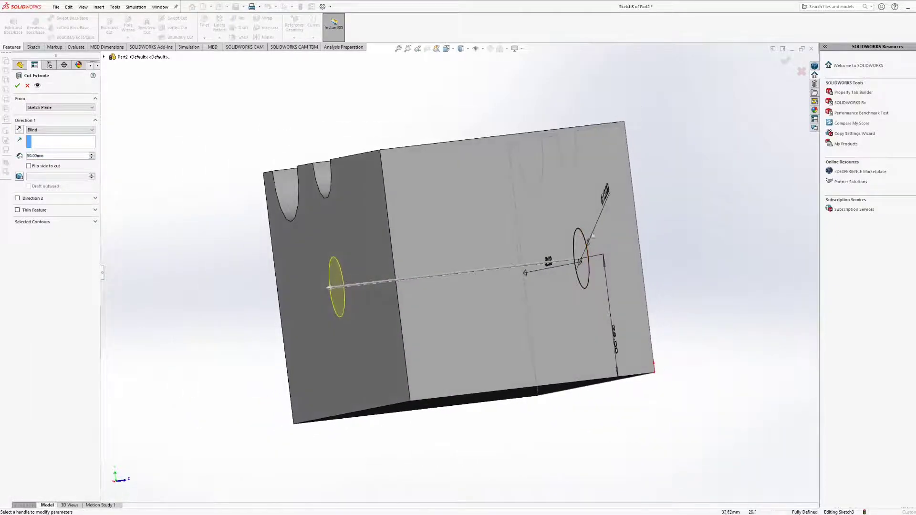
middle_click_drag(455, 282, 147, 173)
left_click(17, 85)
middle_click_drag(587, 248, 523, 247)
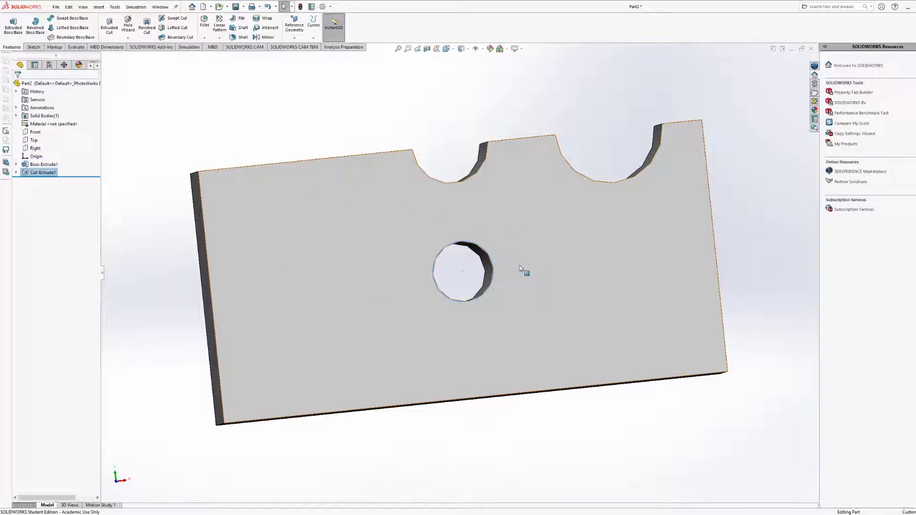
Inspect the feature history by expanding Cut-Extrude1 and displaying the dimensions of Boss-Extrude1 on the block.
middle_click_drag(519, 265, 665, 252)
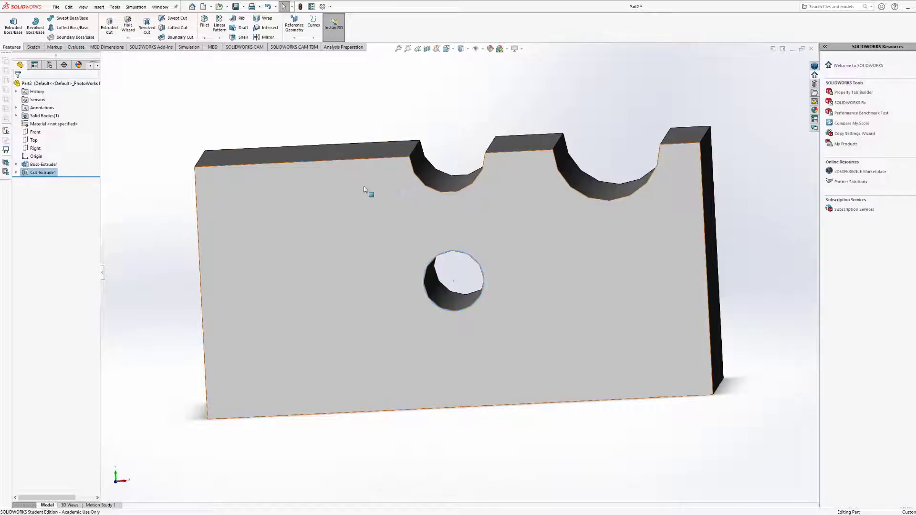
left_click(16, 173)
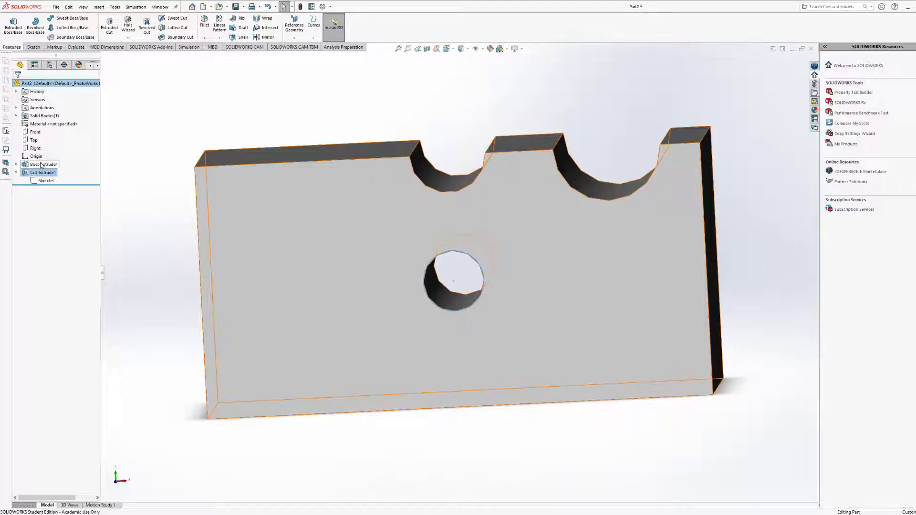
left_click(41, 165)
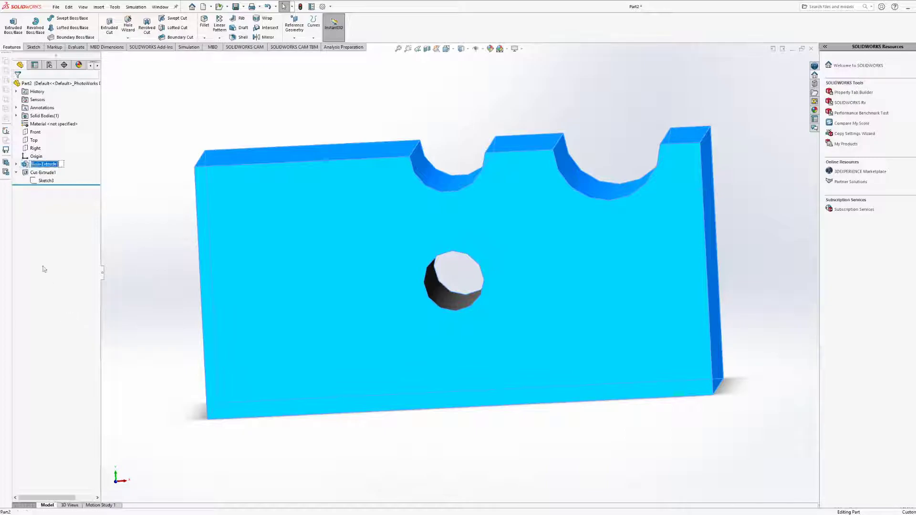
double_click(39, 165)
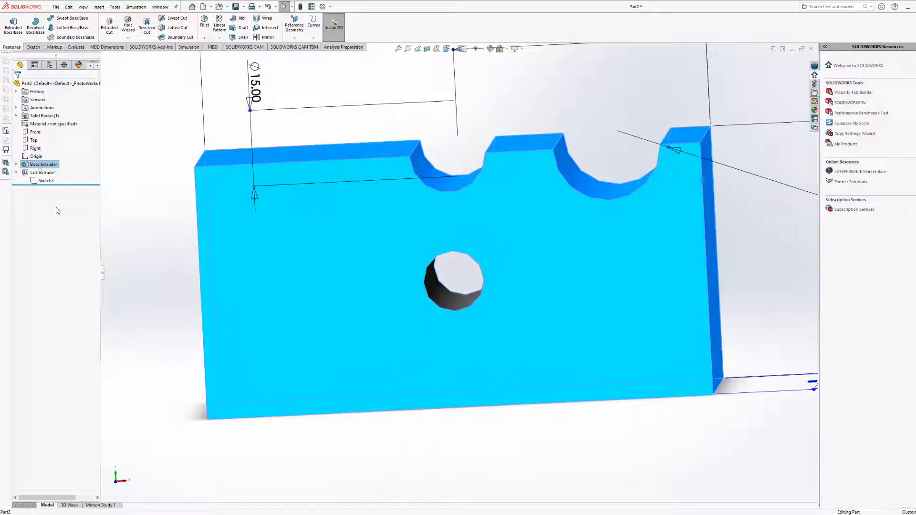
double_click(43, 165)
left_click(172, 250)
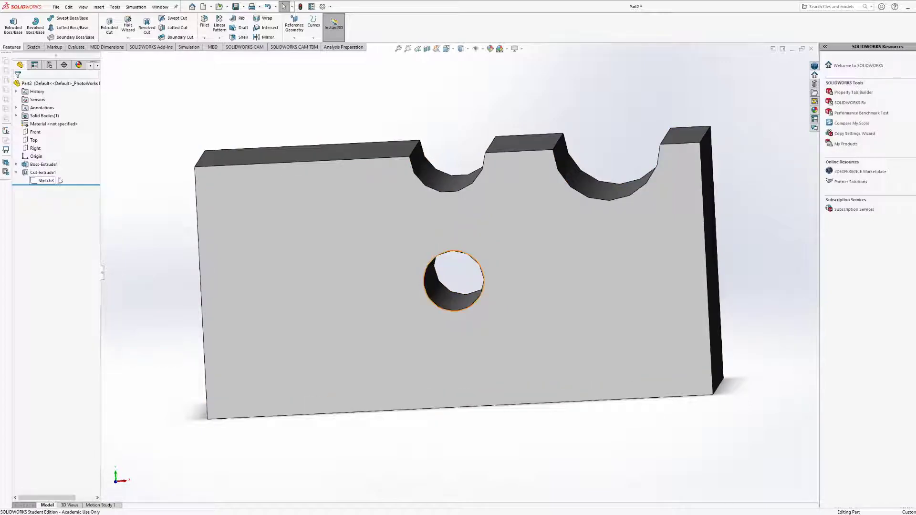
Edit the hole's sketch to set its distance from the block's right vertical edge to 55 mm, and rebuild the cut.
left_click(48, 182)
left_click(50, 163)
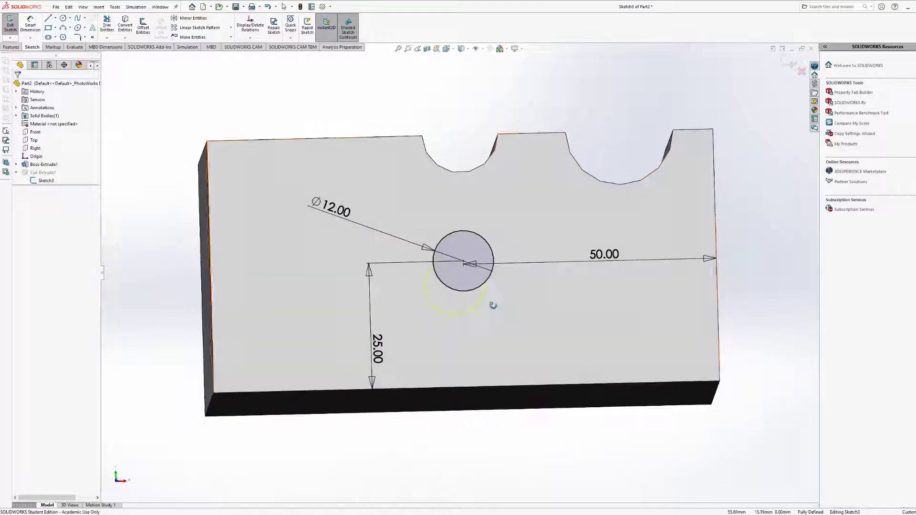
left_click(604, 254)
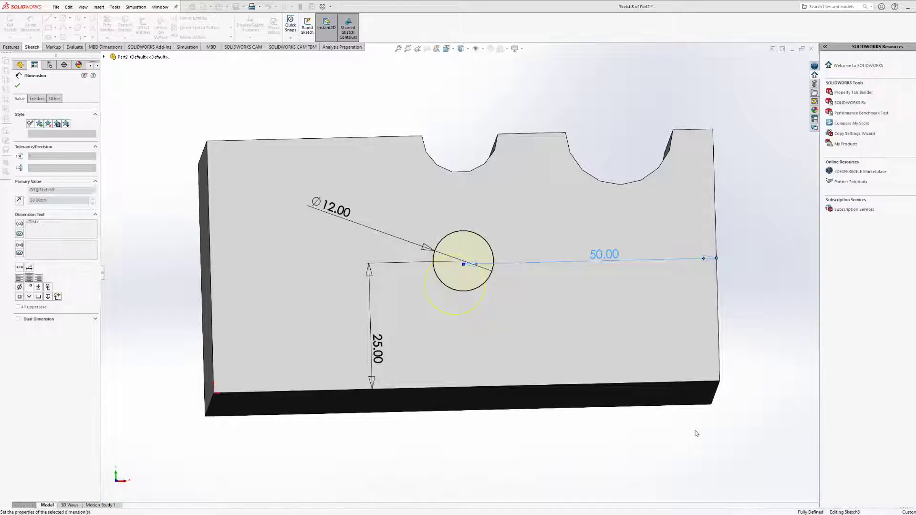
mouse_move(531, 297)
middle_mouse_down()
mouse_move(491, 317)
mouse_move(495, 346)
mouse_move(483, 335)
middle_mouse_up()
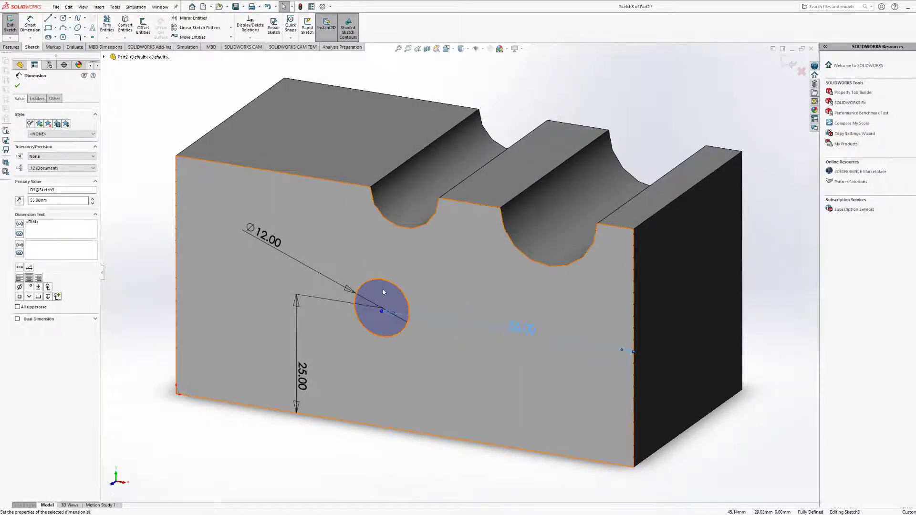
key("Return")
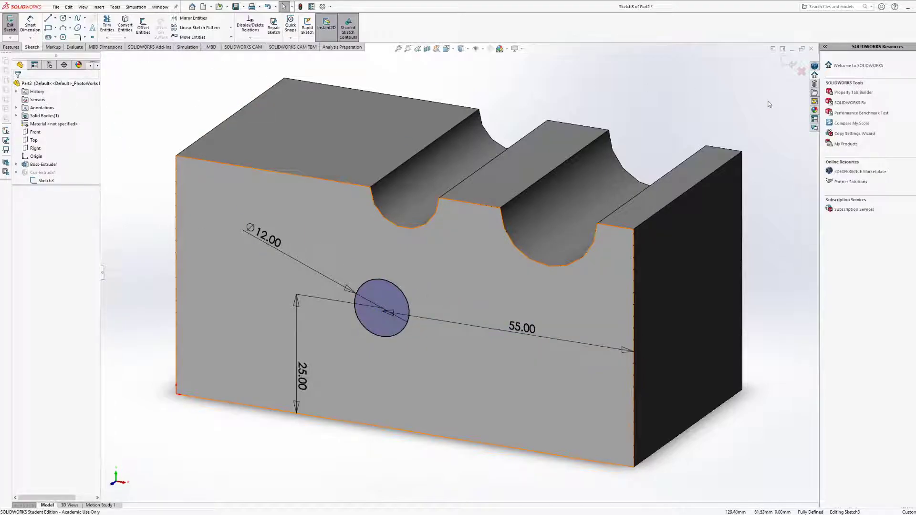
left_click(787, 62)
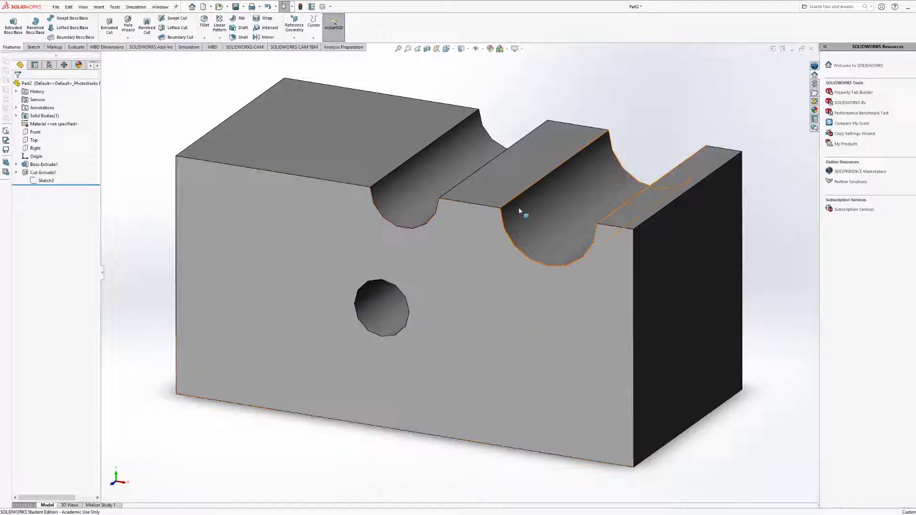
middle_click_drag(407, 236, 432, 203)
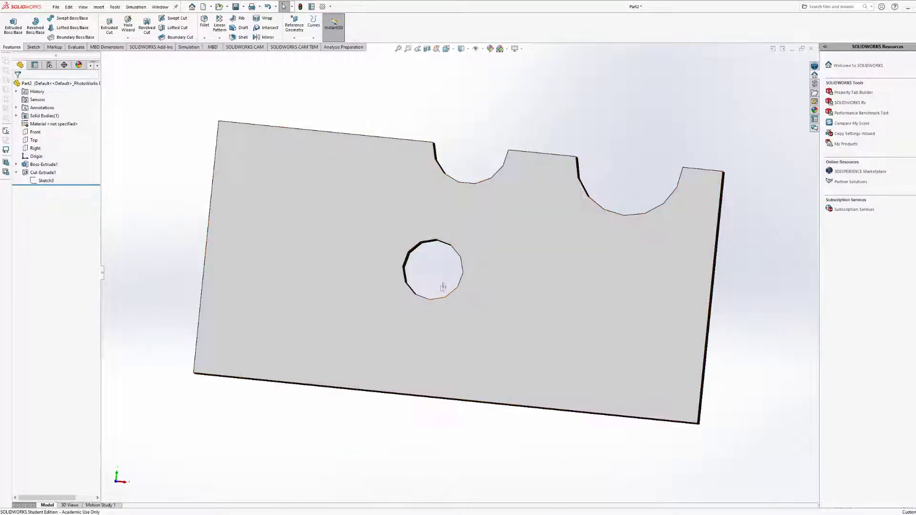
middle_click_drag(478, 271, 484, 278)
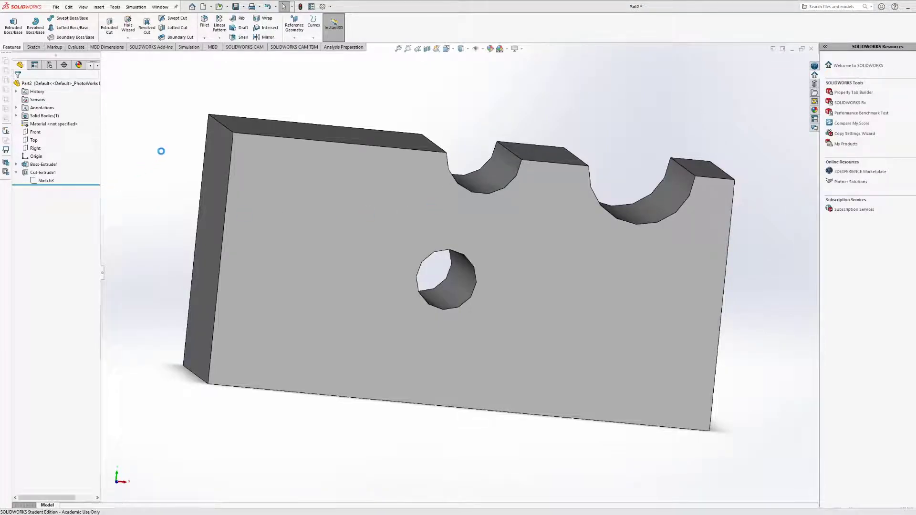
Create a new part and start a Polygon sketch on the Front plane.
key("ctrl+n")
left_click(33, 47)
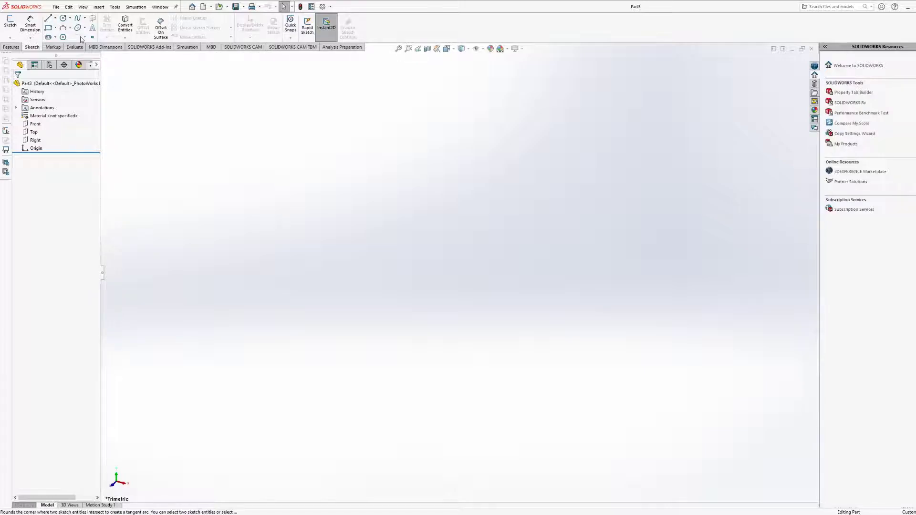
left_click(47, 21)
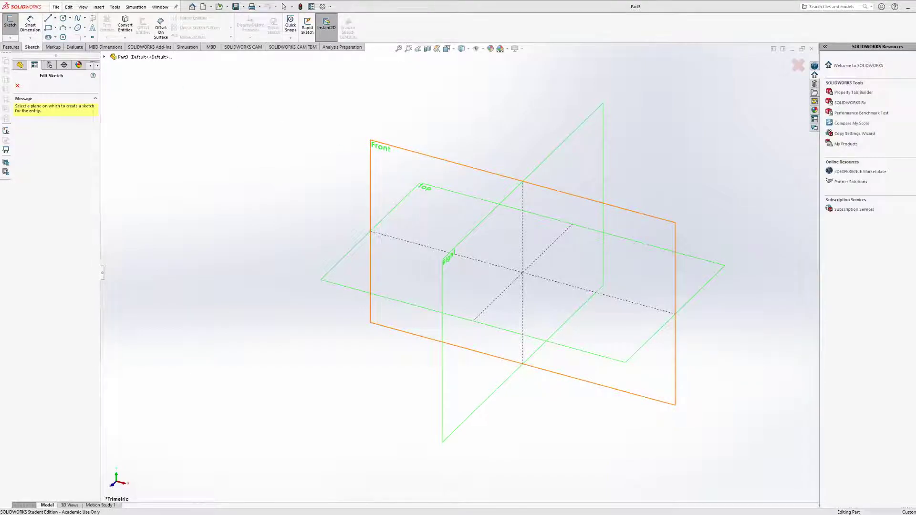
left_click(63, 38)
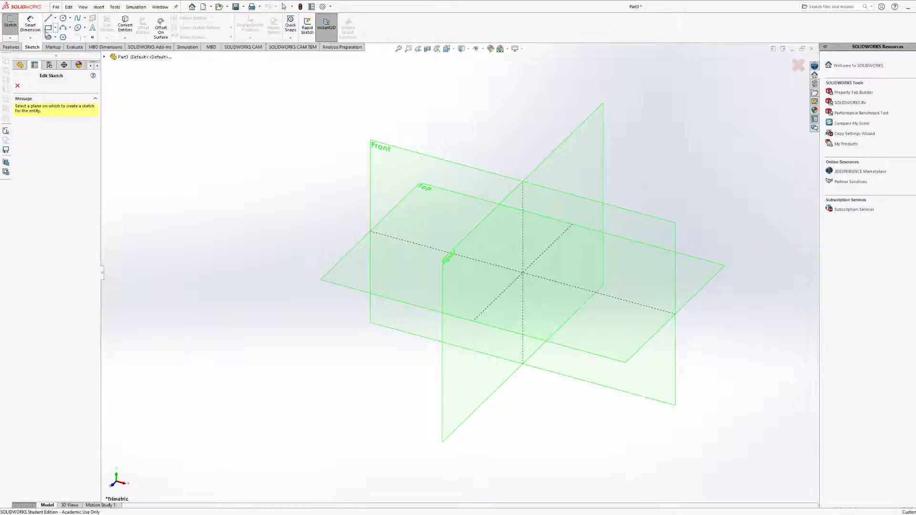
left_click(600, 209)
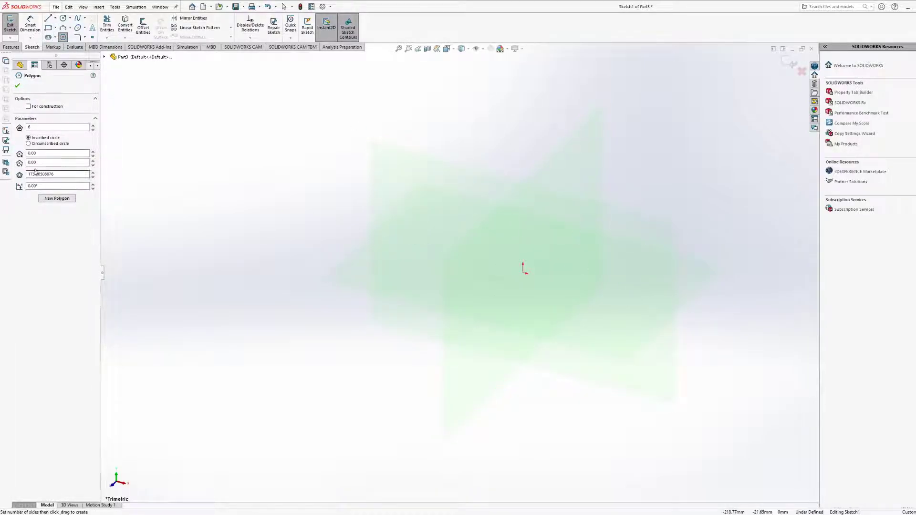
Draw a three-sided polygon with an inscribed circle, centered on the origin.
double_click(38, 128)
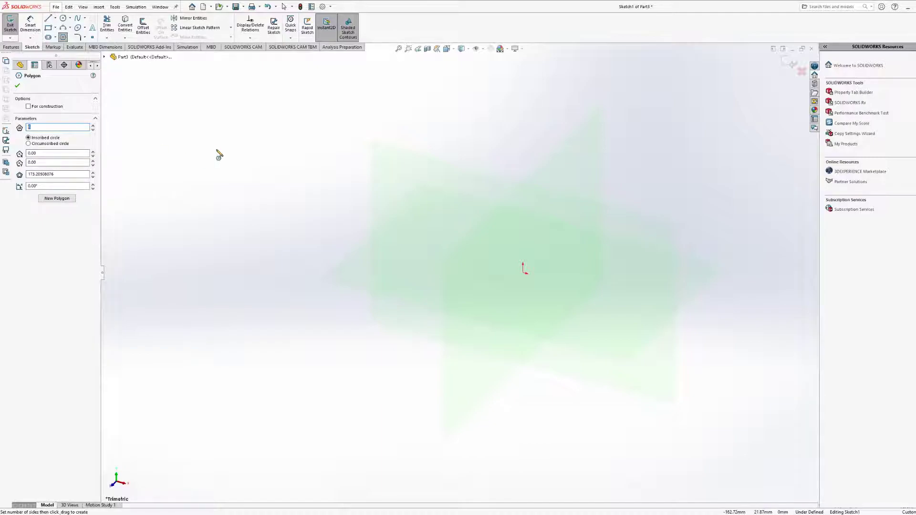
type("3")
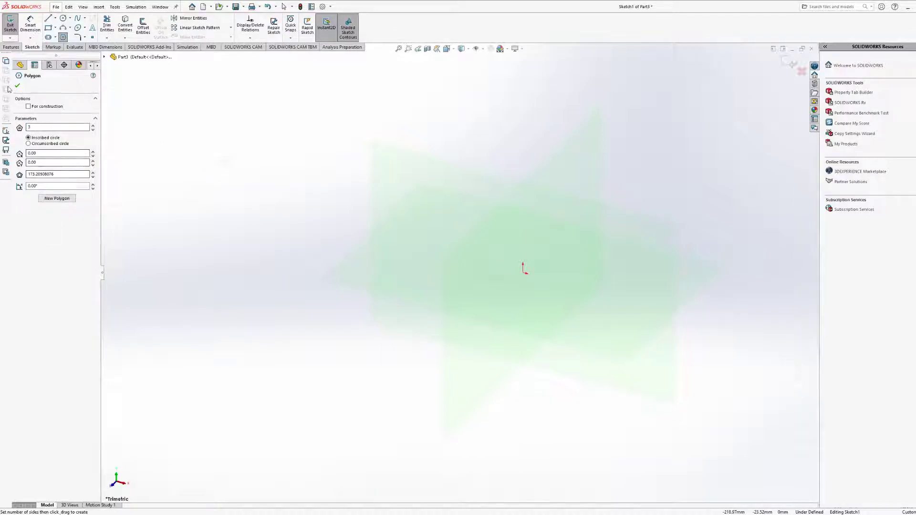
left_click(17, 86)
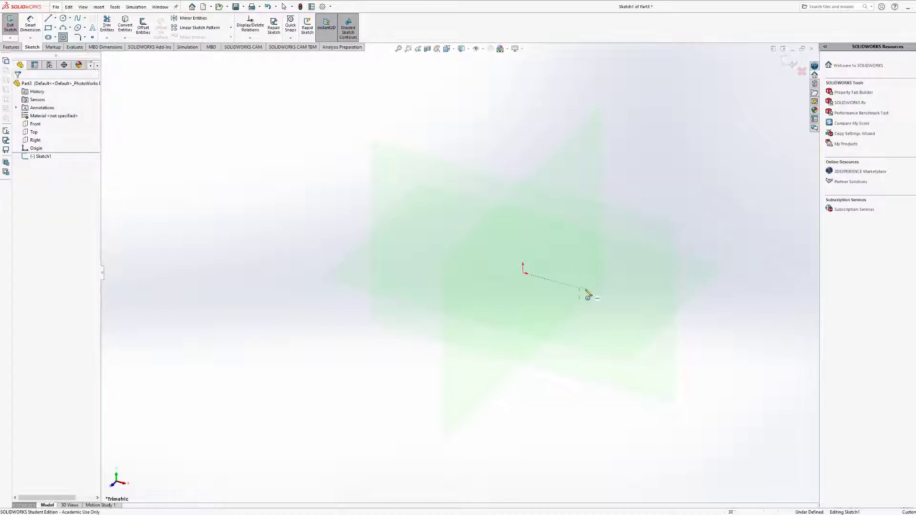
left_click(523, 270)
left_click(564, 327)
middle_click_drag(646, 315, 670, 240)
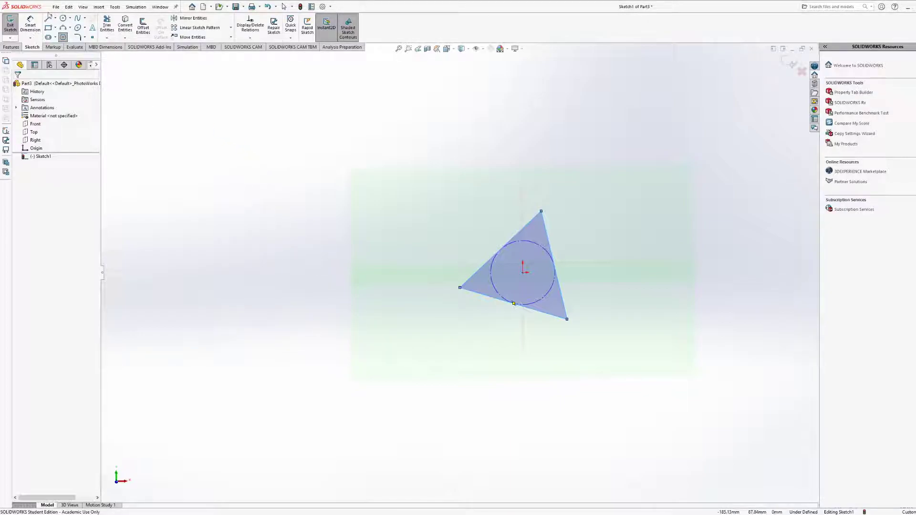
Sketch a closed, slanted triangle from three lines to the left of the polygon, with sides about 48, 41 and 46 mm long.
left_click(48, 19)
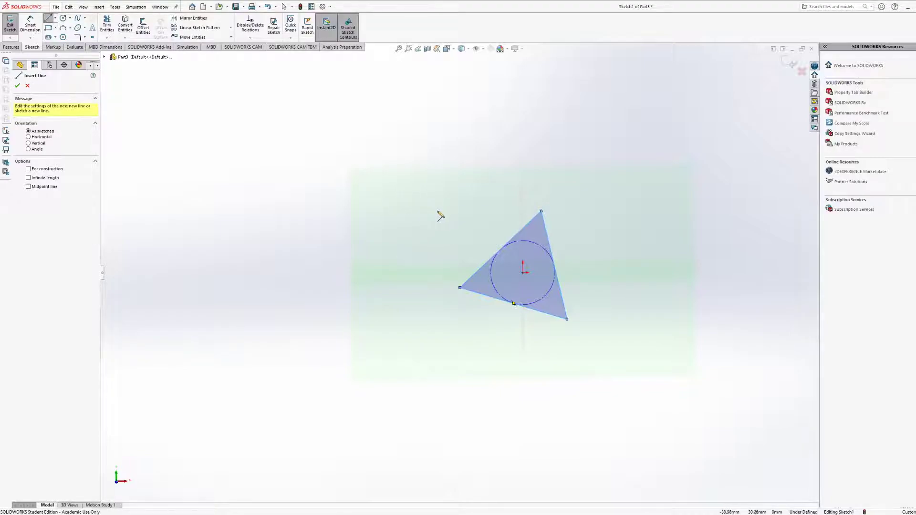
left_click(388, 191)
left_click(288, 218)
left_click(347, 280)
left_click(388, 191)
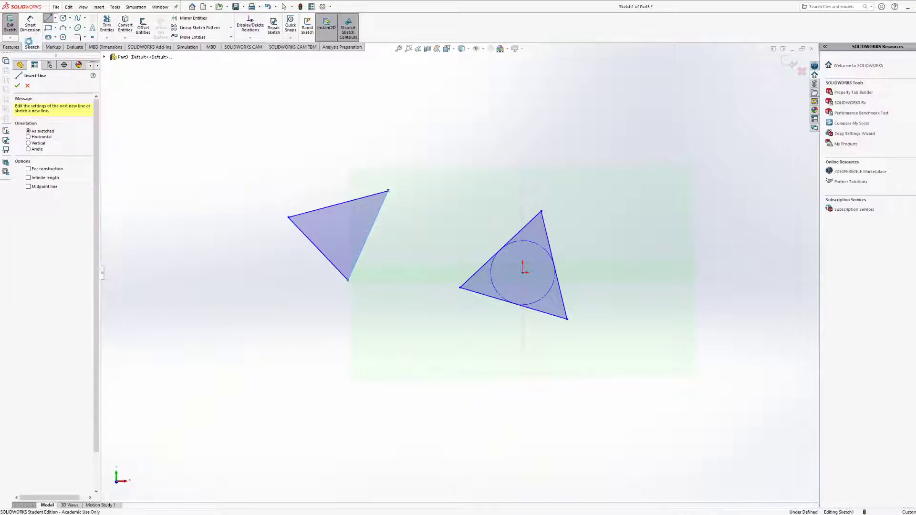
Dimension the length of the line-drawn triangle's lower-left side, accepting its drawn value.
left_click(30, 25)
left_click(317, 252)
left_click(244, 310)
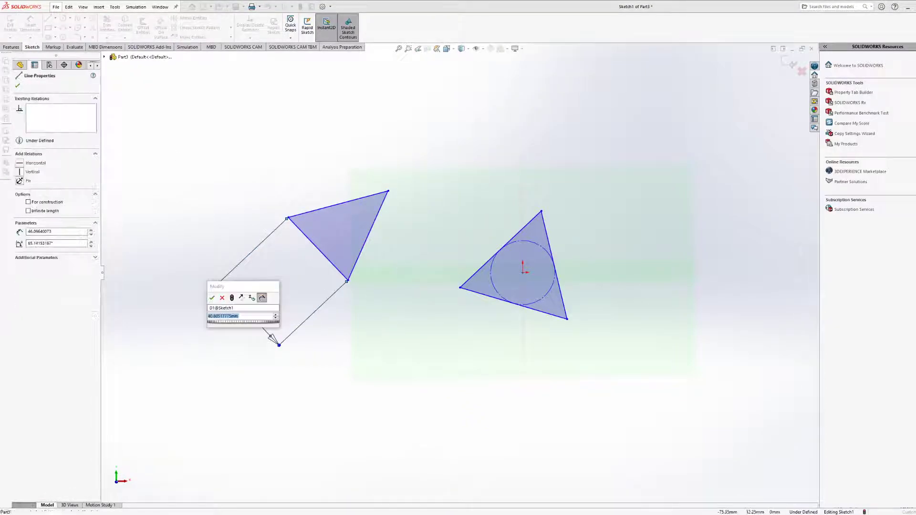
key("Return")
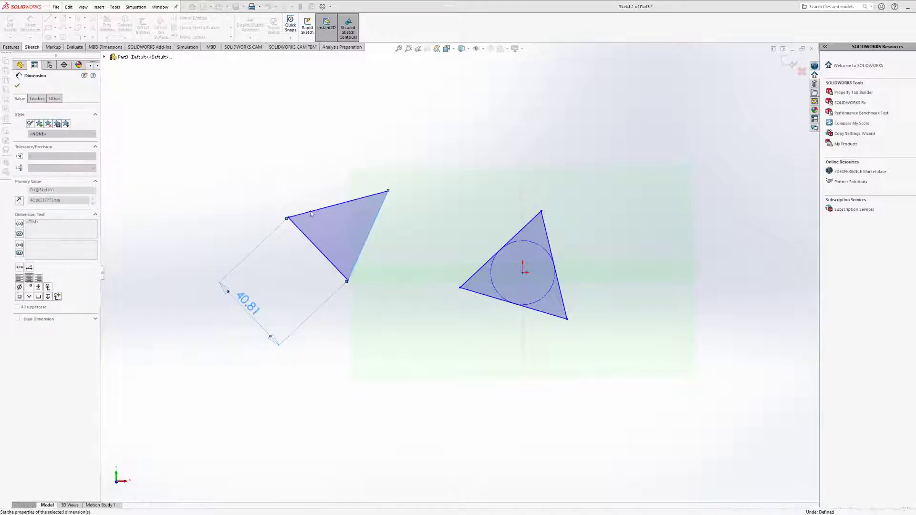
left_click(330, 206)
left_click(317, 168)
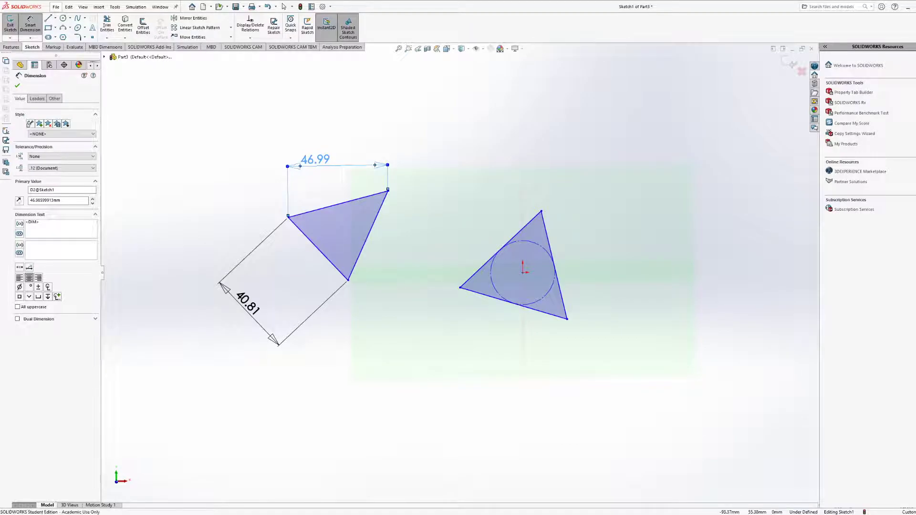
key("Delete")
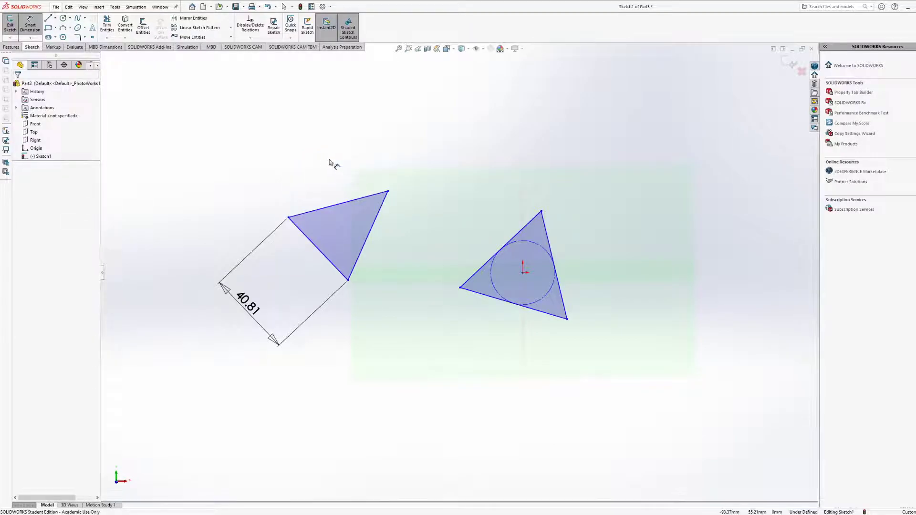
Add both an aligned length dimension and a horizontal dimension to the line-drawn triangle's upper side.
left_click(337, 205)
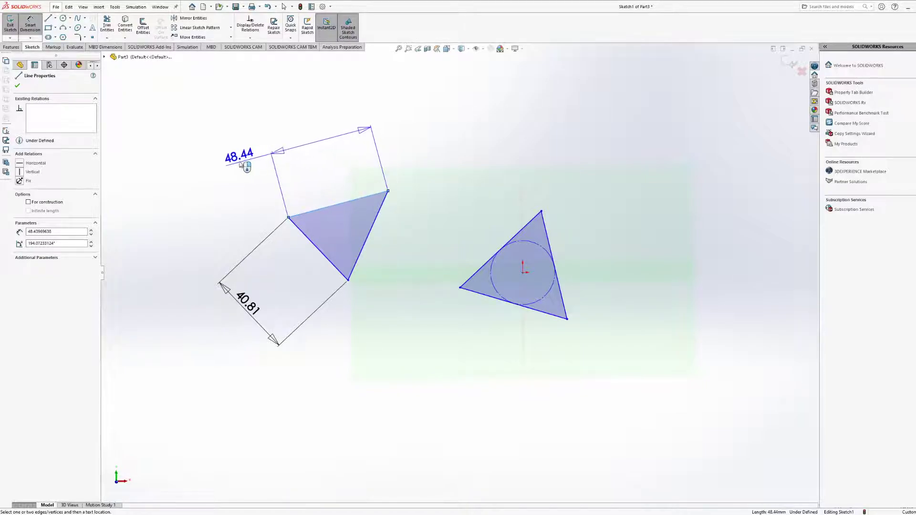
left_click(244, 165)
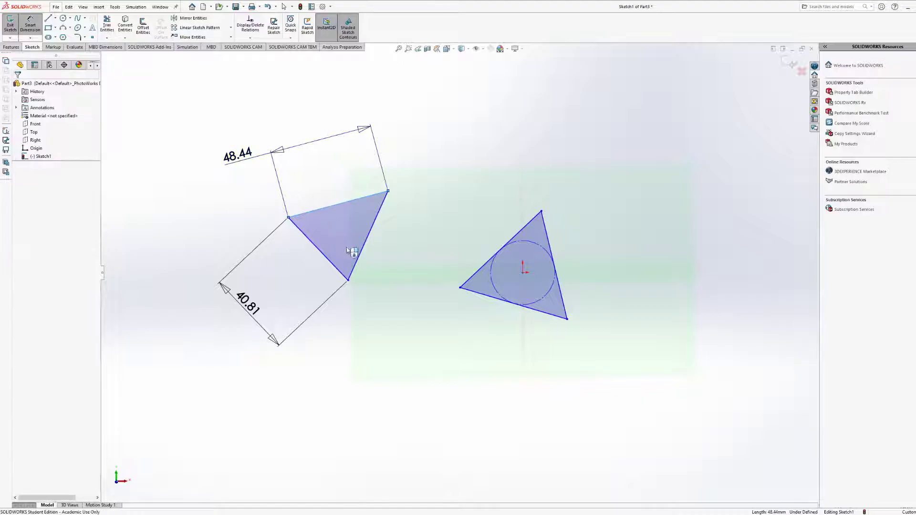
left_click(329, 206)
left_click(327, 145)
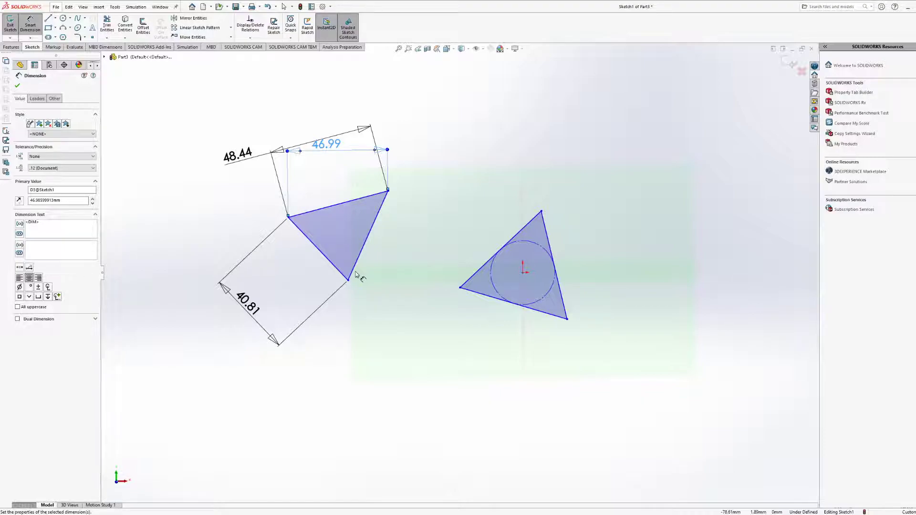
Dimension the angle between the line-drawn triangle's upper and lower-left sides as 60 degrees.
left_click(316, 211)
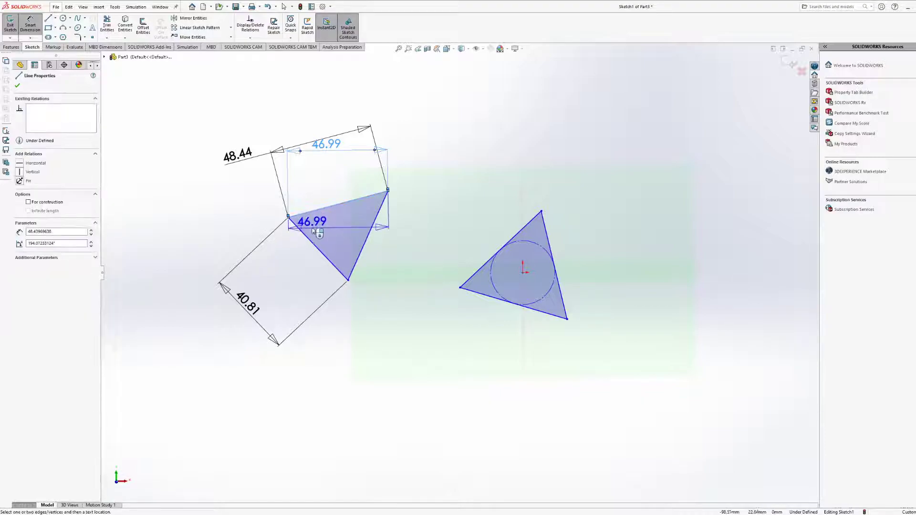
left_click(363, 242)
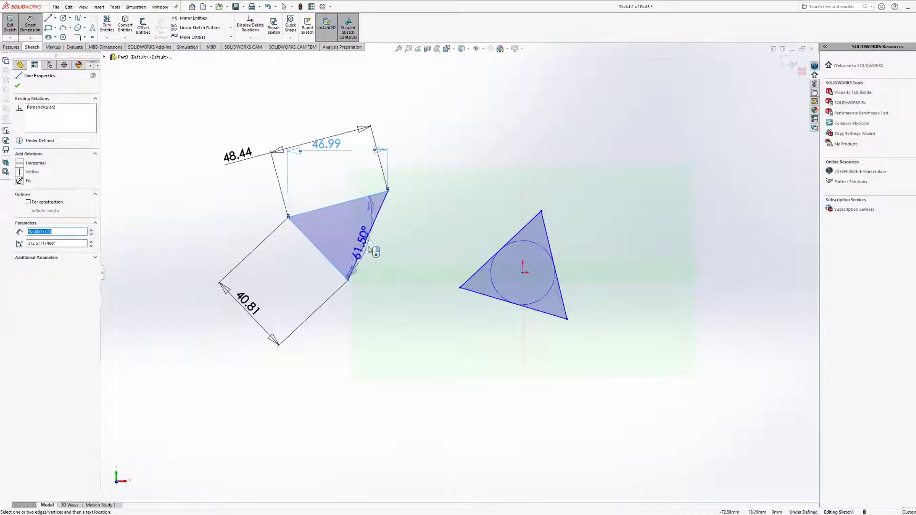
left_click(411, 256)
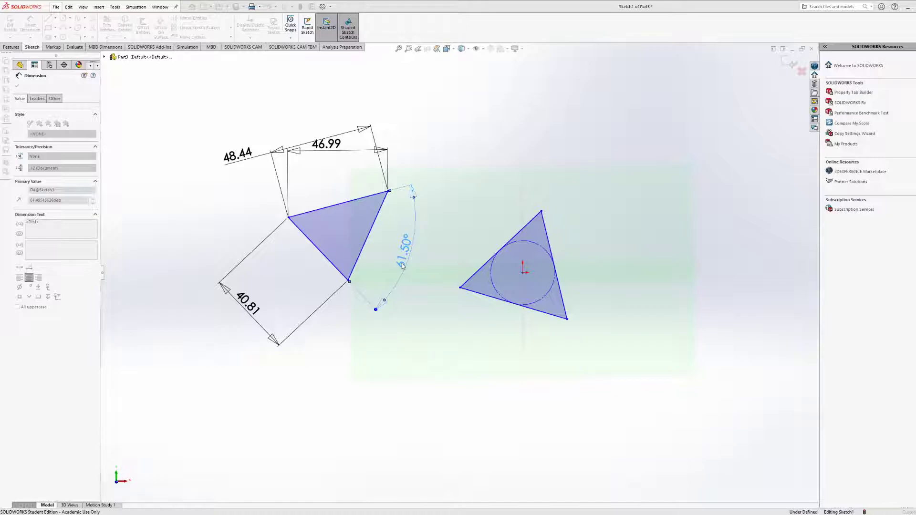
type("60")
key("Return")
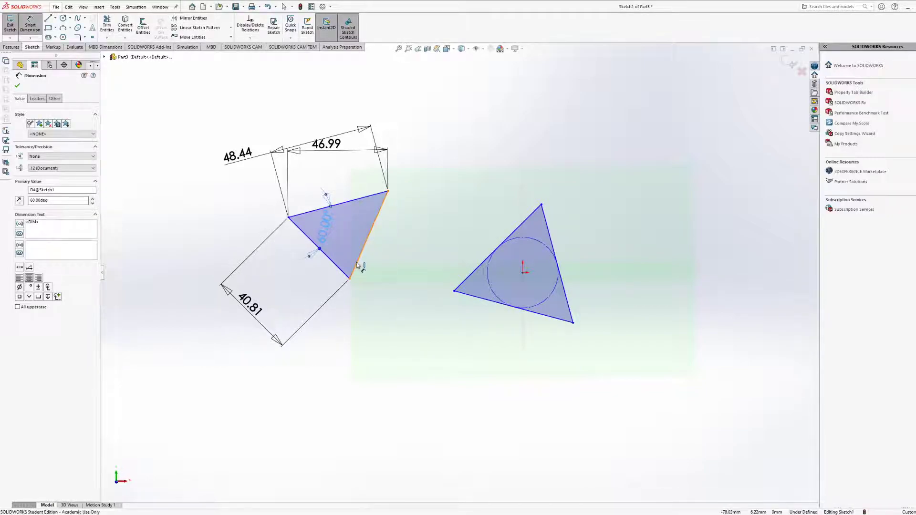
Add an angle dimension between the line-drawn triangle's lower-left and right sides.
left_click(348, 276)
left_click(341, 269)
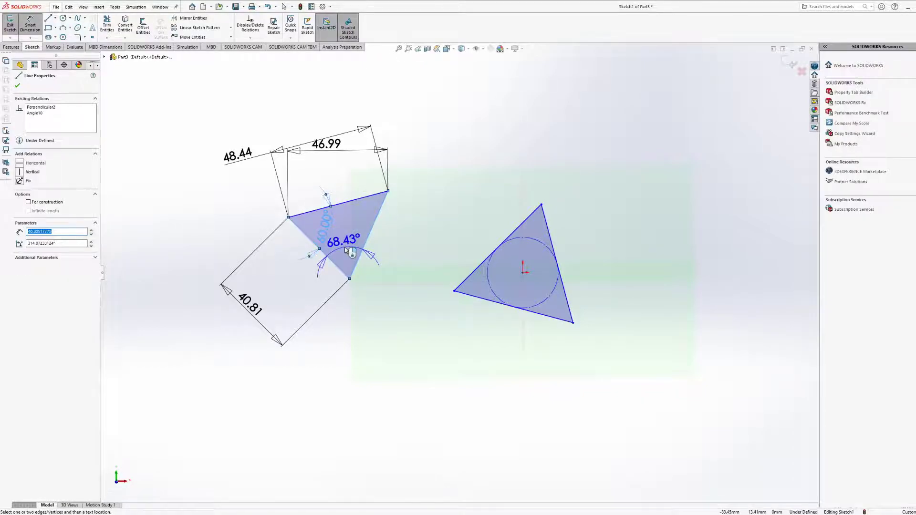
left_click(349, 253)
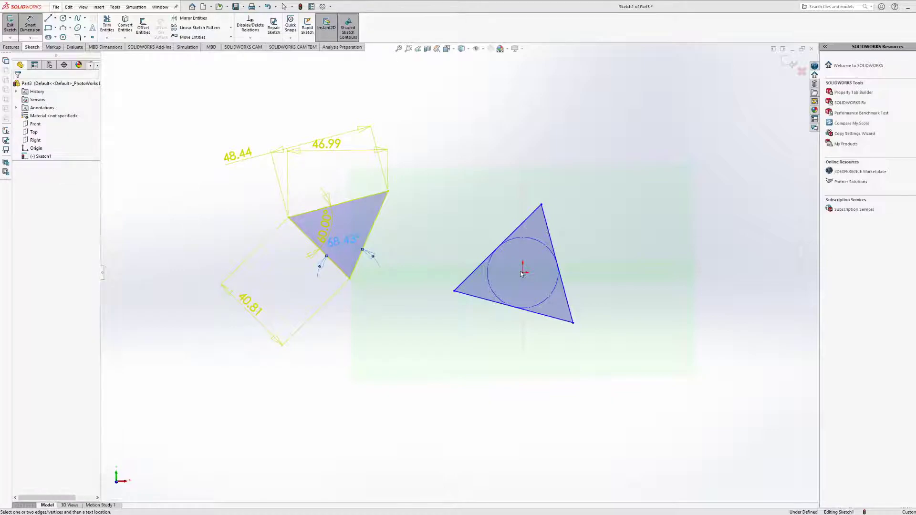
Remove the over-defining angle dimension and both length dimensions from the line-drawn triangle's upper side.
key("Return")
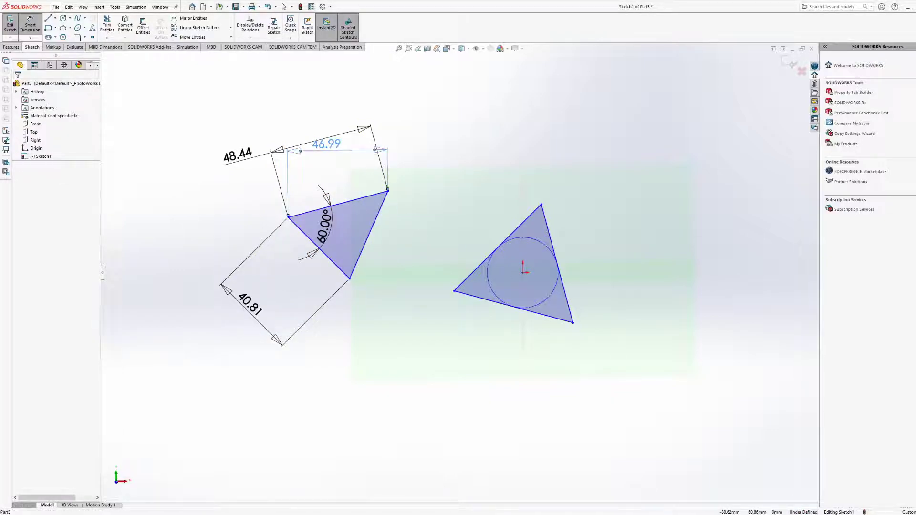
left_click(240, 155)
key("Delete")
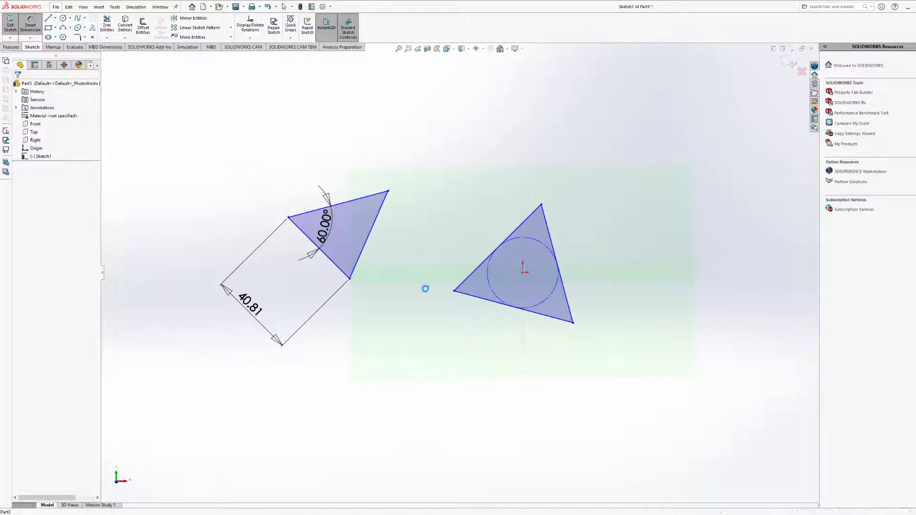
Dimension the angle between the line-drawn triangle's lower-left and right sides as 89 degrees.
left_click(367, 237)
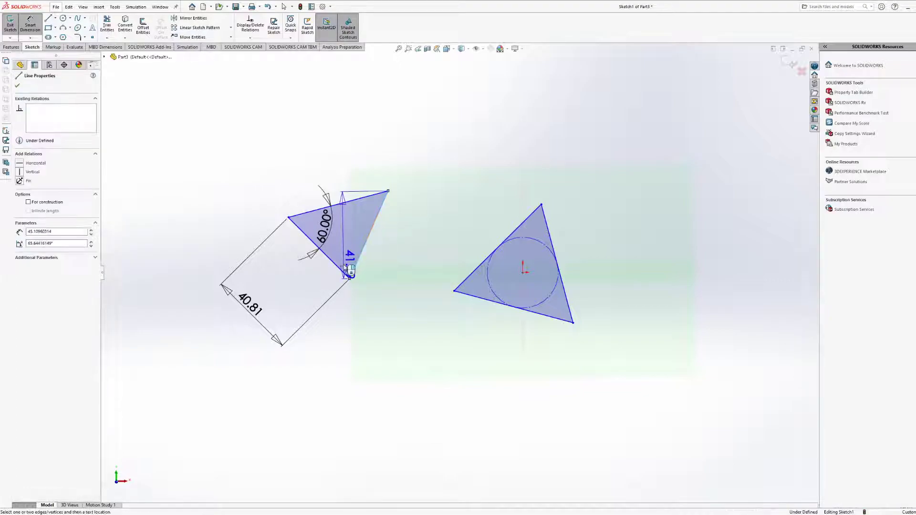
left_click(341, 270)
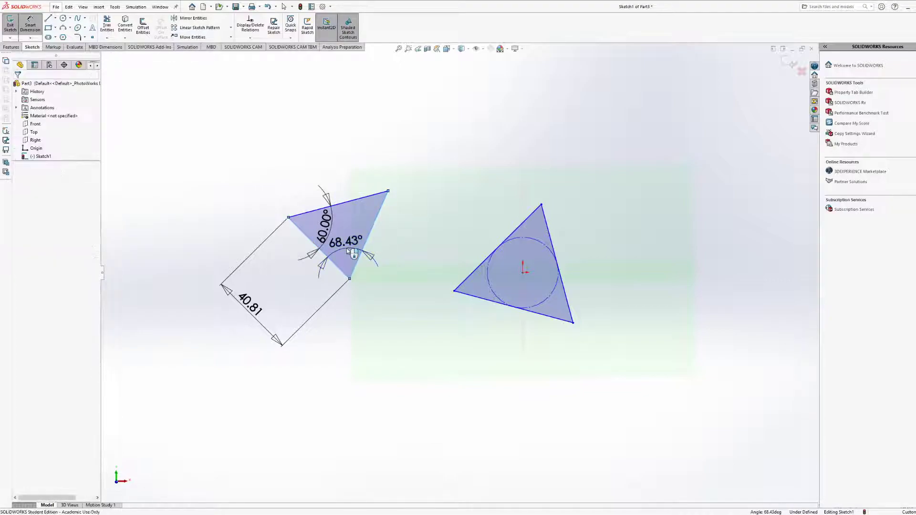
left_click(347, 249)
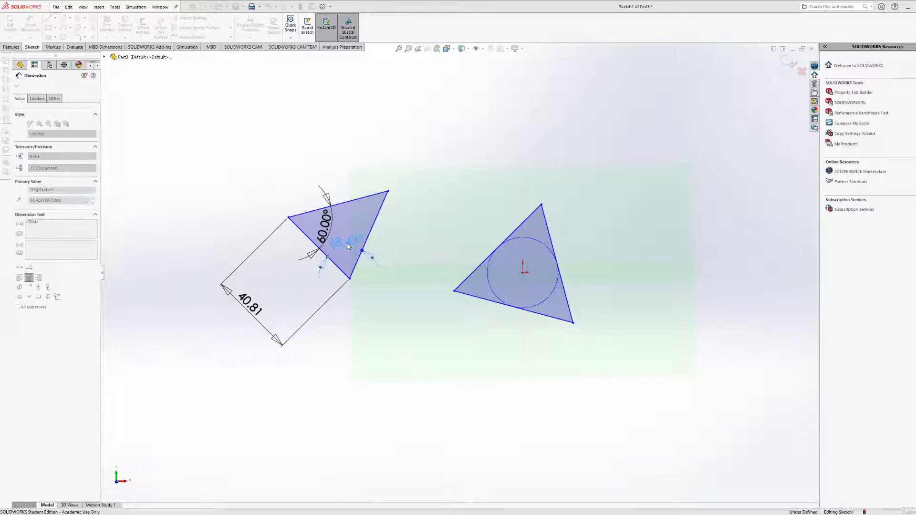
type("89")
key("Return")
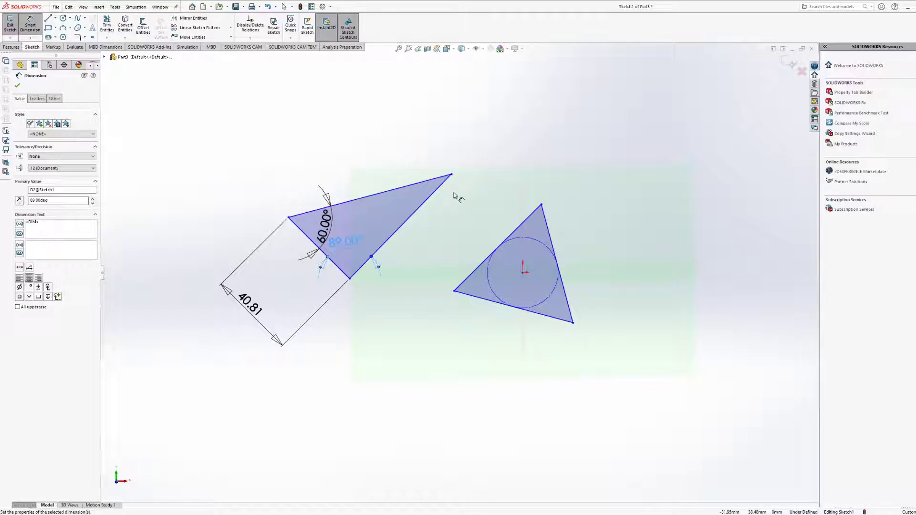
Reposition the 89-degree and 60-degree dimension labels closer to their corners of the line-drawn triangle.
left_click_drag(352, 242, 350, 255)
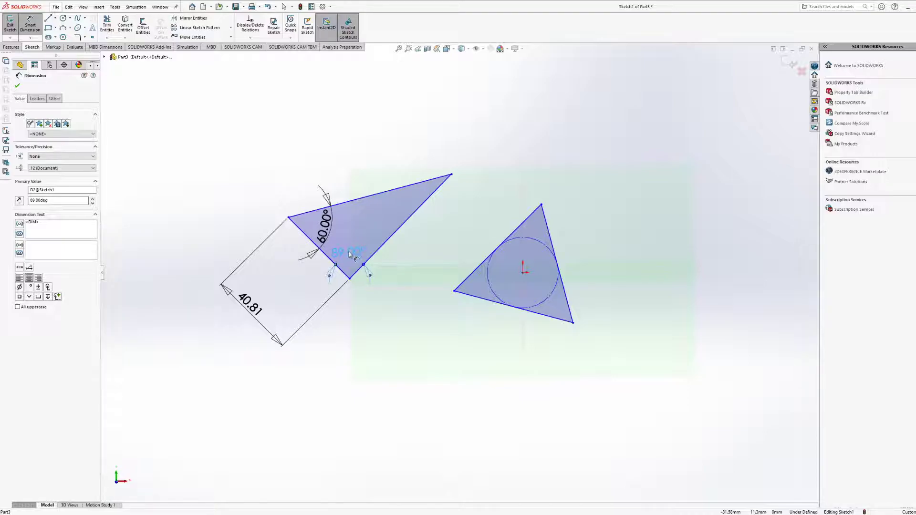
mouse_move(435, 218)
middle_mouse_down()
mouse_move(427, 237)
mouse_move(431, 207)
middle_mouse_up()
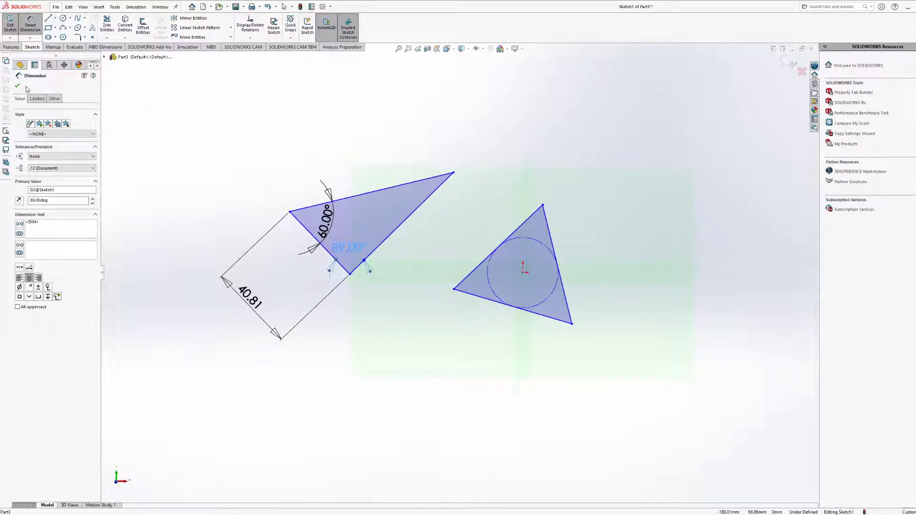
mouse_move(326, 221)
left_mouse_down()
mouse_move(319, 230)
mouse_move(329, 228)
left_mouse_up()
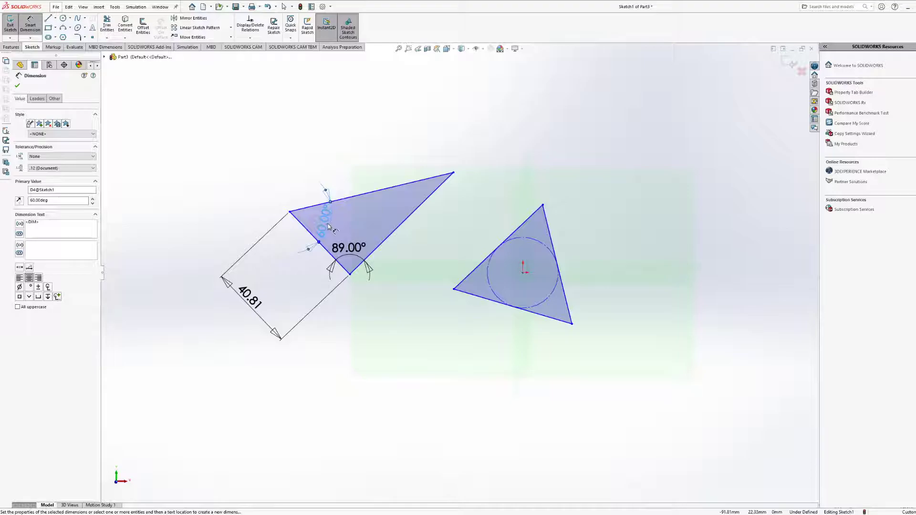
mouse_move(339, 227)
middle_mouse_down()
mouse_move(465, 239)
mouse_move(450, 276)
mouse_move(511, 216)
middle_mouse_up()
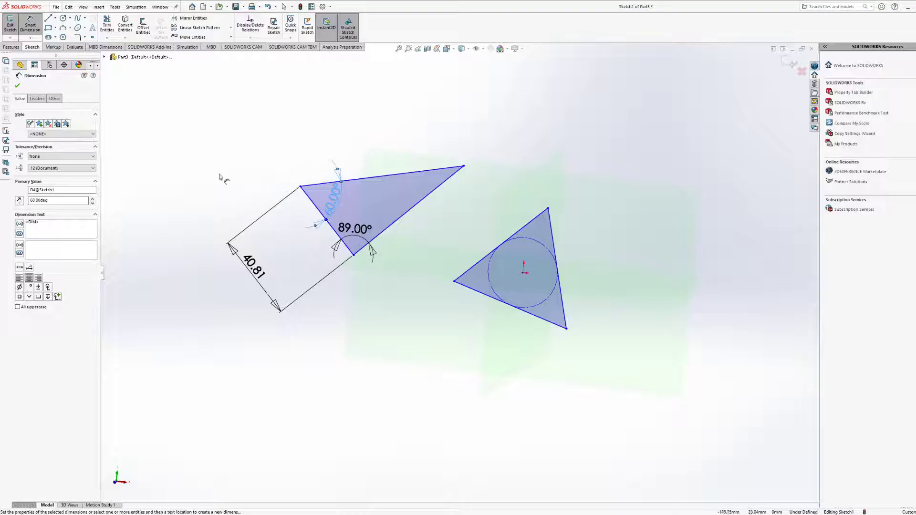
left_click(49, 19)
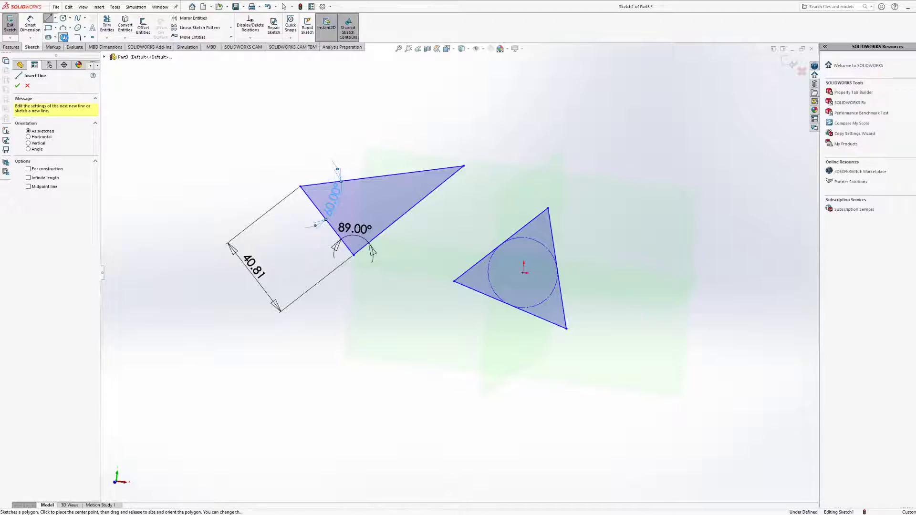
left_click(65, 39)
mouse_move(535, 167)
middle_mouse_down()
mouse_move(513, 178)
mouse_move(474, 229)
mouse_move(507, 172)
mouse_move(511, 220)
mouse_move(496, 264)
middle_mouse_up()
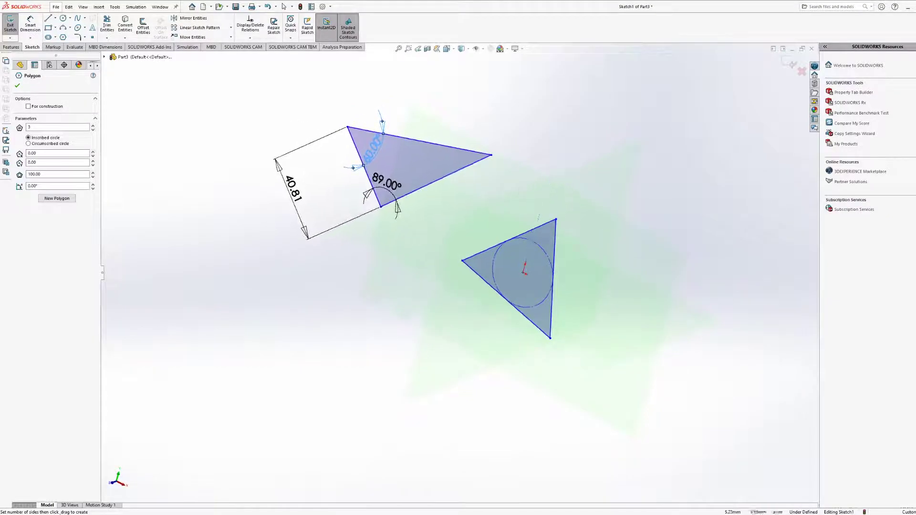
mouse_move(399, 315)
middle_mouse_down()
mouse_move(464, 296)
mouse_move(425, 321)
mouse_move(454, 329)
mouse_move(433, 354)
middle_mouse_up()
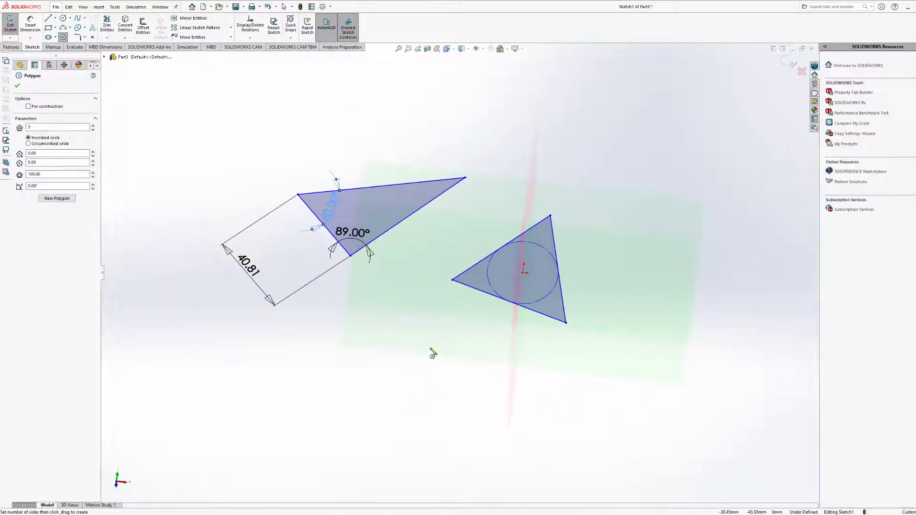
mouse_move(474, 317)
middle_mouse_down()
mouse_move(446, 286)
mouse_move(423, 293)
mouse_move(428, 274)
mouse_move(446, 282)
mouse_move(489, 258)
mouse_move(492, 267)
middle_mouse_up()
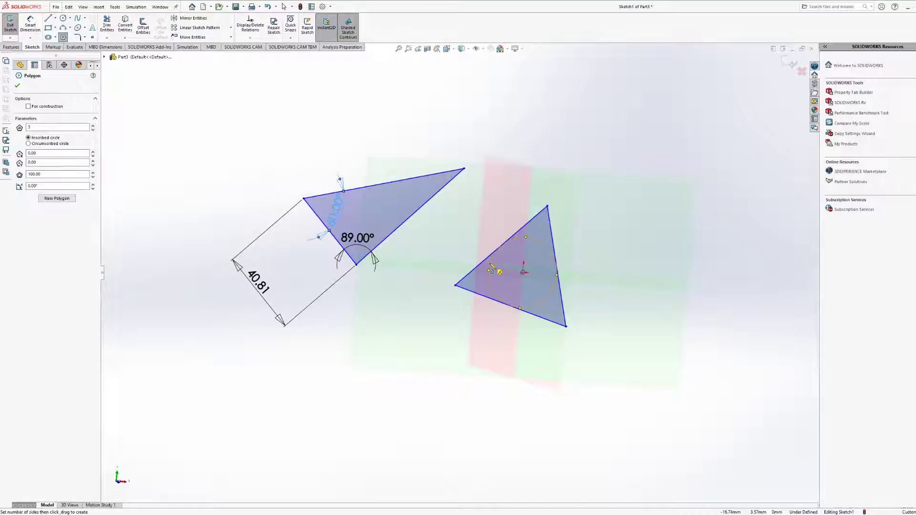
key("Escape")
Exit the triangle sketch, keeping its changes.
scroll(549, 284, "down", 7)
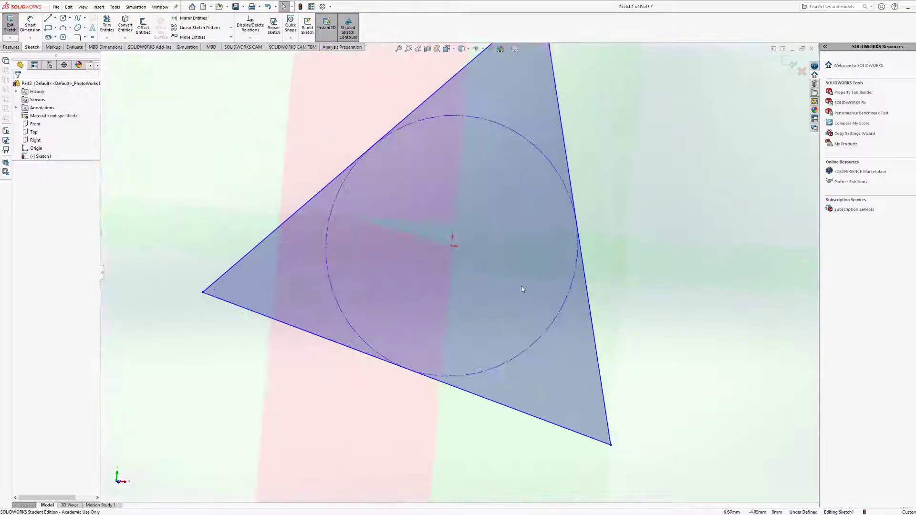
scroll(525, 288, "up", 6)
left_click(790, 61)
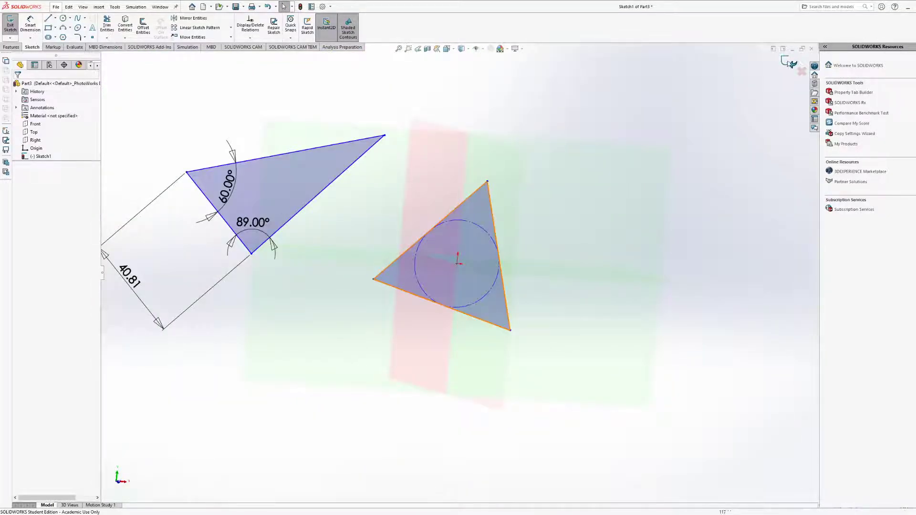
mouse_move(524, 149)
middle_mouse_down()
mouse_move(408, 276)
mouse_move(442, 182)
mouse_move(495, 143)
middle_mouse_up()
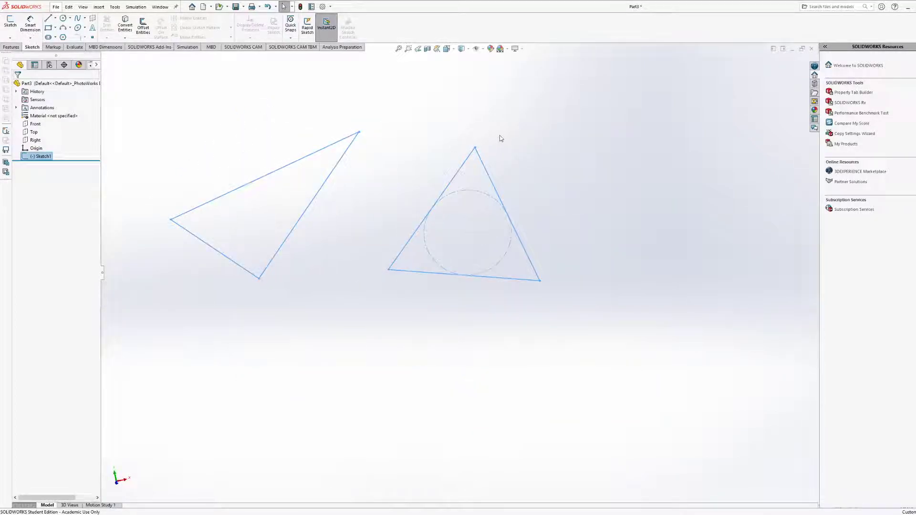
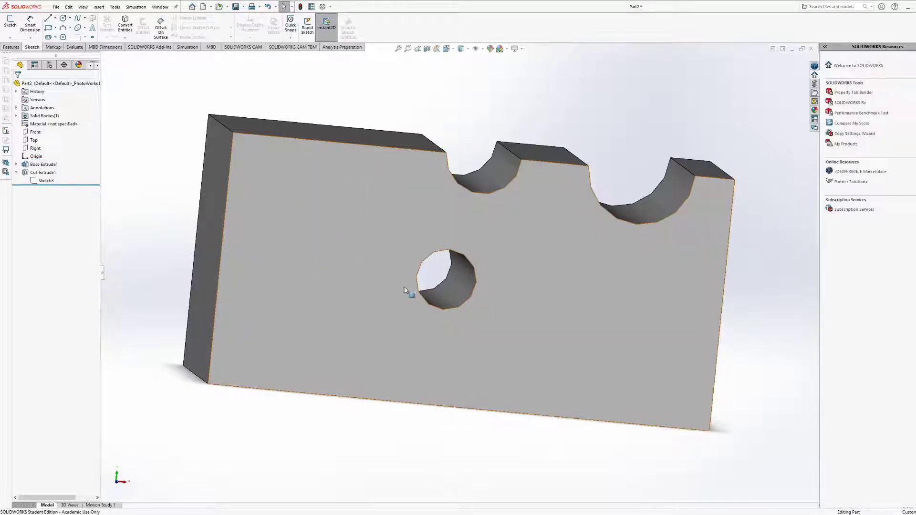
Switch to the notched block part and open the sketch of its base extrusion for editing.
mouse_move(404, 291)
middle_mouse_down()
mouse_move(420, 280)
mouse_move(409, 266)
mouse_move(415, 293)
mouse_move(400, 274)
middle_mouse_up()
left_click(387, 222)
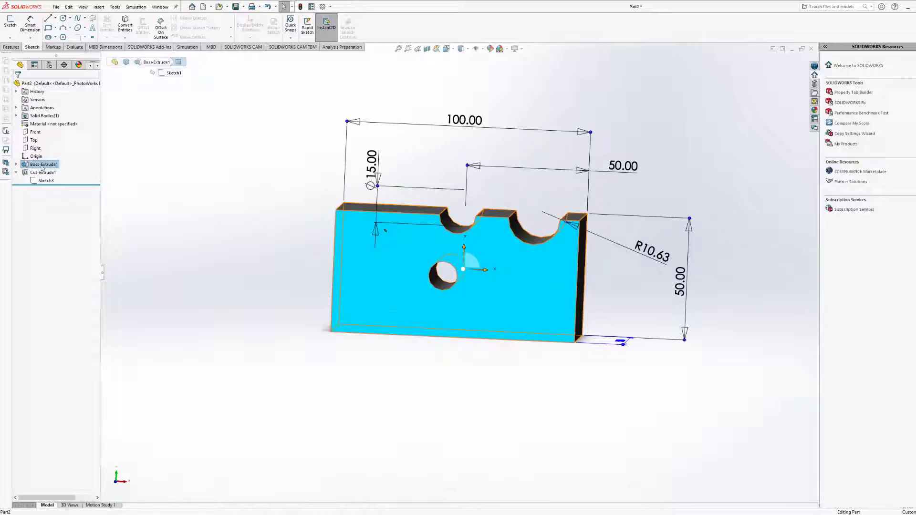
double_click(31, 164)
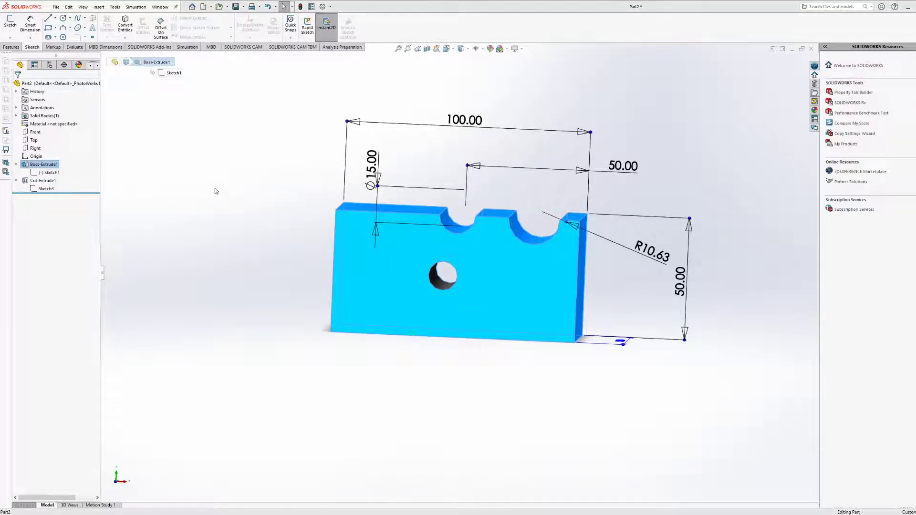
middle_click_drag(519, 282, 389, 245)
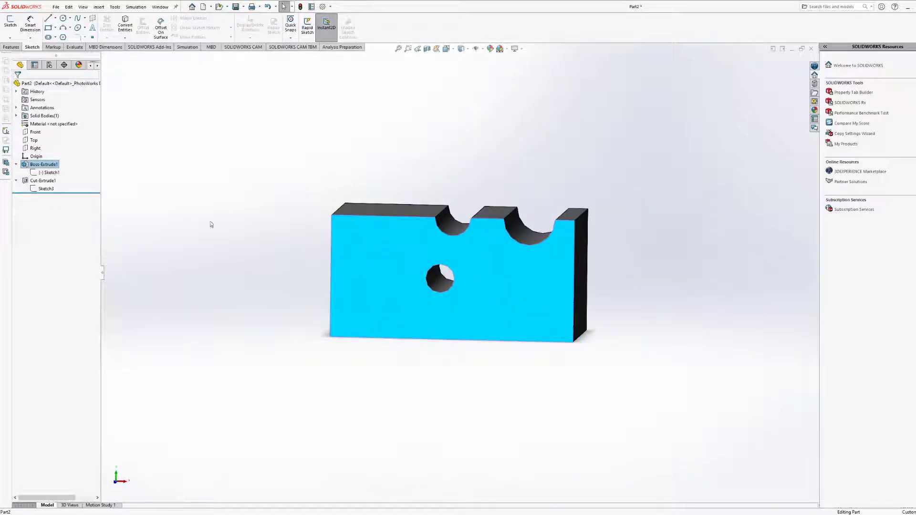
left_click(48, 172)
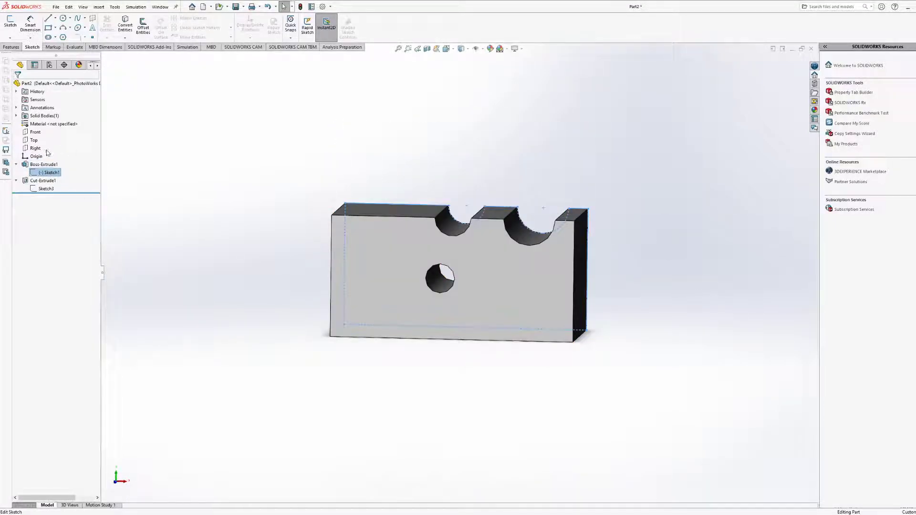
left_click(57, 153)
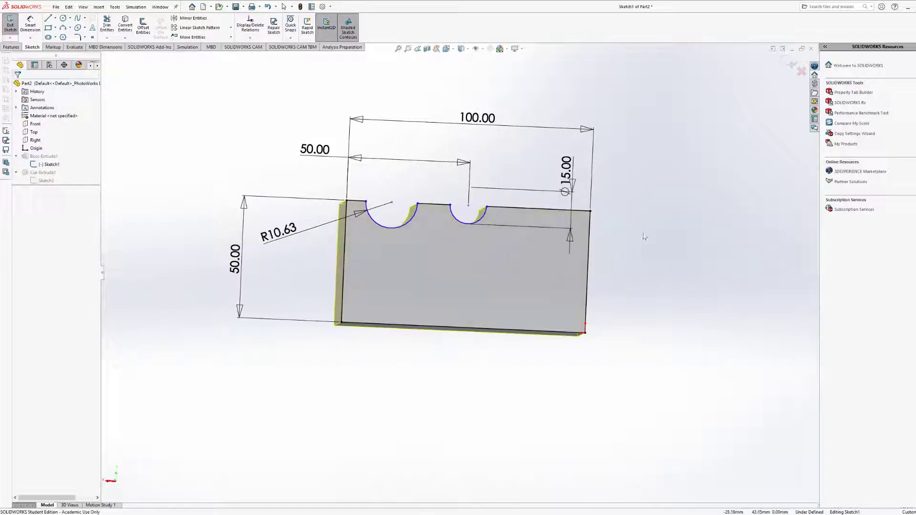
Sketch a circle of about 6.08 mm radius centred on the block's upper edge, between the small notch and the nearby corner.
scroll(454, 284, "down", 5)
mouse_move(419, 275)
middle_mouse_down()
mouse_move(419, 262)
mouse_move(426, 267)
mouse_move(417, 243)
middle_mouse_up()
left_click(64, 18)
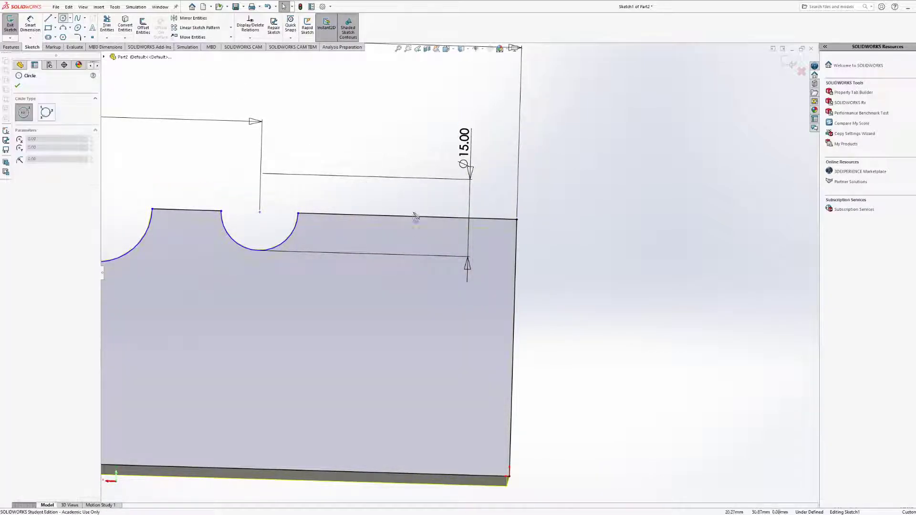
left_click(477, 220)
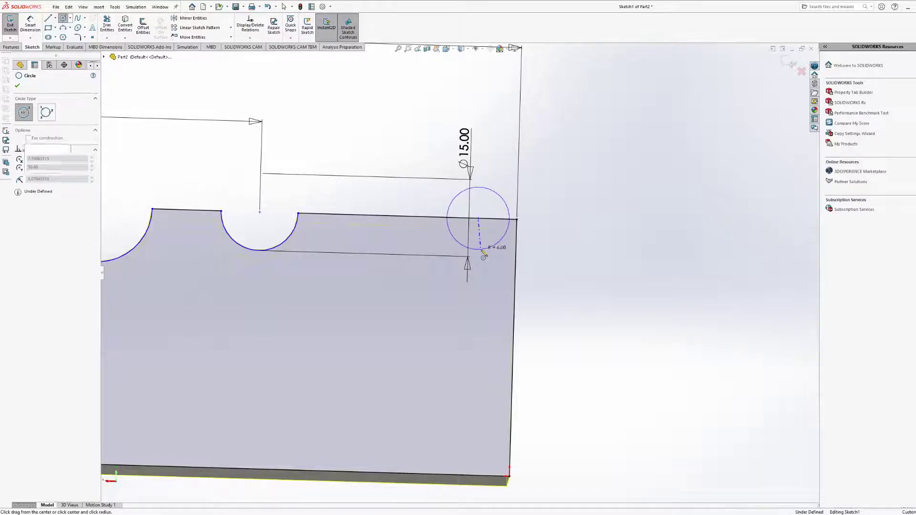
left_click(489, 247)
middle_click_drag(487, 258, 541, 272)
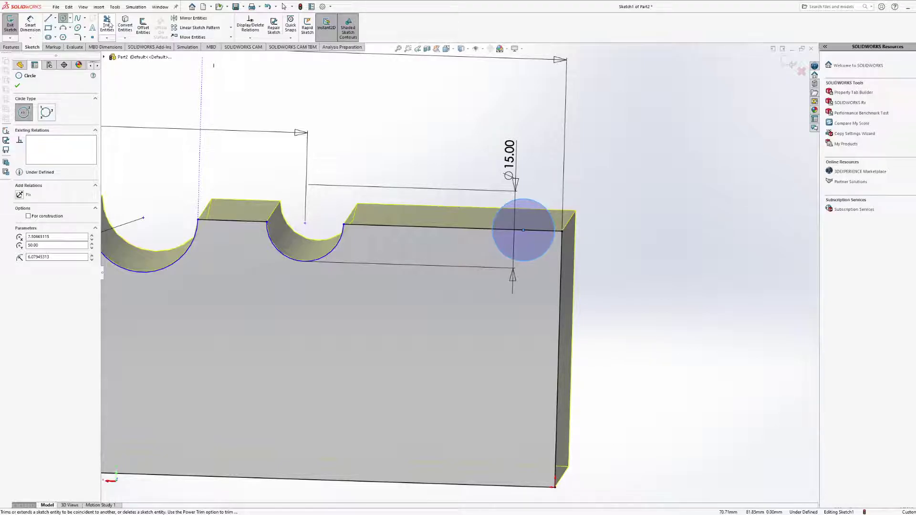
left_click(109, 23)
mouse_move(609, 198)
middle_mouse_down()
mouse_move(607, 178)
mouse_move(601, 187)
middle_mouse_up()
scroll(509, 206, "down", 5)
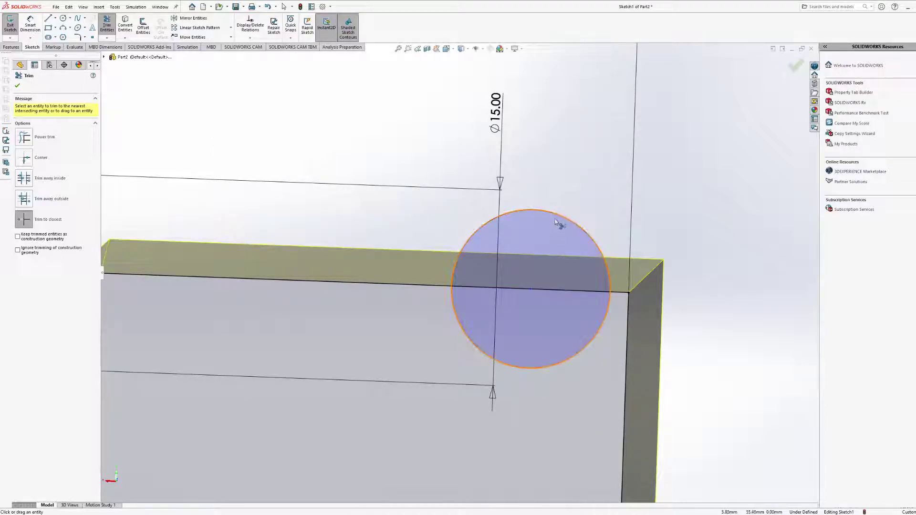
left_click(25, 139)
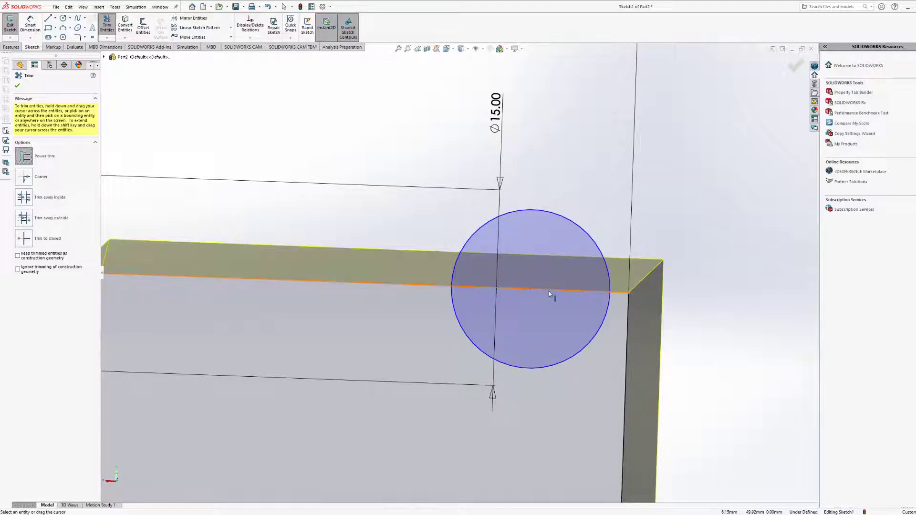
key("Escape")
Trim the new circle's arc above the block's upper edge using Trim to closest, and undo the trim.
mouse_move(533, 209)
middle_mouse_down()
mouse_move(538, 194)
mouse_move(531, 204)
middle_mouse_up()
left_click(107, 24)
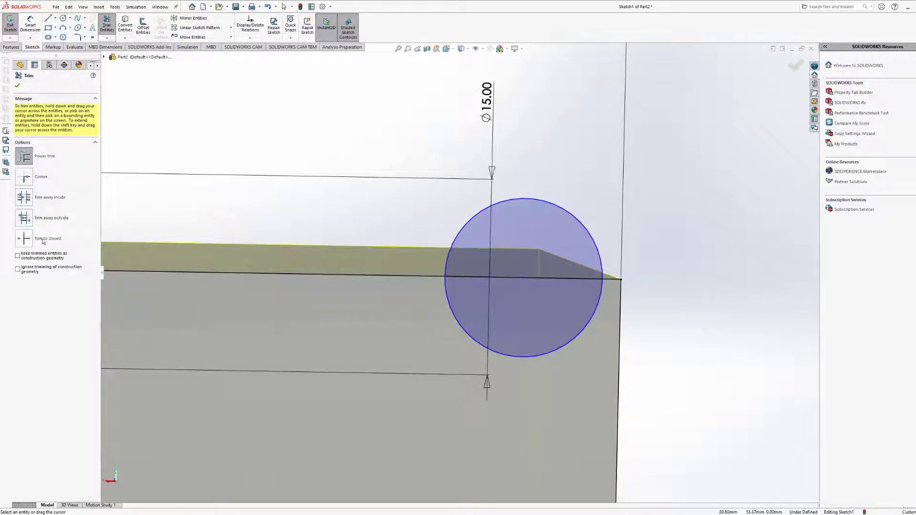
left_click(24, 238)
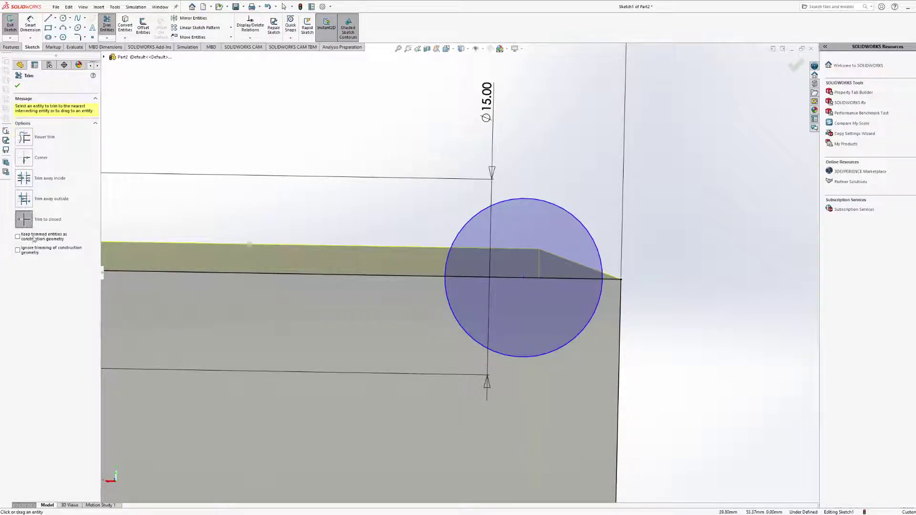
left_click(514, 200)
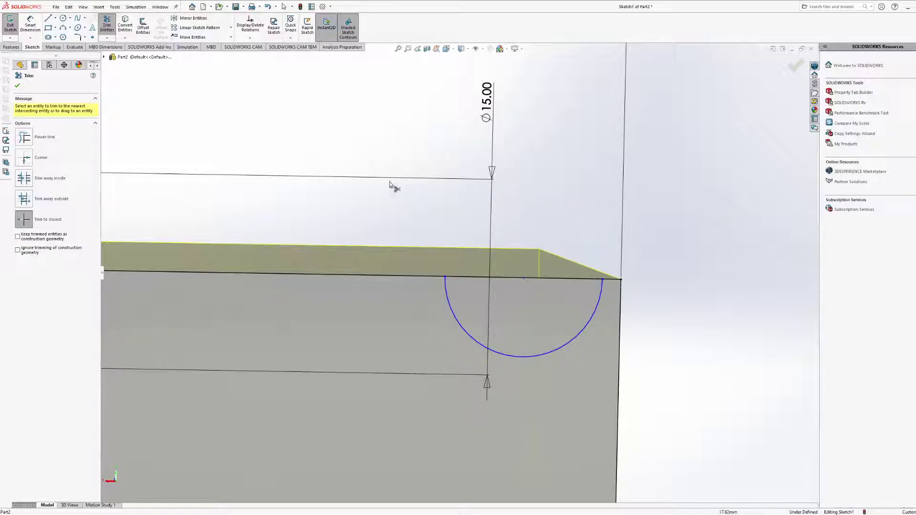
key("ctrl+z")
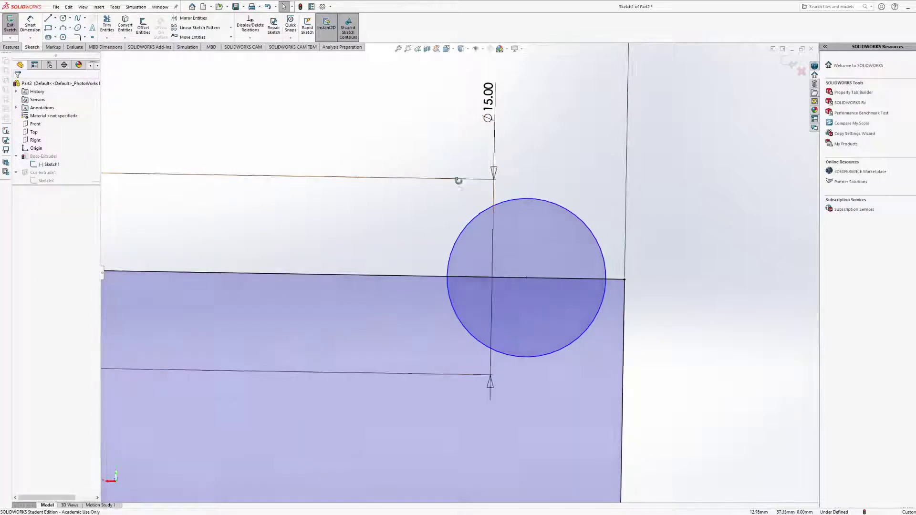
Trim away the circle's arc above the block's upper edge using Trim to closest.
left_click(107, 24)
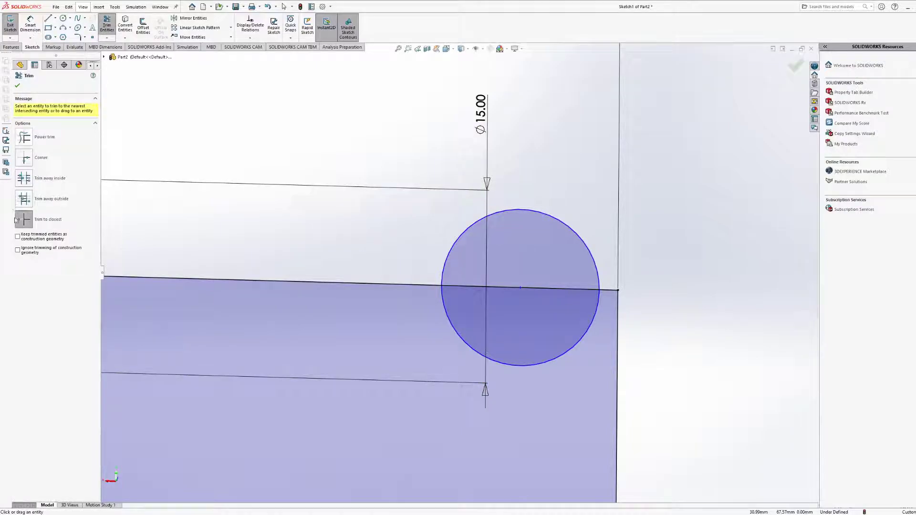
left_click(45, 217)
mouse_move(362, 210)
middle_mouse_down()
mouse_move(354, 204)
mouse_move(358, 180)
mouse_move(339, 207)
mouse_move(359, 135)
mouse_move(374, 129)
middle_mouse_up()
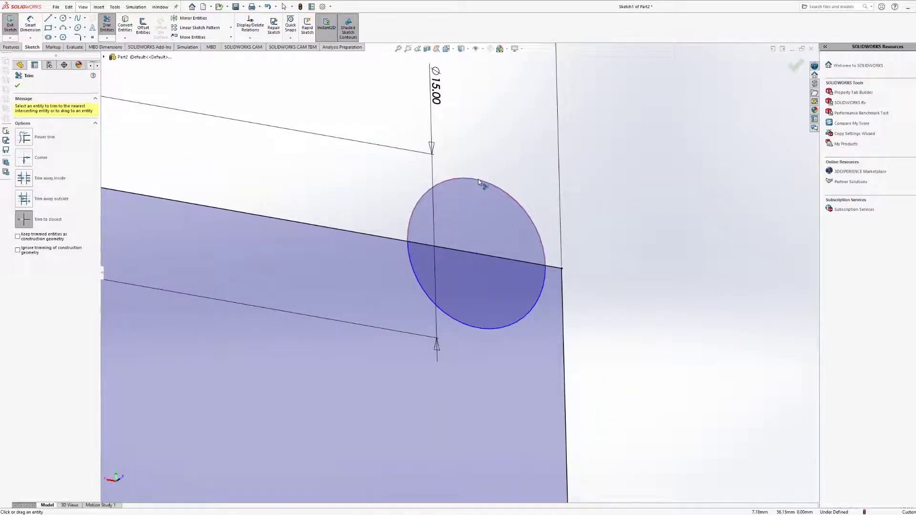
mouse_move(478, 183)
middle_mouse_down()
mouse_move(494, 163)
mouse_move(432, 262)
mouse_move(435, 270)
middle_mouse_up()
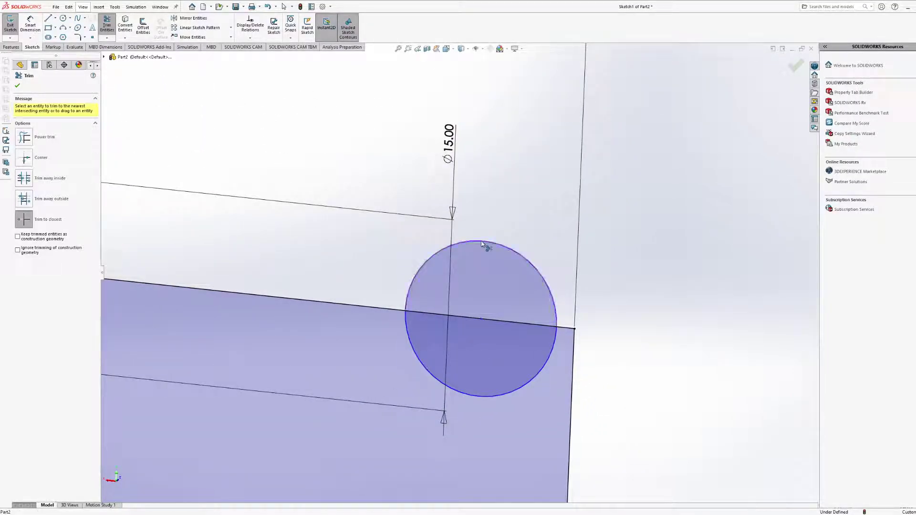
left_click(482, 244)
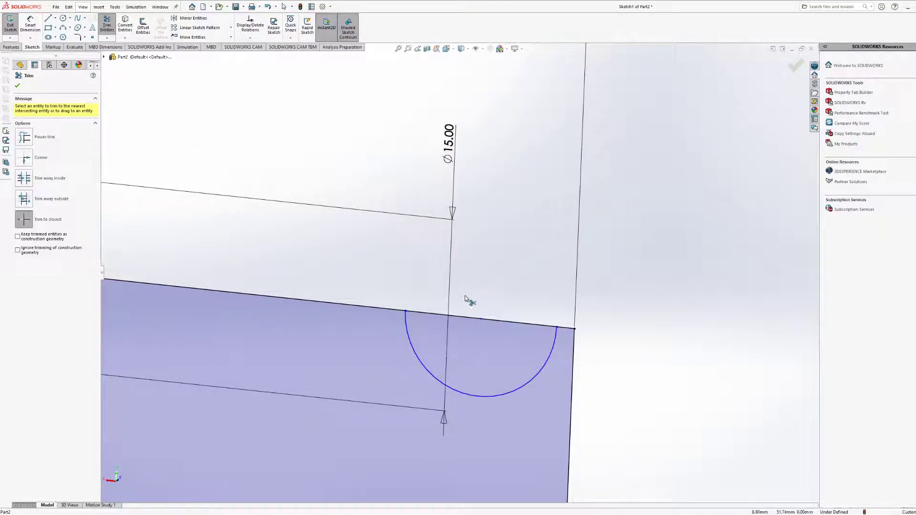
Trim the upper edge segment spanning the remaining semicircle, and undo that trim.
left_click(465, 320)
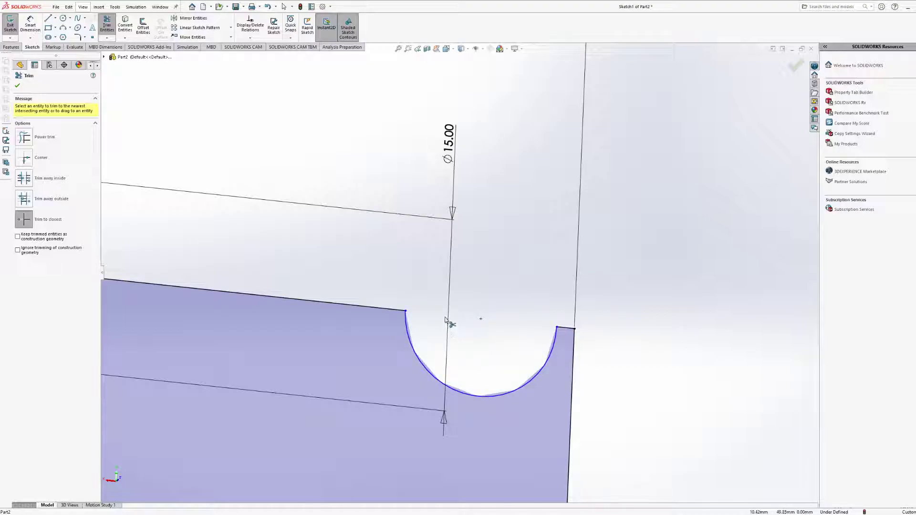
key("Escape")
key("ctrl+z")
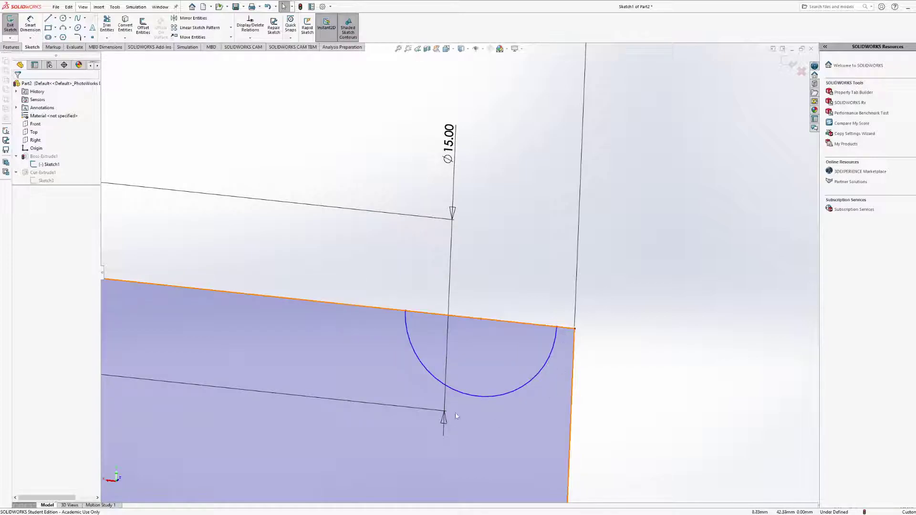
Trim out the edge segment between the semicircle's endpoints to open the notch near the corner, and leave the Trim command.
scroll(496, 334, "up", 4)
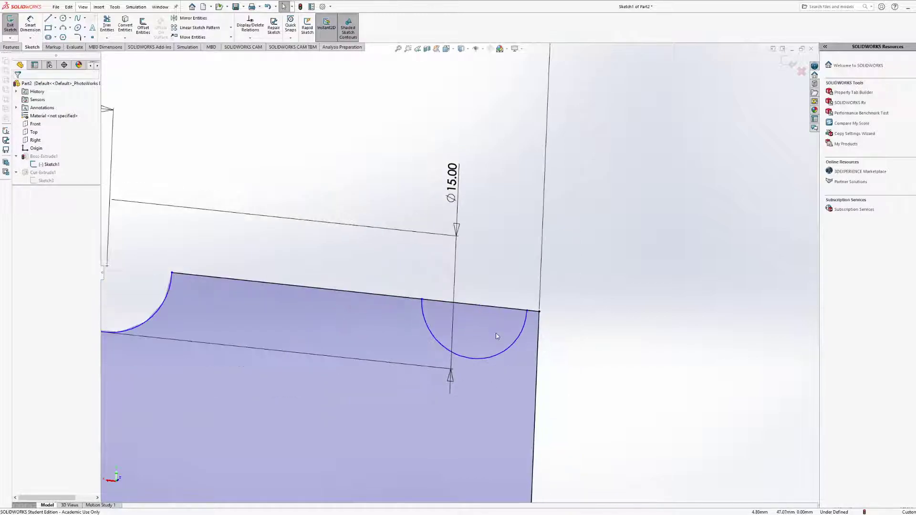
middle_click_drag(491, 306, 544, 272)
scroll(602, 260, "down", 4)
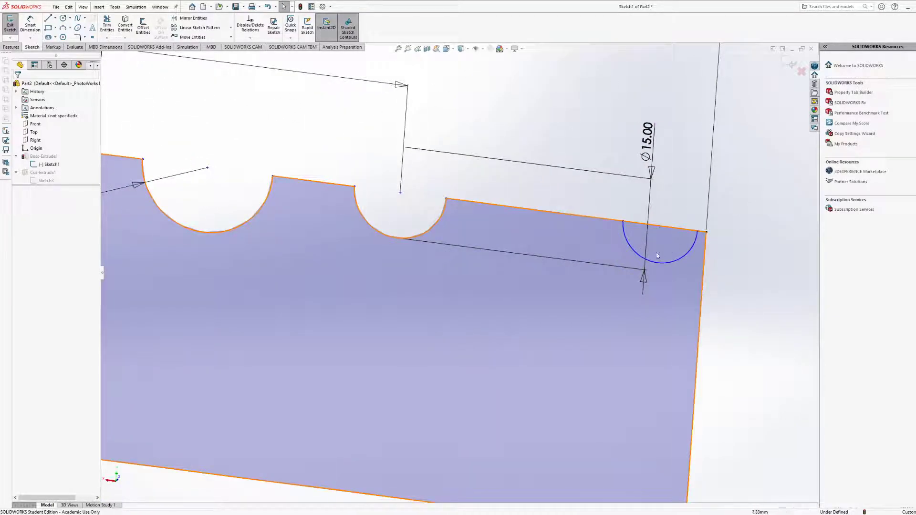
scroll(606, 284, "down", 3)
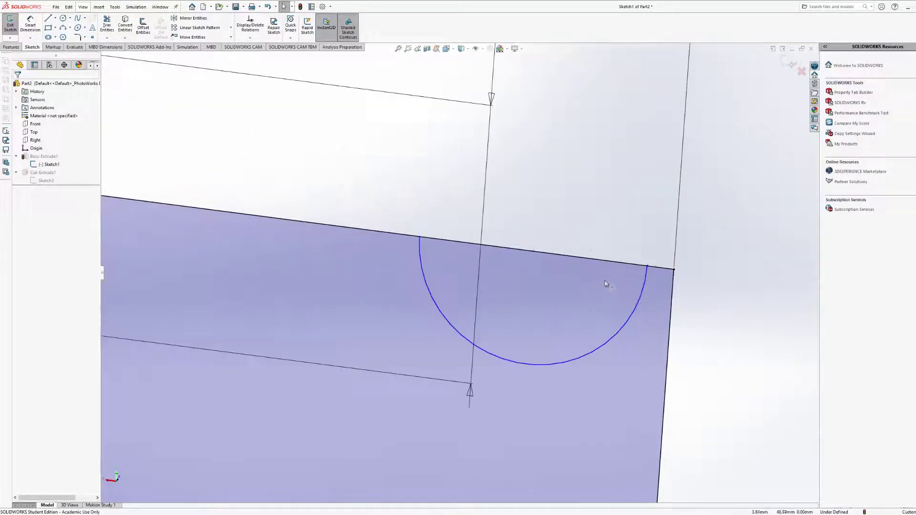
left_click(107, 22)
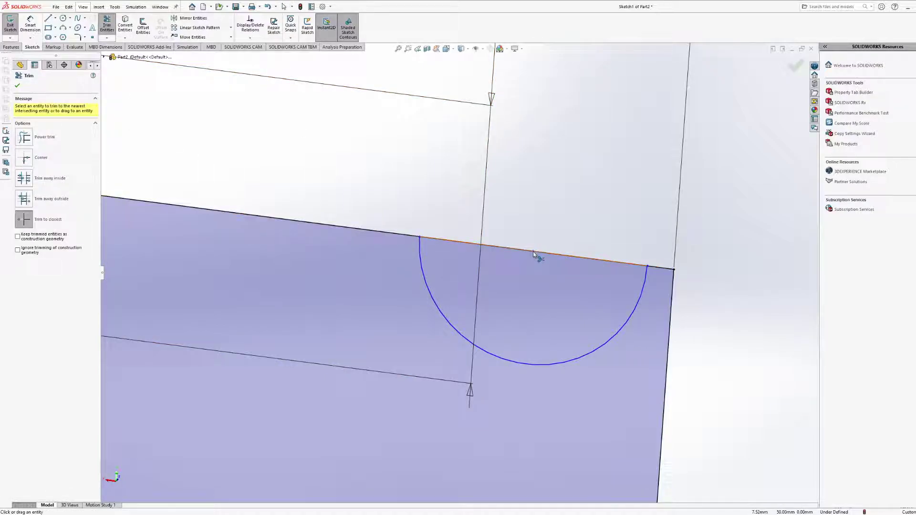
left_click(534, 252)
mouse_move(543, 259)
middle_mouse_down()
mouse_move(530, 255)
mouse_move(516, 292)
mouse_move(552, 172)
mouse_move(577, 145)
mouse_move(636, 127)
mouse_move(547, 217)
middle_mouse_up()
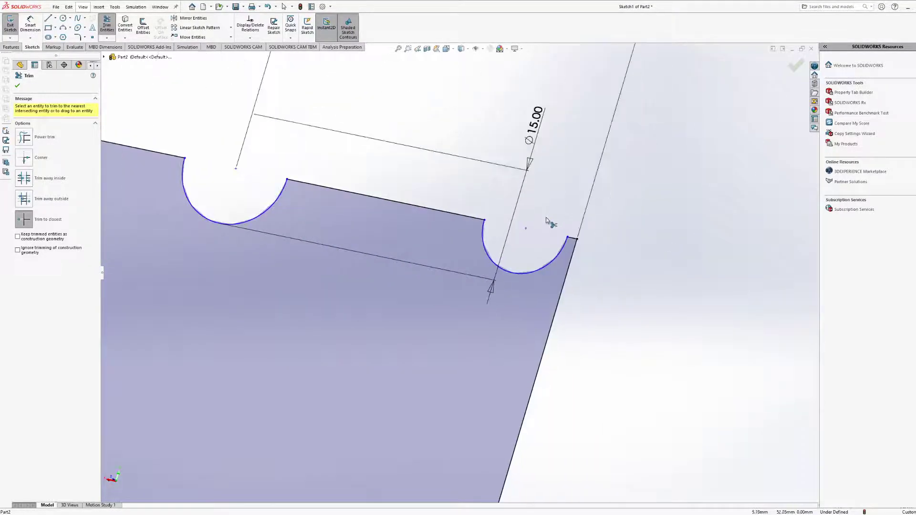
scroll(547, 217, "up", 5)
mouse_move(444, 254)
middle_mouse_down()
mouse_move(429, 267)
mouse_move(486, 237)
middle_mouse_up()
scroll(486, 237, "down", 3)
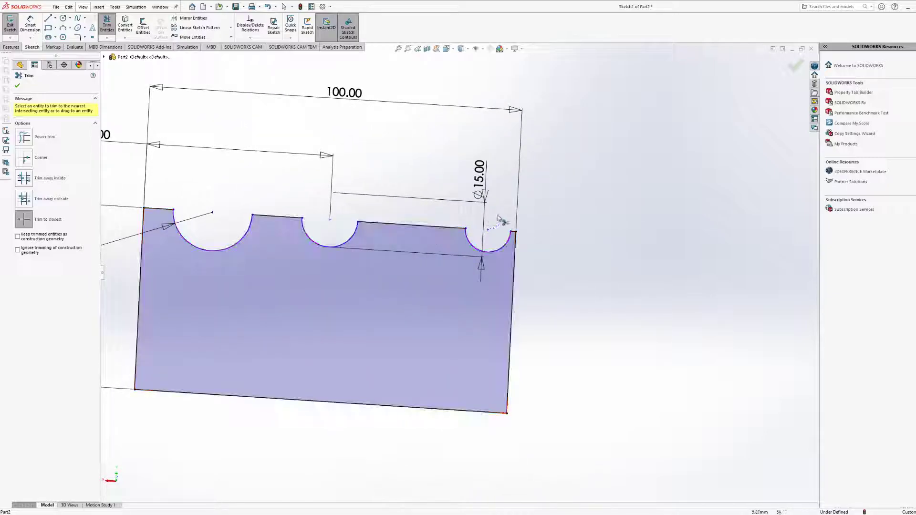
scroll(496, 220, "down", 5)
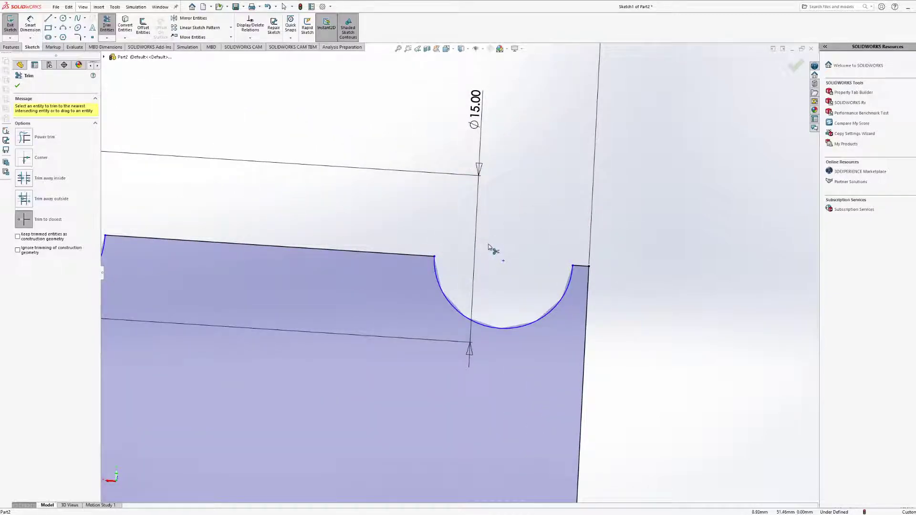
left_click(335, 430)
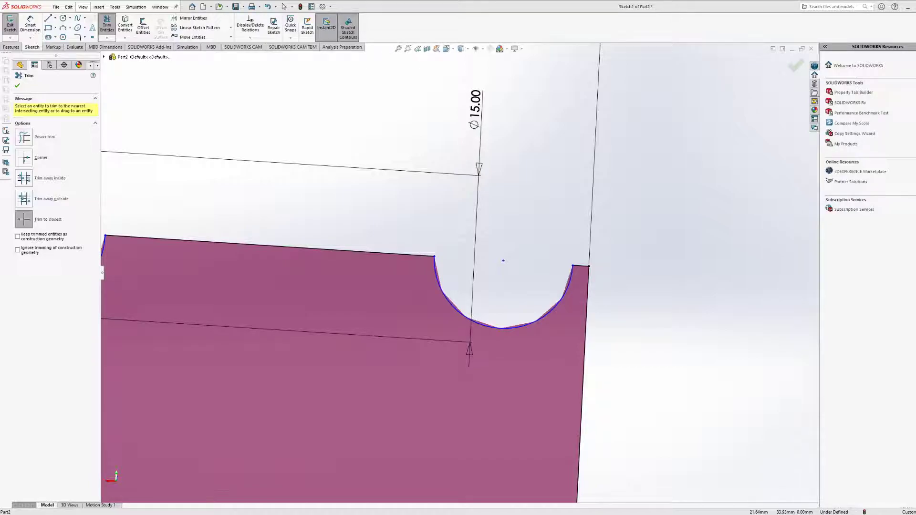
key("Escape")
key("Escape")
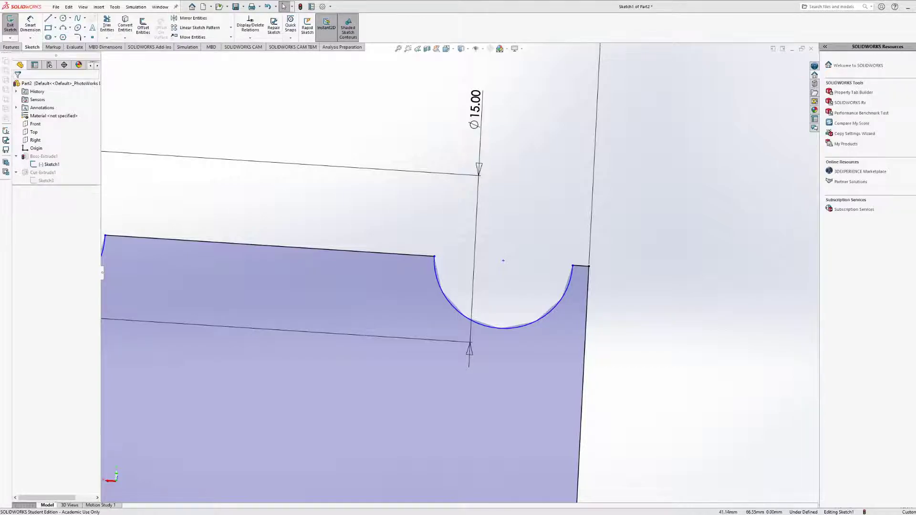
Sketch a 3-point arc of 180° and about 7.54 mm radius on the upper edge, bulging into the block between the two smaller notches.
left_click(64, 29)
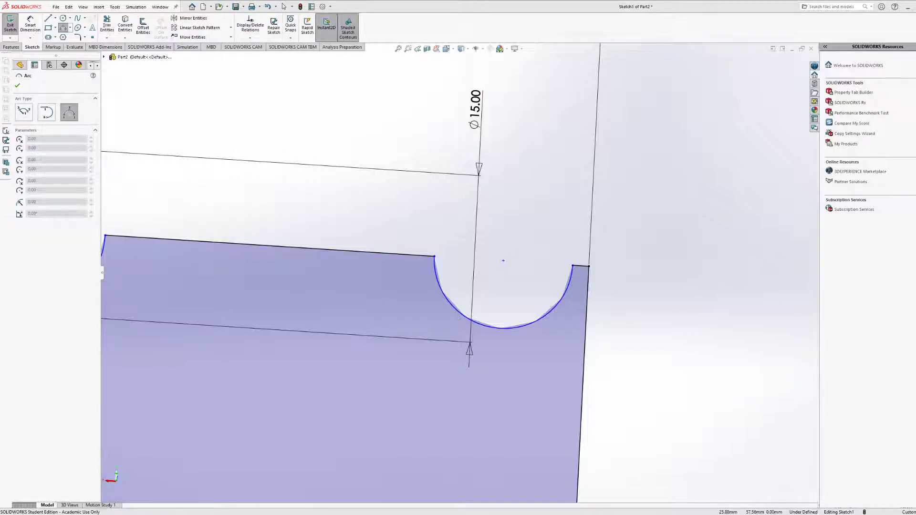
mouse_move(371, 190)
middle_mouse_down()
mouse_move(353, 204)
mouse_move(567, 130)
mouse_move(534, 146)
mouse_move(544, 135)
mouse_move(409, 160)
middle_mouse_up()
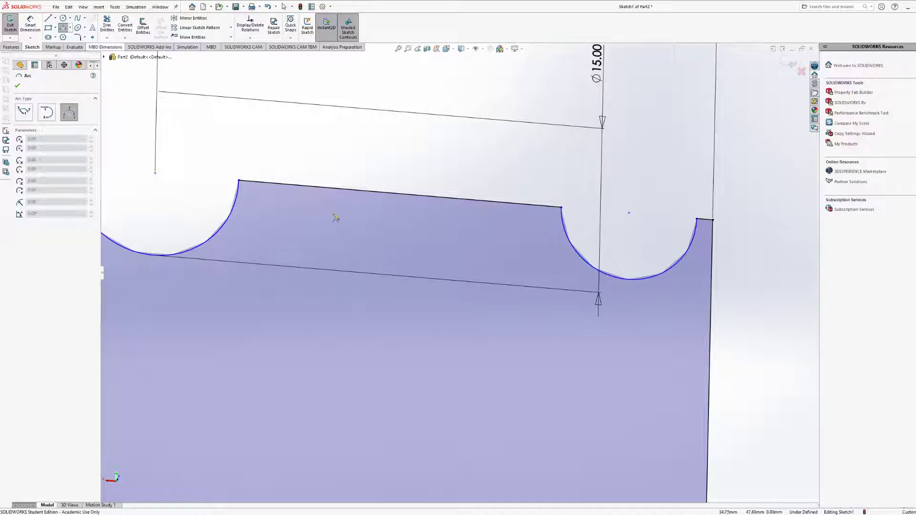
left_click(340, 191)
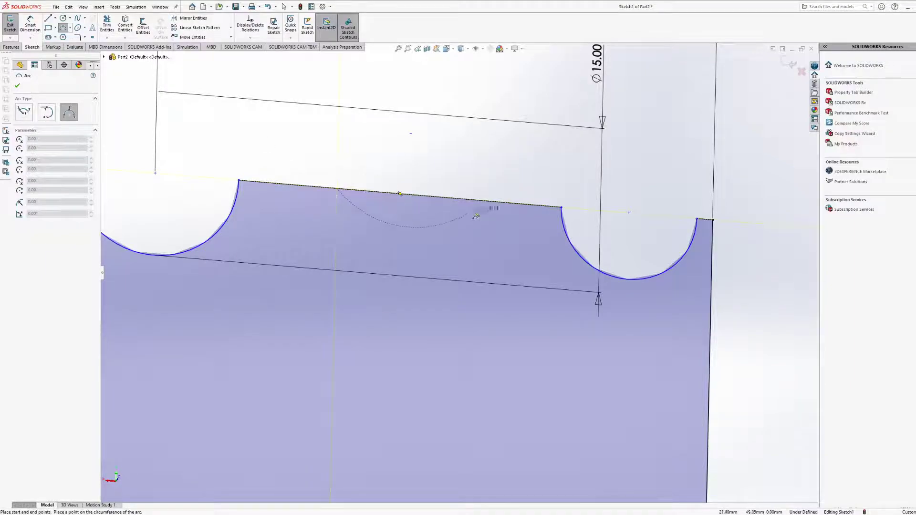
left_click(506, 203)
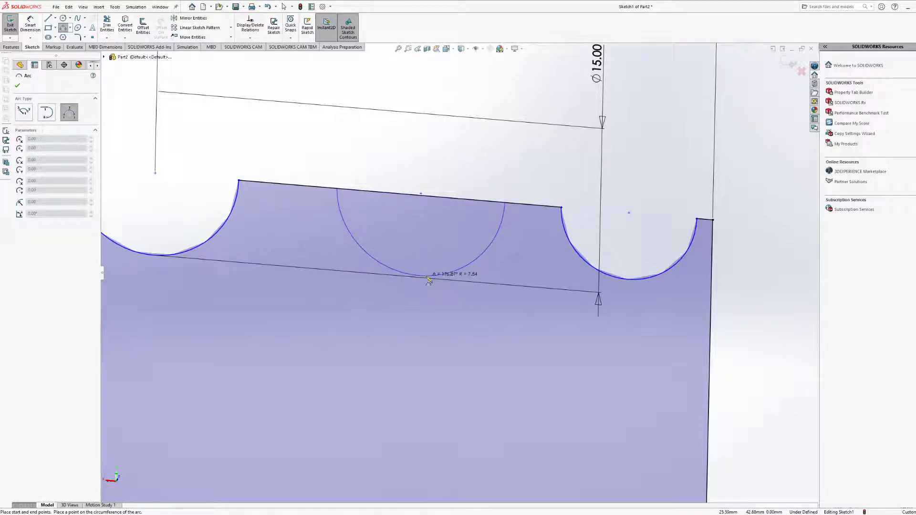
mouse_move(430, 260)
middle_mouse_down()
mouse_move(460, 280)
mouse_move(469, 273)
mouse_move(436, 267)
middle_mouse_up()
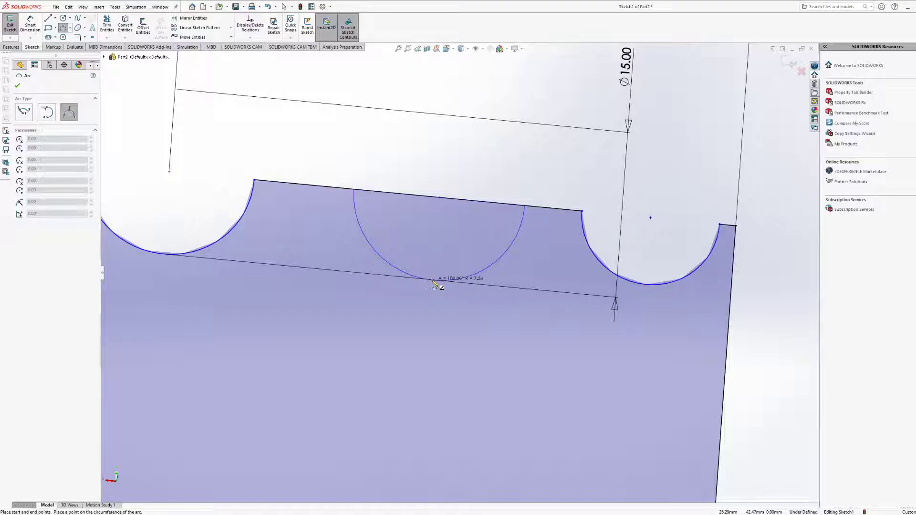
left_click(436, 284)
Dimension the new semicircular arc's radius as 6 mm.
scroll(437, 283, "up", 5)
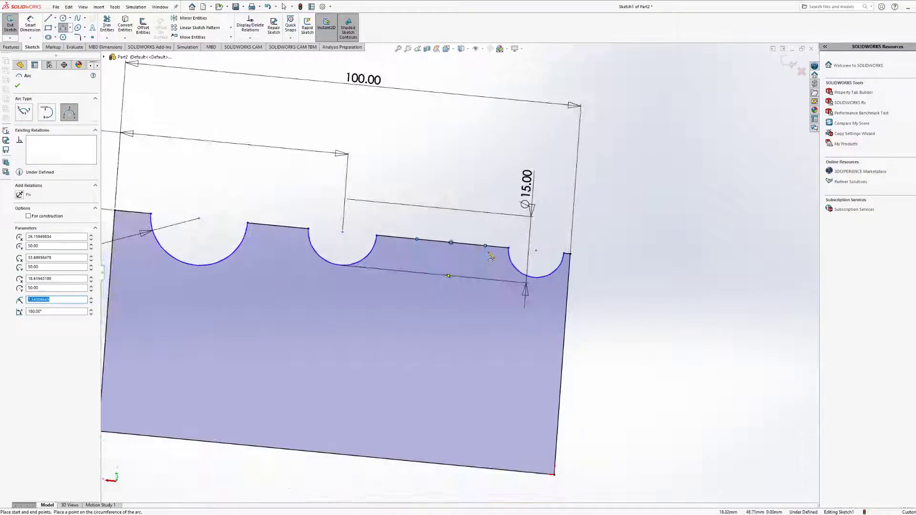
middle_click_drag(480, 261, 472, 252)
left_click(30, 25)
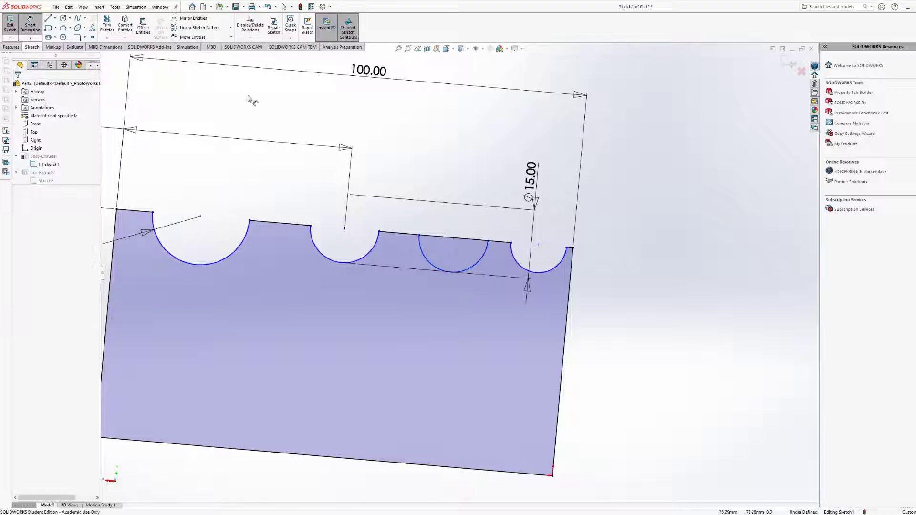
scroll(462, 213, "down", 2)
scroll(456, 224, "down", 2)
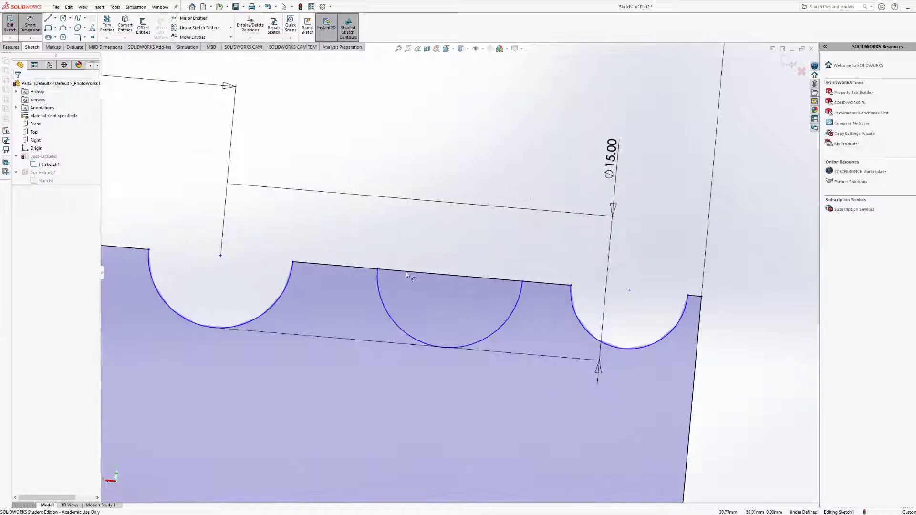
left_click(524, 290)
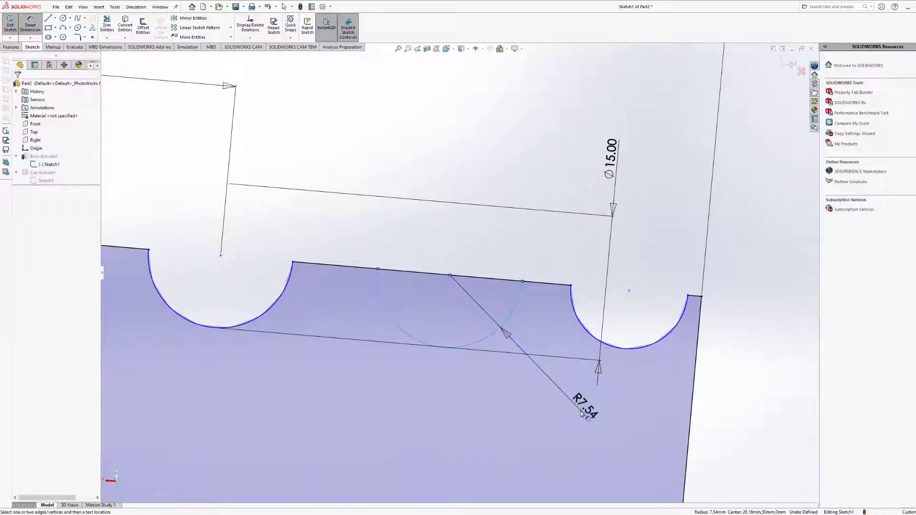
left_click(606, 397)
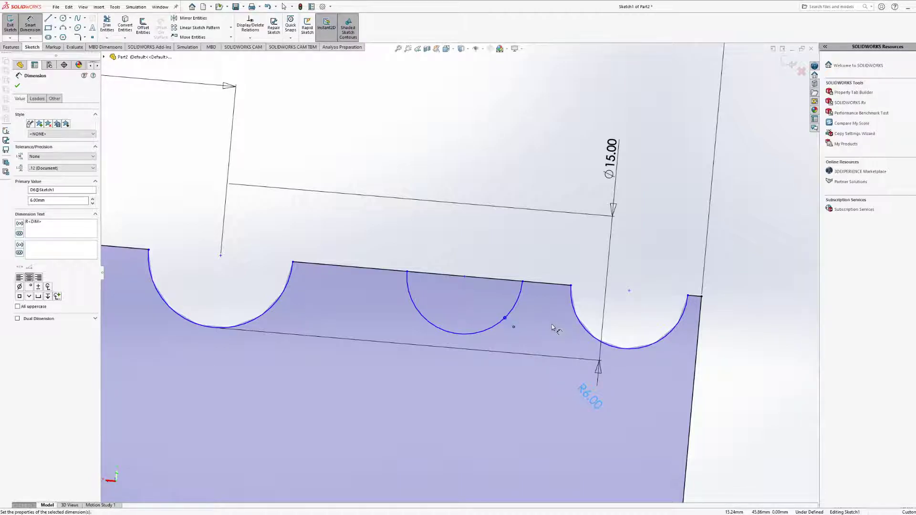
Dimension the distance from the 6 mm arc's centre to the block's nearest side edge as 25 mm.
scroll(506, 293, "up", 3)
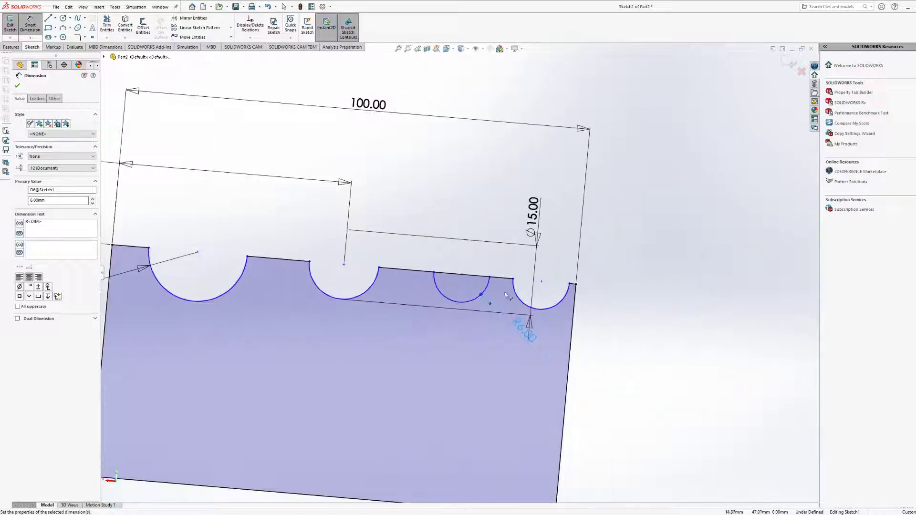
left_click(466, 305)
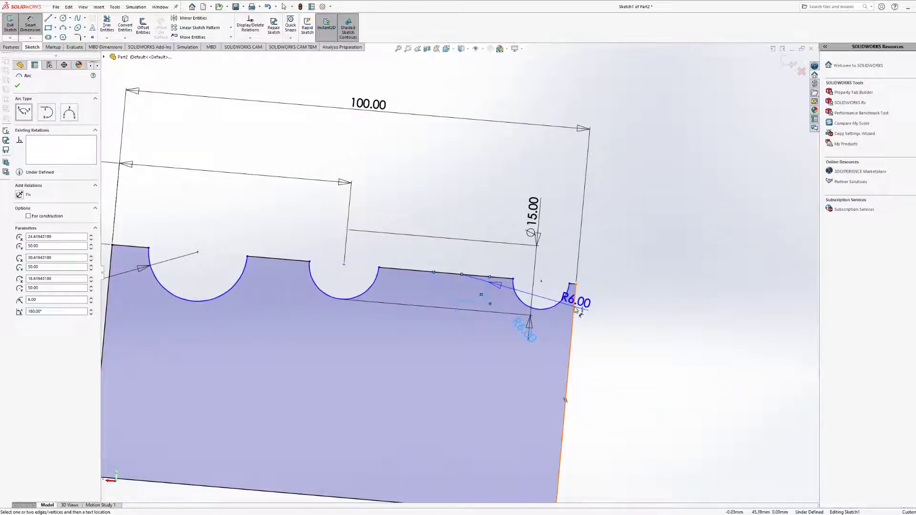
left_click(668, 278)
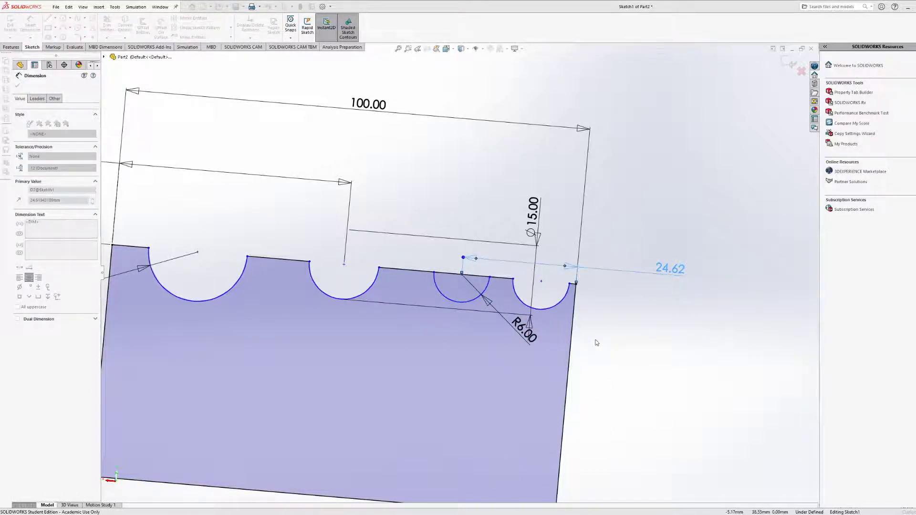
type("25")
key("Return")
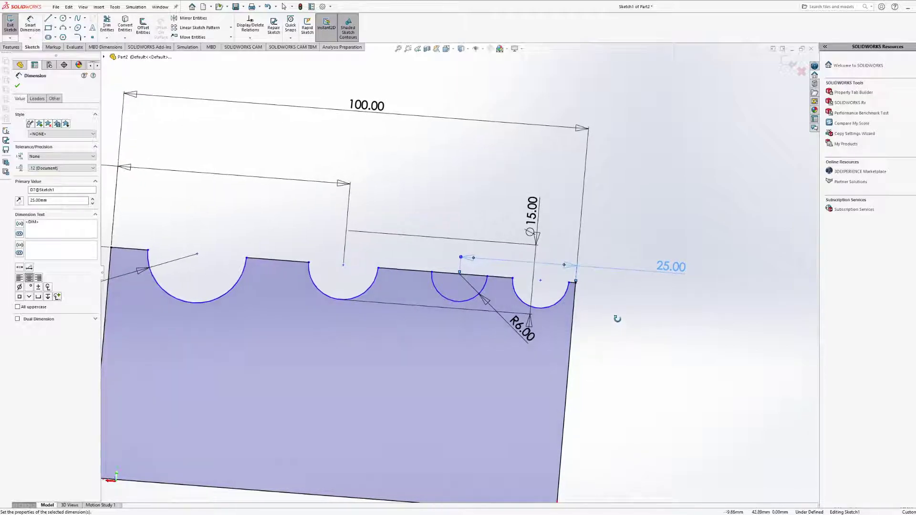
Sketch a centerpoint arc of about 12.52 mm radius inside the block, below the middle notch.
mouse_move(305, 352)
middle_mouse_down("ctrl")
mouse_move(466, 349)
mouse_move(450, 349)
middle_mouse_up("ctrl")
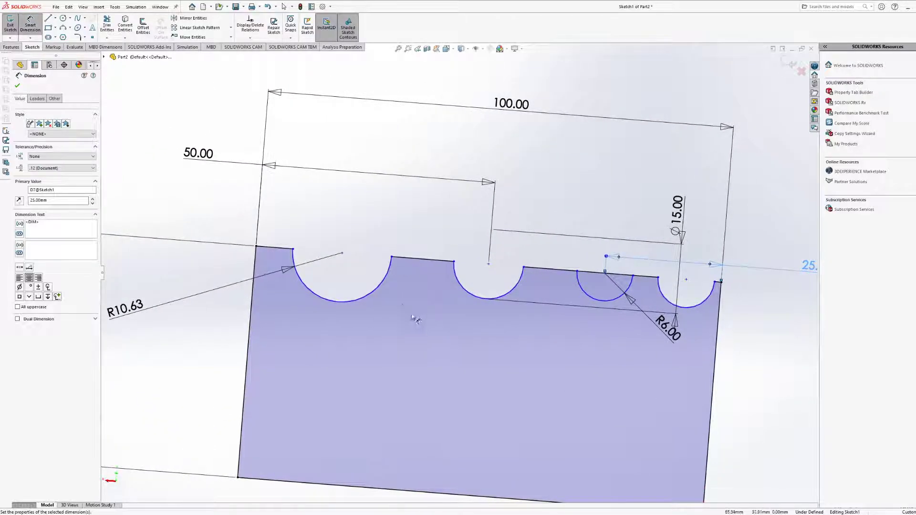
left_click(63, 27)
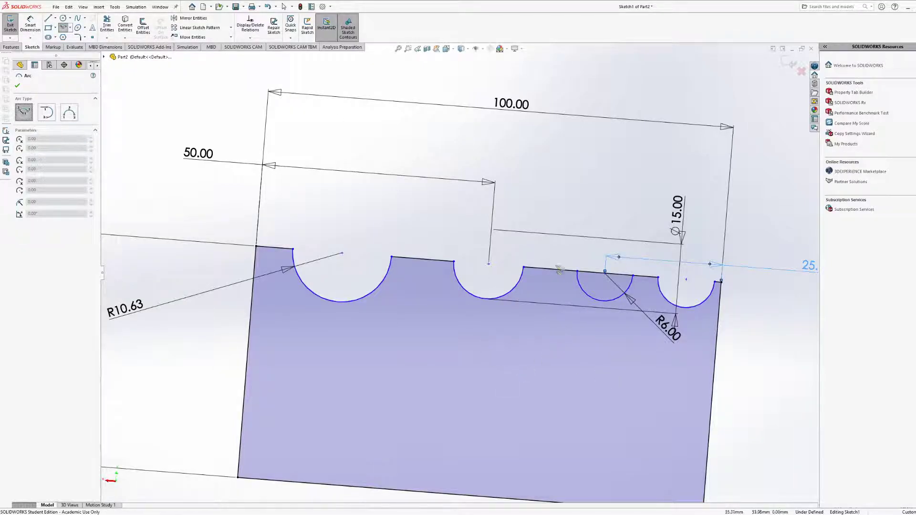
left_click(499, 398)
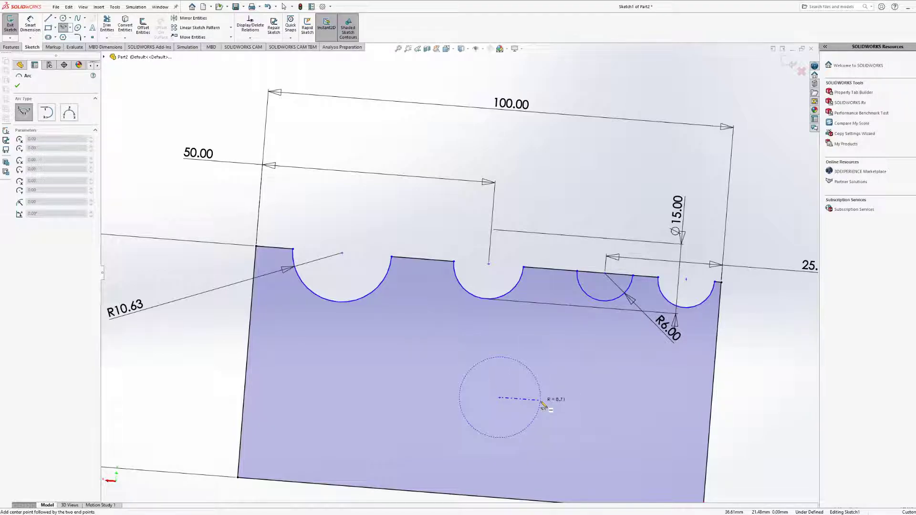
left_click(558, 413)
left_click(479, 392)
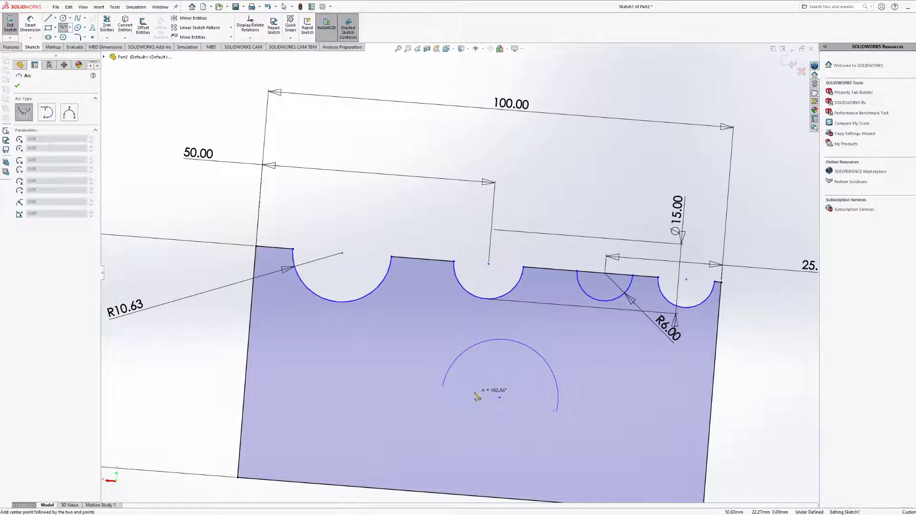
left_click(505, 380)
Dimension the radius of the centerpoint arc inside the block.
key("d")
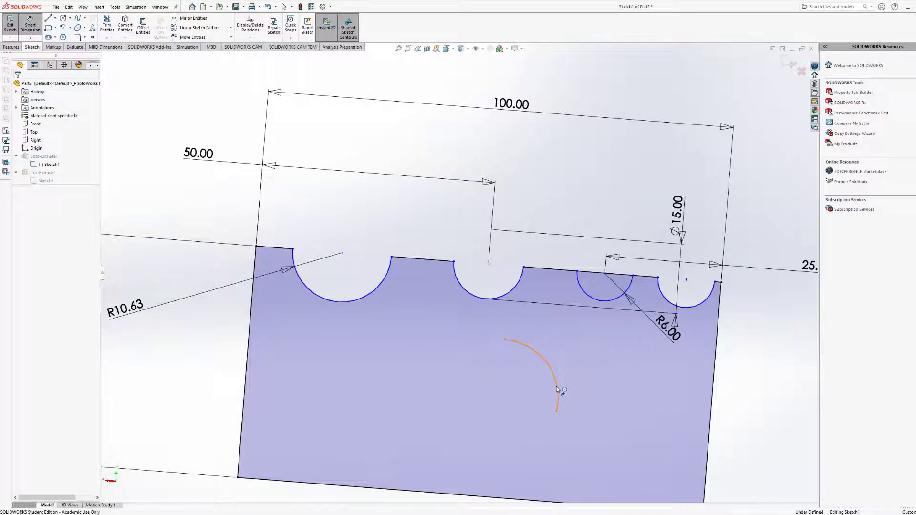
left_click(557, 386)
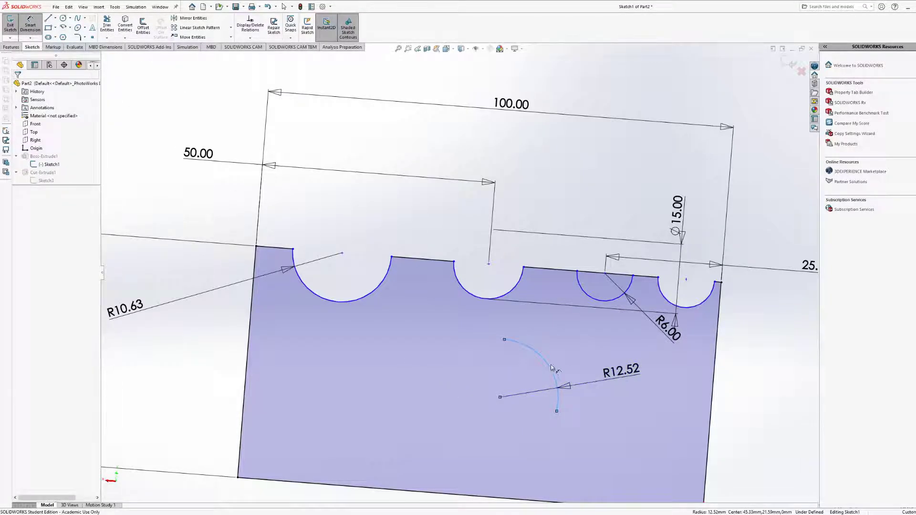
left_click(625, 381)
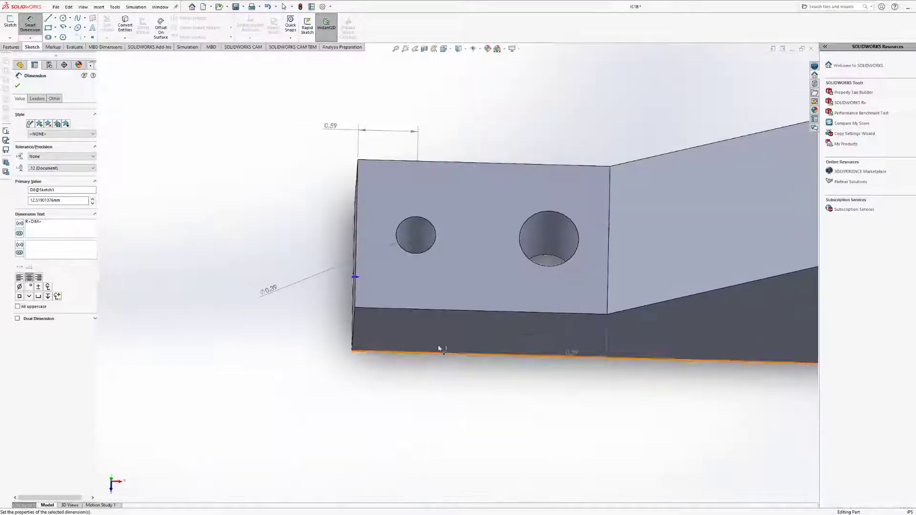
left_click(519, 286)
middle_click_drag(520, 286, 446, 236)
key("d")
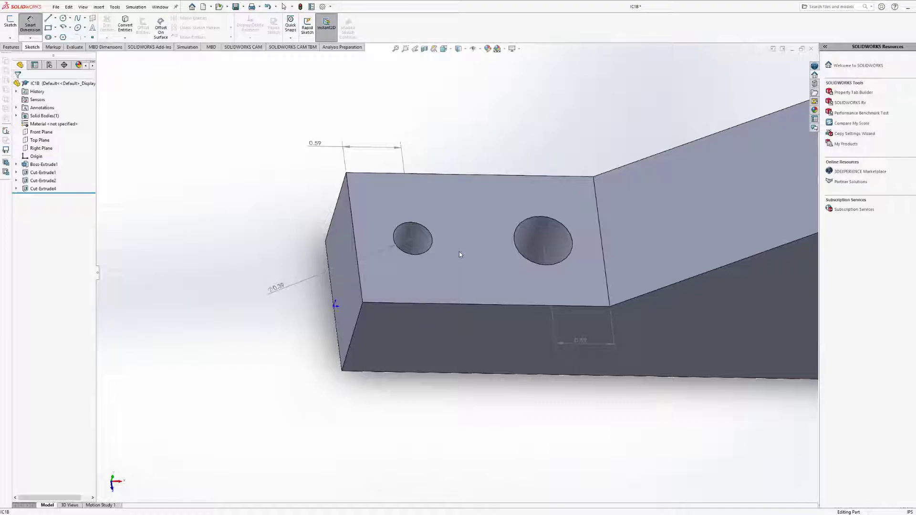
scroll(459, 254, "up", 2)
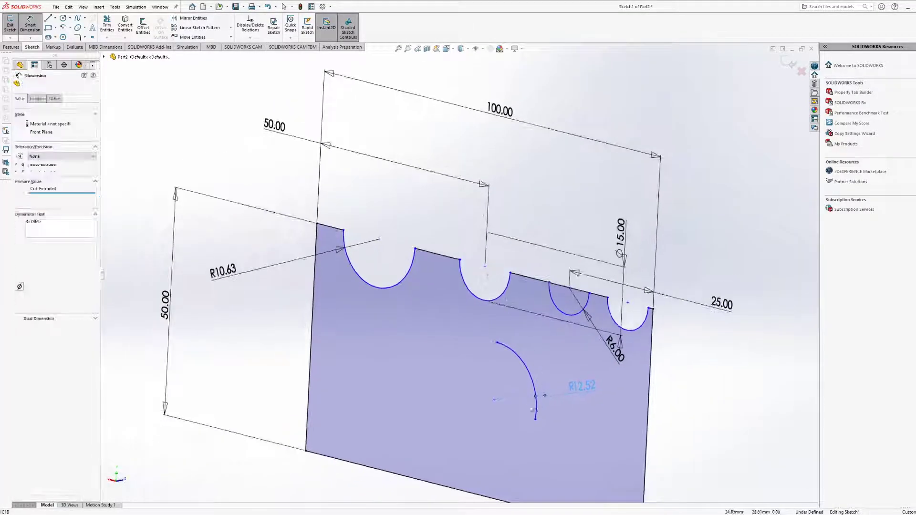
Delete the centerpoint arc inside the block and the 6 mm semicircular arc on its upper edge.
key("Escape")
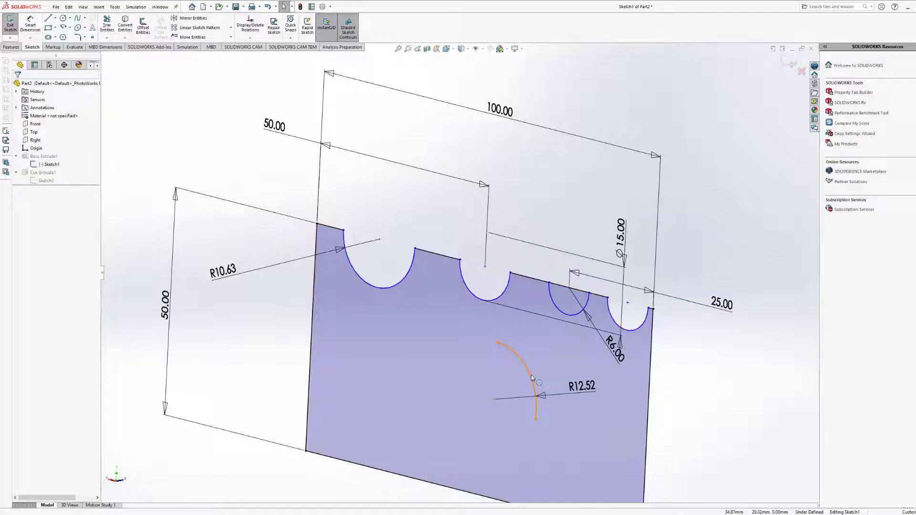
left_click(531, 376)
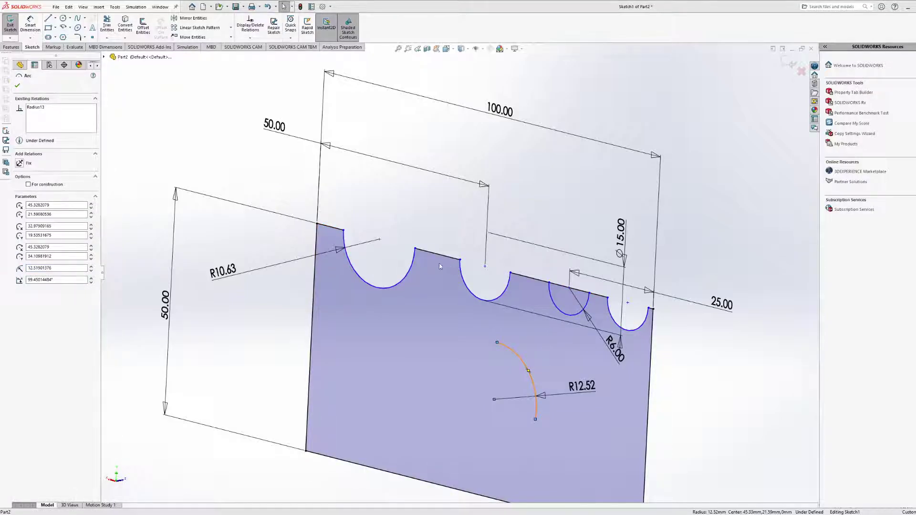
key("Delete")
left_click(559, 313)
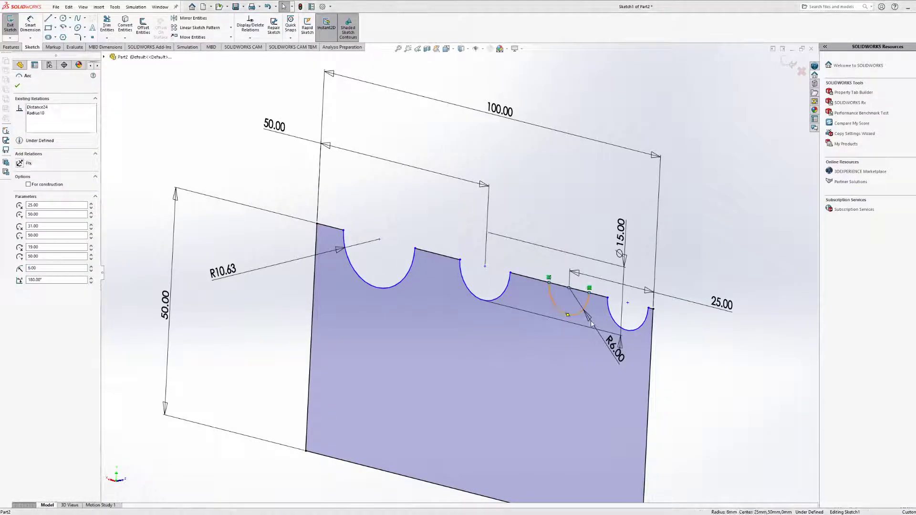
key("Delete")
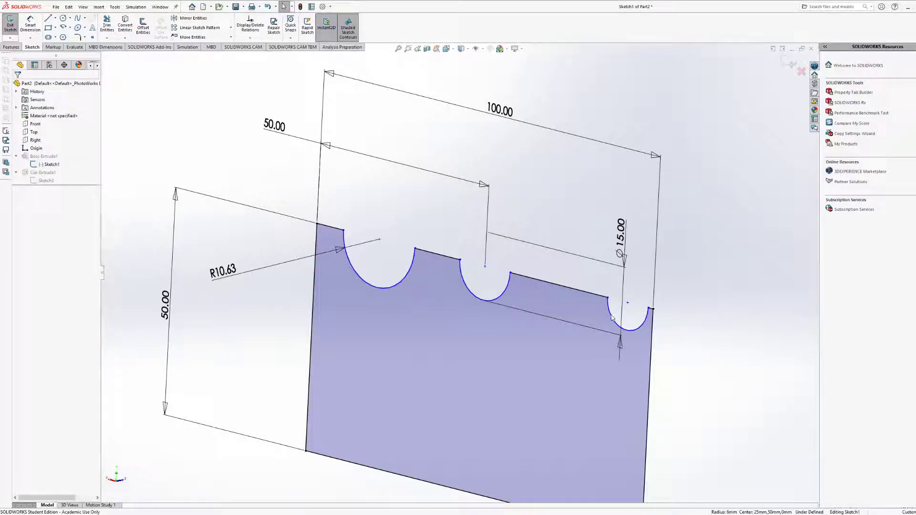
Draw a line across the opening of the notch nearest the block's side edge and delete that notch's arc.
left_click_drag(609, 314, 603, 312)
middle_click_drag(600, 315, 564, 340)
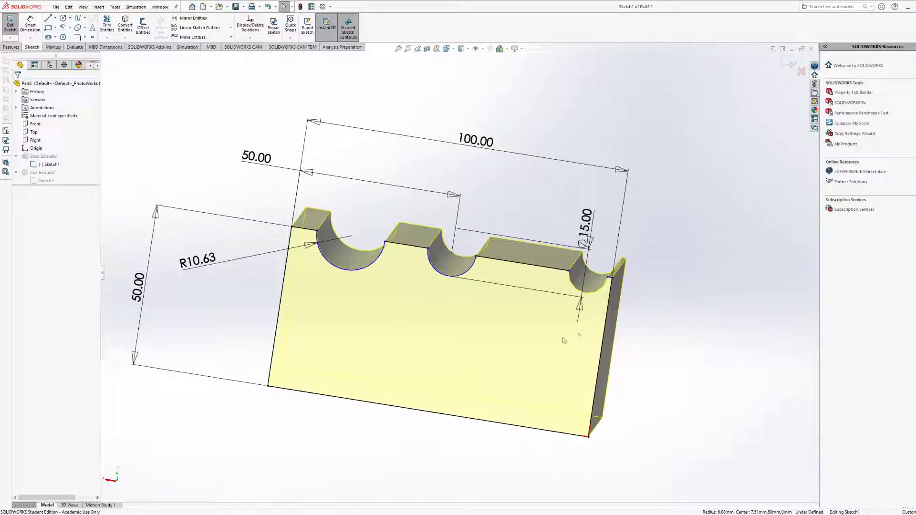
left_click(603, 287)
scroll(625, 304, "down", 6)
middle_click_drag(370, 199, 372, 182)
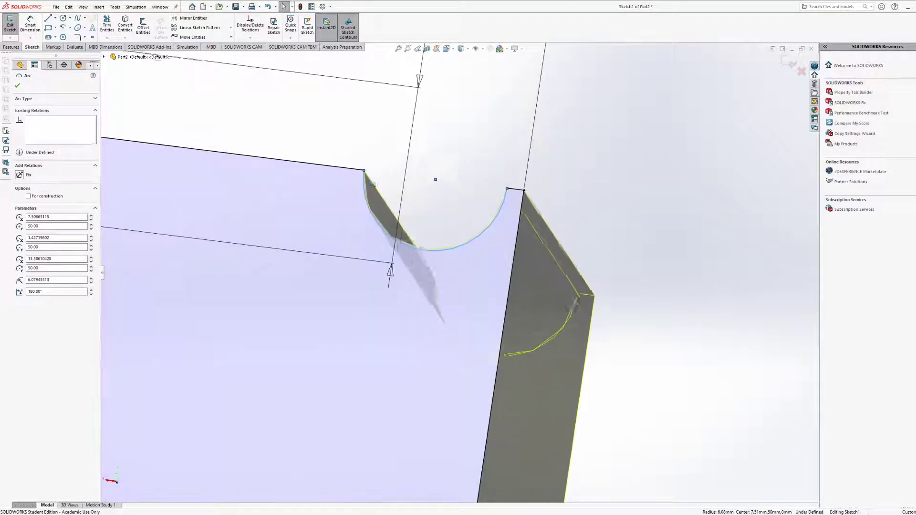
left_click(48, 17)
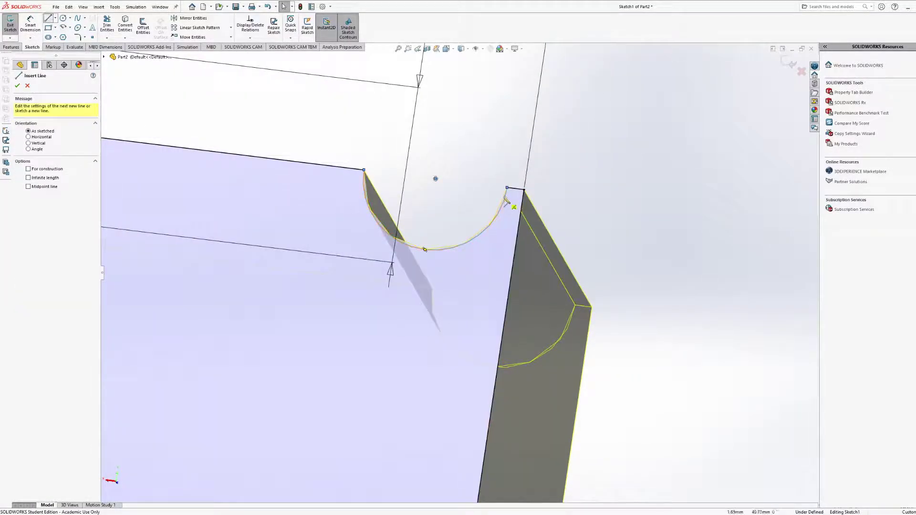
left_click(507, 187)
left_click(364, 169)
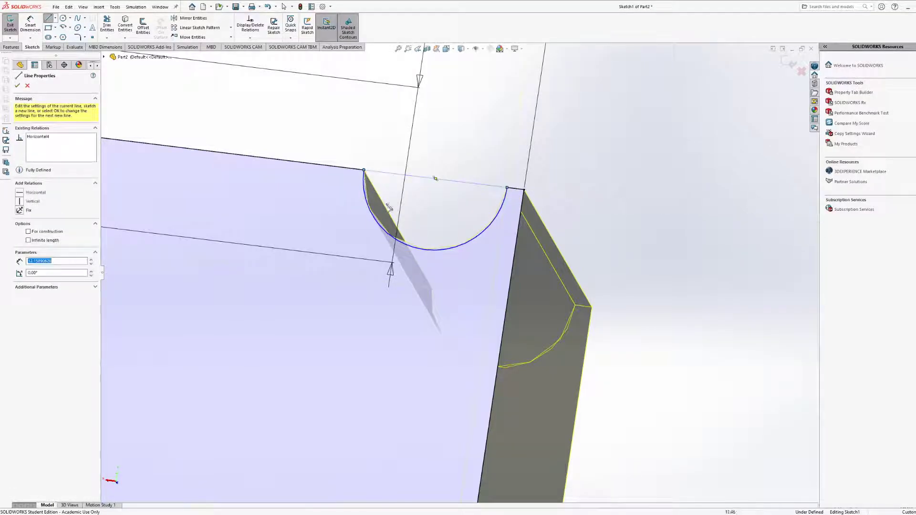
key("Escape")
left_click(461, 248)
key("Delete")
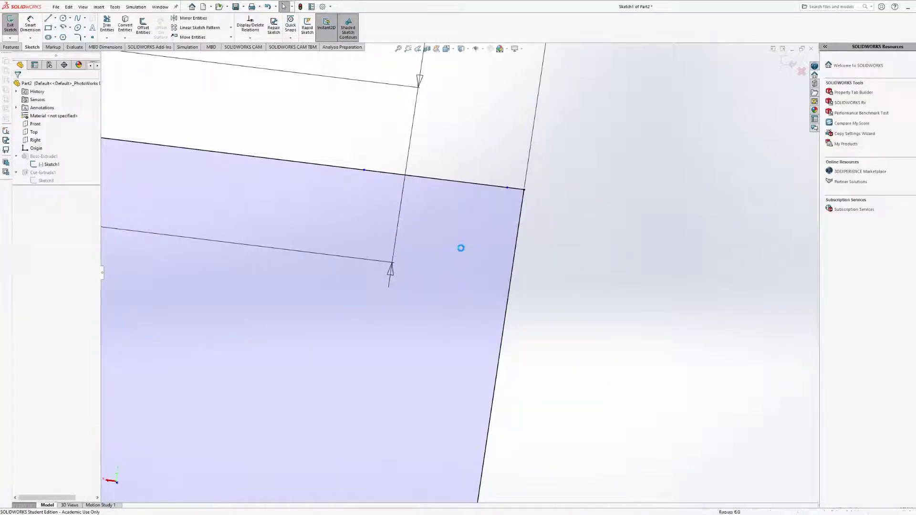
Exit the block's base sketch to return to the solid model.
scroll(382, 291, "up", 5)
middle_click_drag(370, 310, 334, 281)
left_click(17, 34)
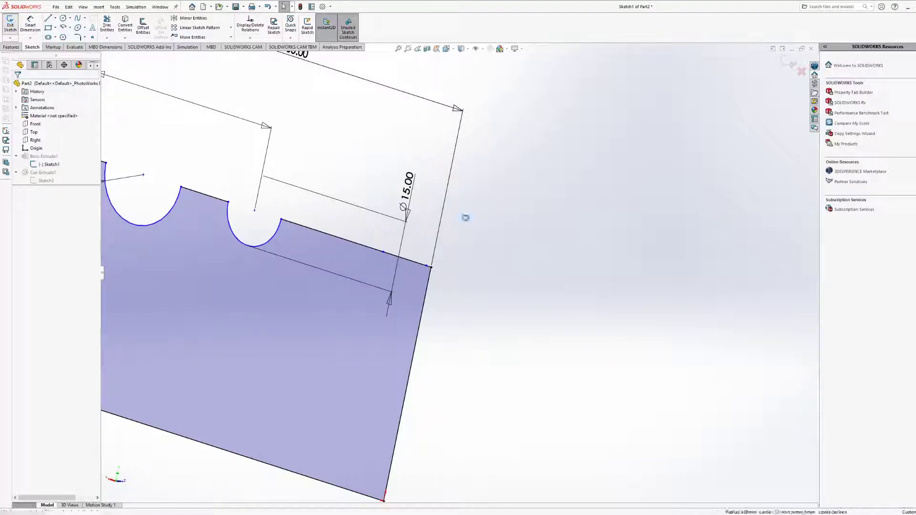
mouse_move(515, 266)
middle_mouse_down()
mouse_move(405, 264)
mouse_move(542, 250)
mouse_move(372, 263)
middle_mouse_up()
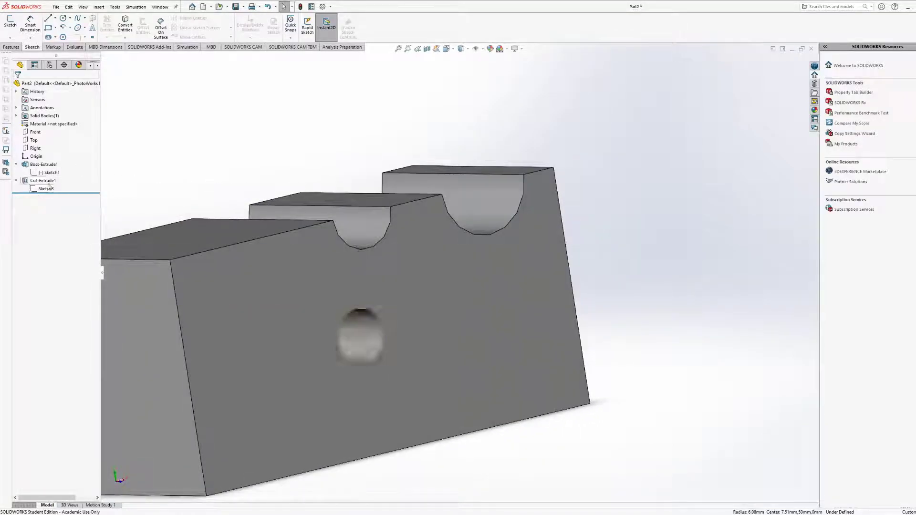
Edit the extruded cut of the 12 mm hole and set its depth to 25 mm.
left_click(46, 189)
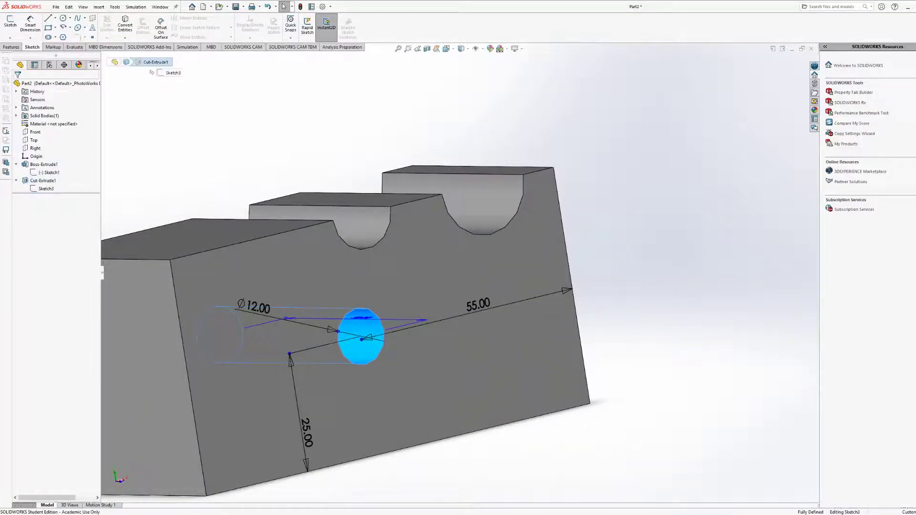
middle_click_drag(388, 304, 445, 302)
left_click(94, 158)
left_click(94, 158)
type("25")
key("Return")
left_click(17, 85)
middle_click_drag(348, 288, 232, 246)
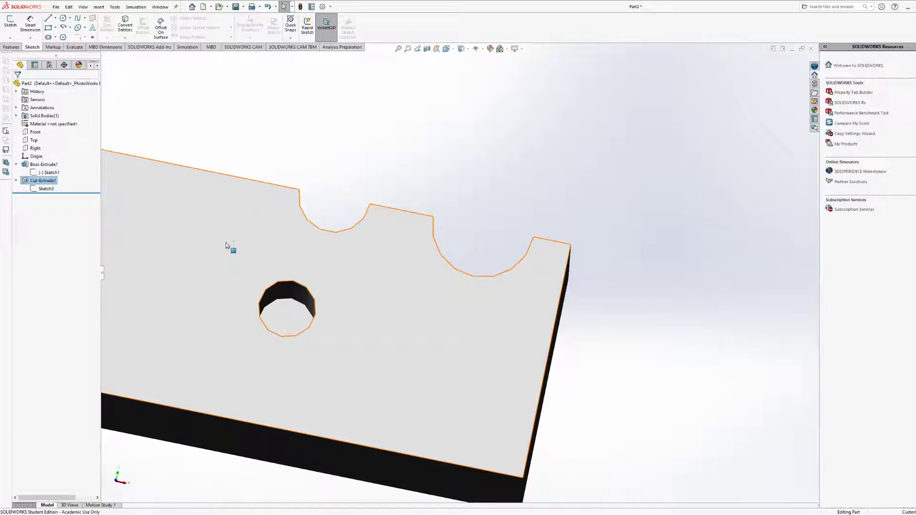
mouse_move(226, 243)
middle_mouse_down()
mouse_move(303, 266)
mouse_move(328, 316)
mouse_move(319, 310)
mouse_move(317, 288)
mouse_move(352, 327)
mouse_move(374, 178)
mouse_move(364, 243)
mouse_move(385, 216)
mouse_move(421, 197)
middle_mouse_up()
scroll(419, 201, "down", 5)
scroll(406, 210, "up", 7)
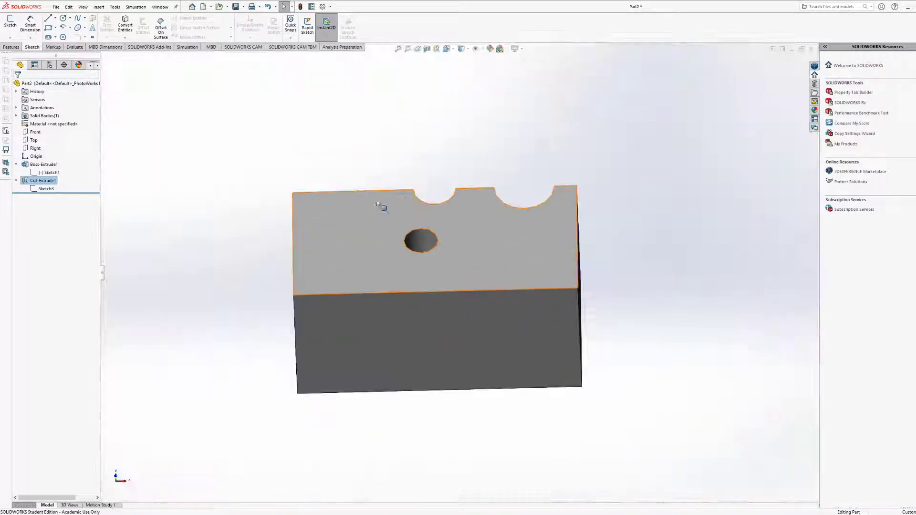
left_click(47, 18)
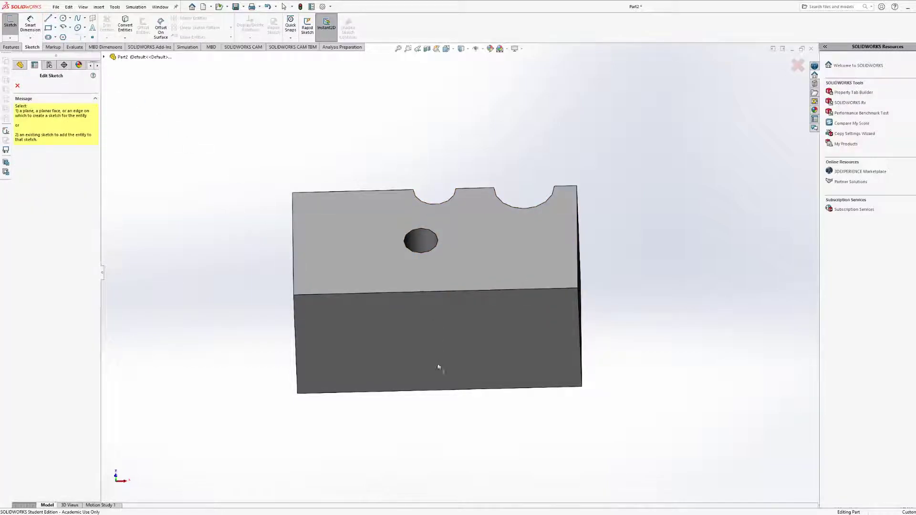
middle_click_drag(432, 205, 434, 282)
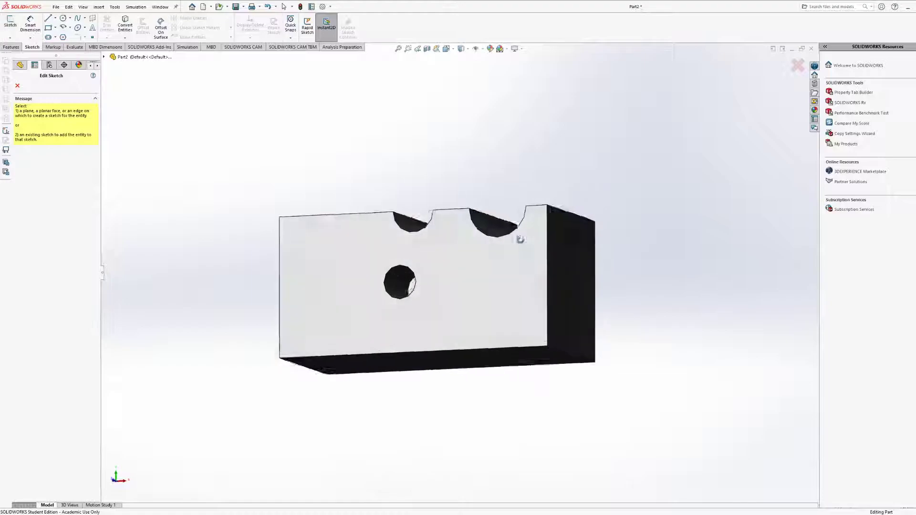
mouse_move(521, 240)
middle_mouse_down()
mouse_move(573, 277)
mouse_move(563, 272)
middle_mouse_up()
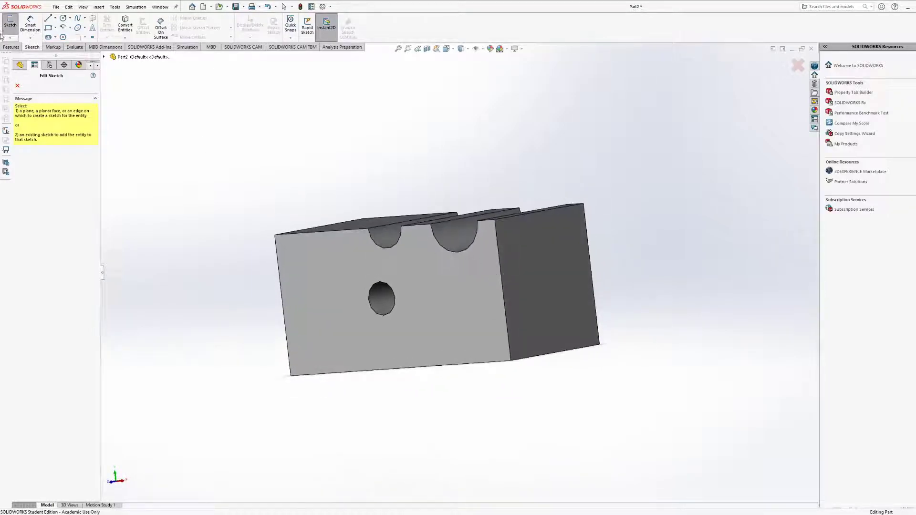
left_click(17, 87)
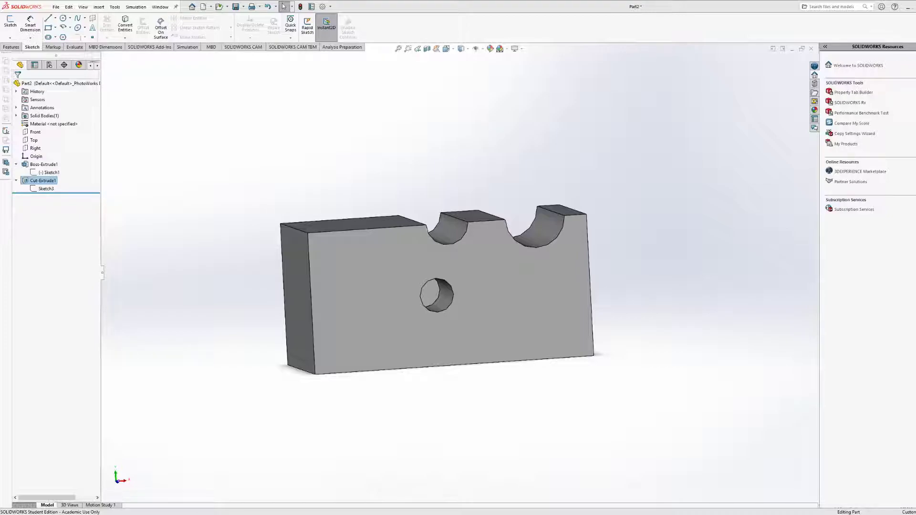
mouse_move(509, 198)
middle_mouse_down()
mouse_move(519, 198)
mouse_move(530, 160)
mouse_move(520, 143)
mouse_move(509, 177)
mouse_move(517, 208)
middle_mouse_up()
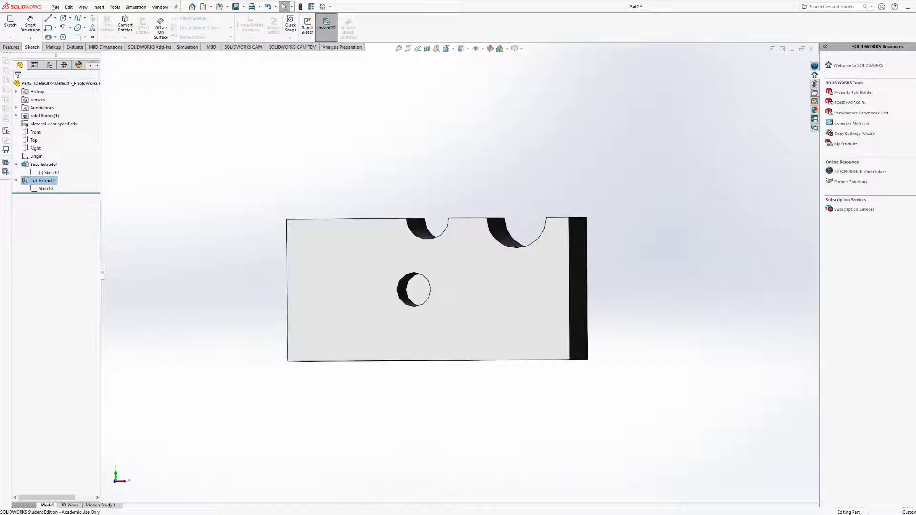
mouse_move(277, 142)
middle_mouse_down()
mouse_move(302, 148)
mouse_move(288, 149)
middle_mouse_up()
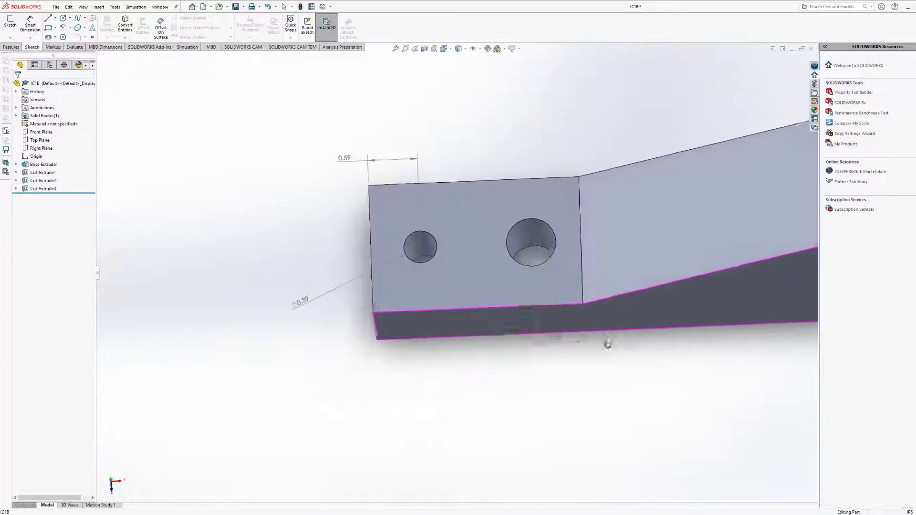
Examine the overall shape of the IC1B part and the two holes in its low end from several angles.
mouse_move(607, 344)
middle_mouse_down()
mouse_move(603, 364)
mouse_move(608, 329)
mouse_move(609, 352)
middle_mouse_up()
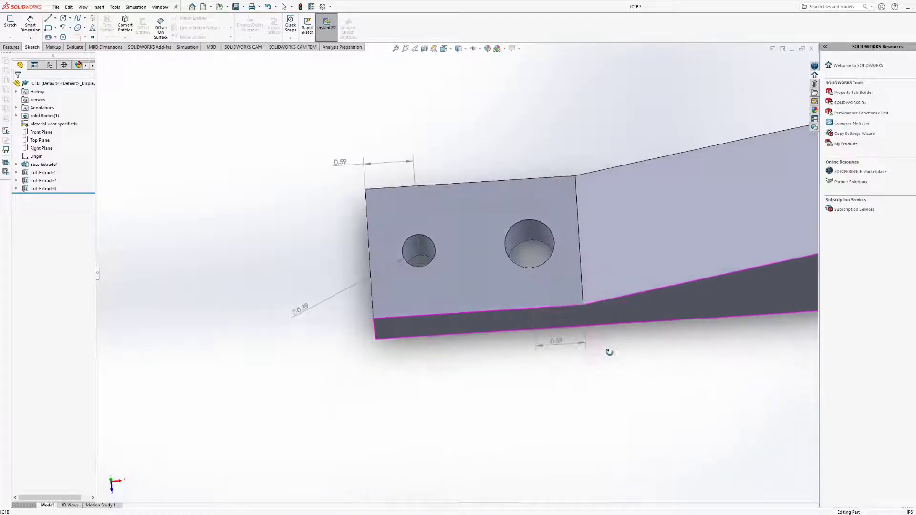
key("Escape")
scroll(374, 282, "up", 2)
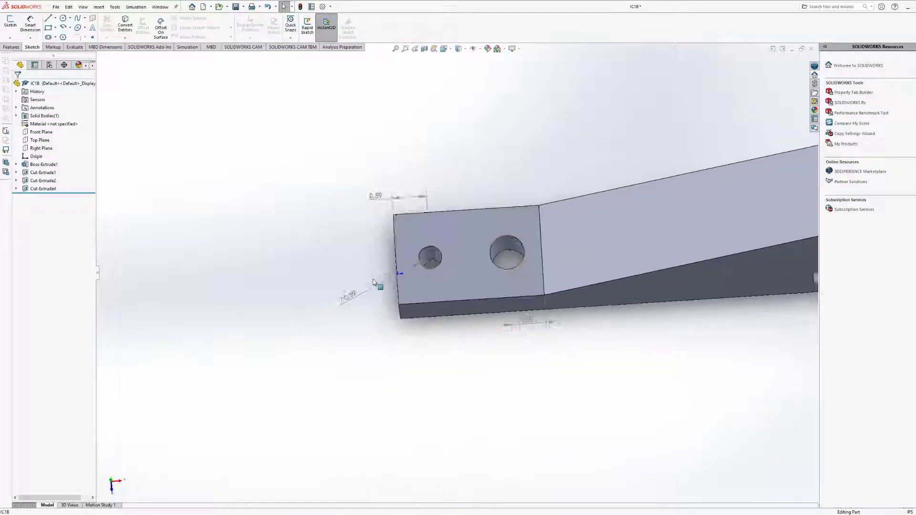
scroll(374, 282, "up", 2)
middle_click_drag(374, 283, 396, 248)
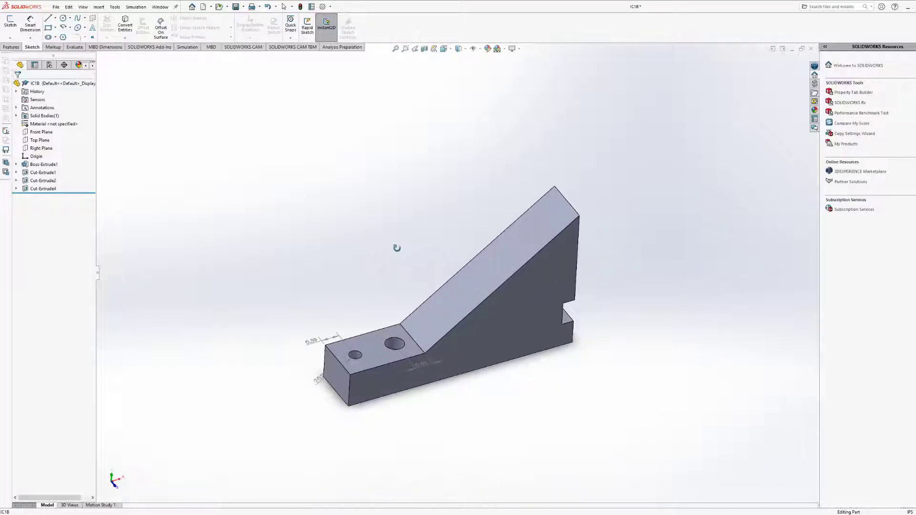
scroll(397, 248, "up", 1)
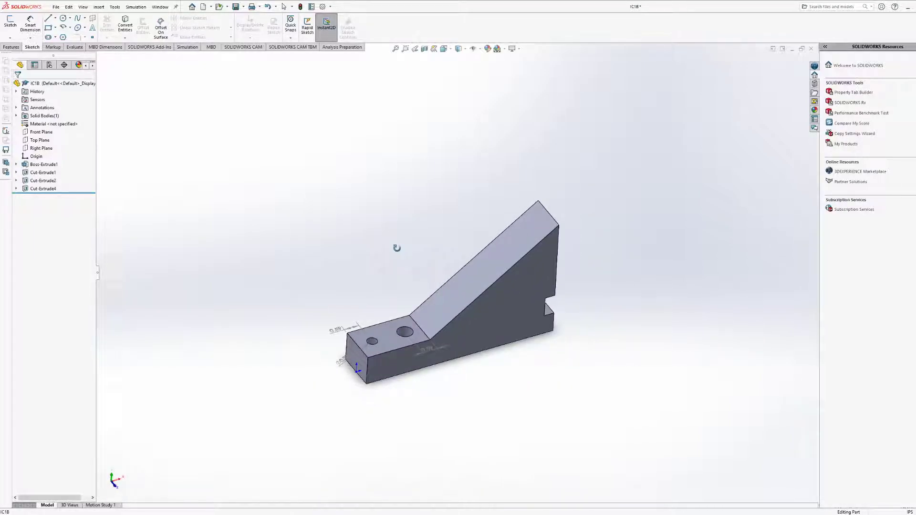
left_click_drag(396, 249, 344, 363)
key("Escape")
Try to dimension the distance from the centerline to the upper edge in the drawing view showing the two holes.
scroll(342, 292, "down", 5)
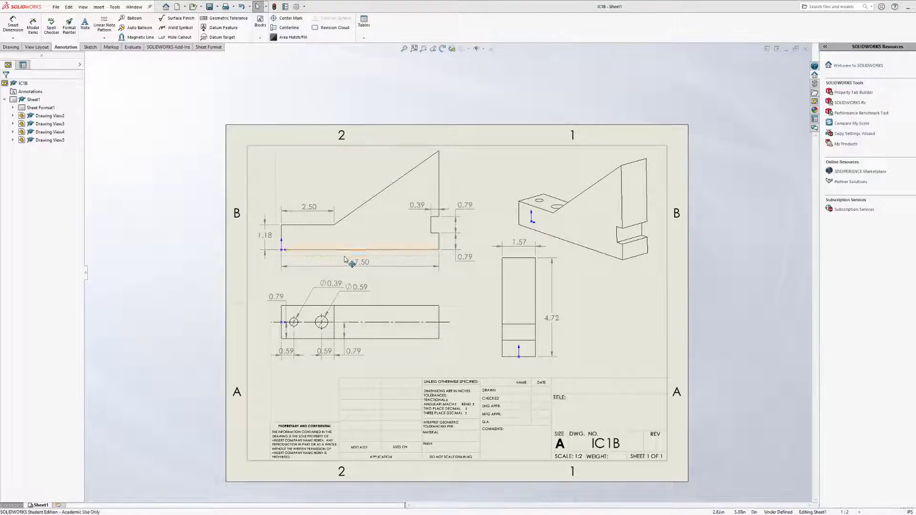
scroll(249, 358, "down", 3)
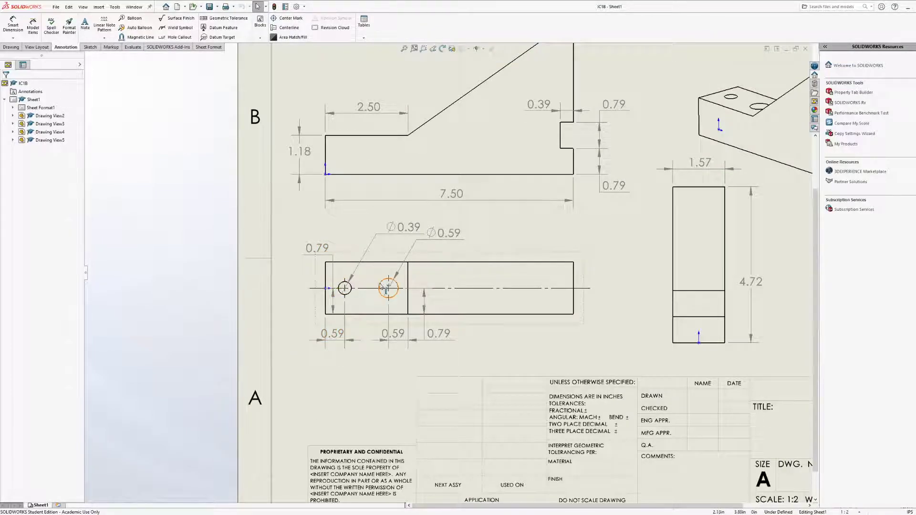
left_click(15, 26)
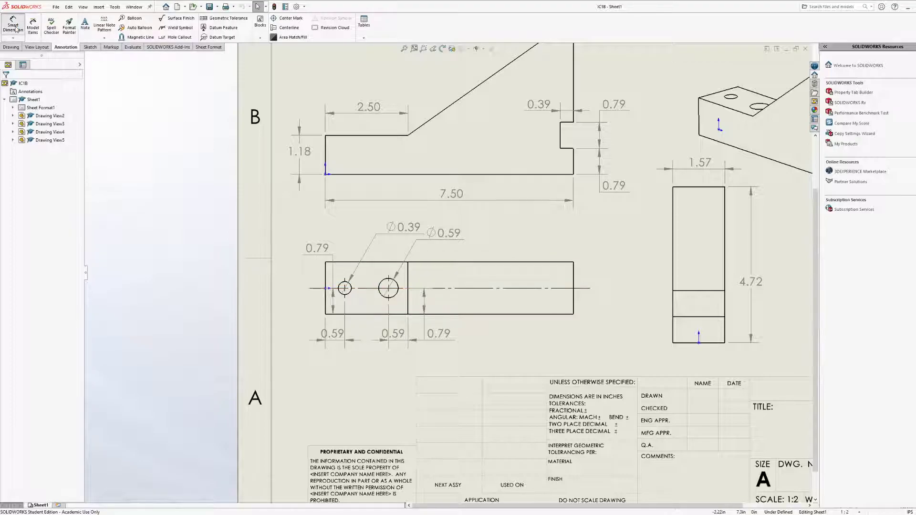
left_click(371, 288)
left_click(374, 262)
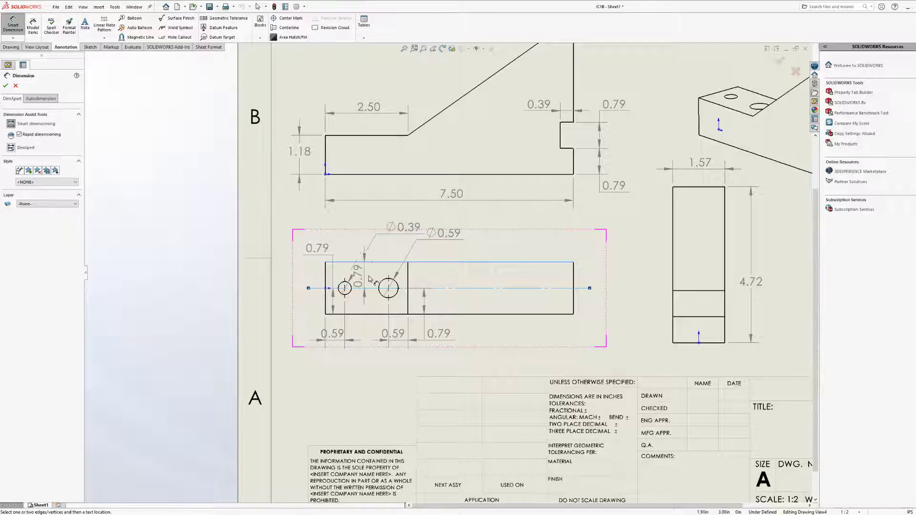
key("Escape")
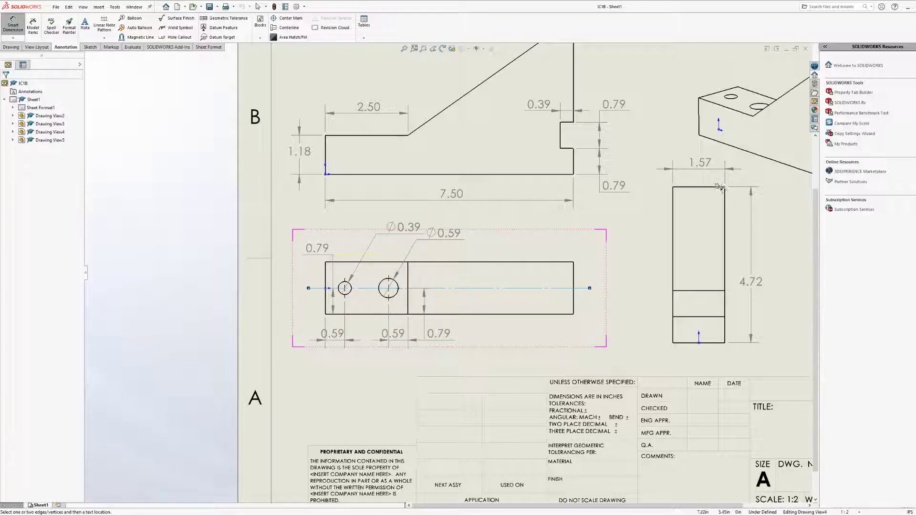
Select the end view's 1.57 width dimension and show the whole drawing sheet.
left_click(700, 162)
key("f")
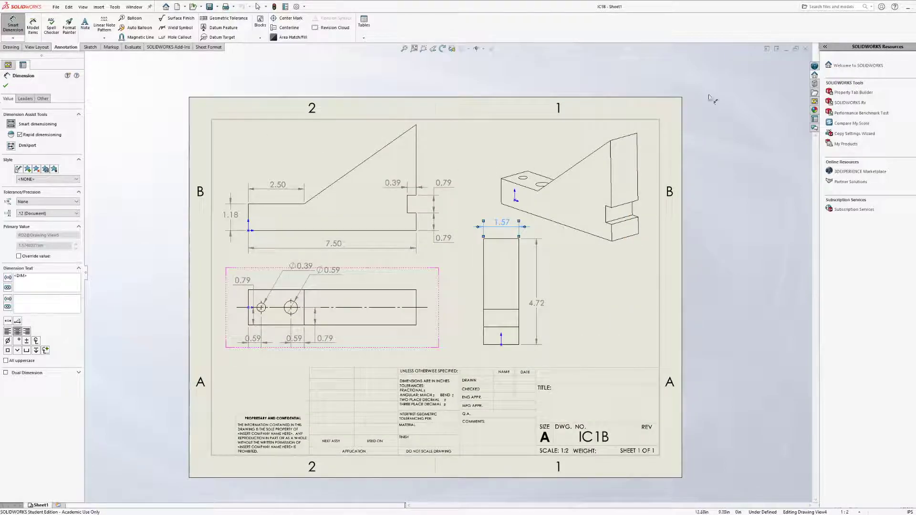
Stop dimensioning the drawing, switch back to the part windows and show the tapered block with a single hole.
key("Escape")
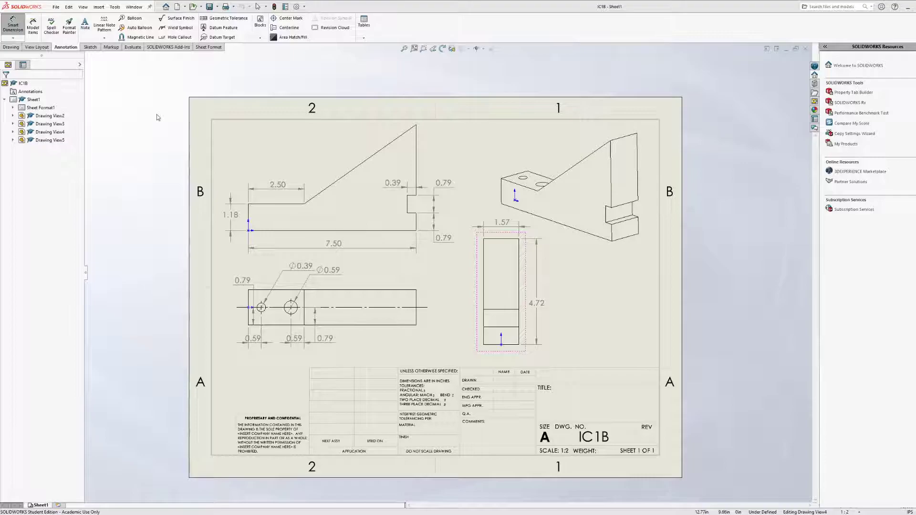
key("Escape")
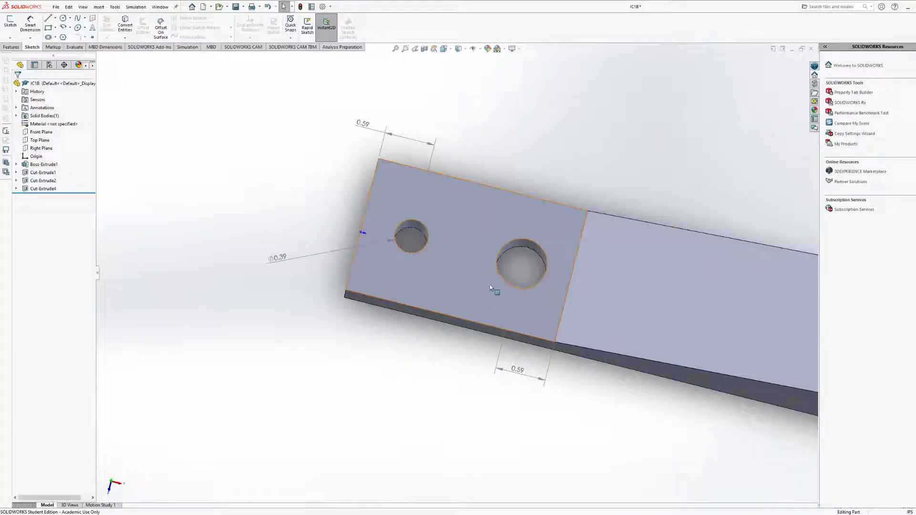
middle_click_drag(491, 288, 475, 200)
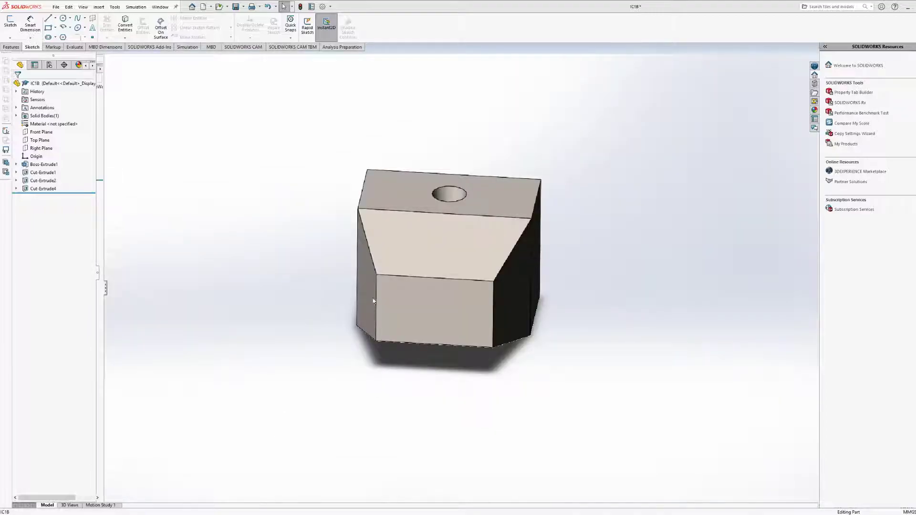
middle_click_drag(392, 329, 340, 286)
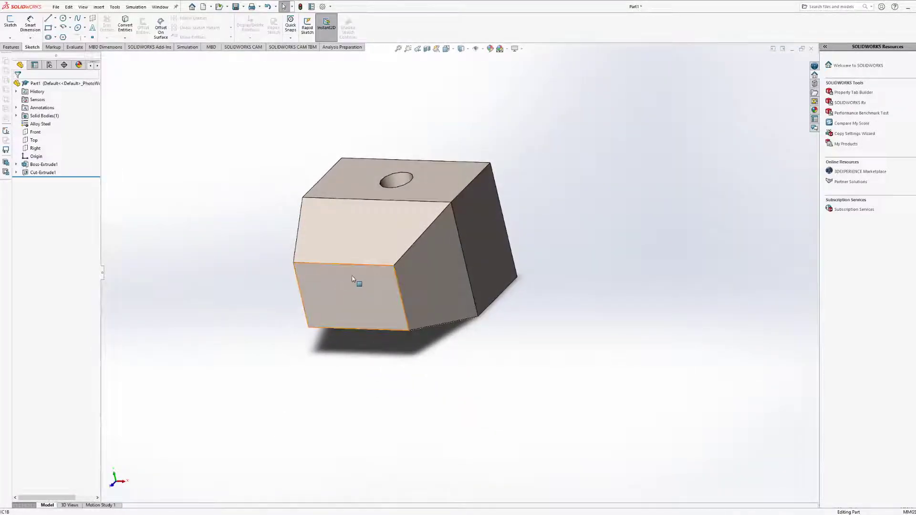
middle_click_drag(388, 260, 423, 322)
Edit the hole's cut sketch on the tapered block, delete the circle's 10 mm horizontal position dimension and exit the sketch.
left_click(41, 175)
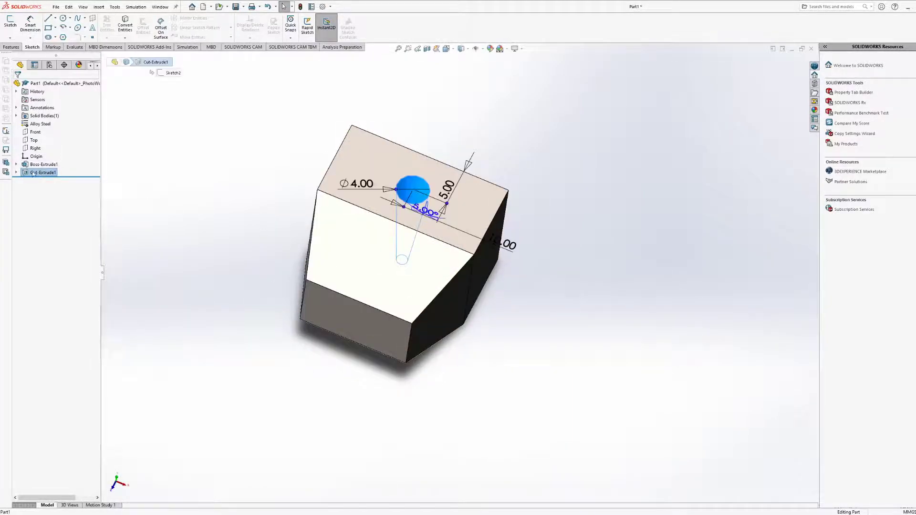
double_click(48, 182)
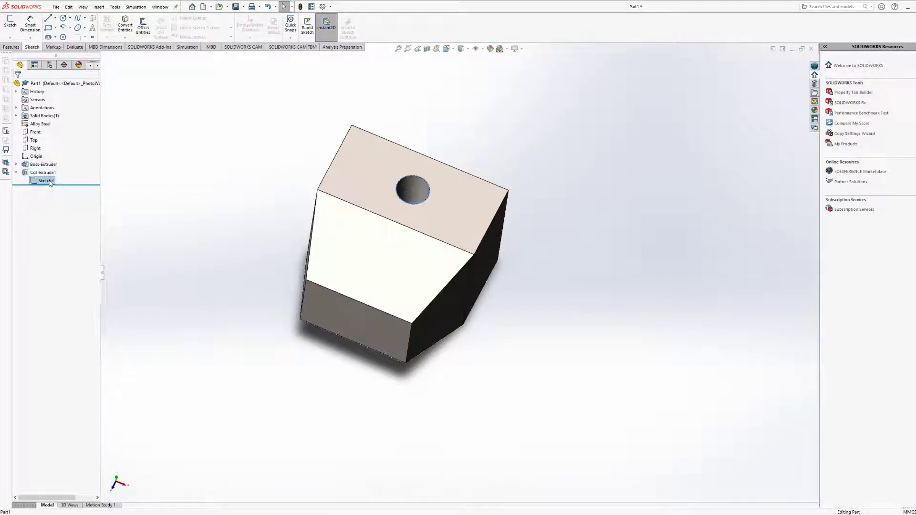
mouse_move(354, 258)
middle_mouse_down()
mouse_move(377, 322)
mouse_move(372, 333)
middle_mouse_up()
middle_click_drag(383, 340, 467, 237)
left_click(556, 226)
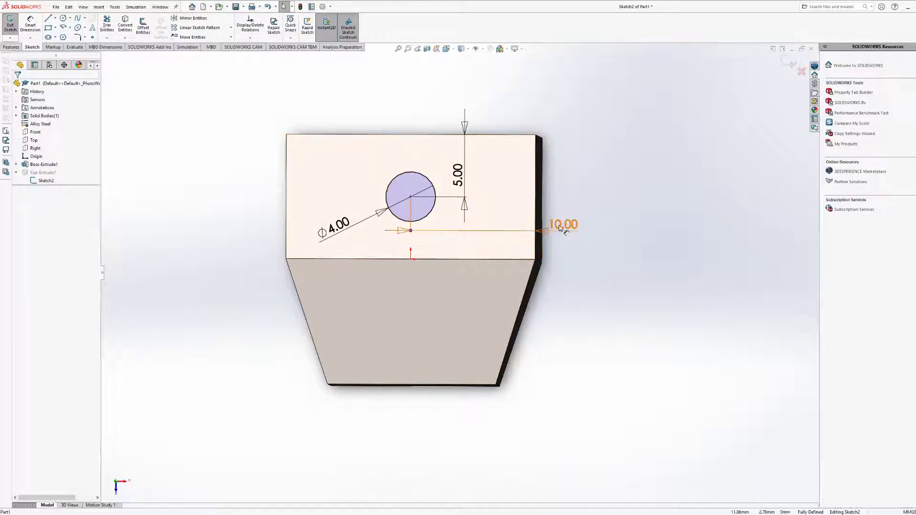
key("Delete")
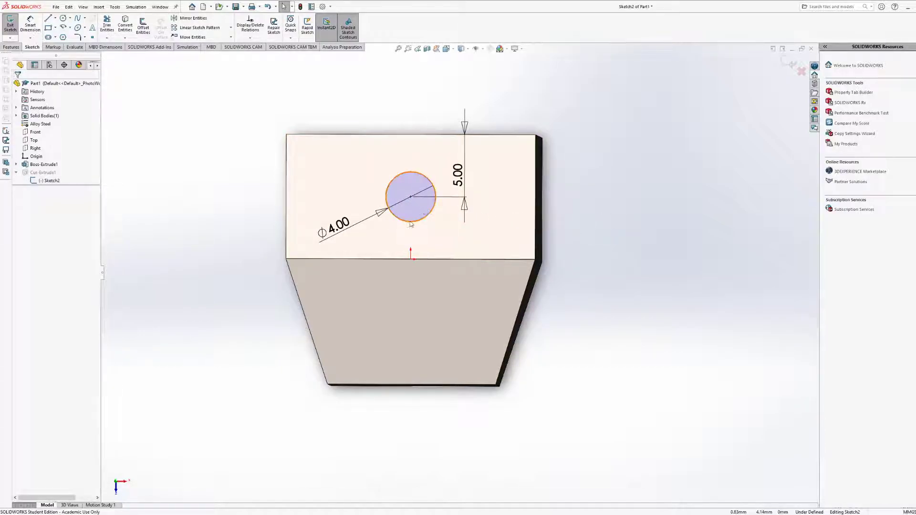
left_click(10, 24)
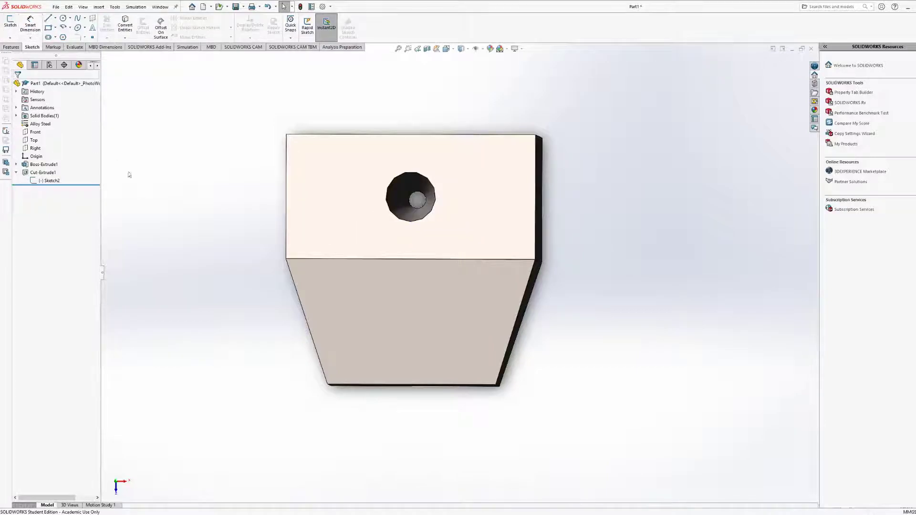
Reopen the hole's sketch and dimension the circle 2.5 mm from the left edge of the hole face.
left_click(50, 180)
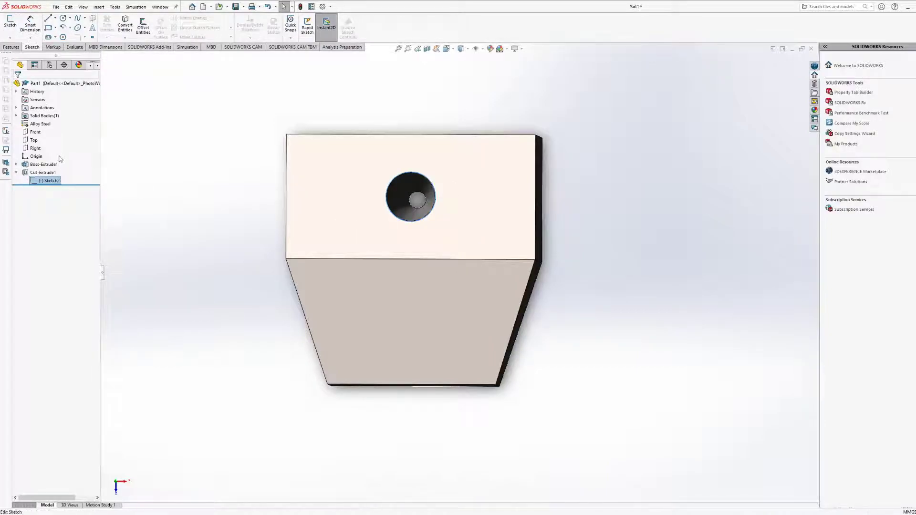
left_click(60, 164)
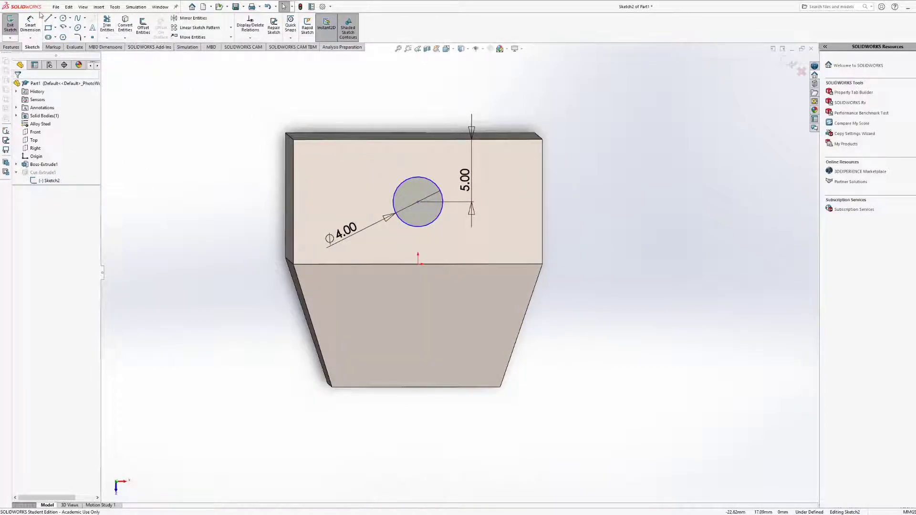
left_click(30, 24)
left_click(405, 211)
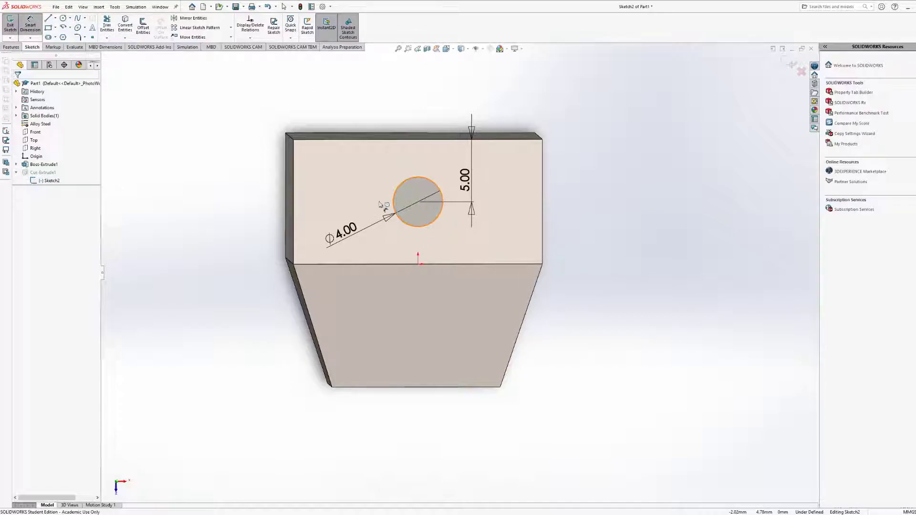
left_click(292, 207)
left_click(184, 167)
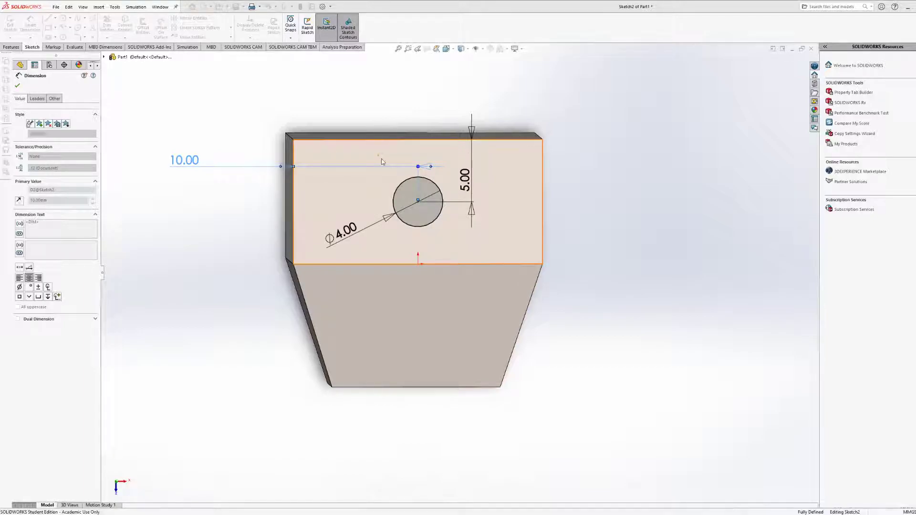
type("2.5")
key("Return")
key("Escape")
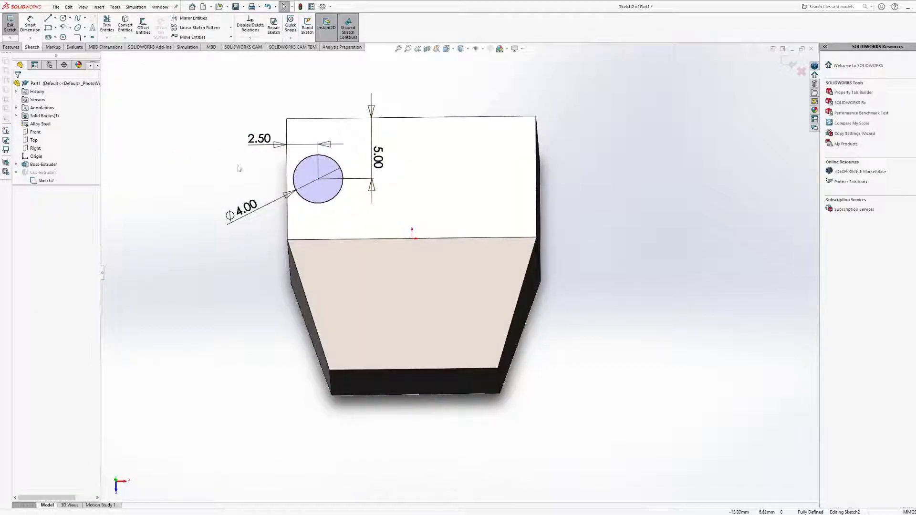
Try to set up a linear sketch pattern along the edge between the hole face and the sloped face.
left_click(193, 29)
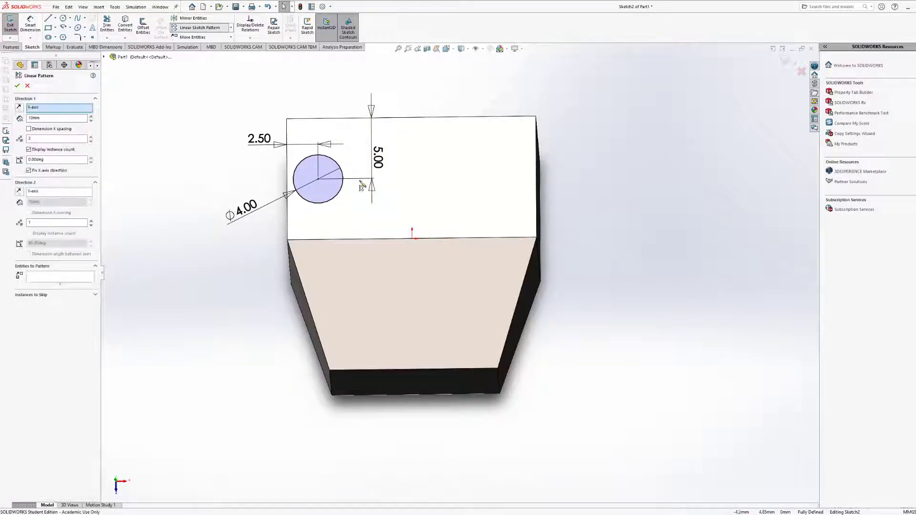
left_click(374, 240)
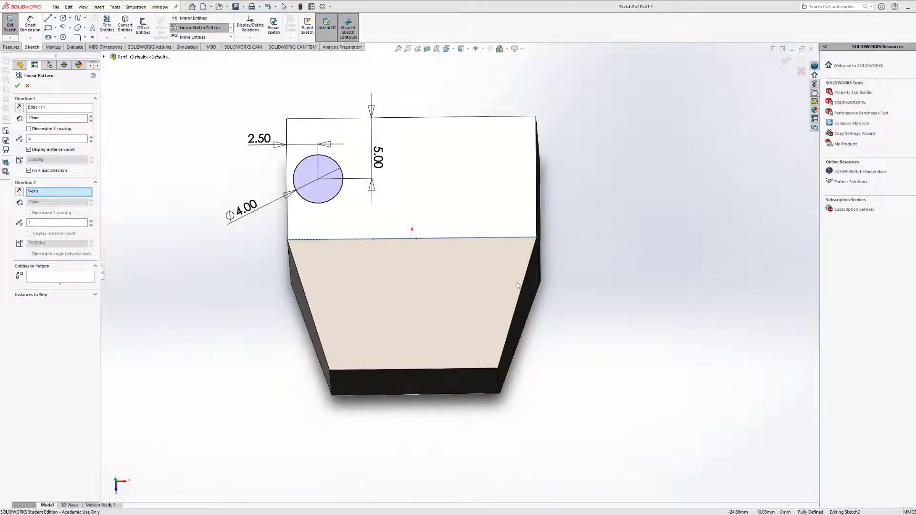
double_click(39, 119)
type("5")
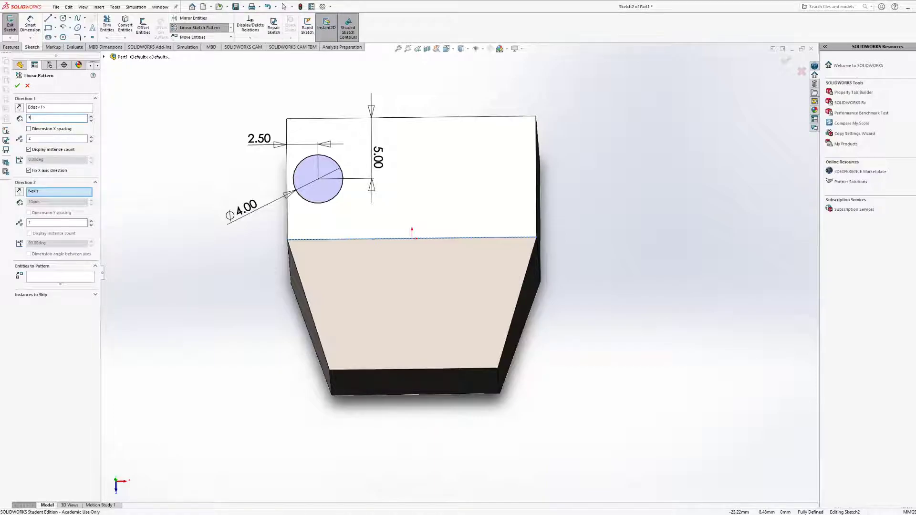
left_click(19, 130)
left_click(17, 85)
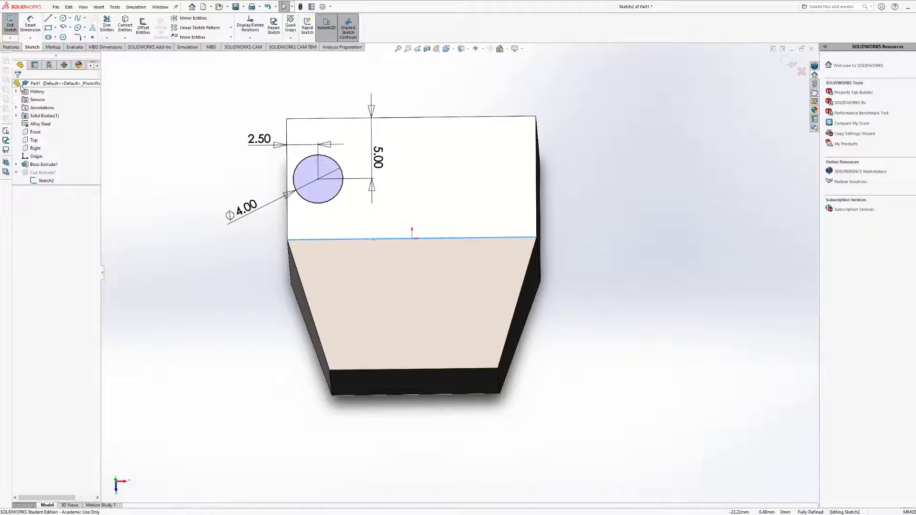
mouse_move(363, 227)
middle_mouse_down()
mouse_move(349, 148)
mouse_move(408, 143)
mouse_move(384, 142)
mouse_move(348, 96)
mouse_move(331, 198)
middle_mouse_up()
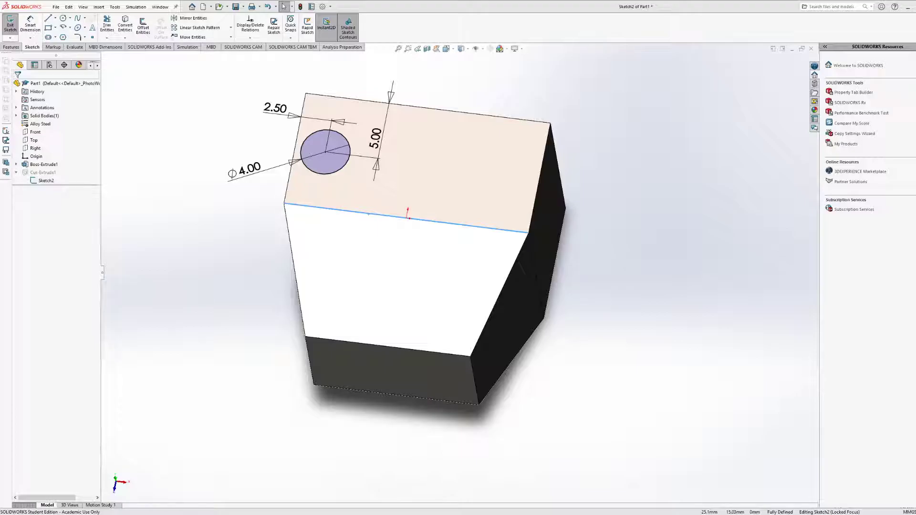
middle_click_drag(481, 218, 506, 300)
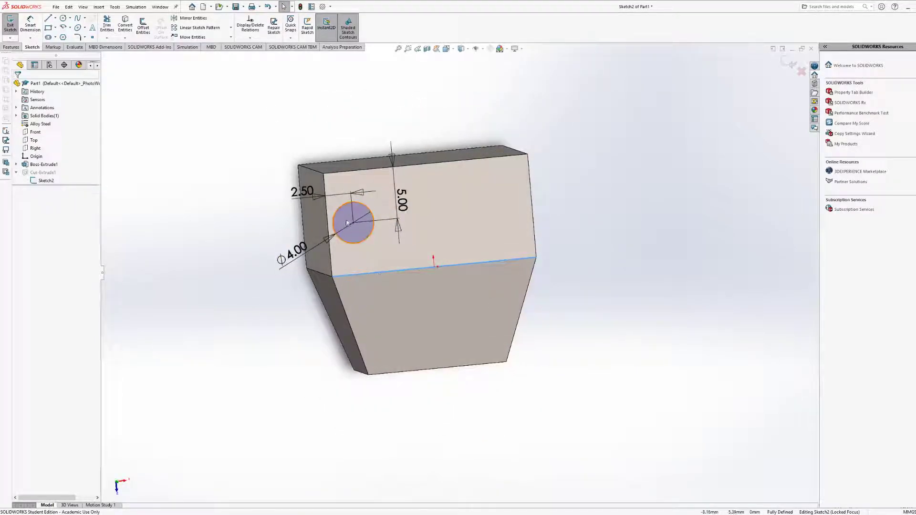
scroll(362, 214, "down", 5)
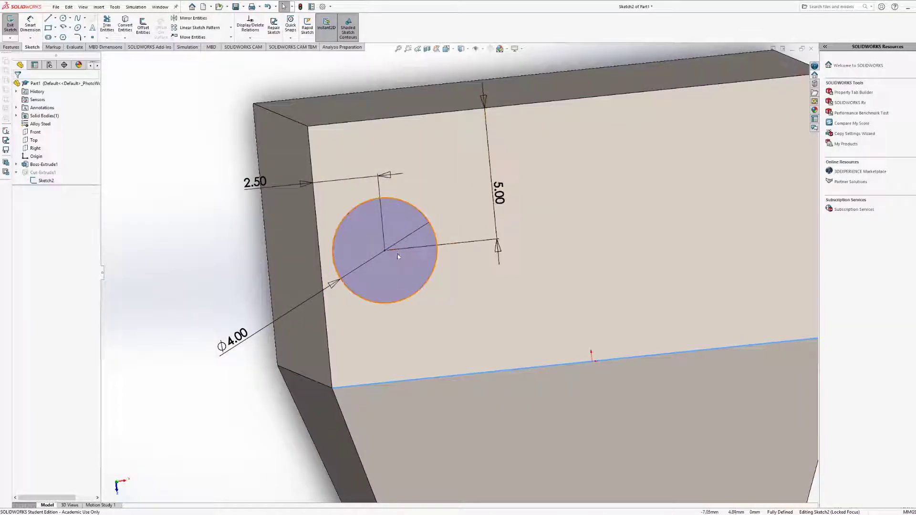
mouse_move(432, 248)
middle_mouse_down()
mouse_move(425, 241)
mouse_move(422, 256)
middle_mouse_up()
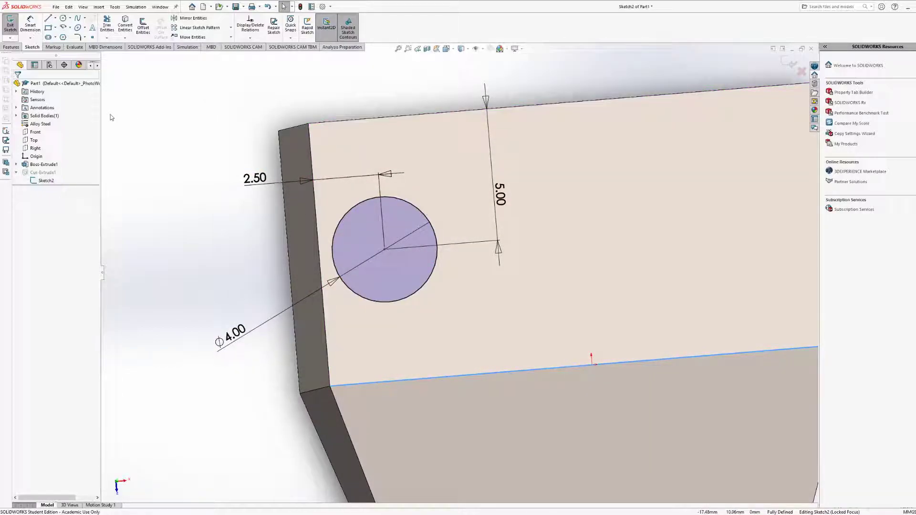